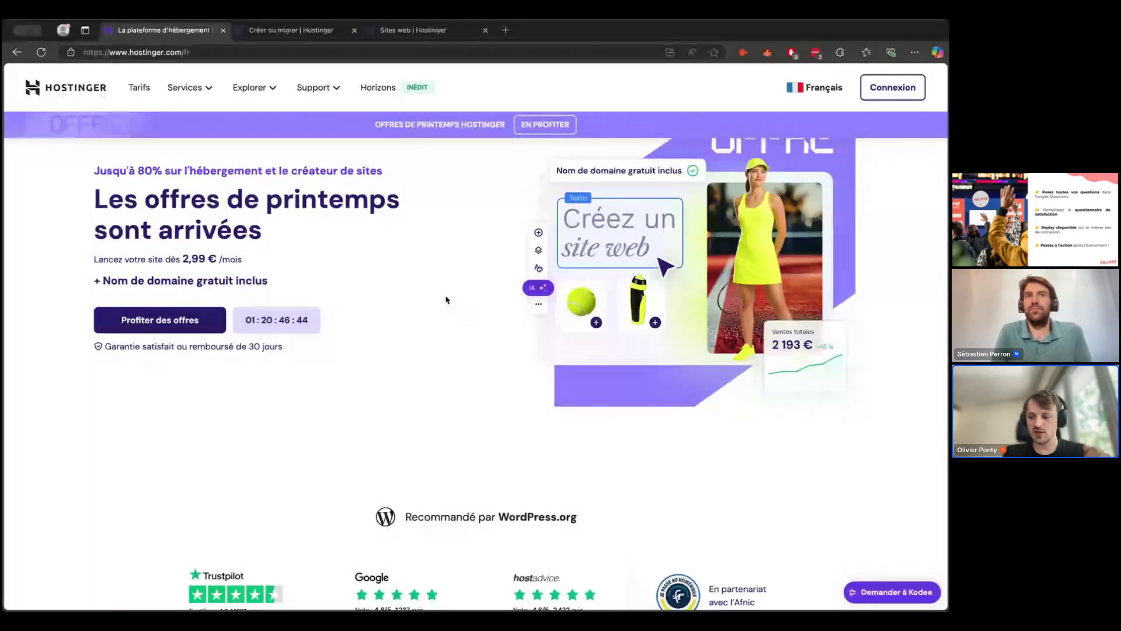
Scroll through the hosting plans and expand the full feature lists of all three plans
scroll(445, 300, down, 4)
scroll(446, 298, down, 3)
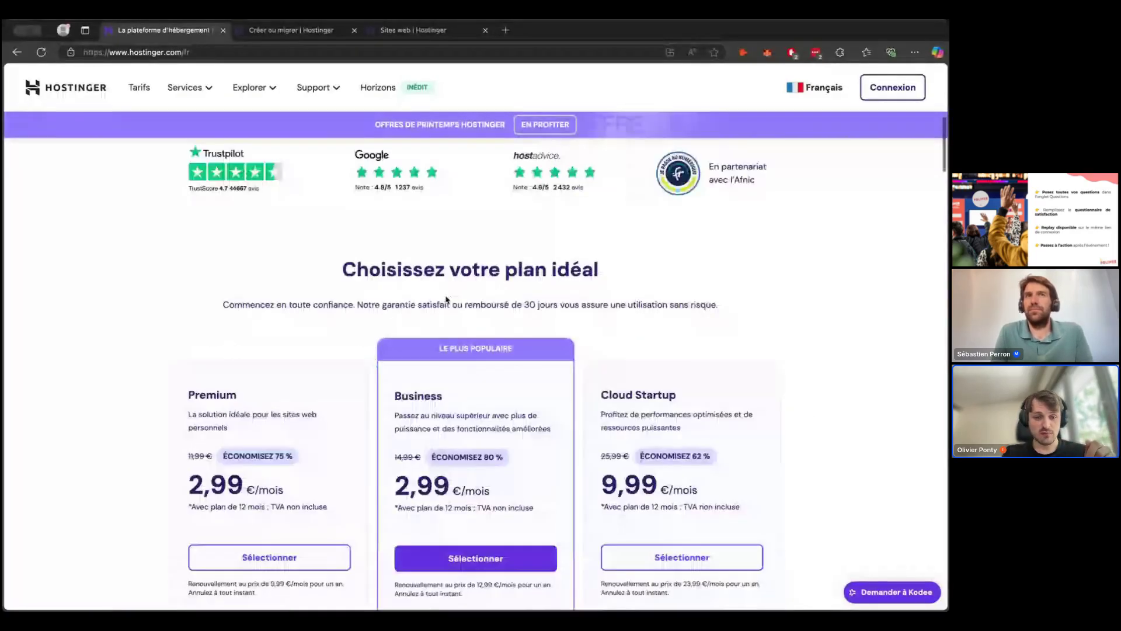
scroll(446, 299, down, 2)
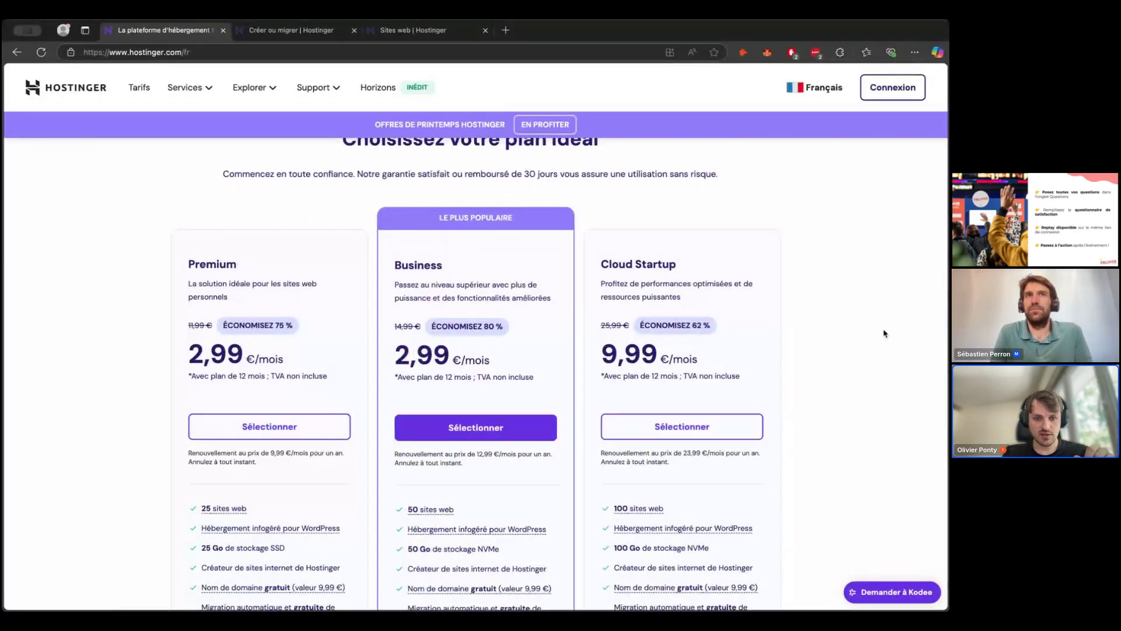
scroll(897, 332, down, 1)
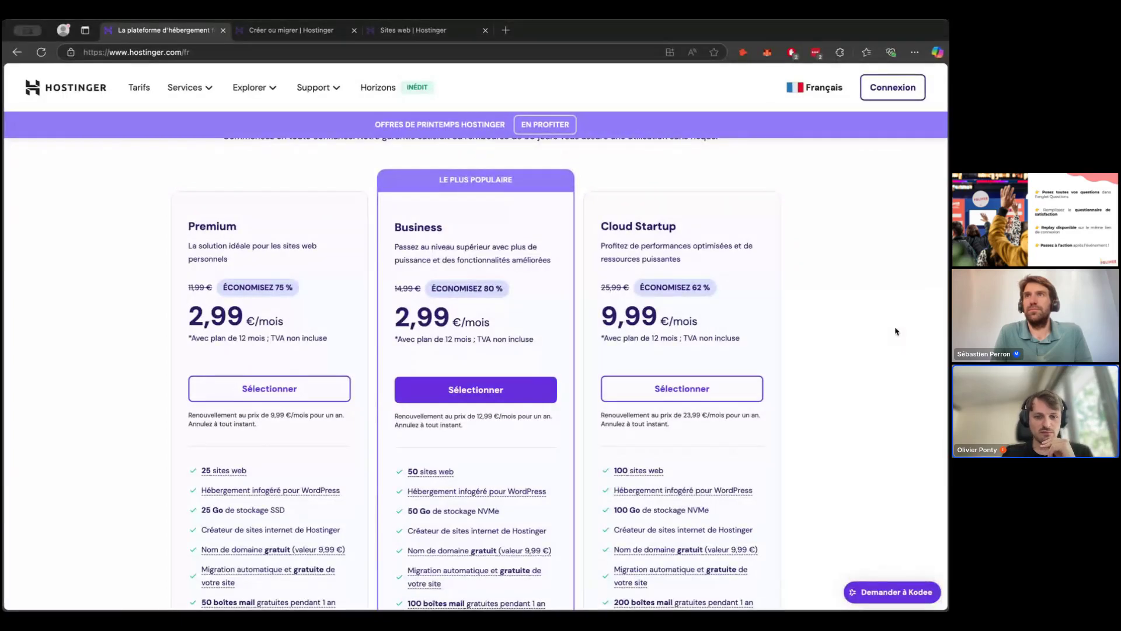
scroll(897, 331, down, 1)
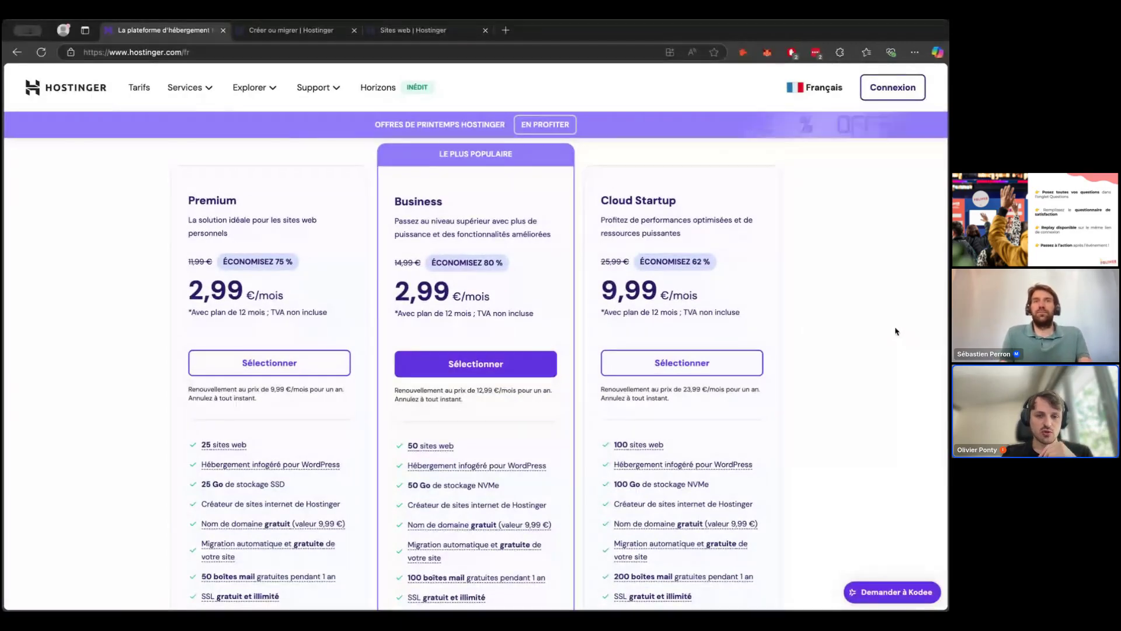
scroll(897, 331, down, 2)
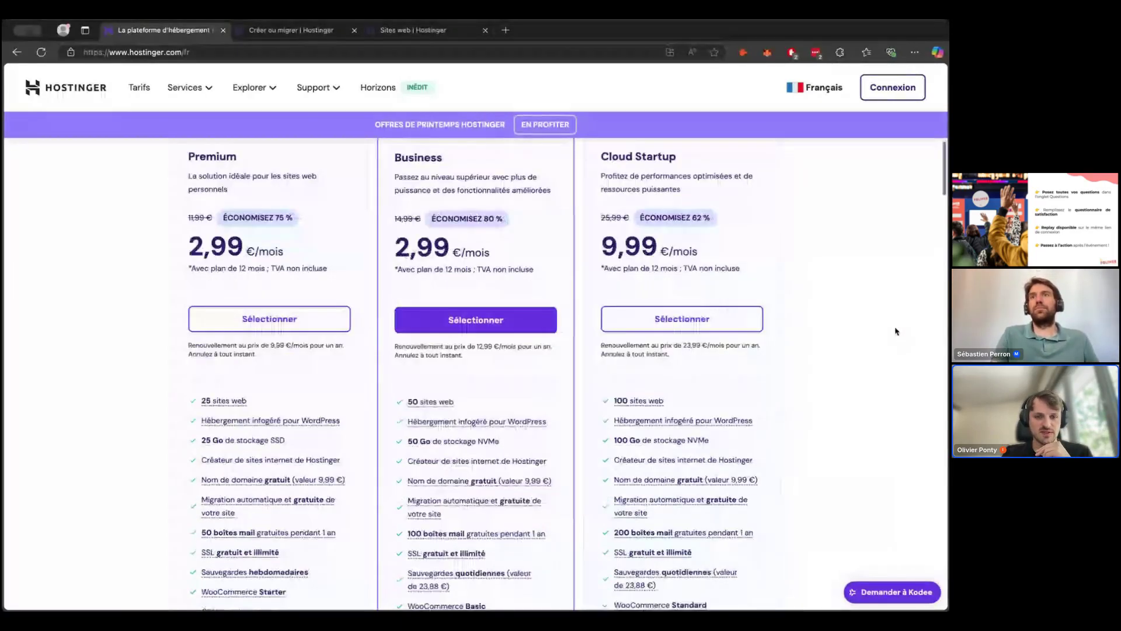
scroll(897, 331, up, 1)
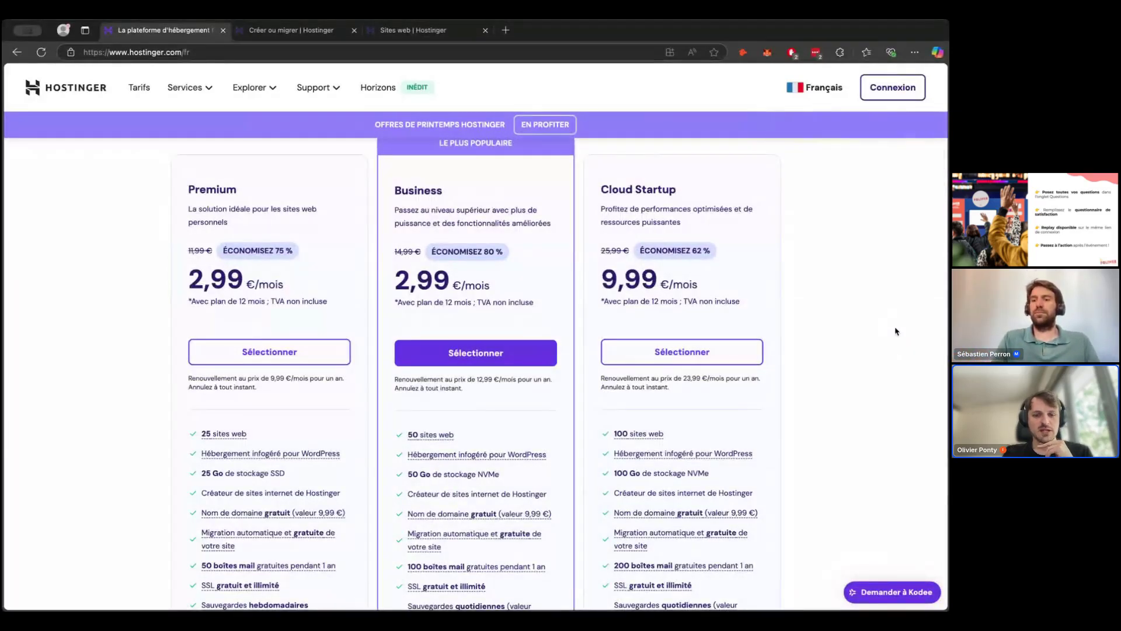
scroll(897, 331, down, 5)
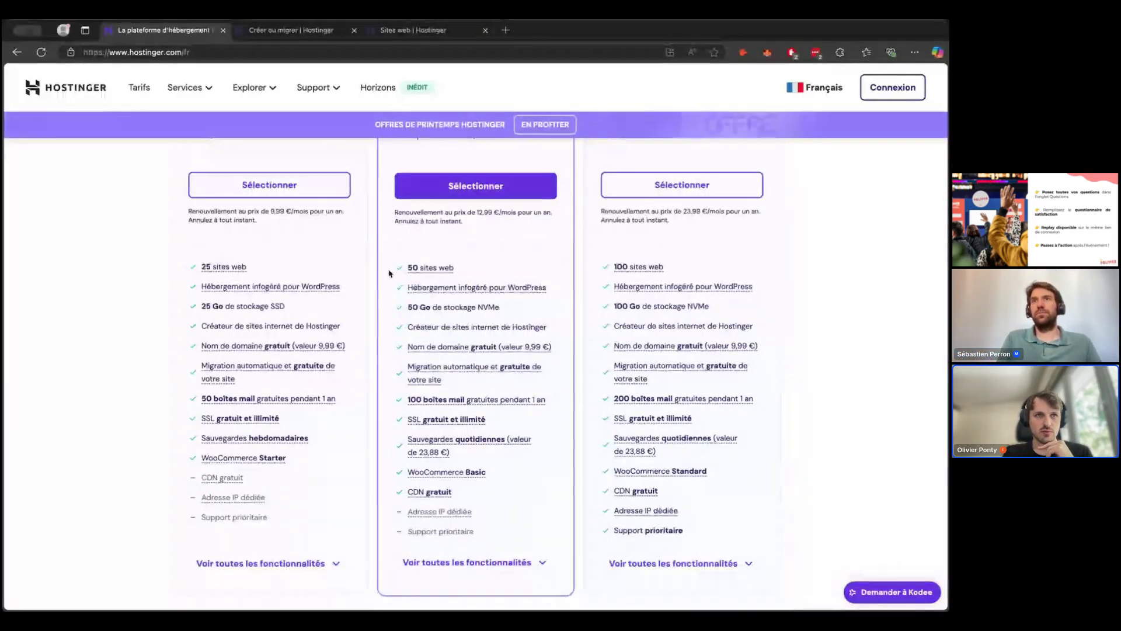
click(433, 563)
scroll(862, 418, down, 4)
scroll(862, 418, down, 2)
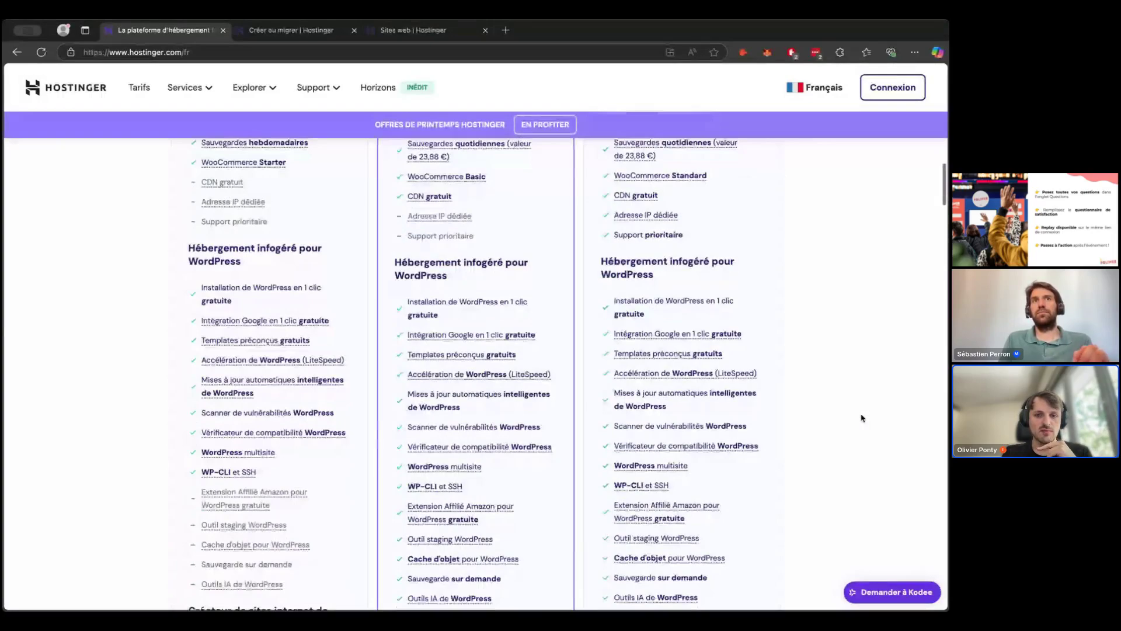
scroll(862, 419, up, 5)
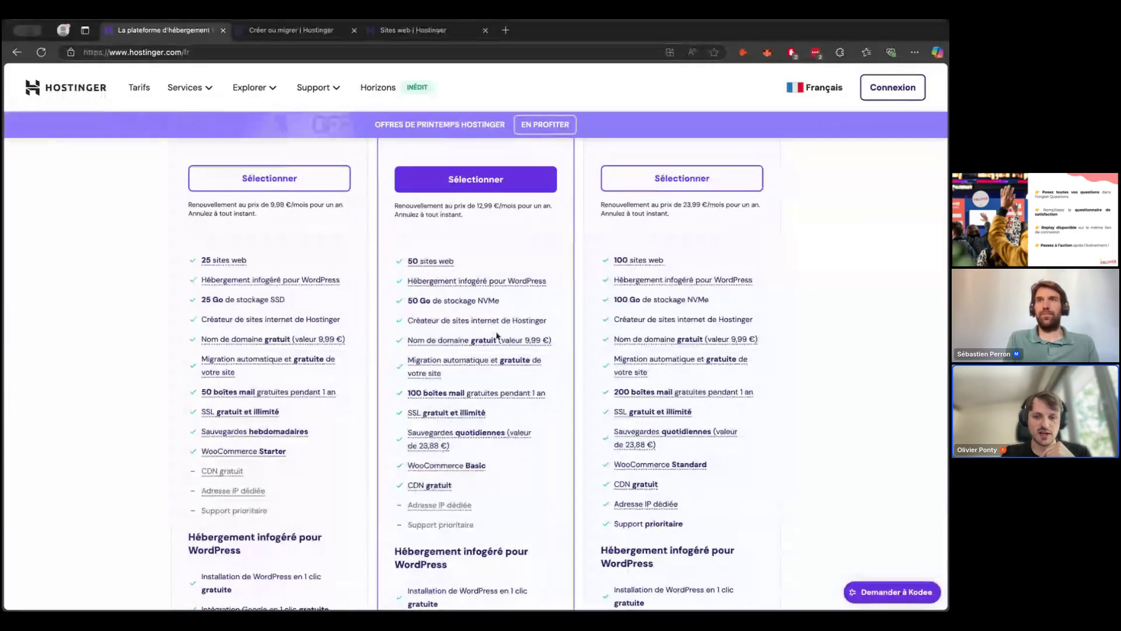
Go to the 'Créateur de sites internet' page from the Services menu
mouse_move(550, 377)
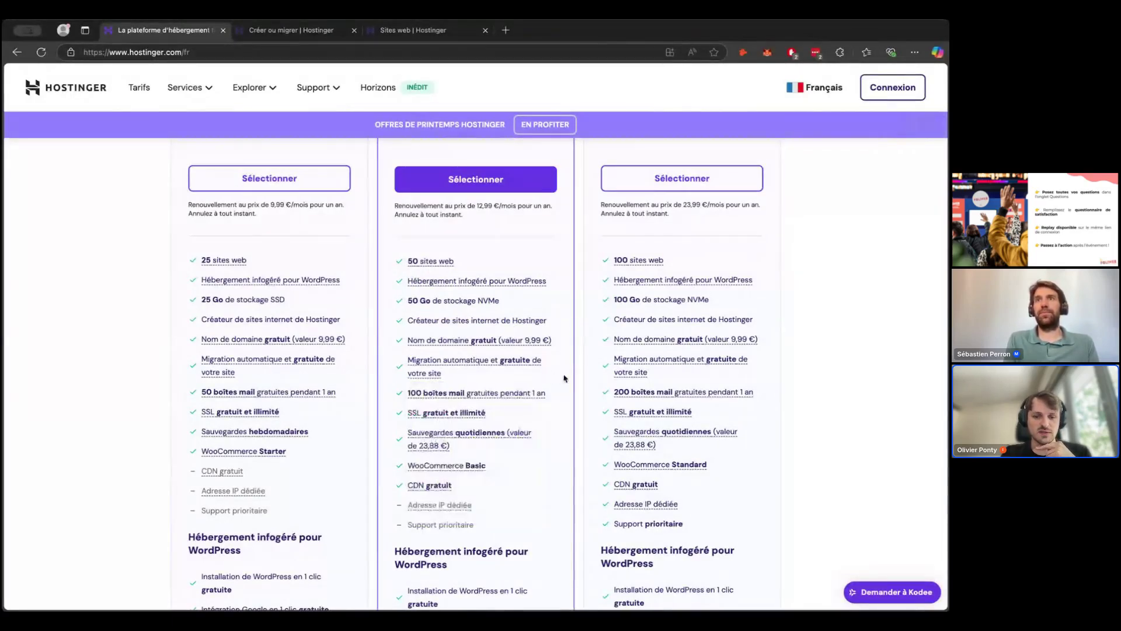
scroll(566, 378, up, 3)
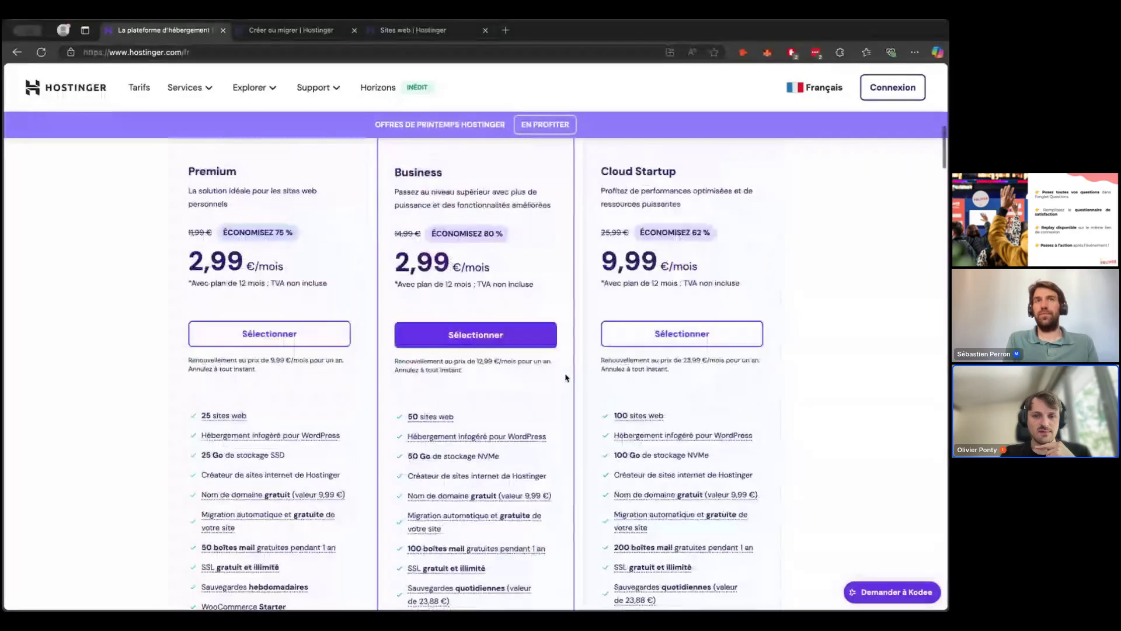
scroll(565, 377, up, 10)
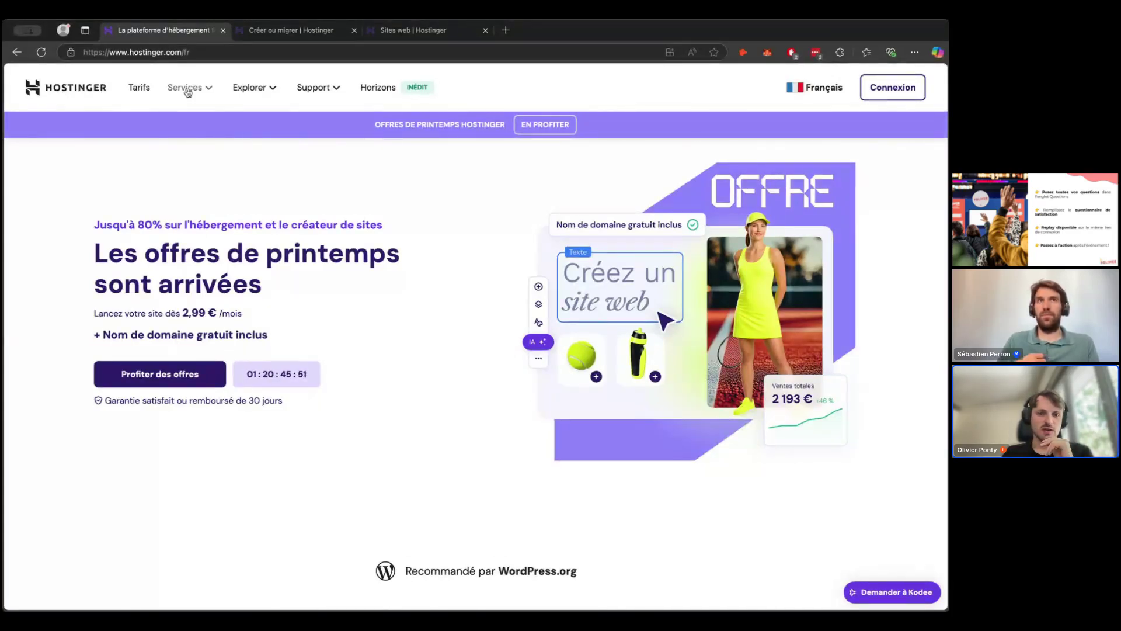
click(188, 92)
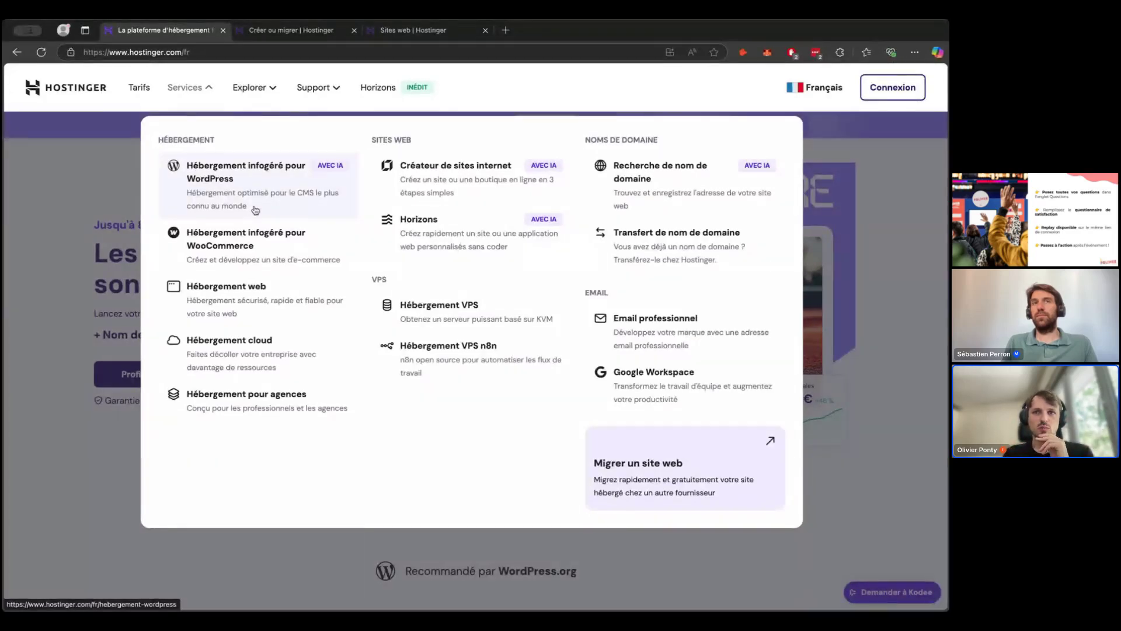
click(419, 190)
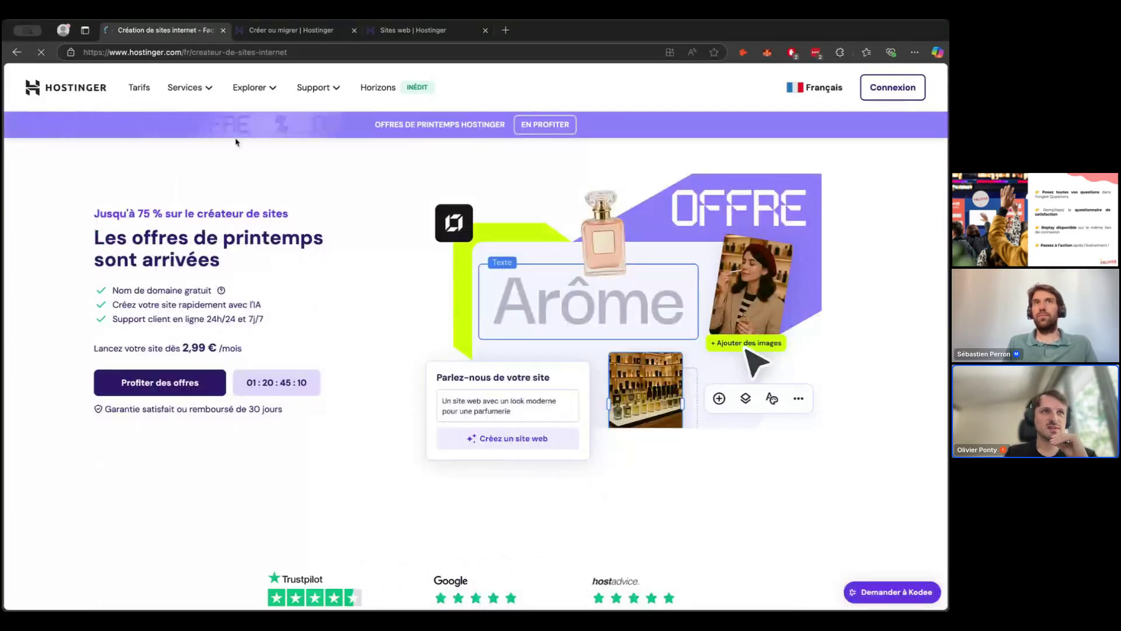
click(208, 93)
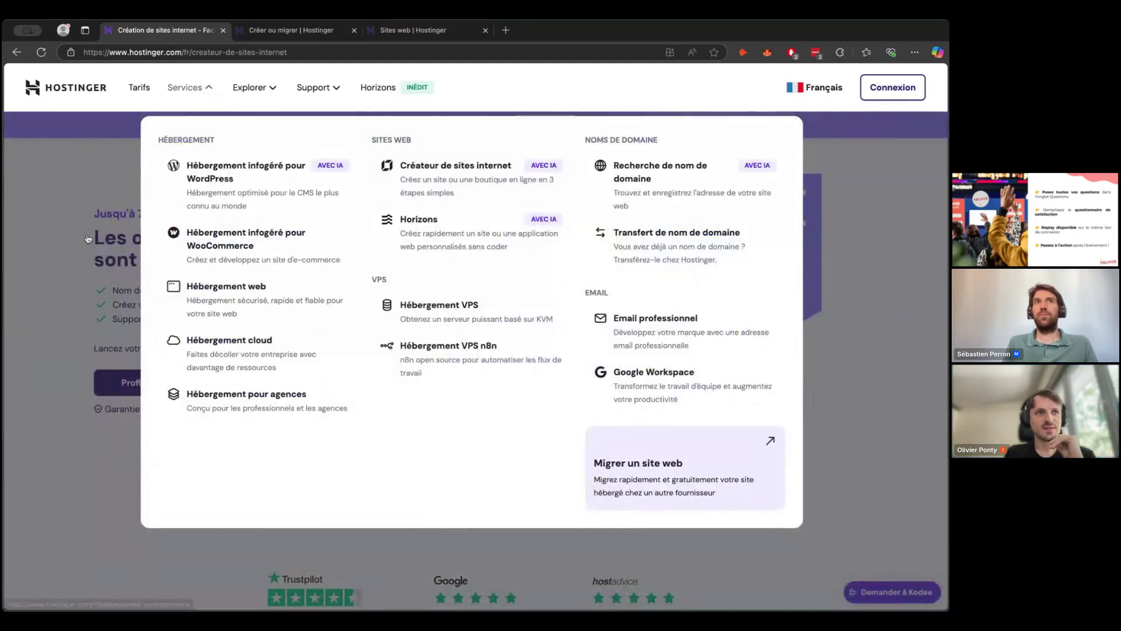
scroll(87, 238, down, 8)
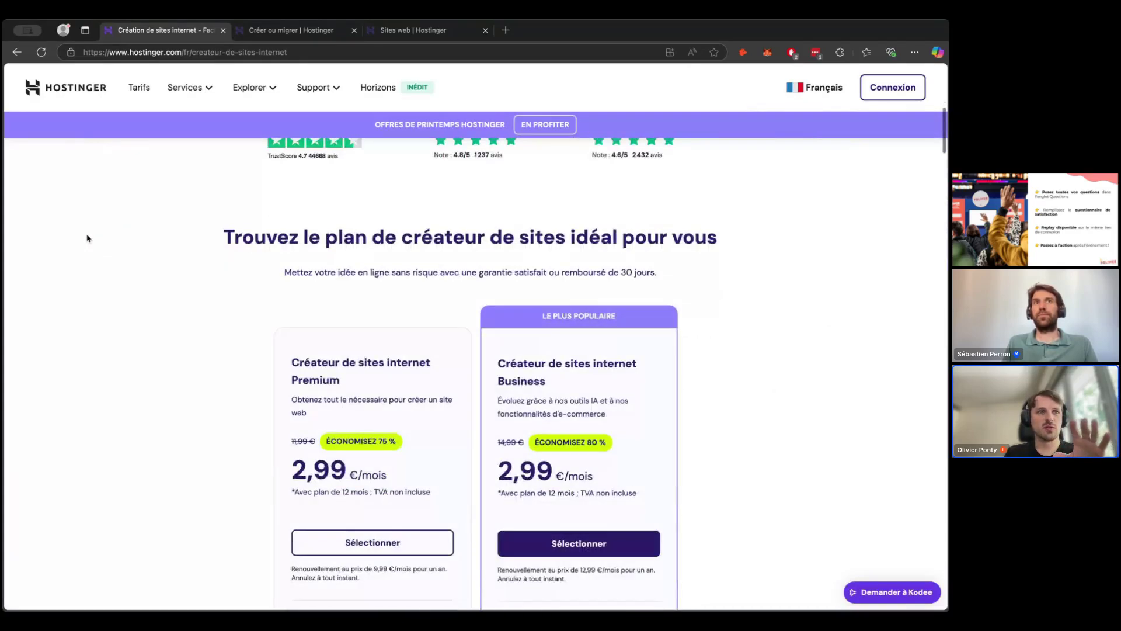
scroll(761, 402, down, 3)
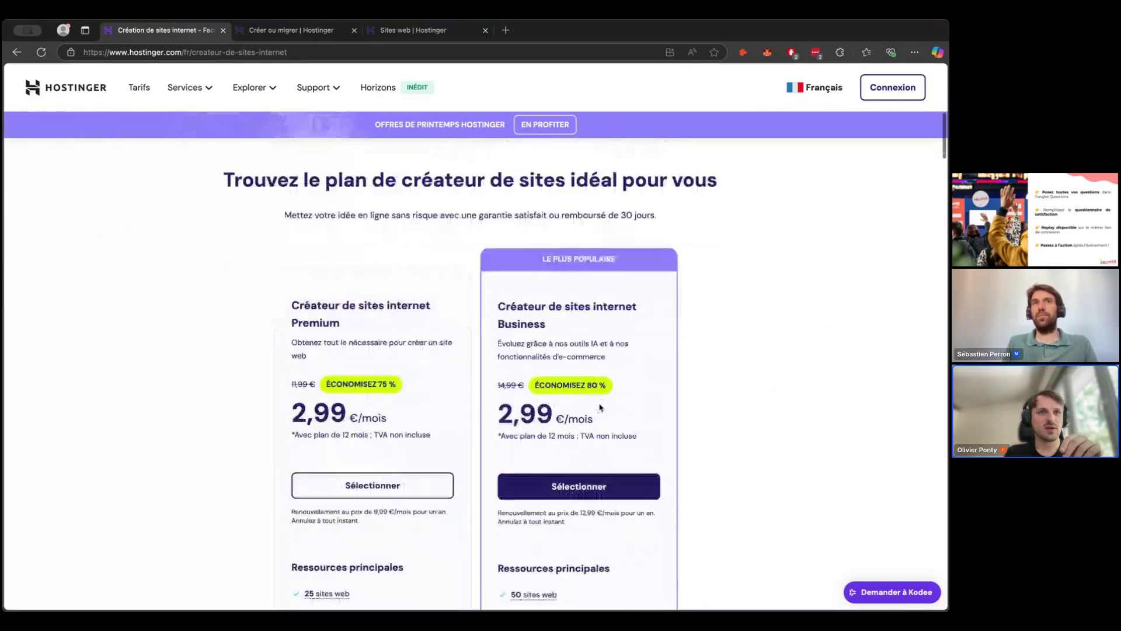
scroll(761, 403, up, 1)
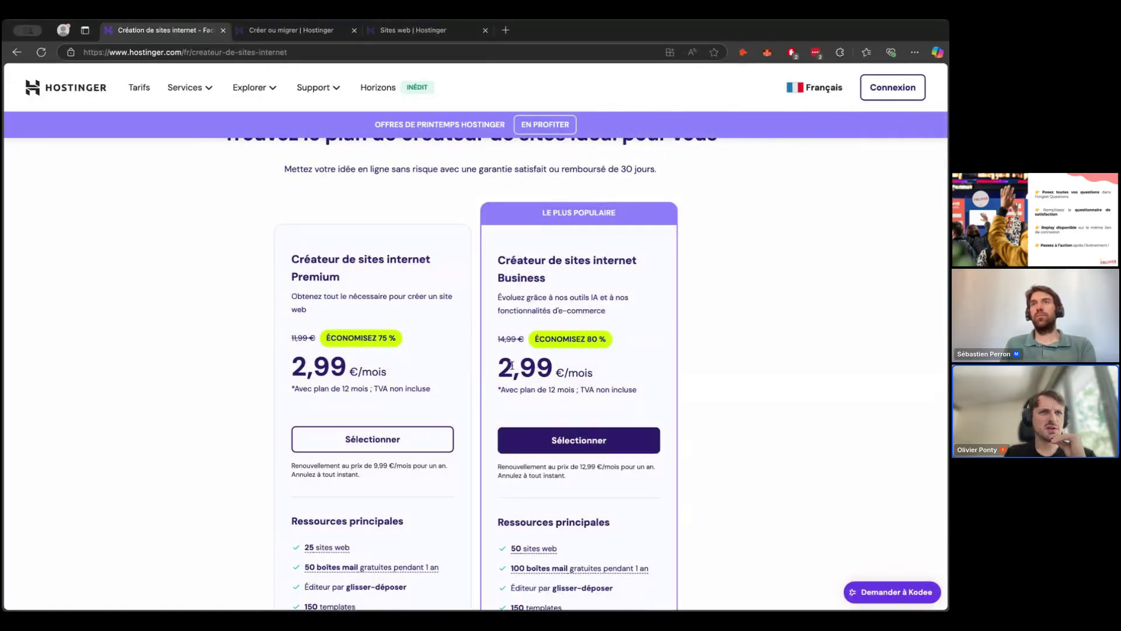
scroll(511, 366, down, 1)
scroll(511, 366, down, 2)
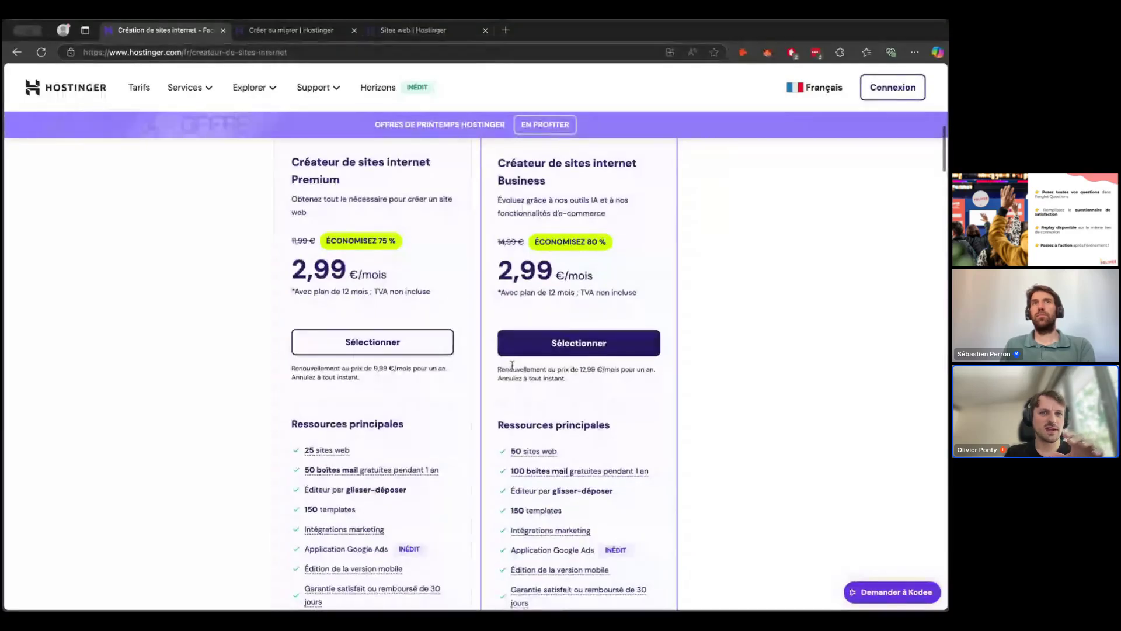
scroll(512, 367, down, 4)
scroll(531, 319, up, 4)
scroll(531, 319, down, 4)
scroll(530, 319, down, 3)
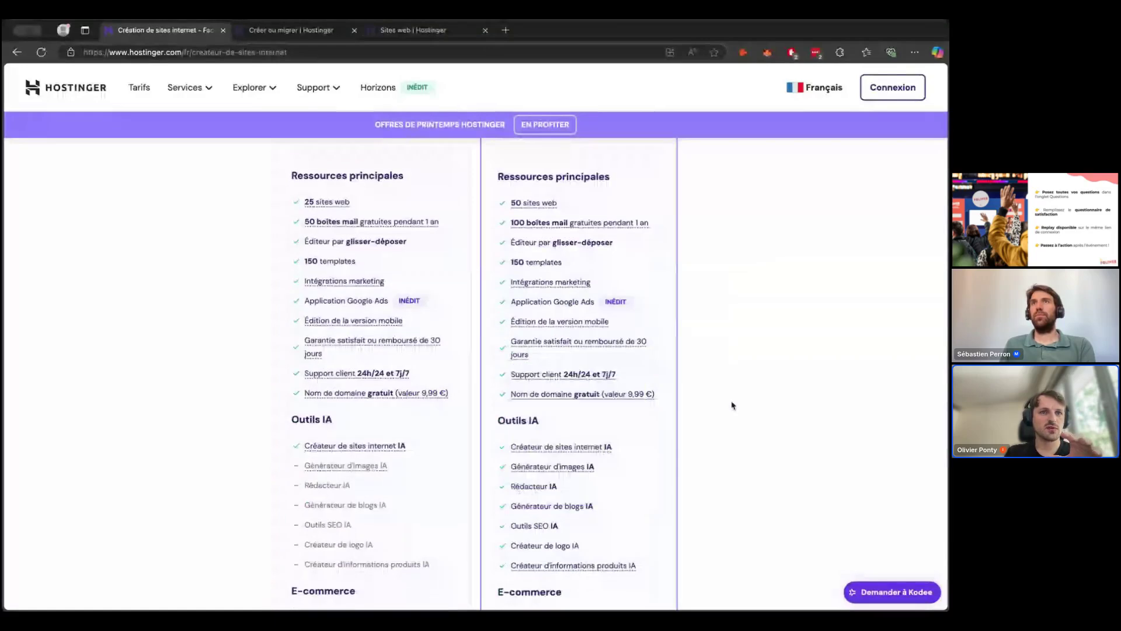
scroll(731, 405, down, 4)
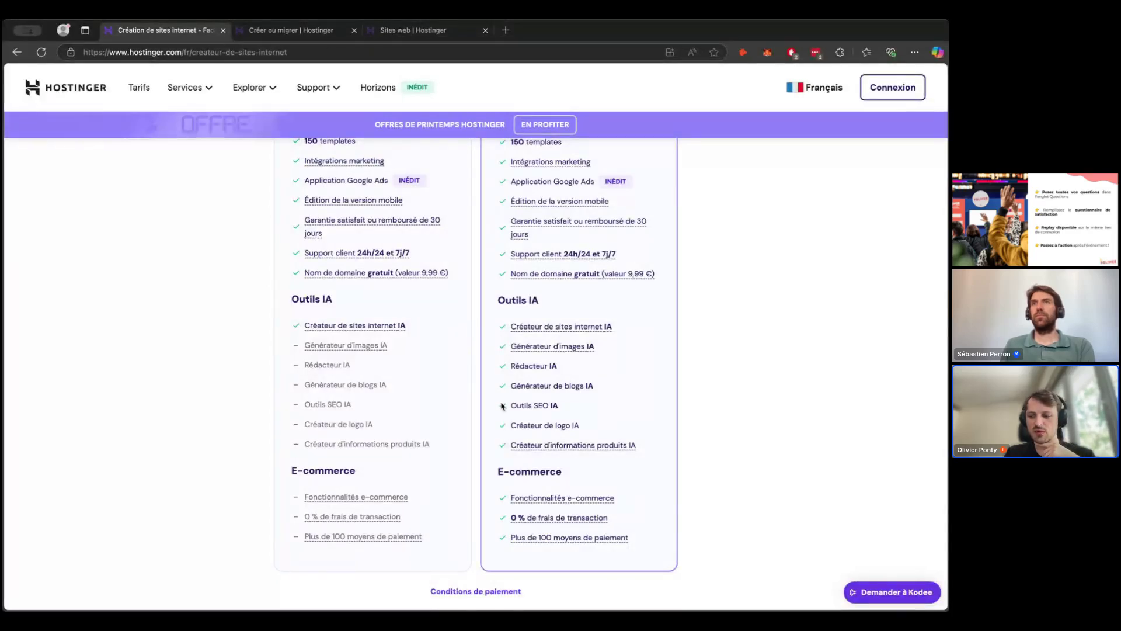
scroll(503, 406, up, 1)
scroll(502, 406, up, 6)
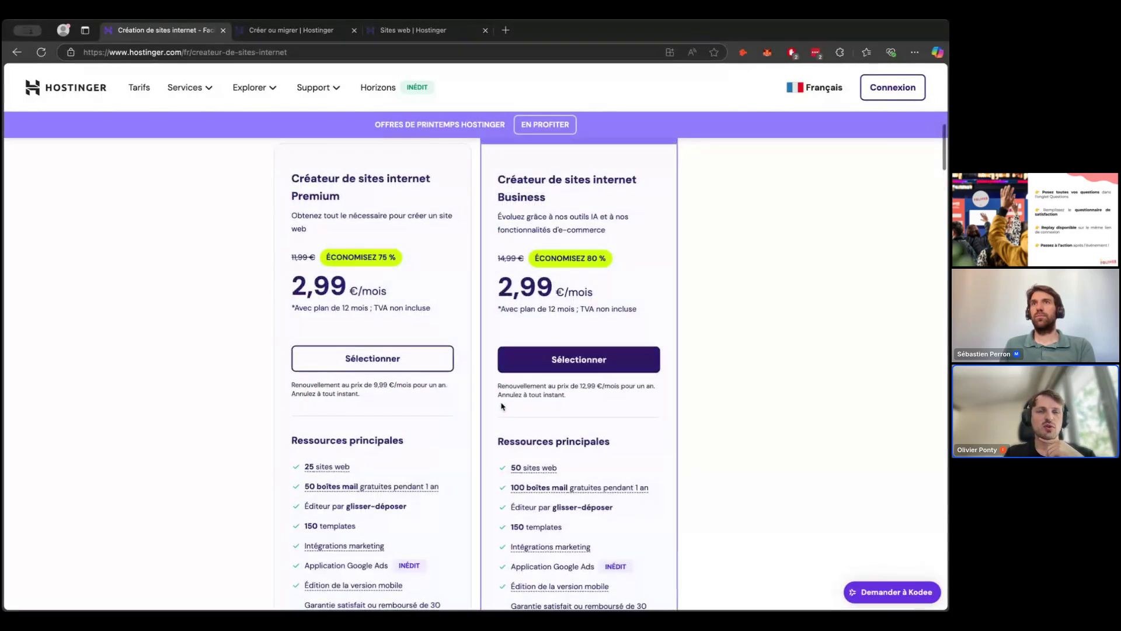
scroll(716, 359, up, 2)
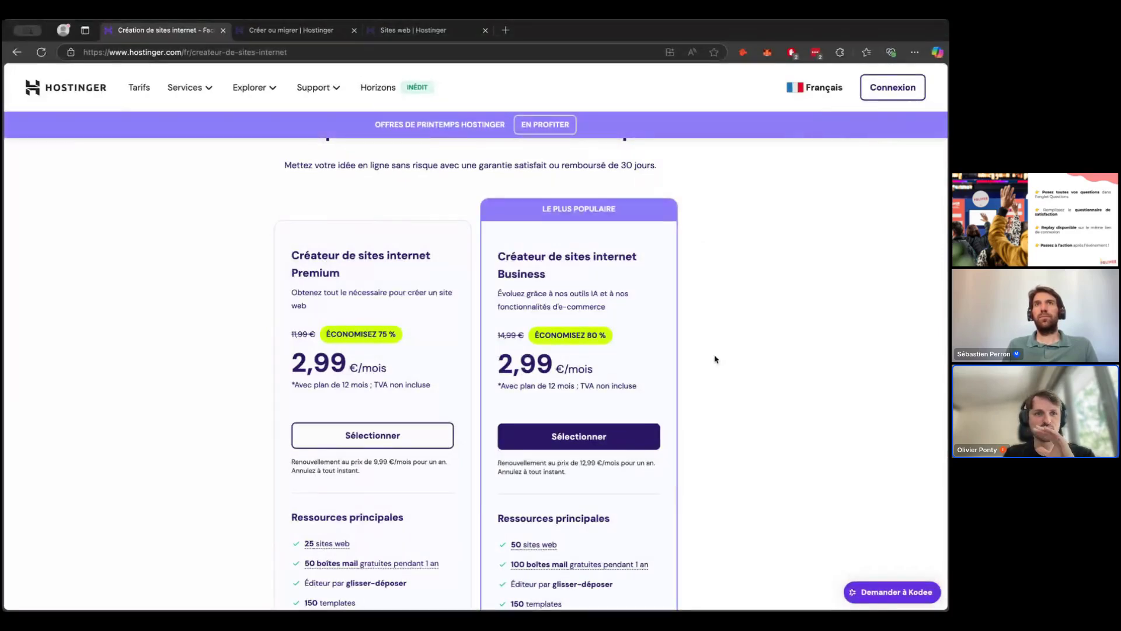
scroll(716, 359, down, 1)
scroll(716, 358, down, 3)
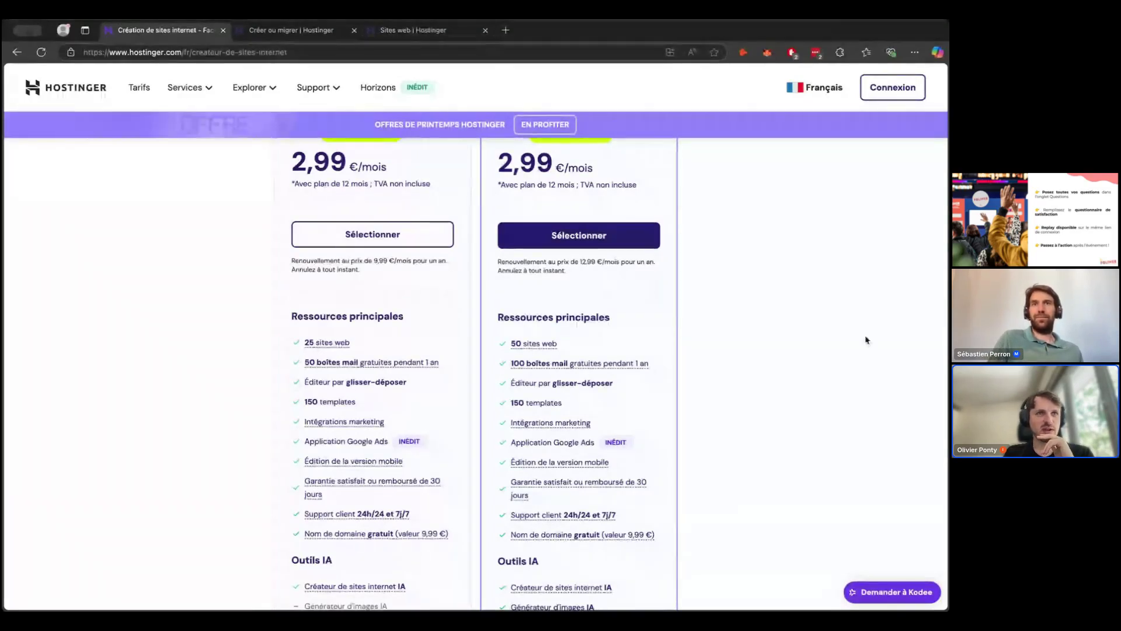
Switch to the 'Créer ou migrer | Hostinger' browser tab
click(311, 33)
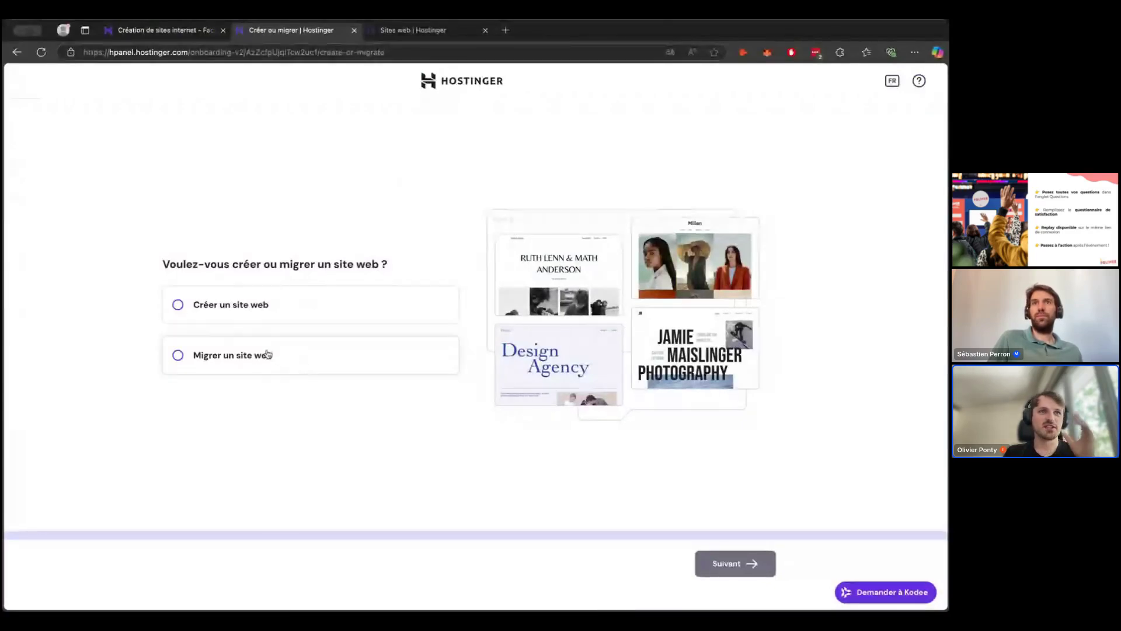
Choose 'Créer un site web' and pick 'Créateur de sites de Hostinger' over WordPress
click(261, 314)
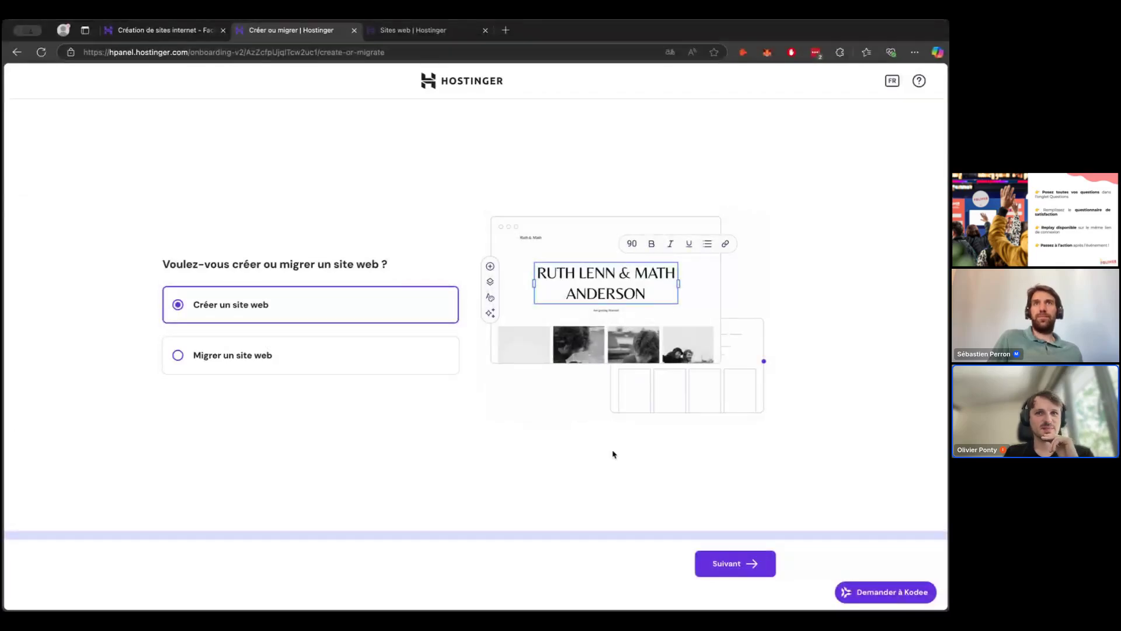
click(717, 561)
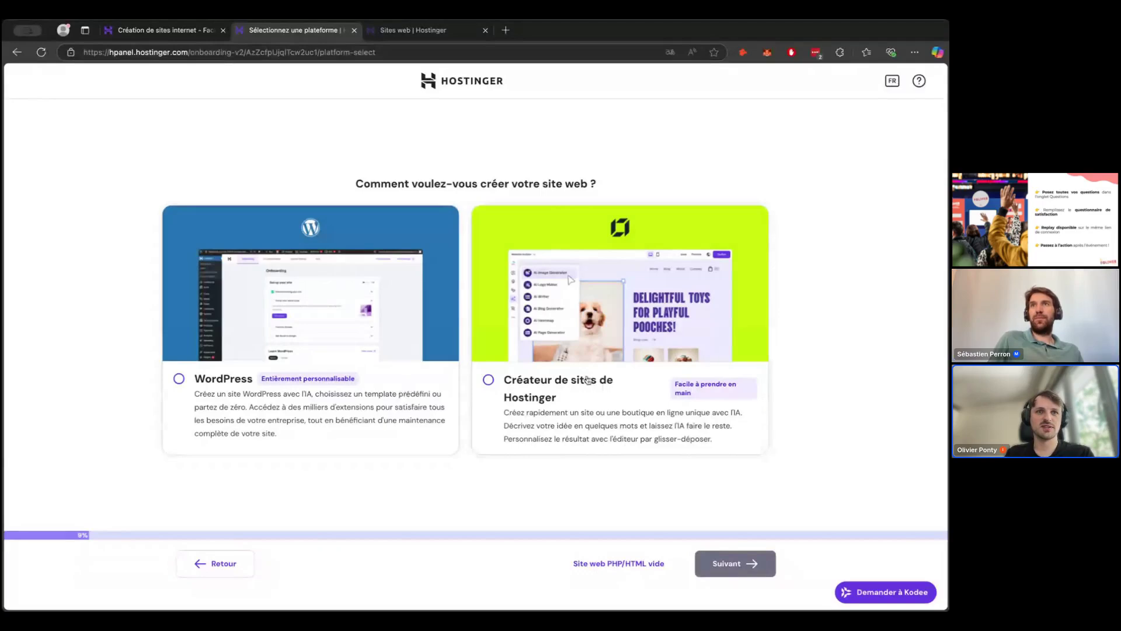
click(525, 383)
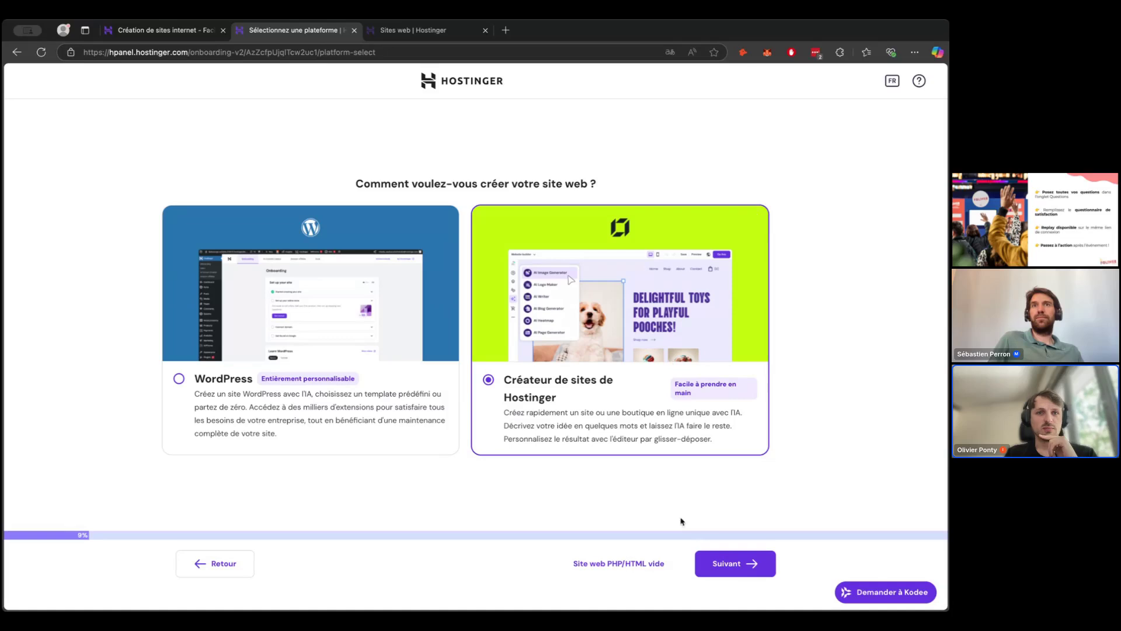
Continue the onboarding to the domain-name question, at 73 % setup complete
click(725, 567)
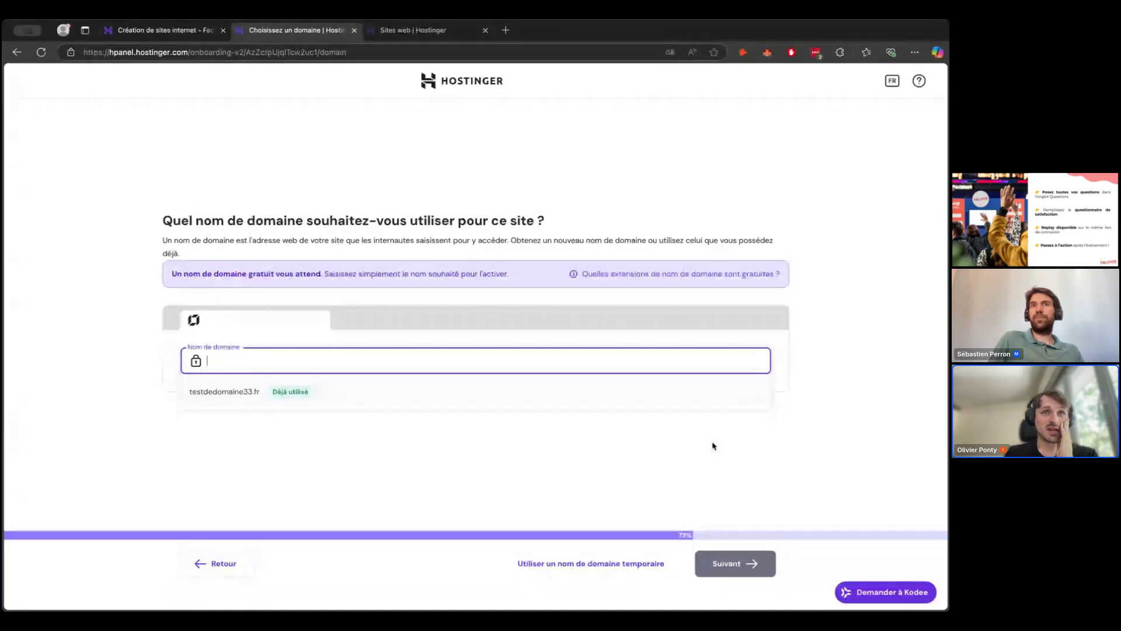
click(749, 461)
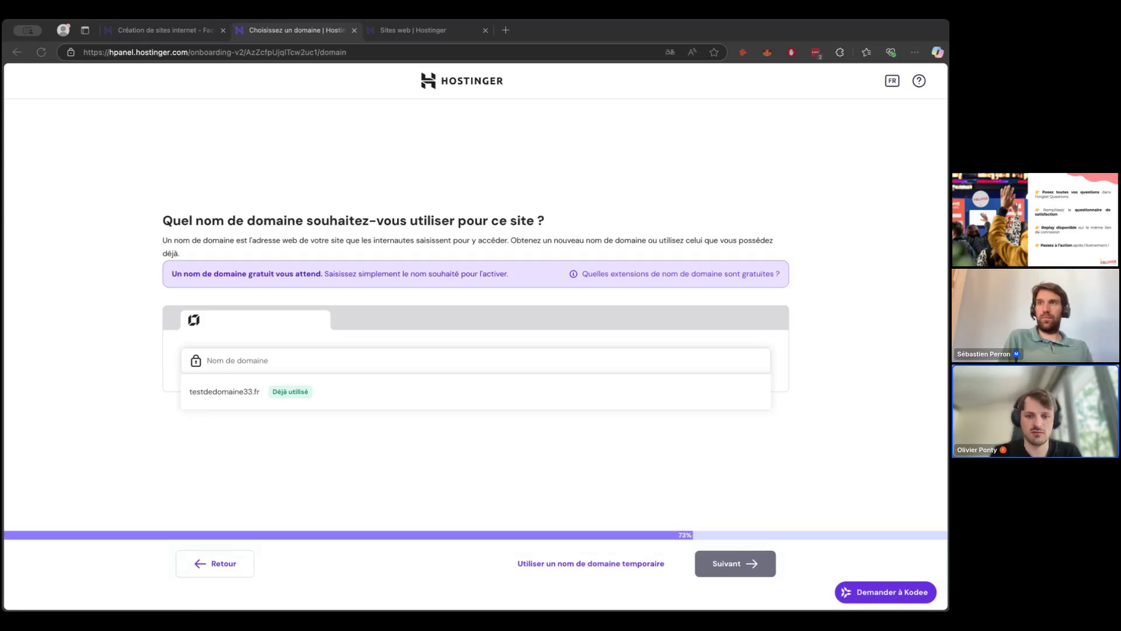
click(768, 360)
text(testdedomaine)
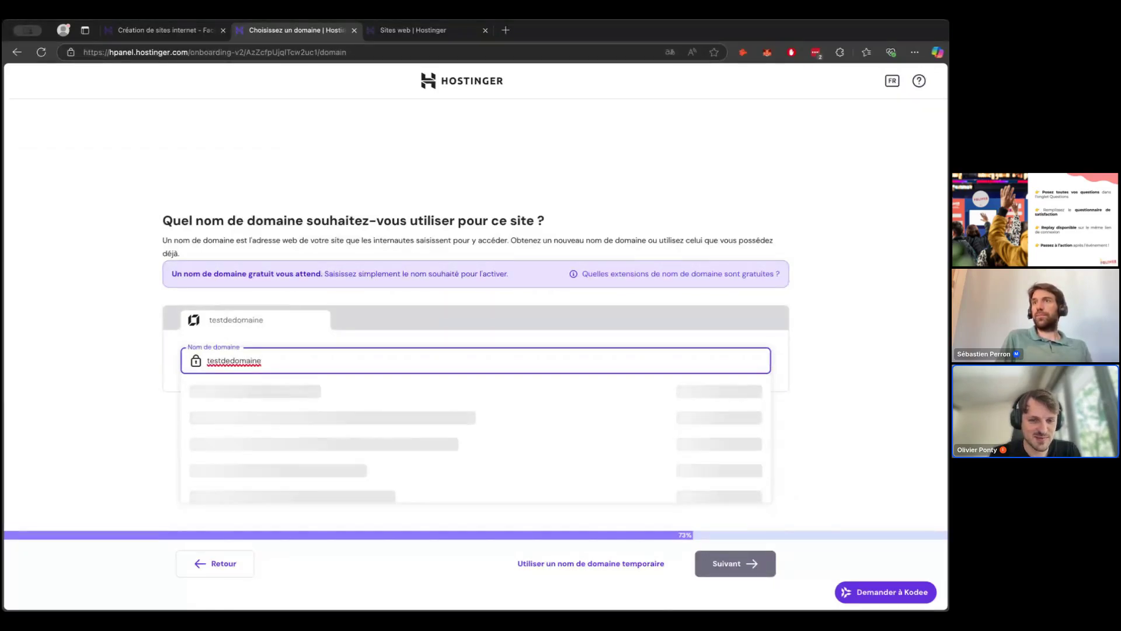
text(5555)
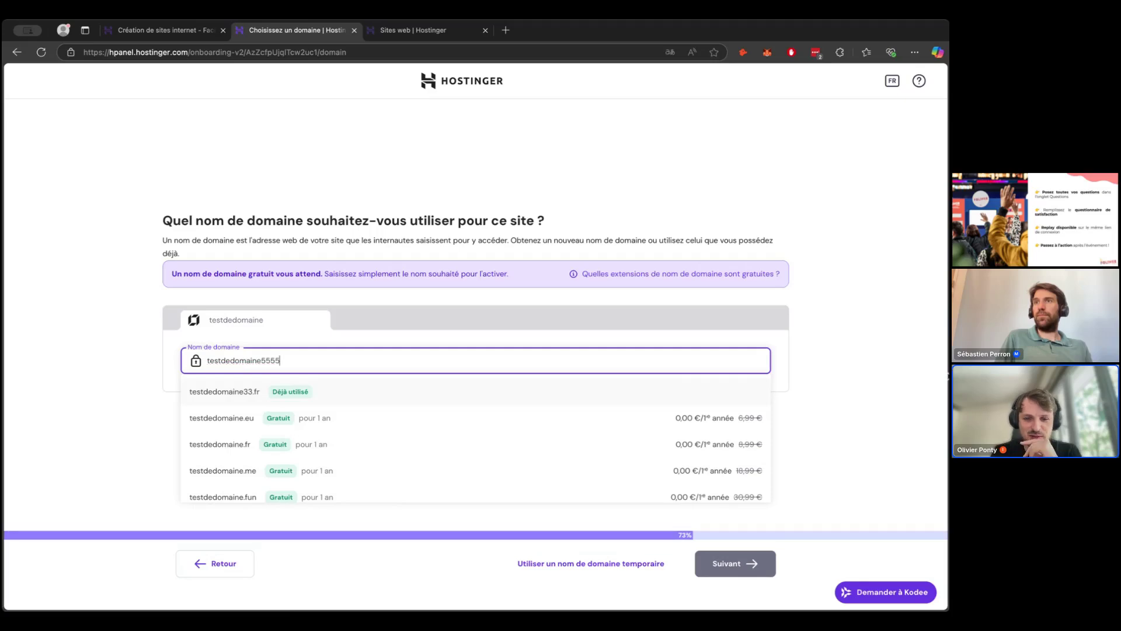
key(super+a)
key(BackSpace)
click(411, 357)
text(testdedomaine555)
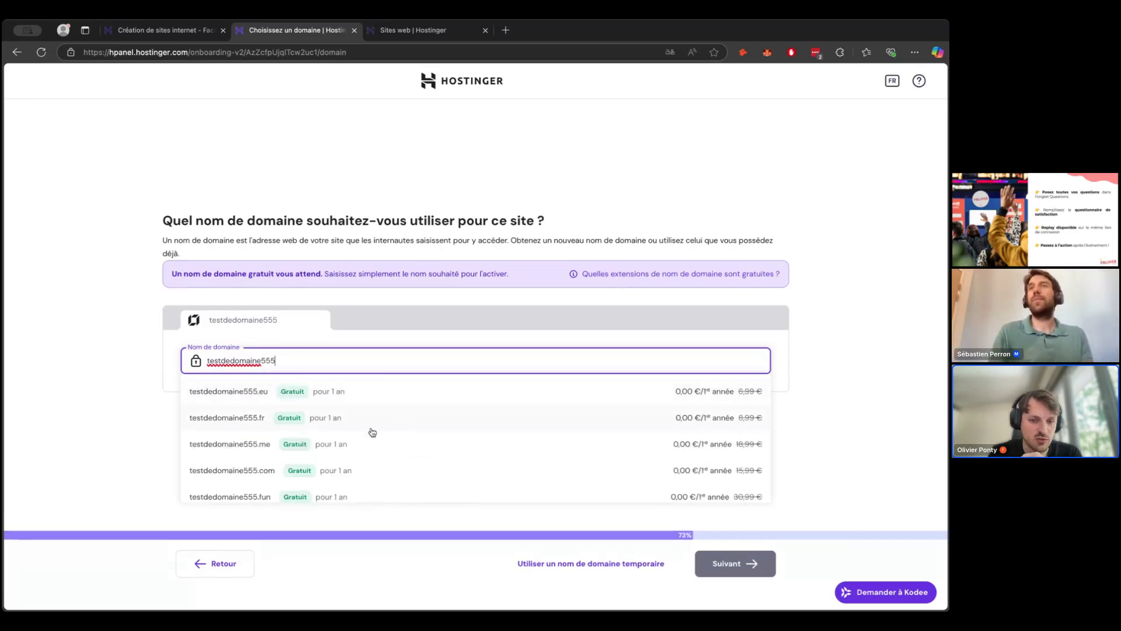
scroll(351, 415, down, 5)
scroll(350, 413, down, 3)
scroll(351, 414, up, 5)
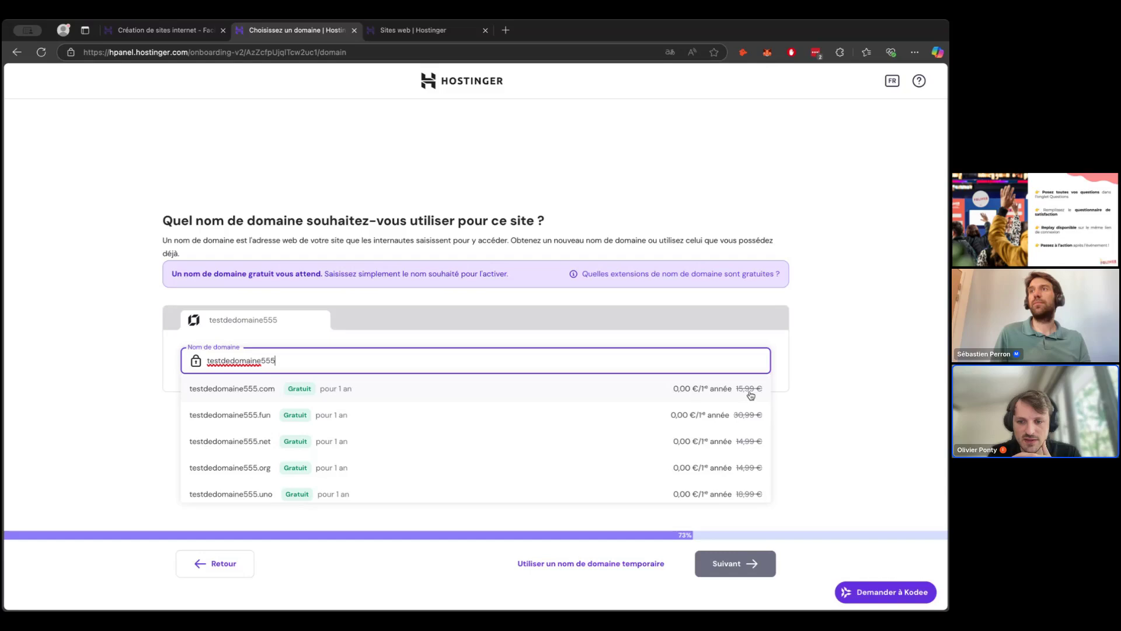
scroll(748, 395, up, 3)
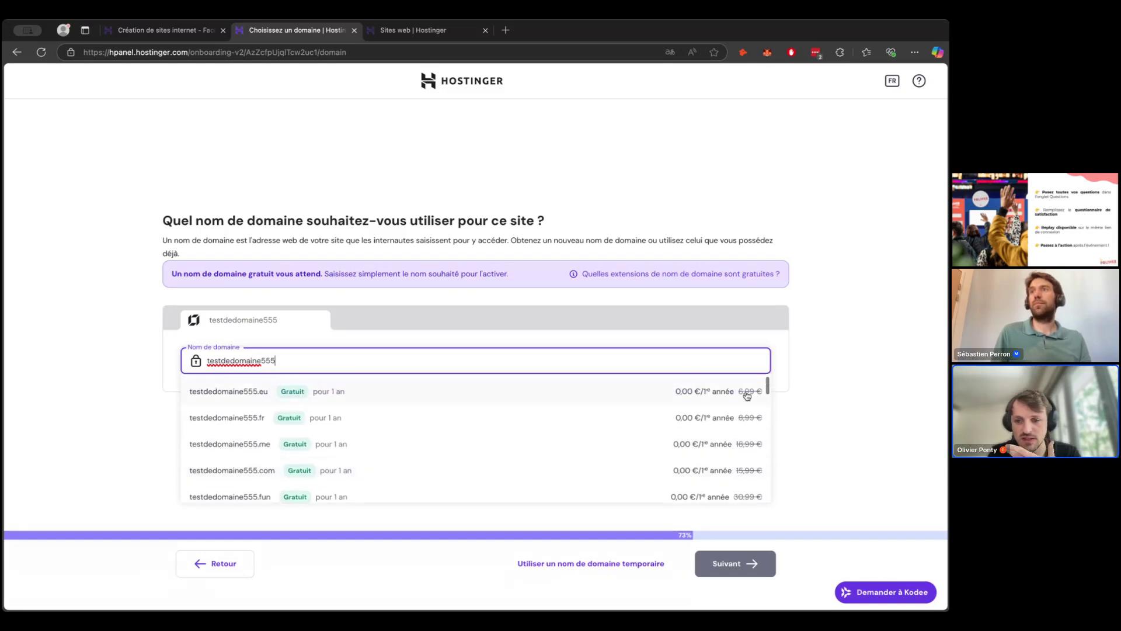
scroll(755, 461, down, 1)
scroll(755, 460, up, 1)
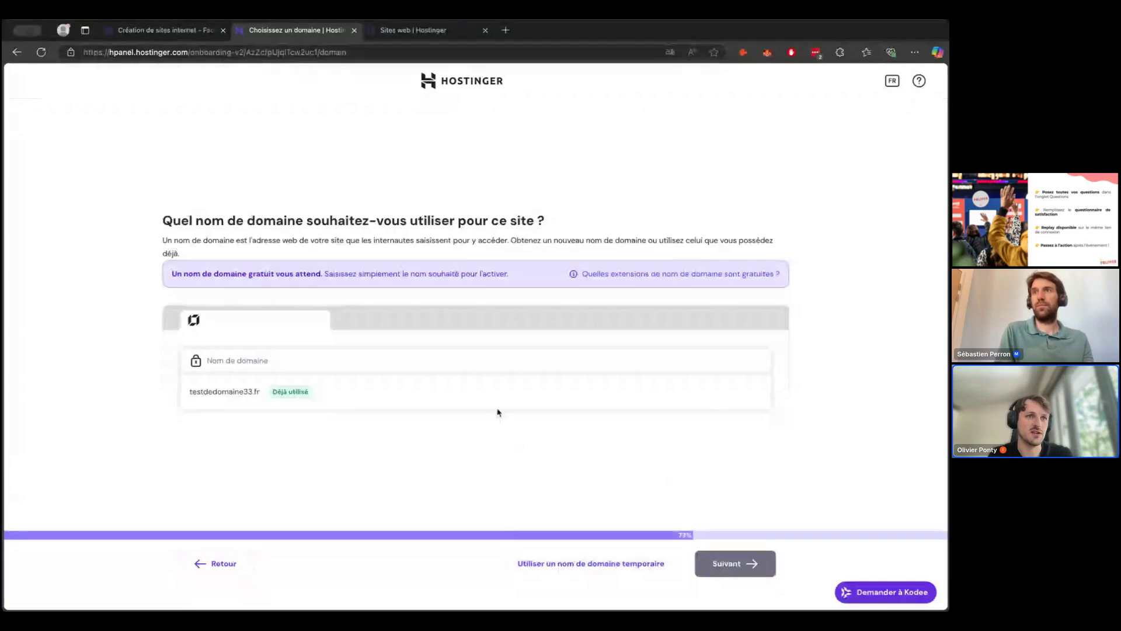
Use a temporary domain and point out the AI form's Marque and Description du site fields
click(590, 564)
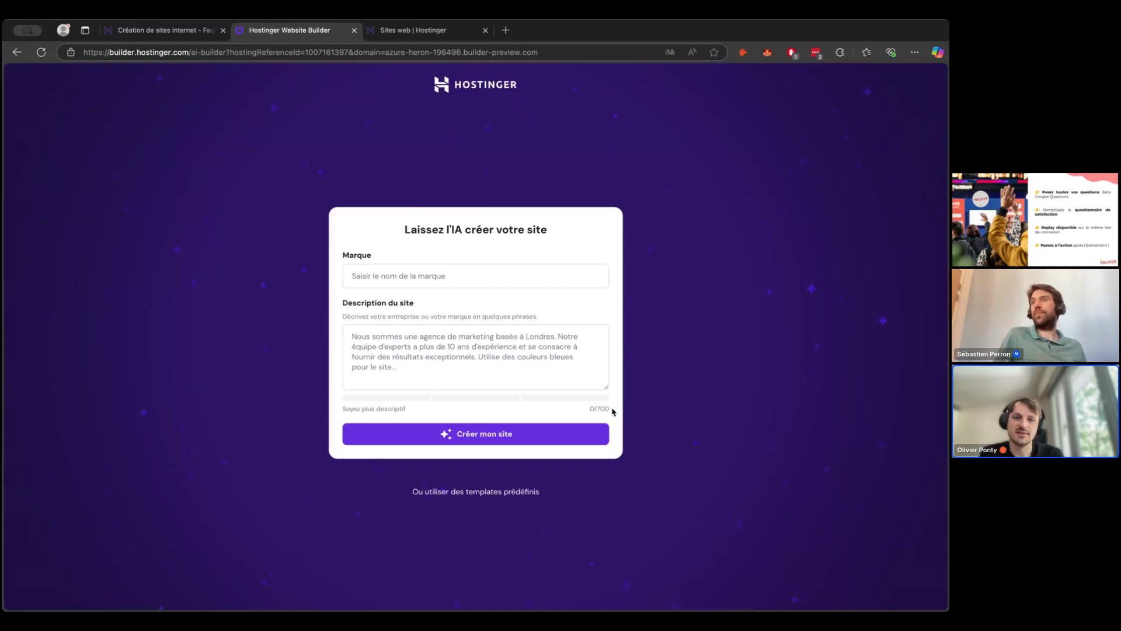
click(403, 278)
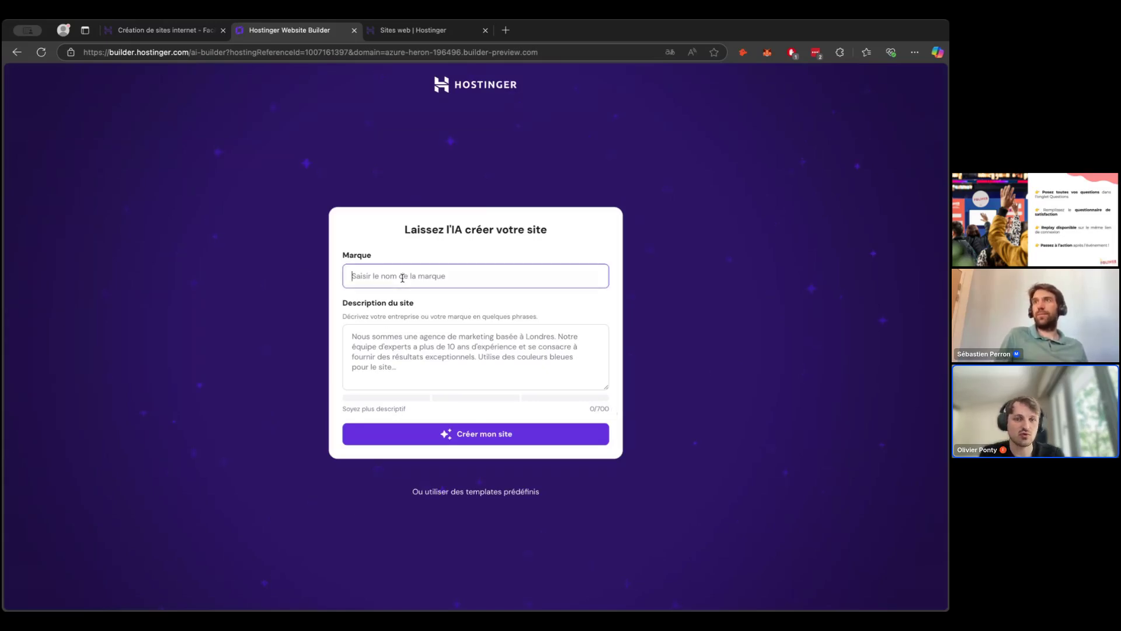
drag(341, 255, 375, 257)
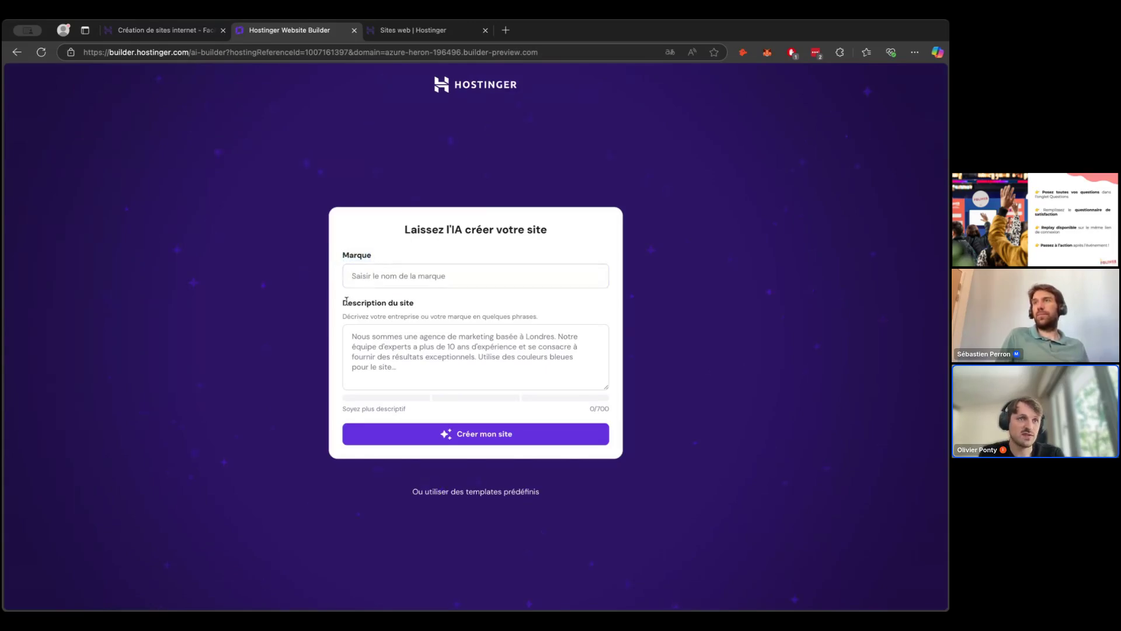
drag(347, 303, 400, 304)
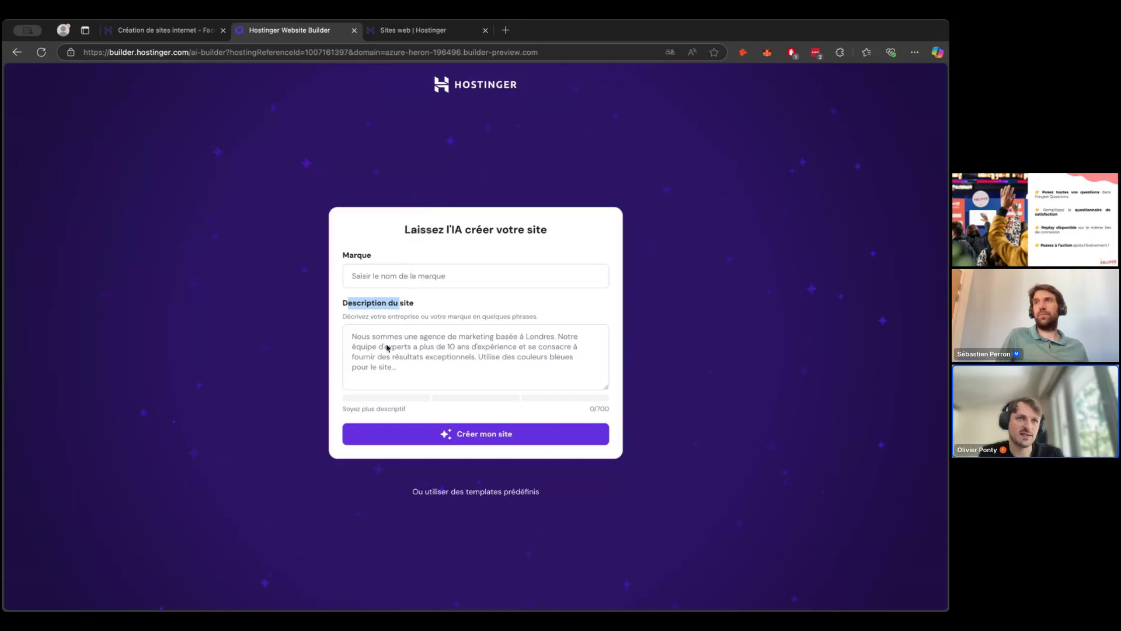
click(715, 385)
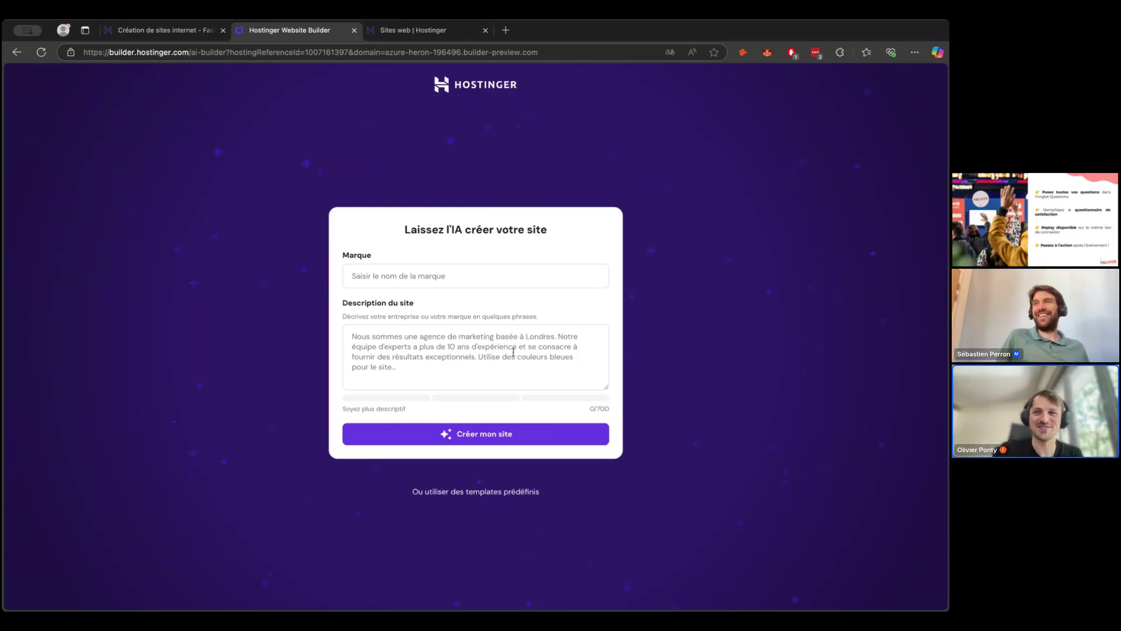
click(465, 359)
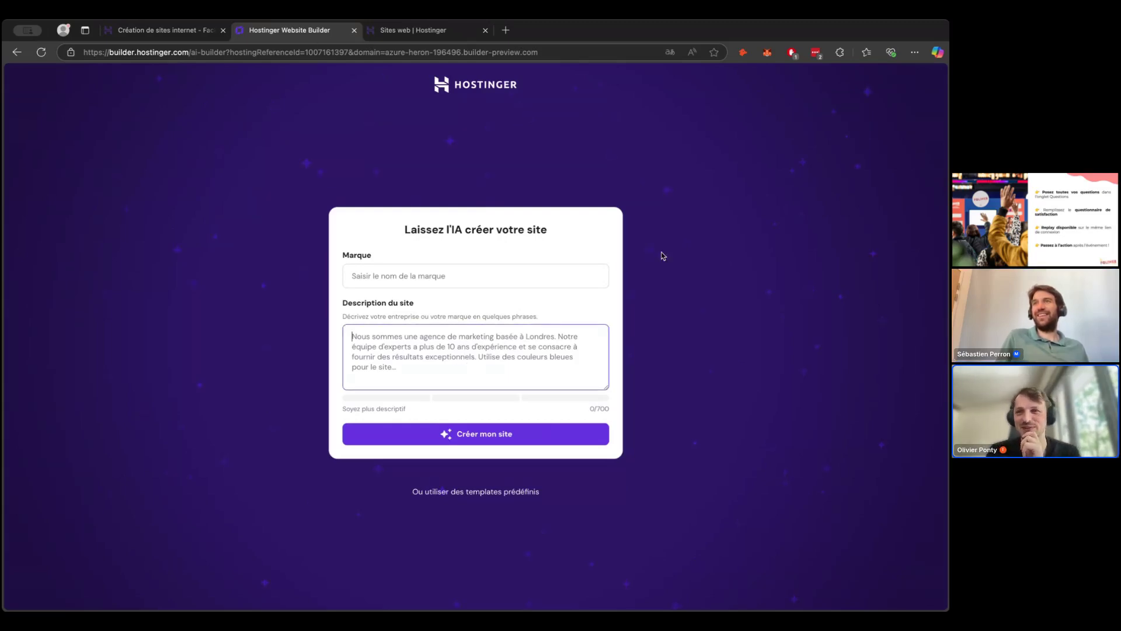
click(387, 275)
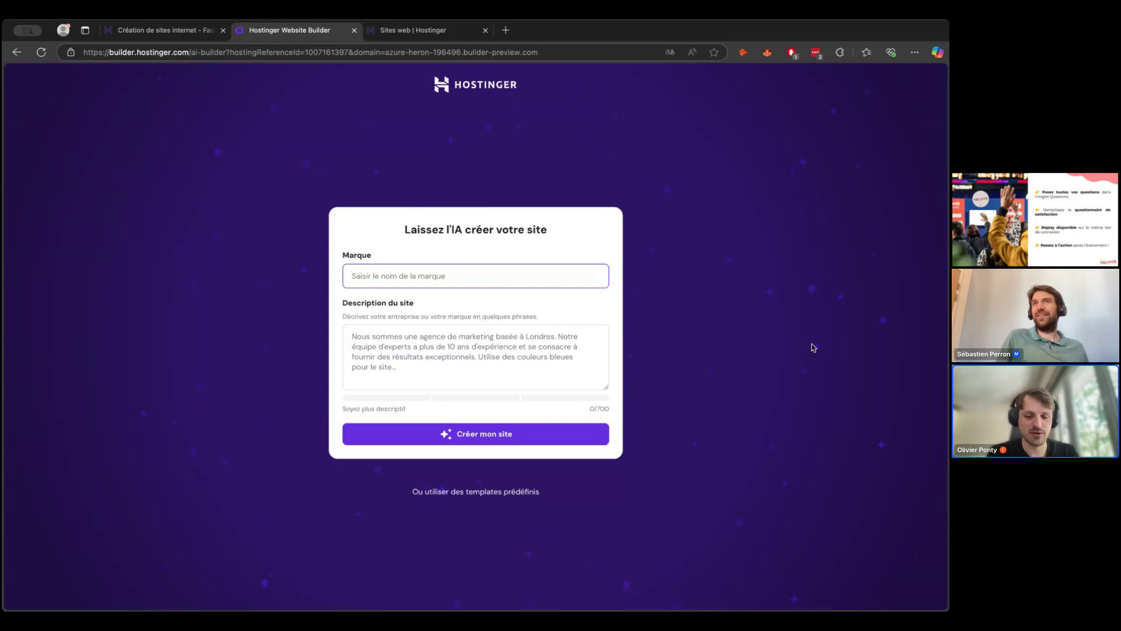
Enter the photographer's full name as the brand, correcting the first name
text(E)
text(ric Dupo)
text(nt)
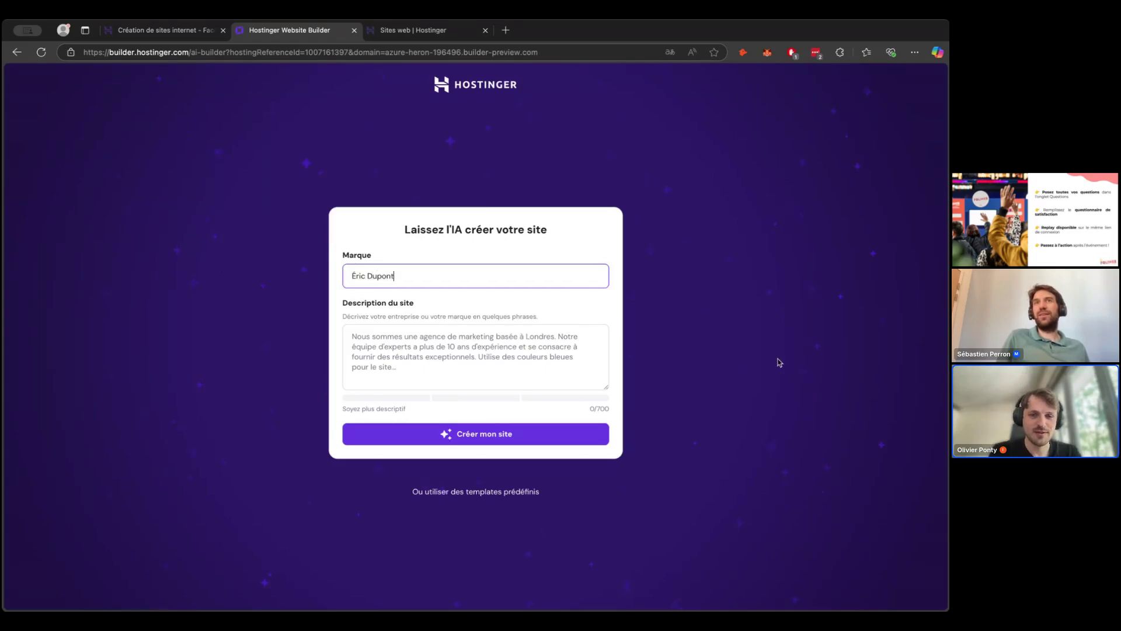
drag(367, 277, 349, 278)
text(Jacques)
Describe the site as 'Je suis photographe basé à Bordeaux et je fais des photos pour les restaurants.'
click(438, 358)
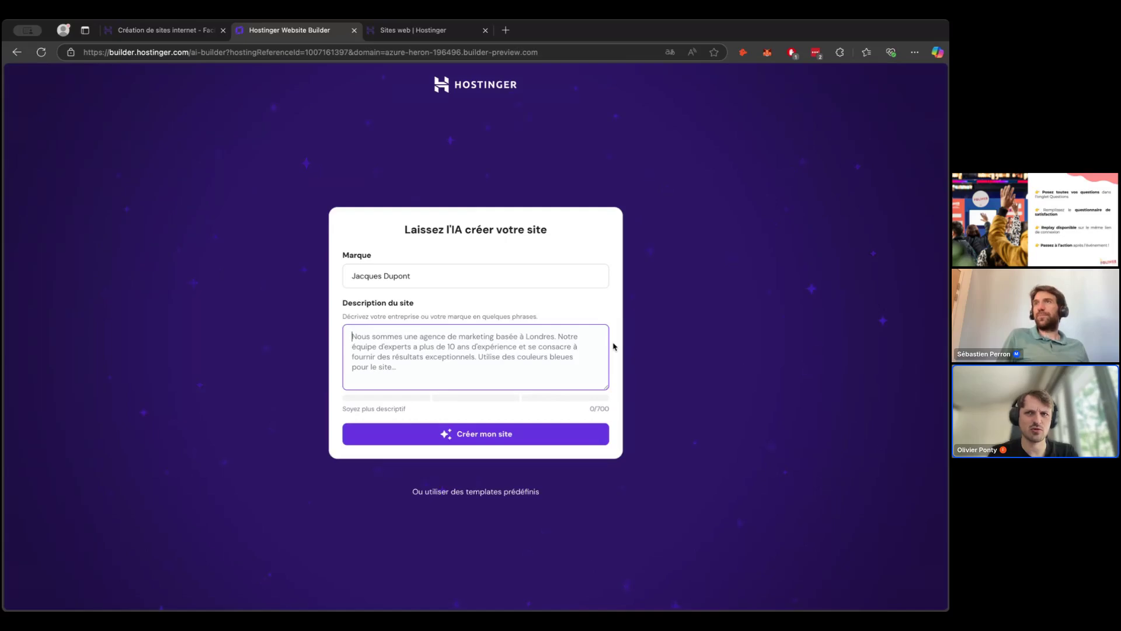
text(Je suis )
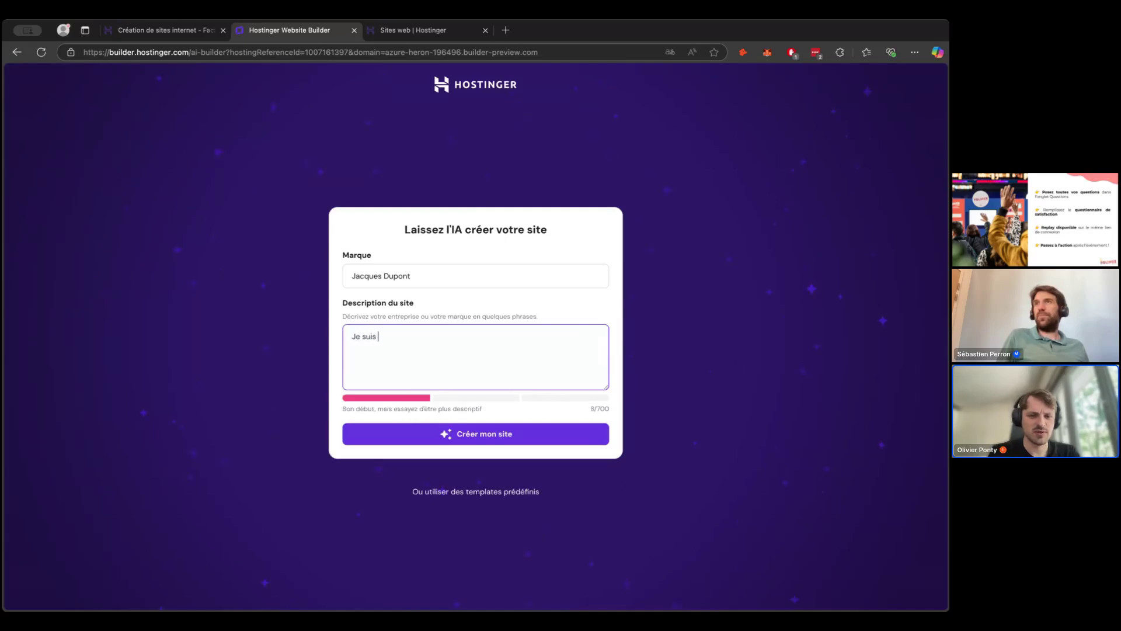
text(photographe)
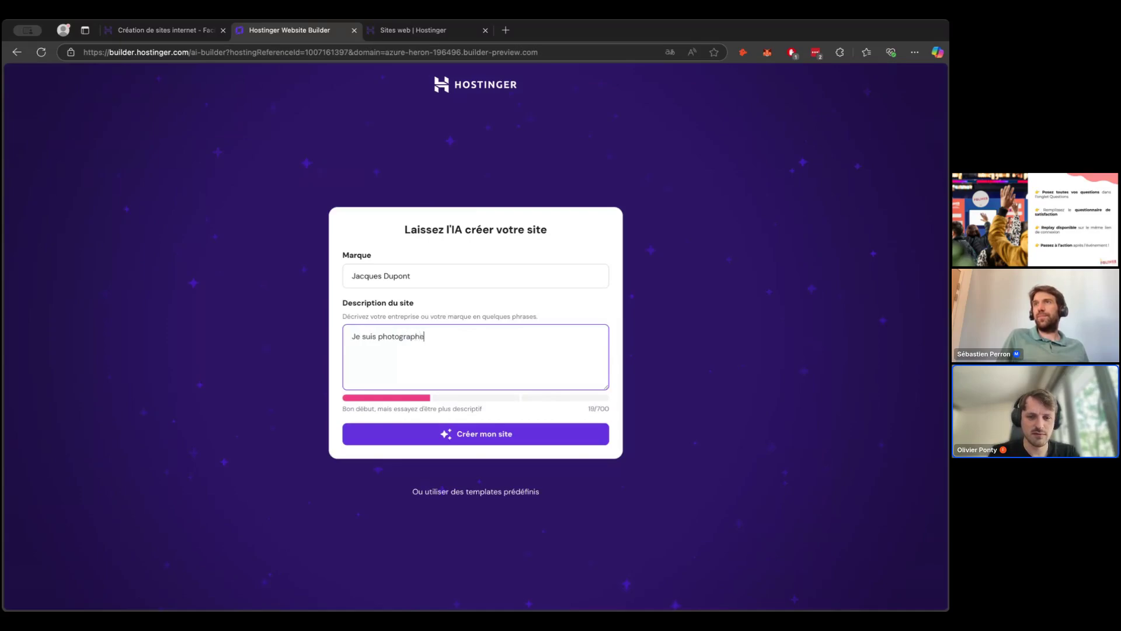
text( basé)
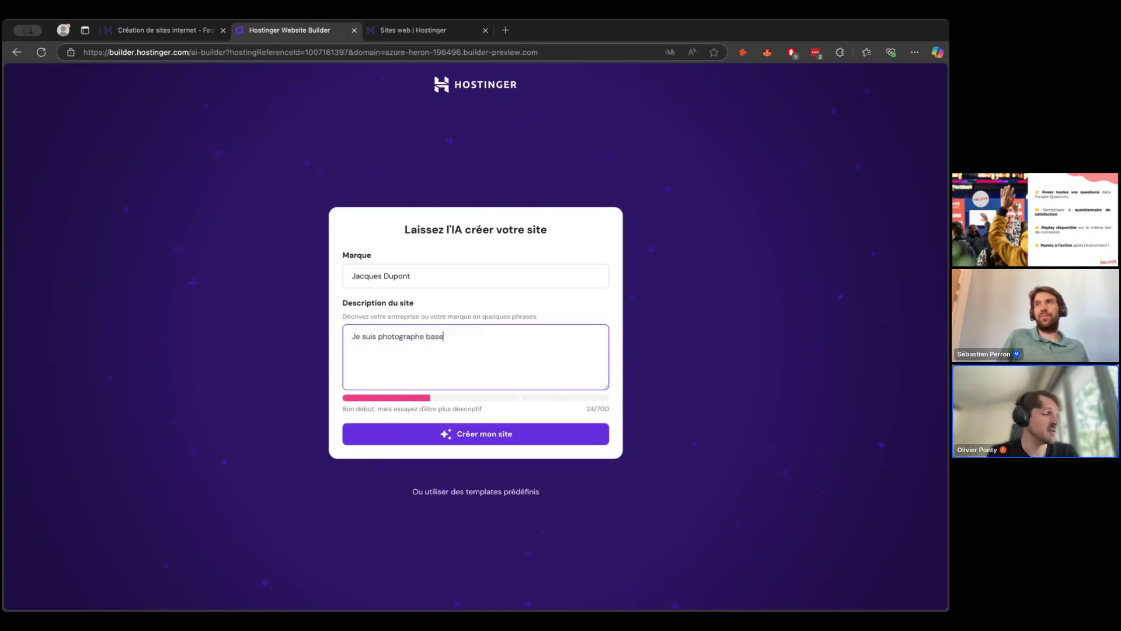
text( à Bor)
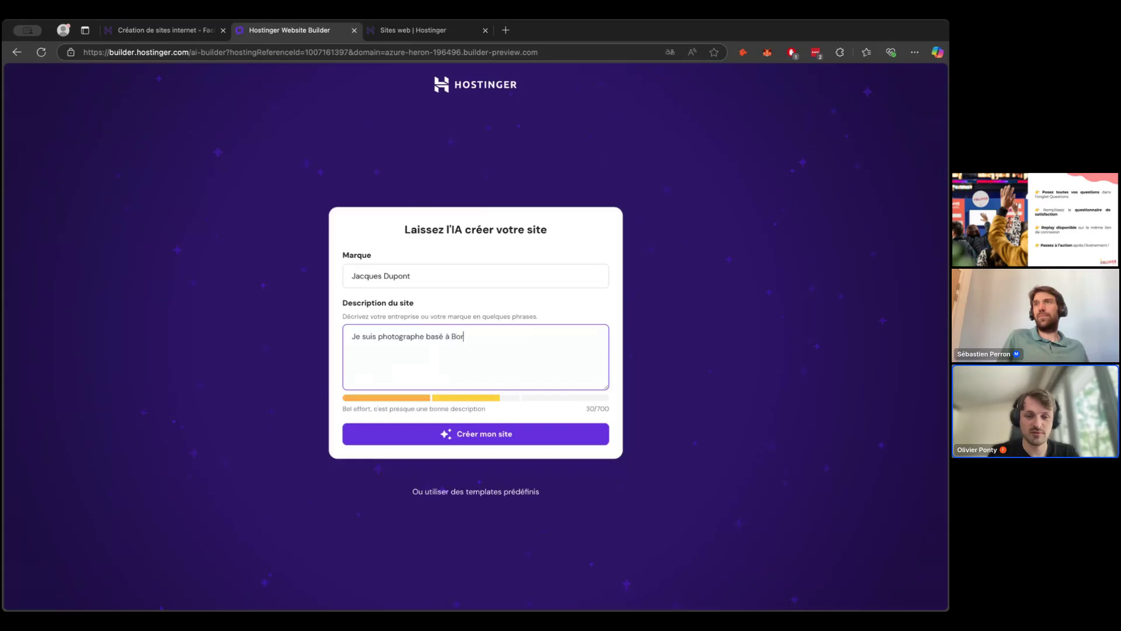
text(deaux)
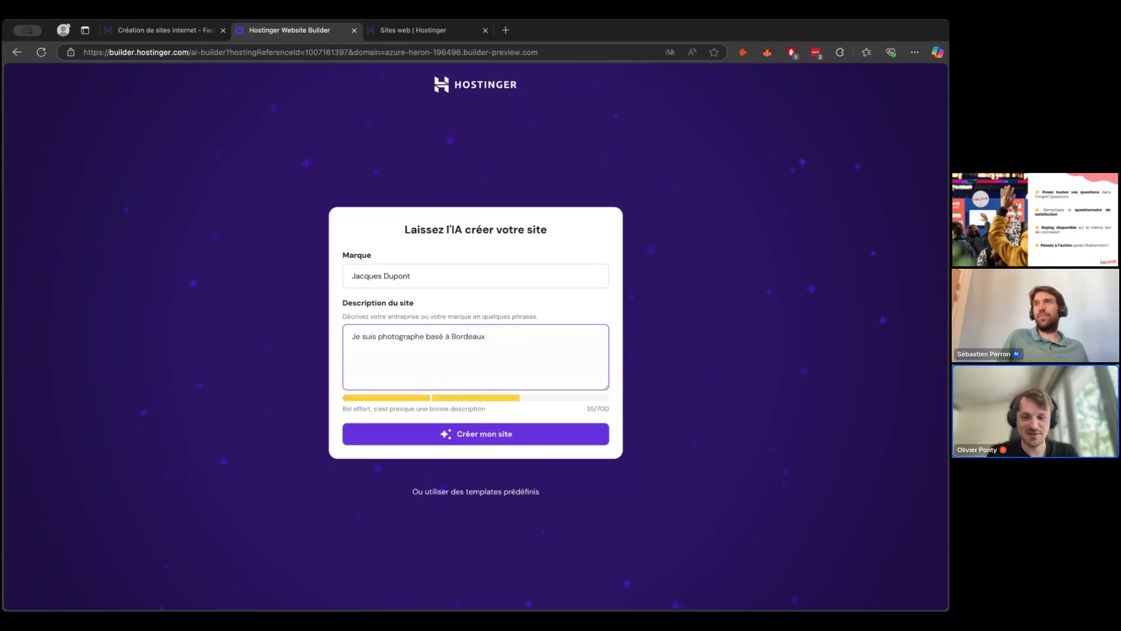
text( et )
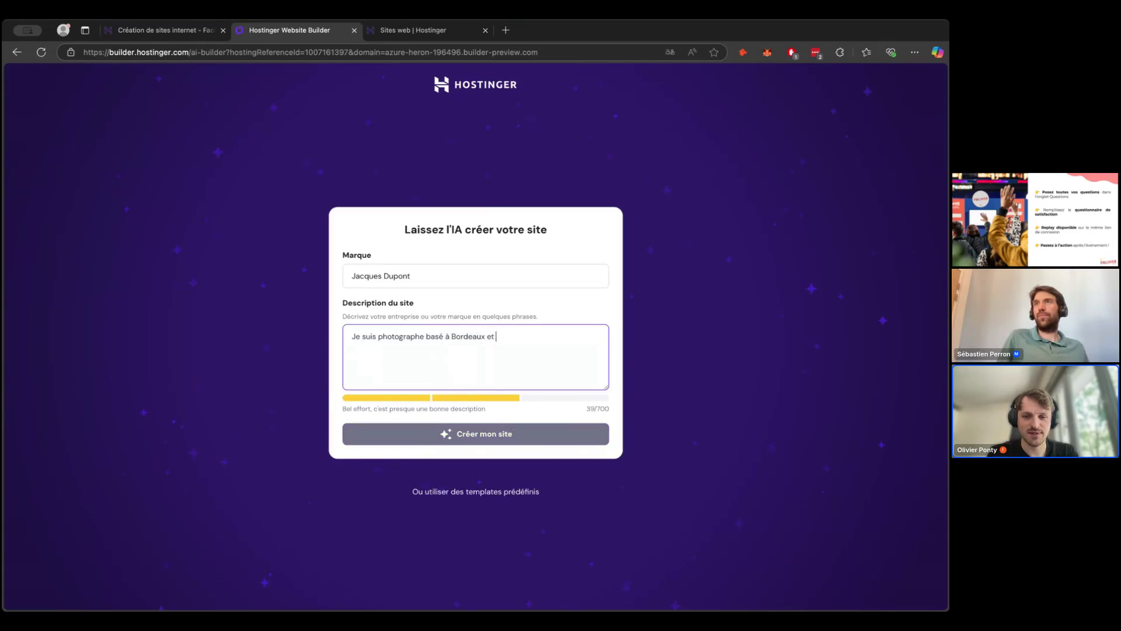
text(je fais des phot)
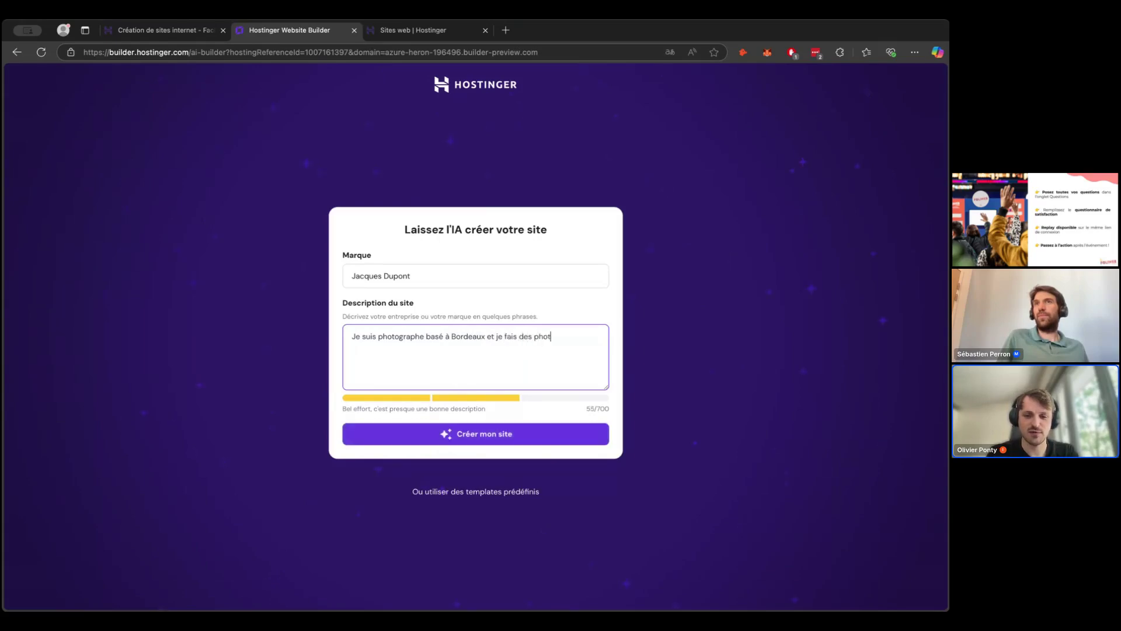
text(os pour les restau)
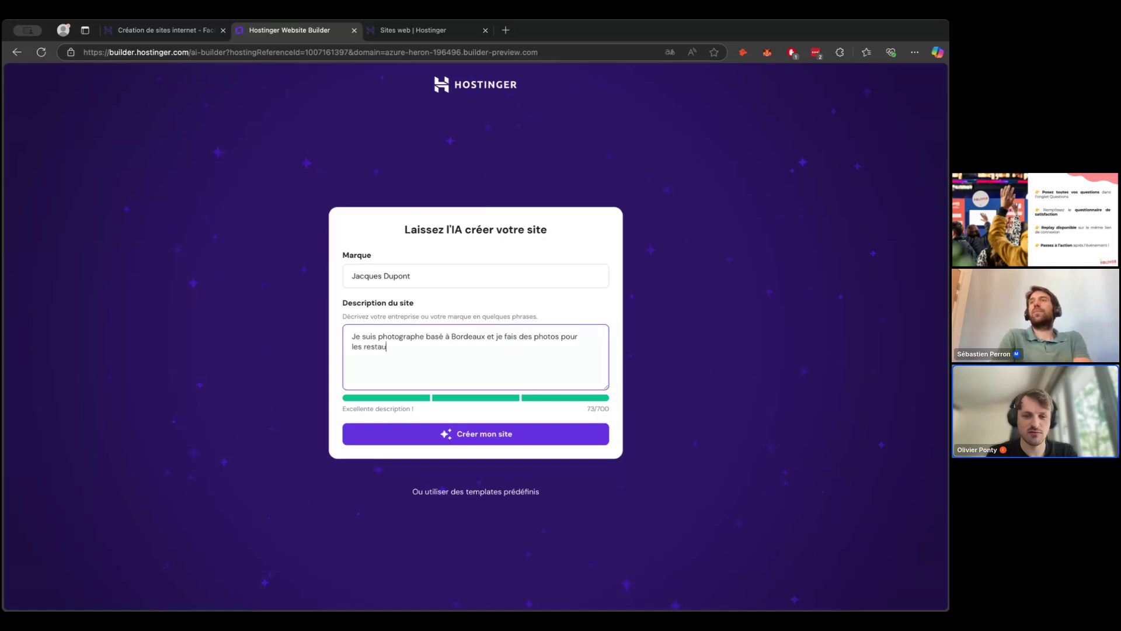
text(rants.)
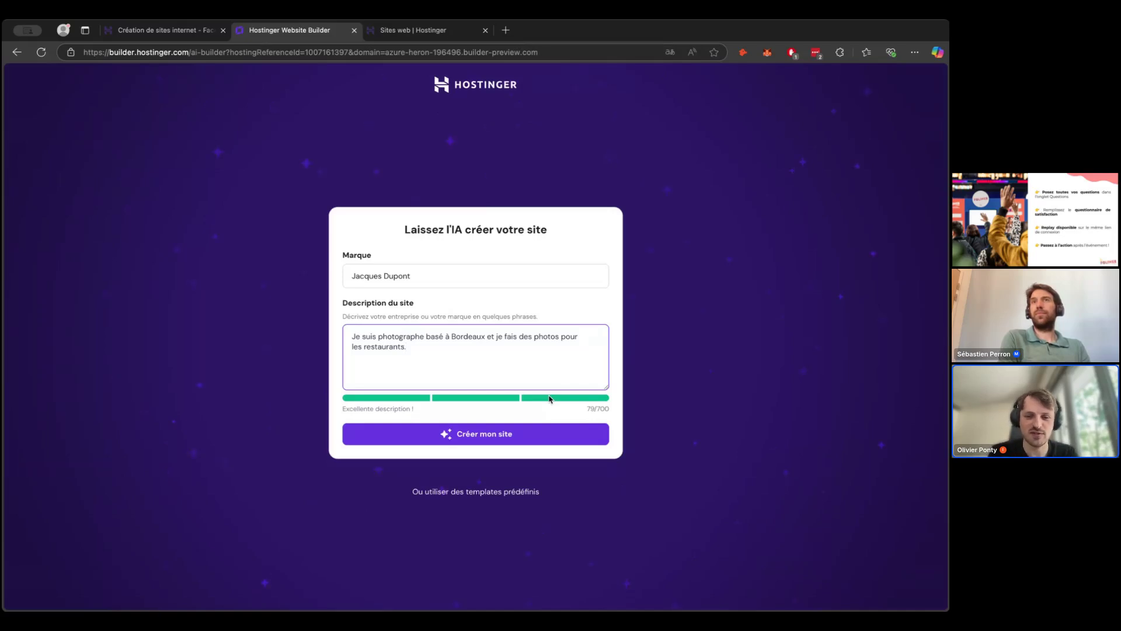
drag(596, 407, 611, 409)
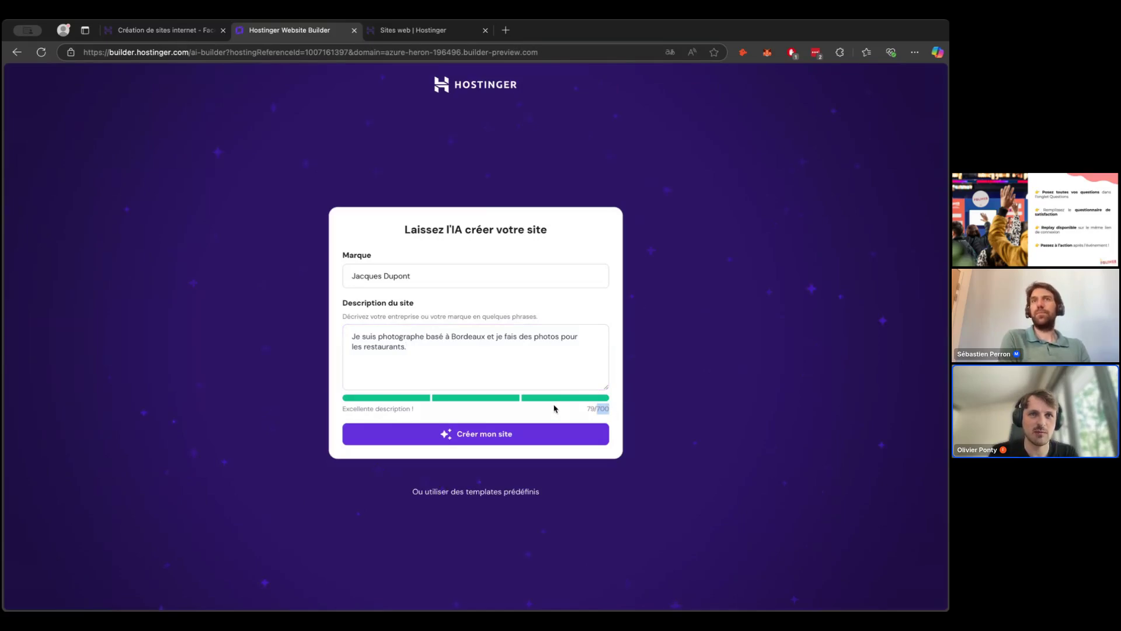
click(547, 374)
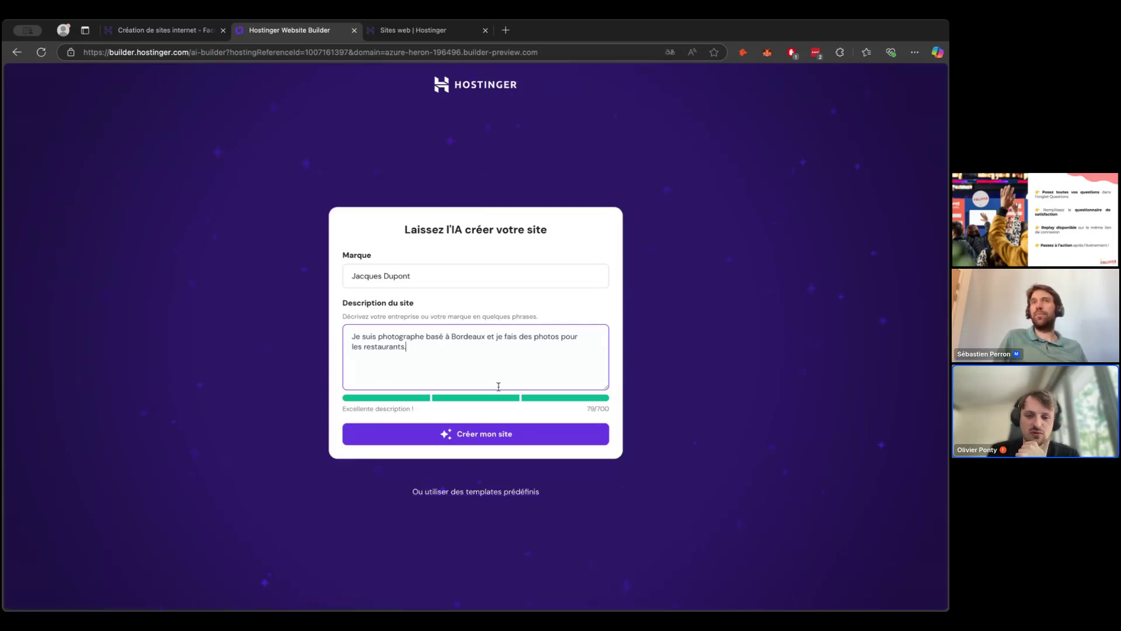
right_click(493, 496)
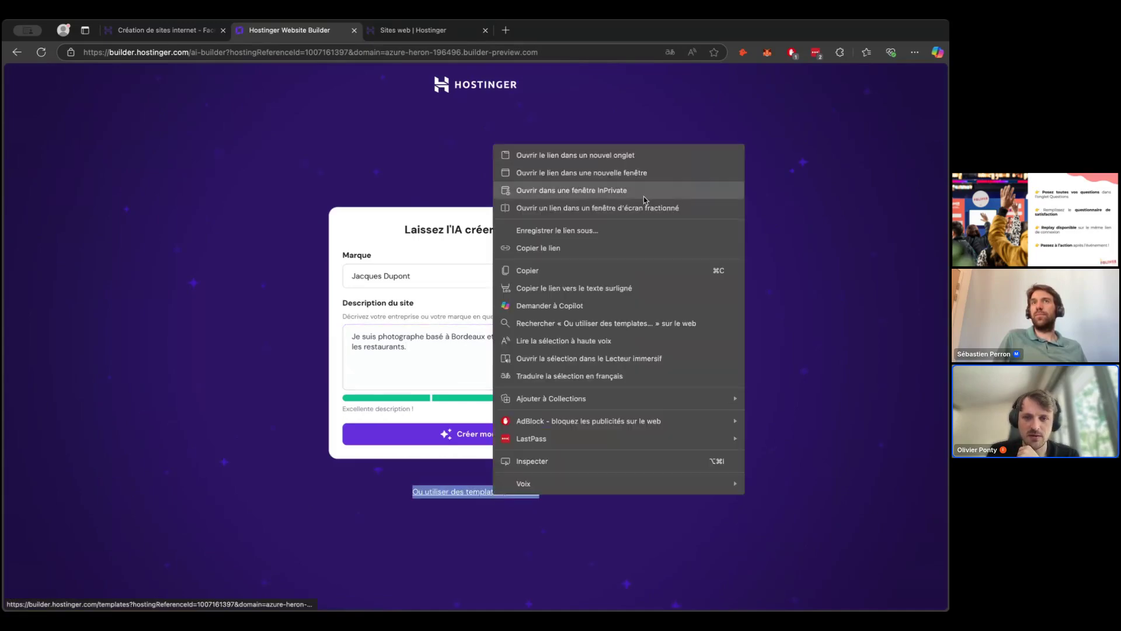
Open the predefined templates page in a new tab and browse it
click(639, 166)
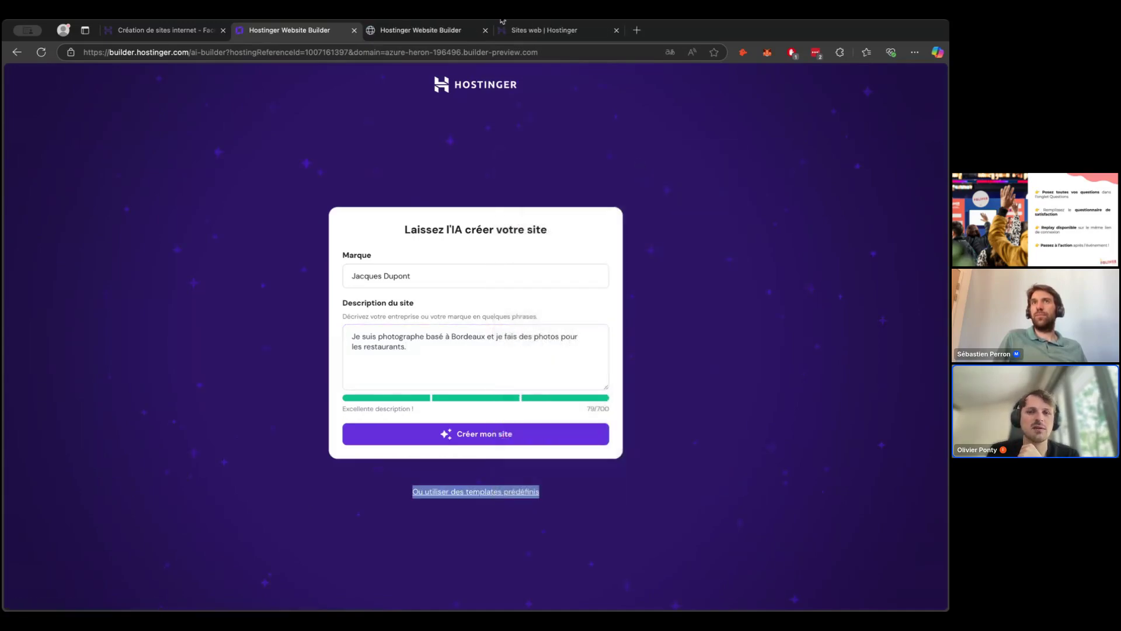
click(448, 33)
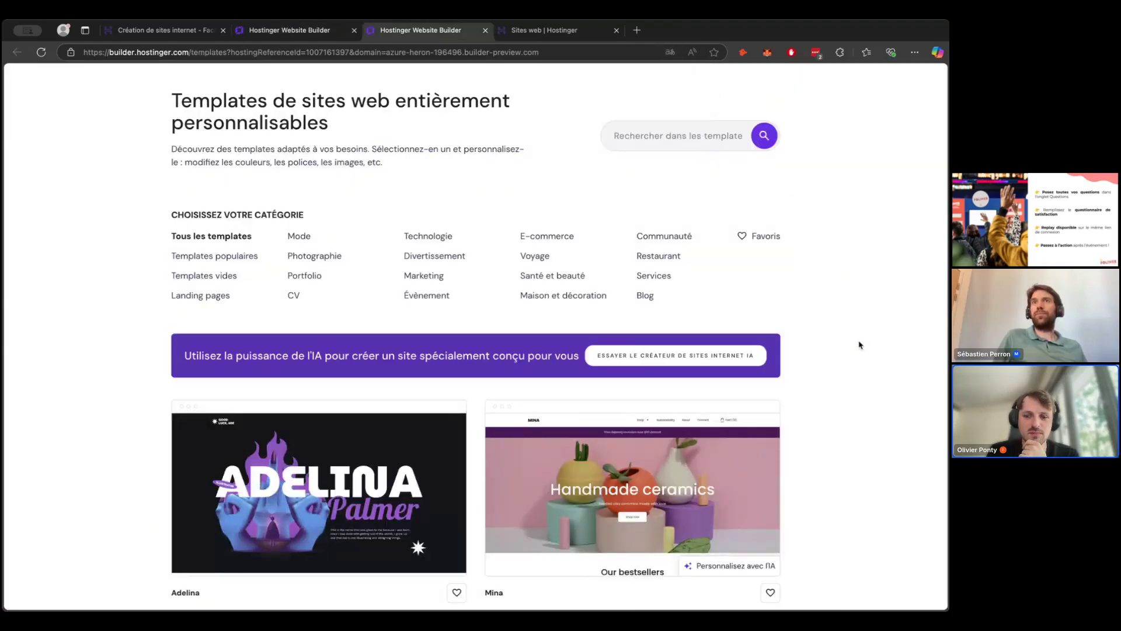
scroll(859, 345, down, 3)
scroll(859, 344, down, 8)
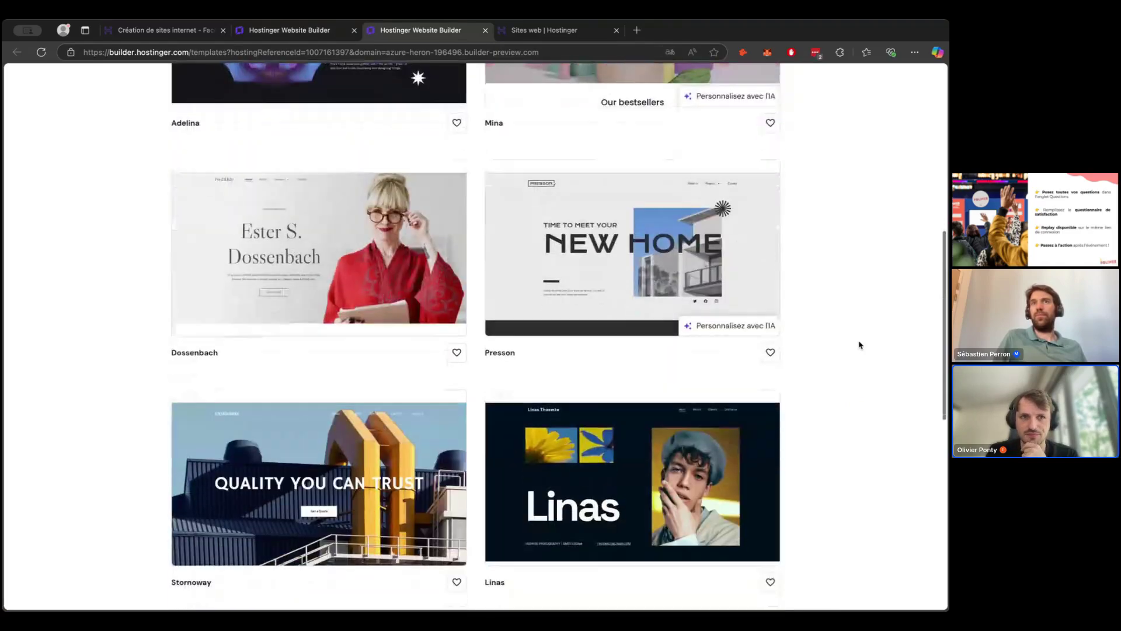
scroll(860, 344, down, 8)
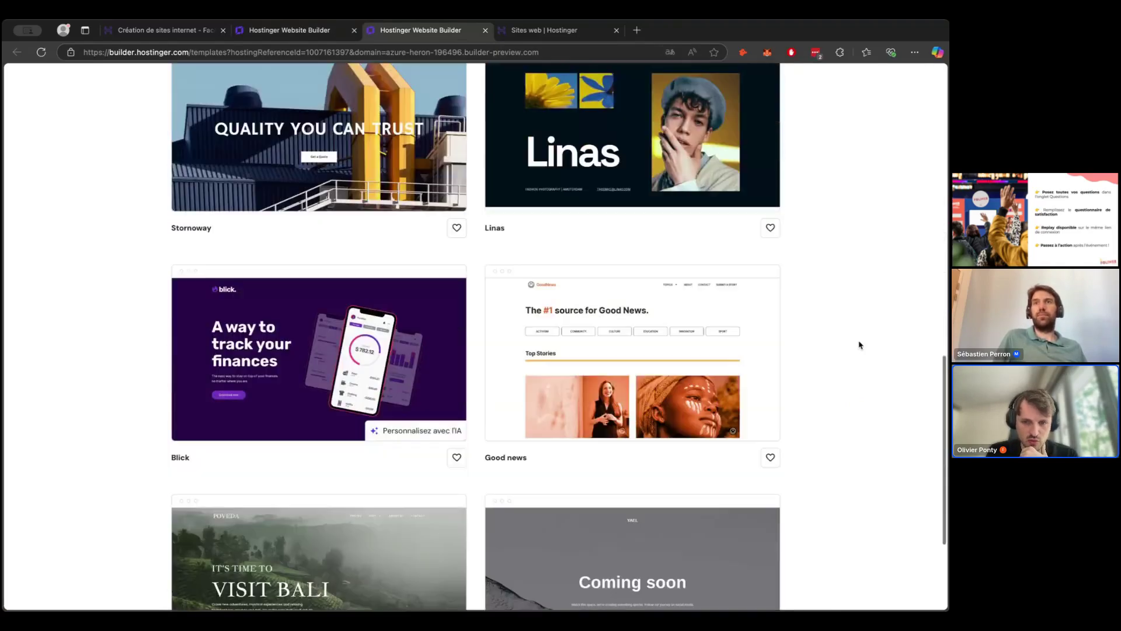
scroll(860, 345, up, 15)
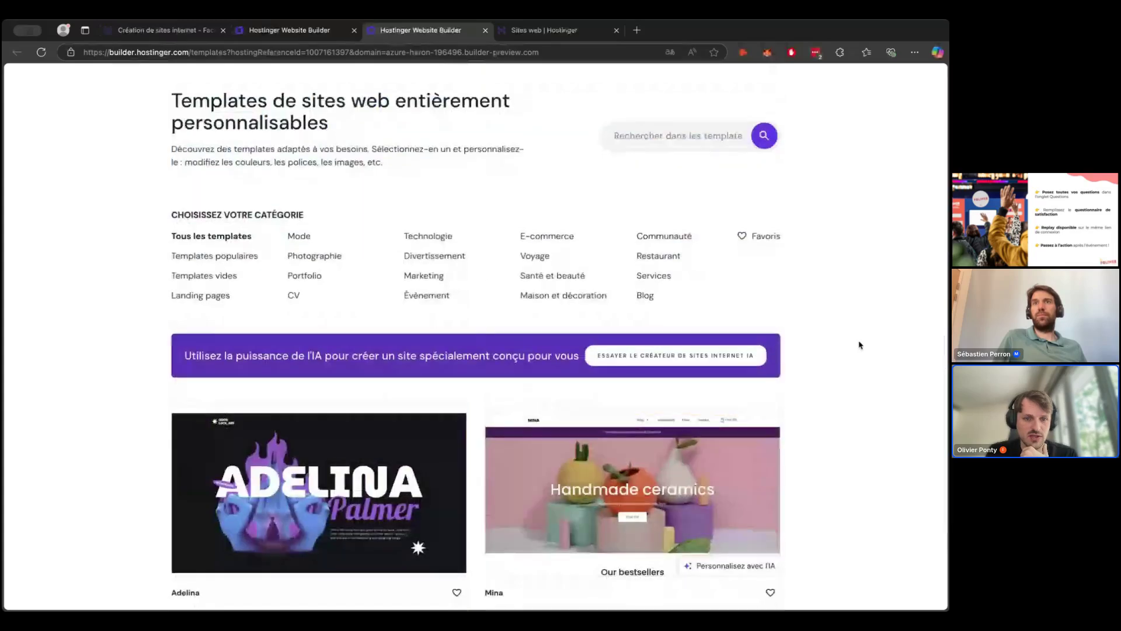
Filter to Photographie and browse templates such as Linas, Noble, Niko and Millen
click(303, 257)
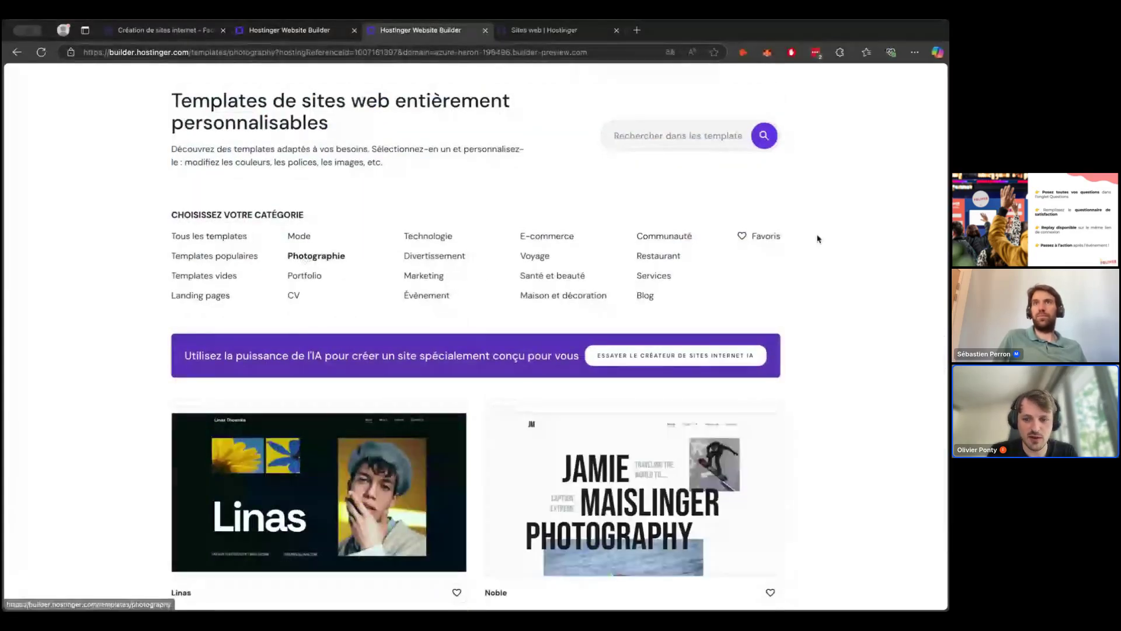
scroll(864, 298, down, 3)
scroll(864, 298, down, 7)
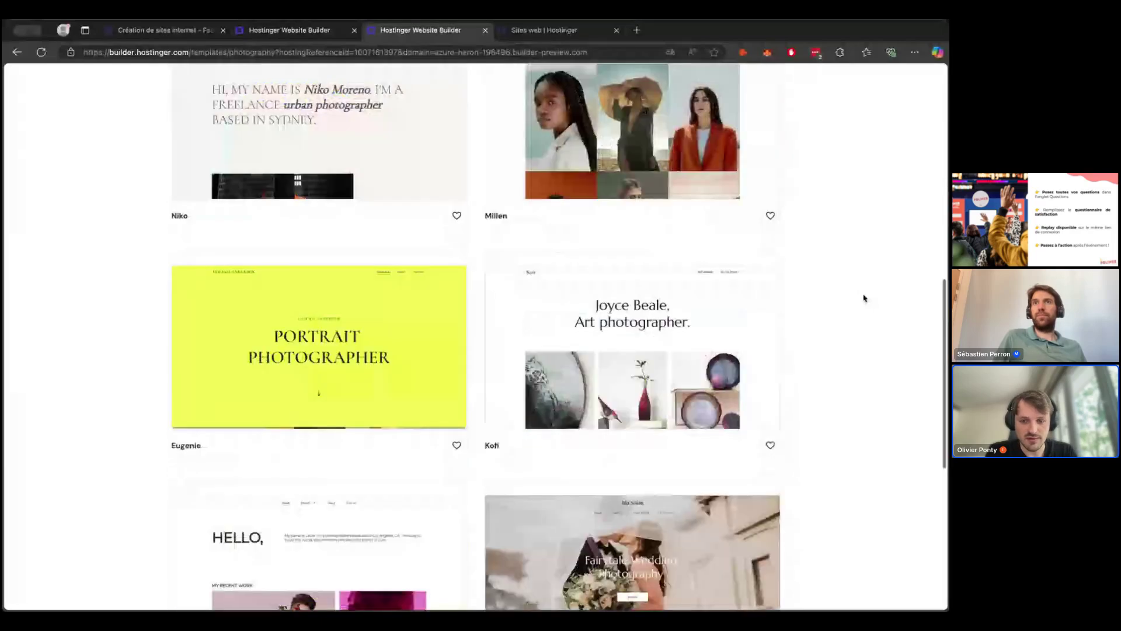
scroll(865, 298, down, 5)
scroll(653, 207, down, 1)
mouse_move(652, 207)
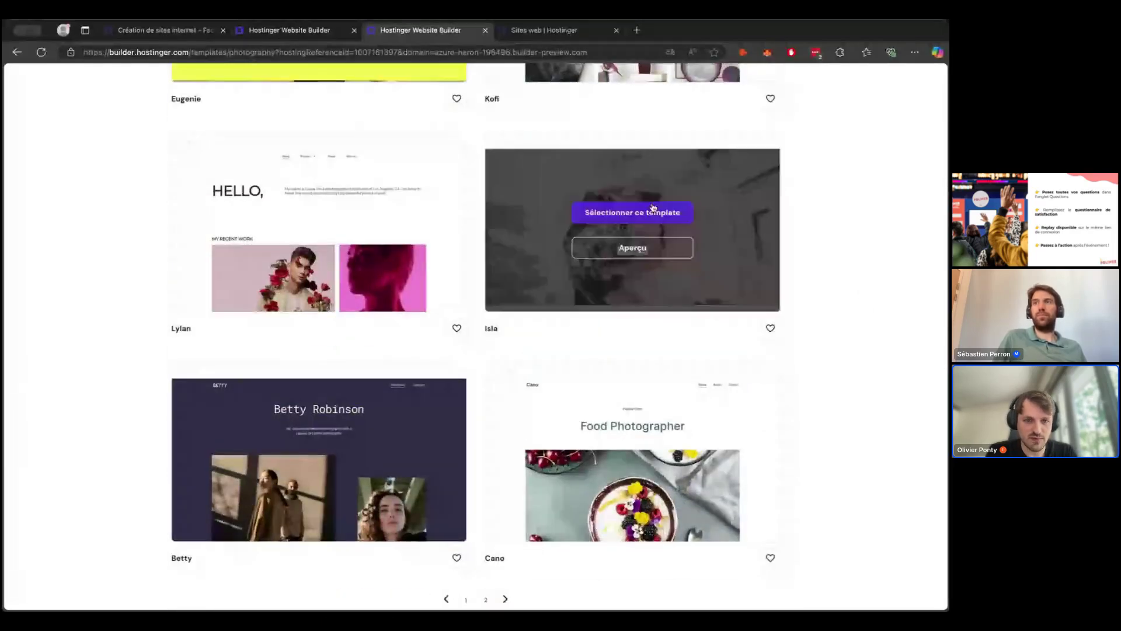
scroll(115, 191, up, 5)
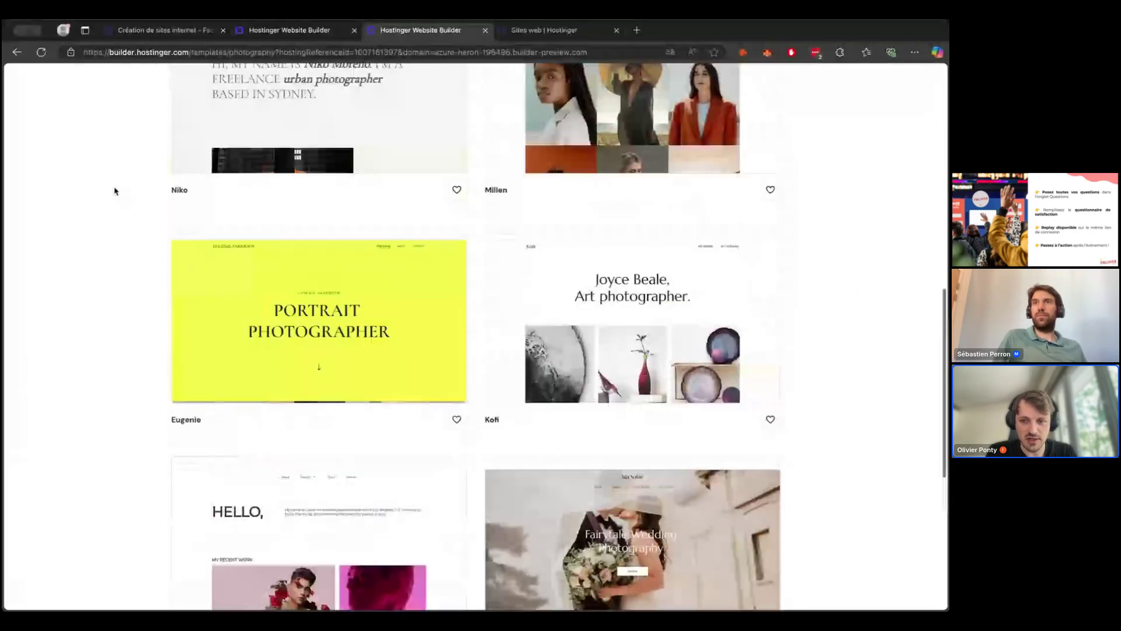
scroll(626, 335, up, 7)
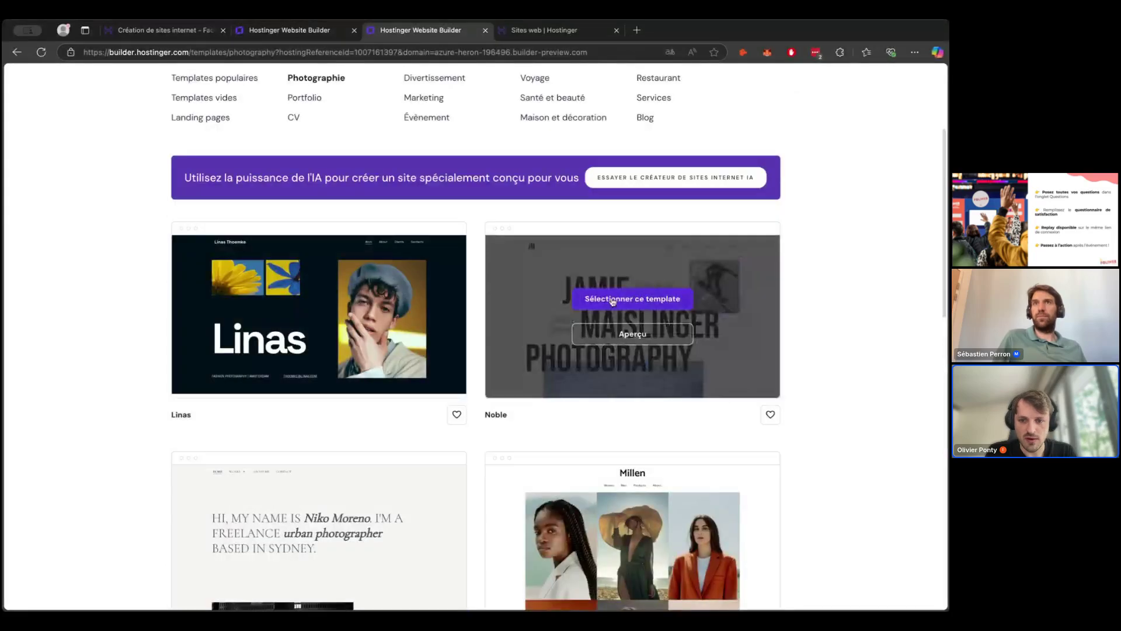
click(627, 335)
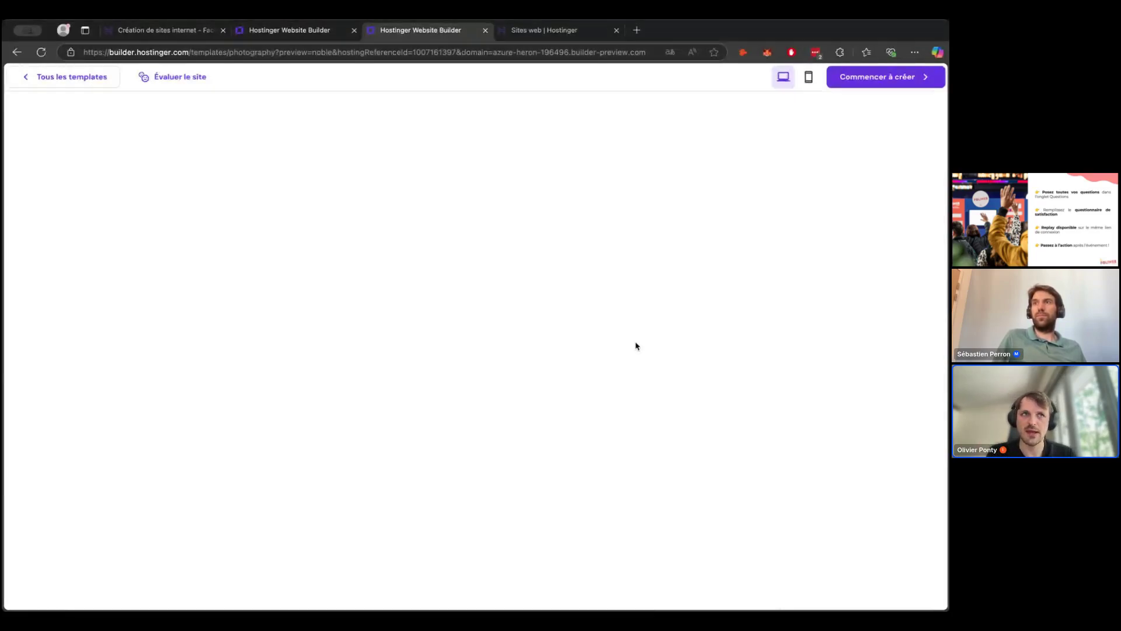
click(322, 30)
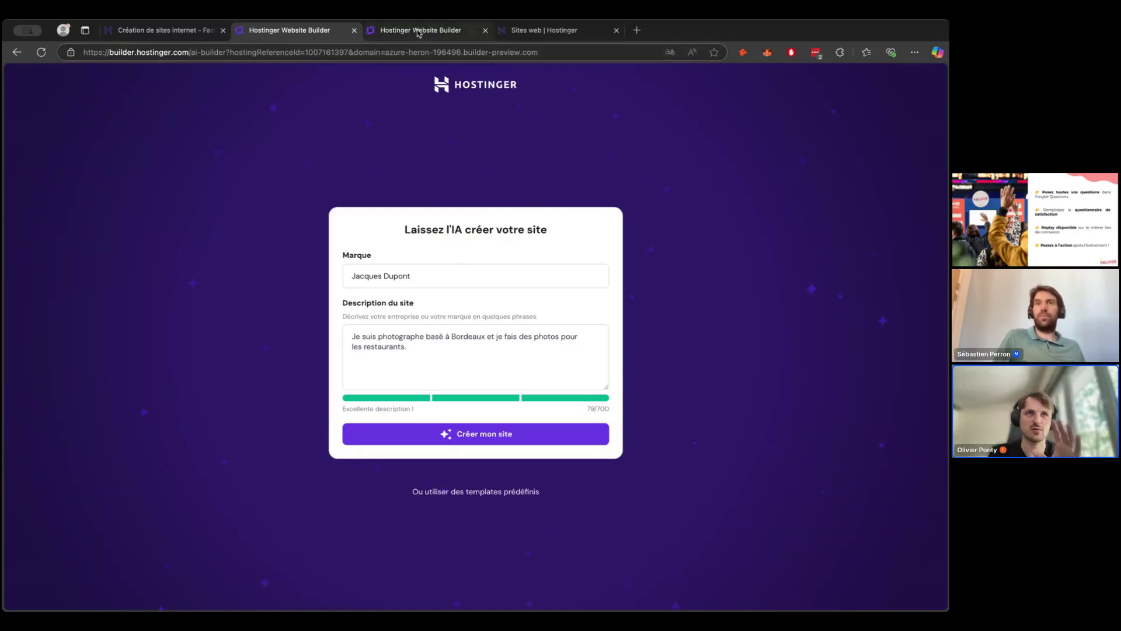
click(438, 34)
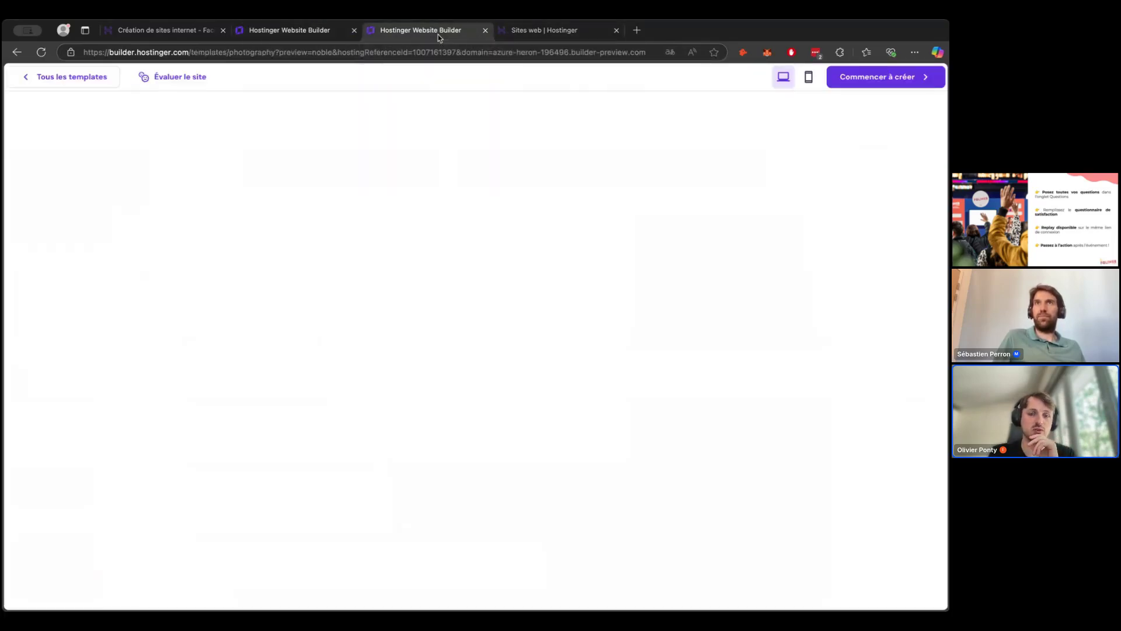
click(558, 35)
click(417, 32)
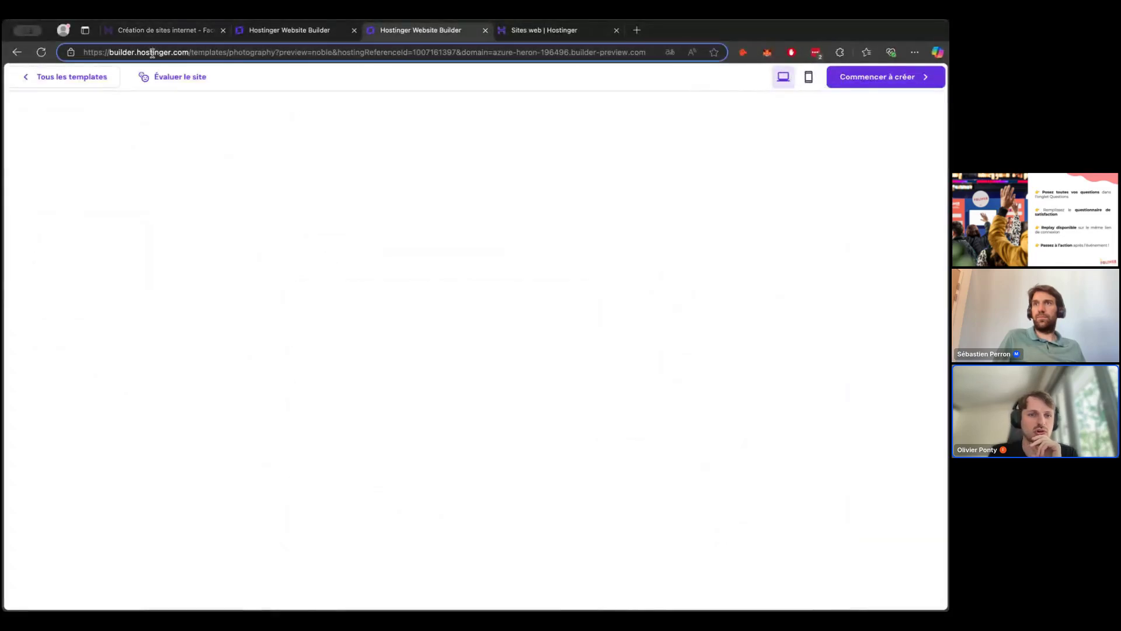
key(Return)
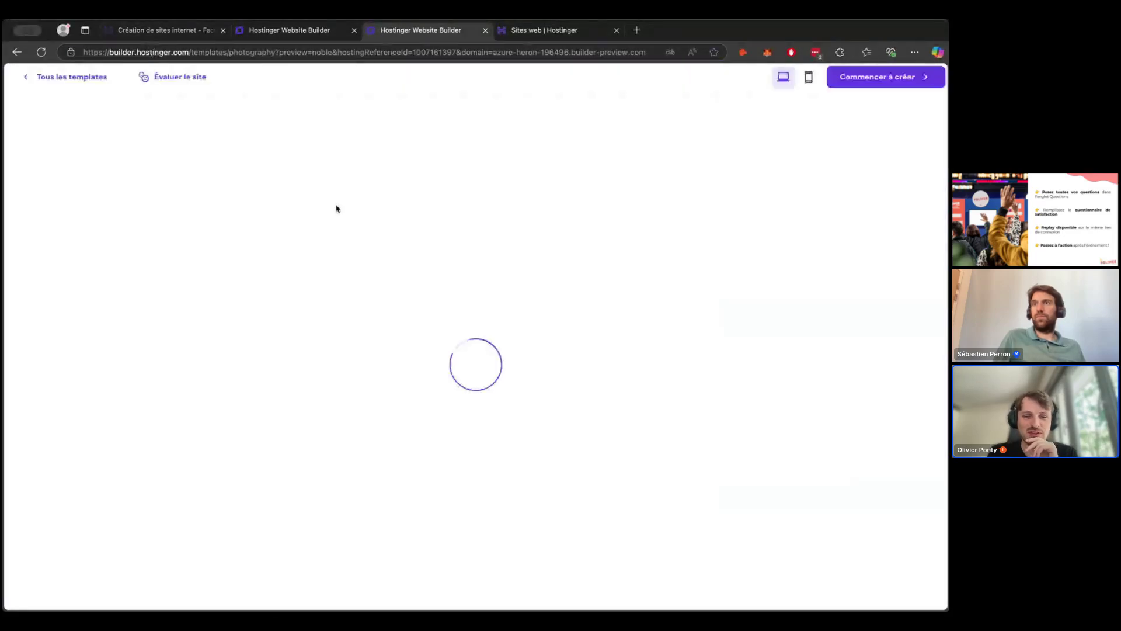
click(69, 83)
scroll(499, 386, down, 3)
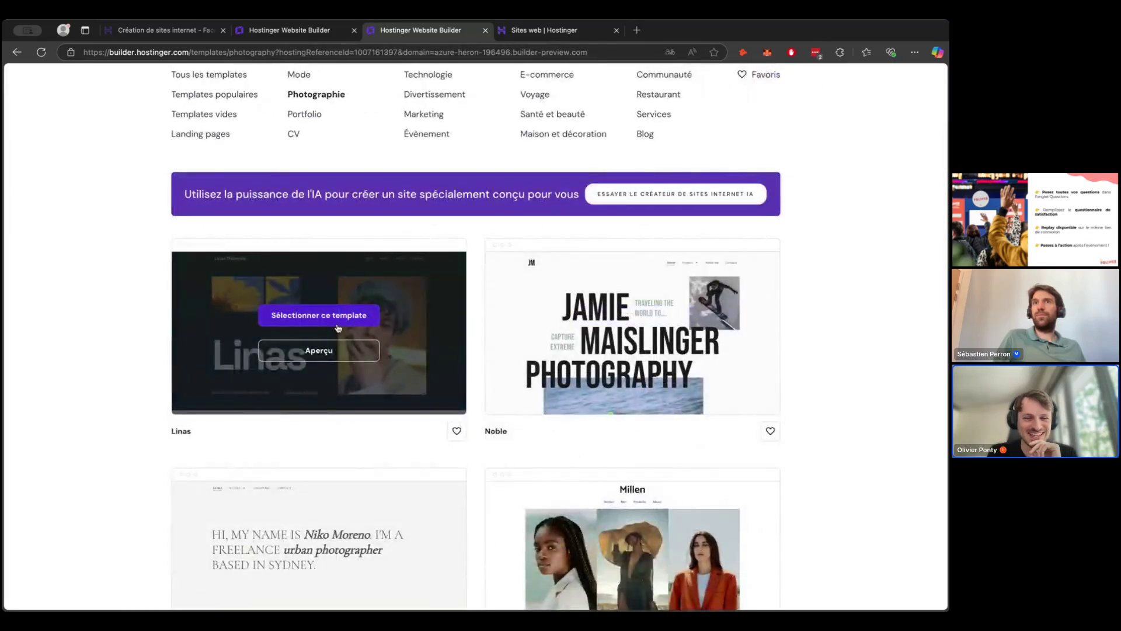
Preview the Linas fashion-photography template, then return to the AI form tab
click(333, 352)
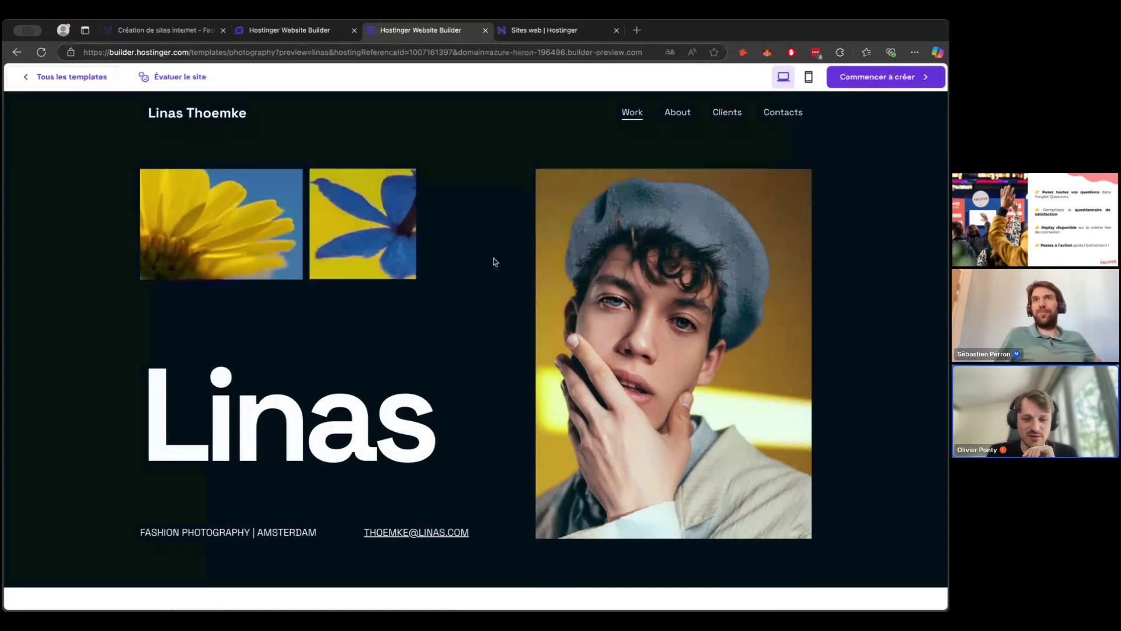
scroll(494, 262, down, 3)
scroll(494, 262, up, 2)
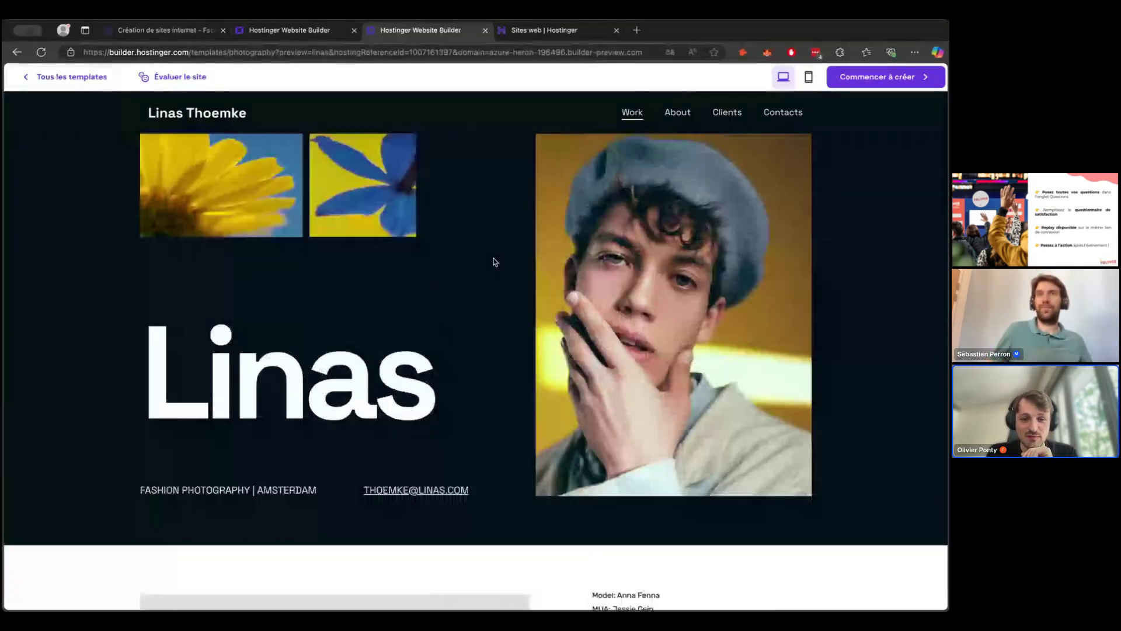
scroll(493, 262, down, 10)
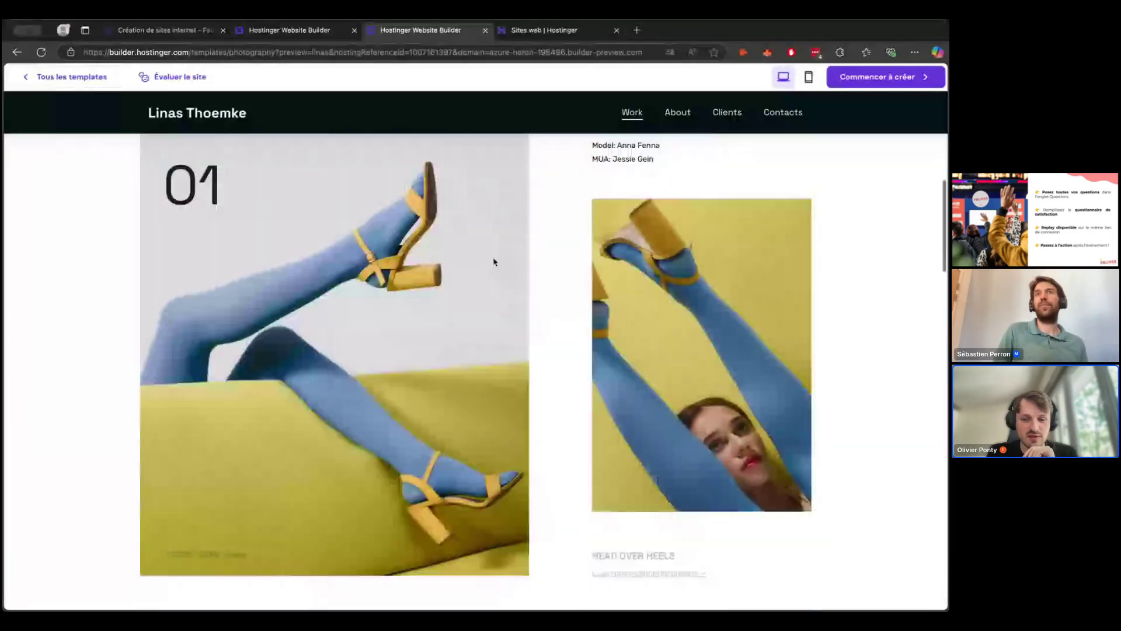
scroll(493, 262, down, 5)
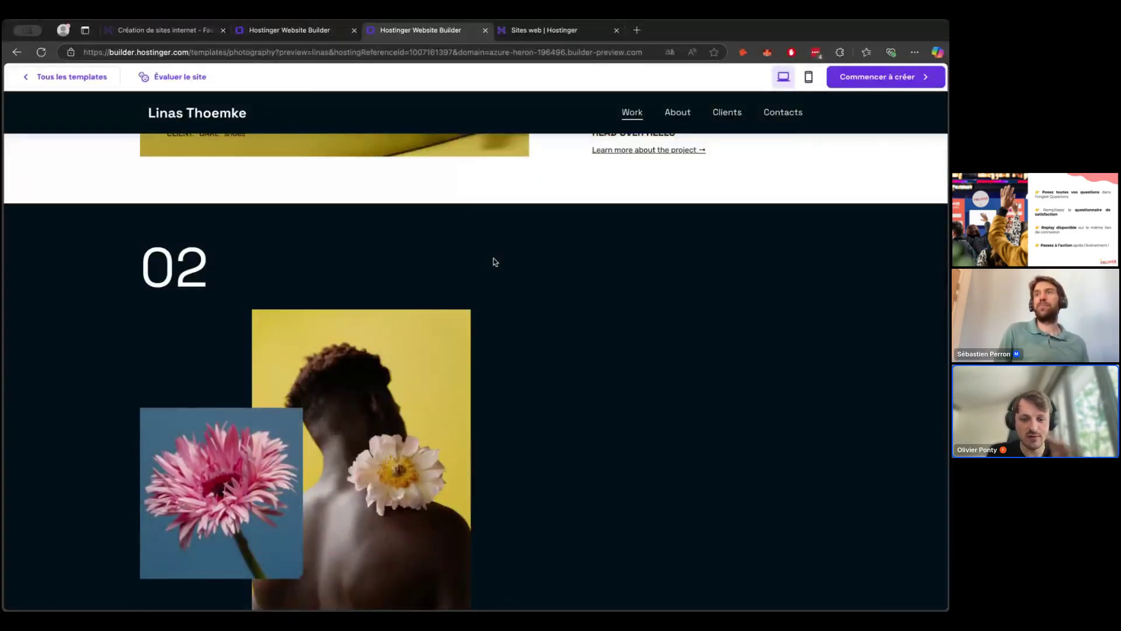
scroll(494, 262, down, 3)
scroll(494, 261, up, 3)
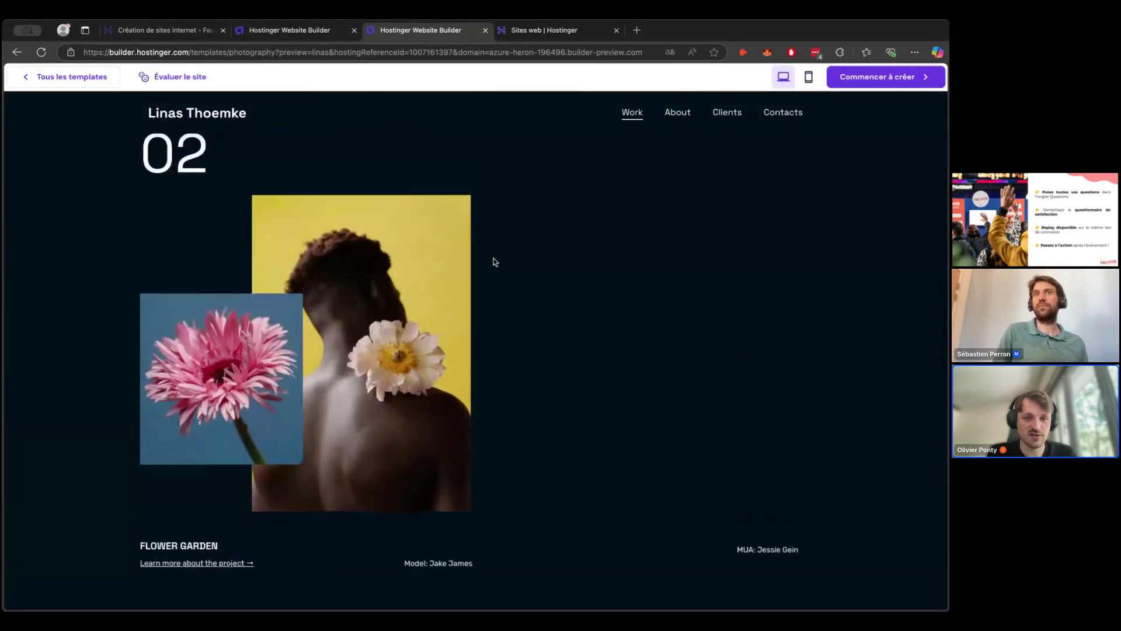
scroll(578, 256, down, 7)
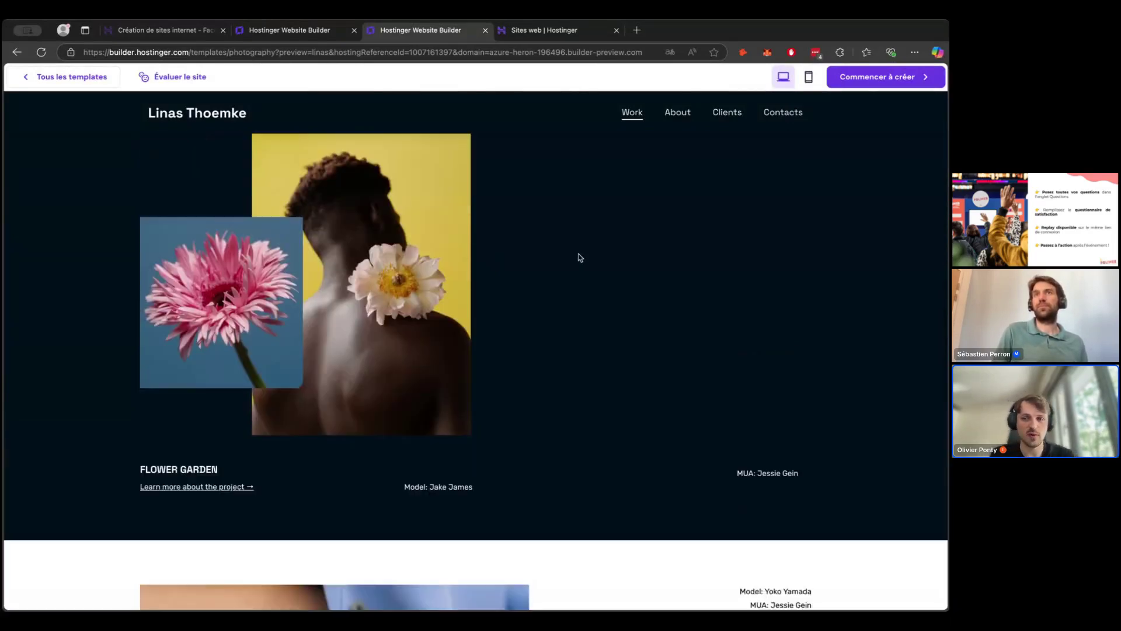
scroll(579, 257, down, 2)
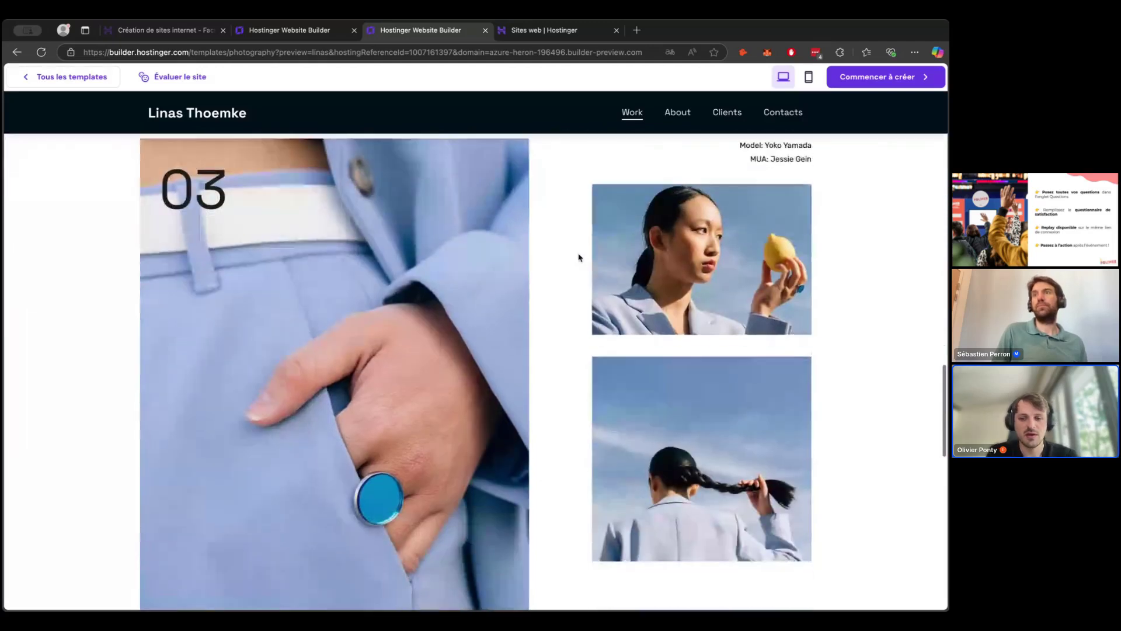
click(299, 32)
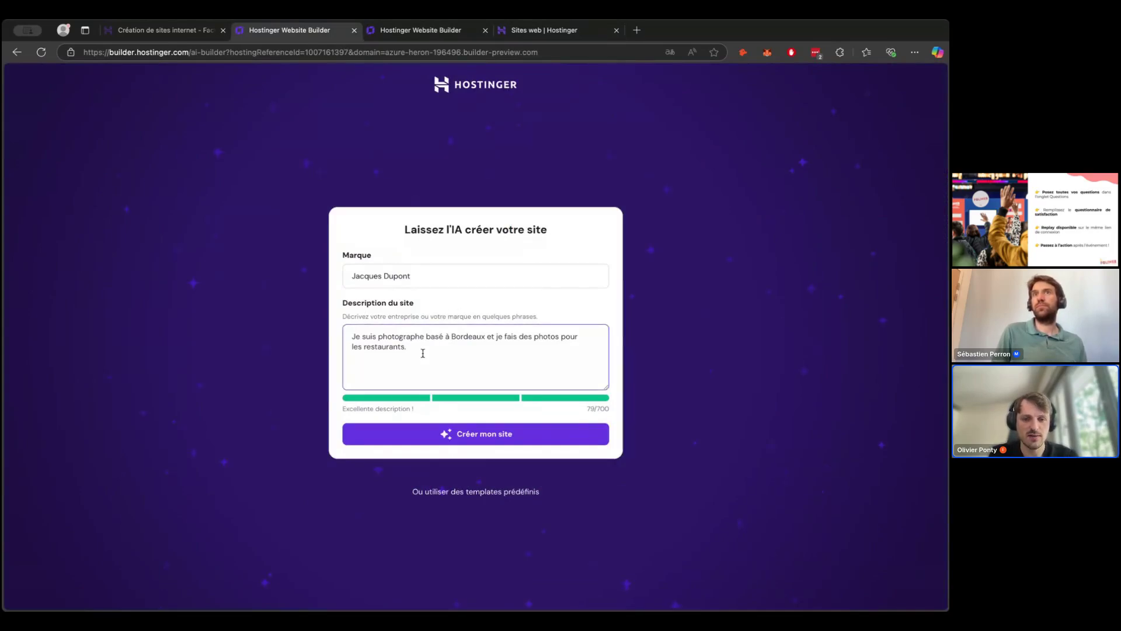
Check the brand and description, then generate the site with 'Créer mon site'
drag(442, 338, 441, 347)
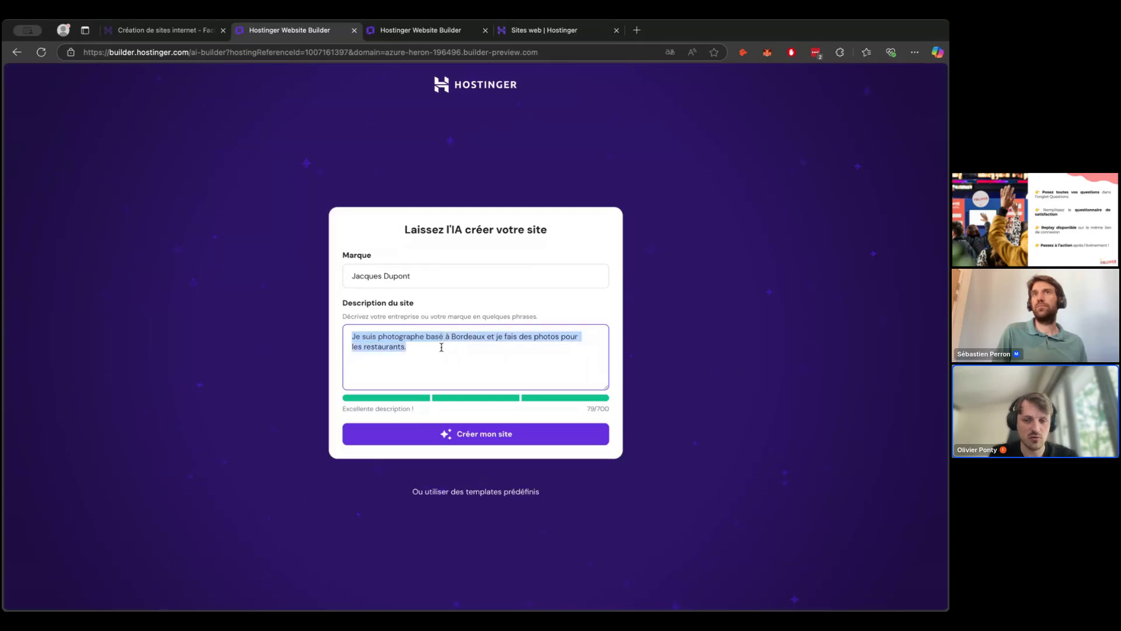
click(442, 347)
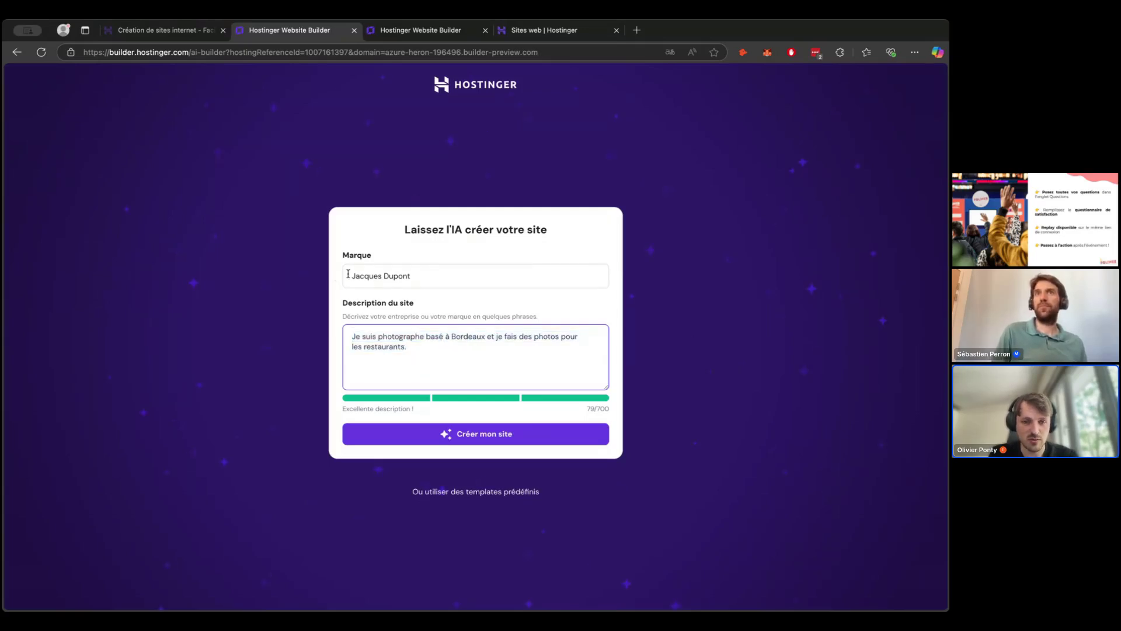
drag(344, 276, 429, 274)
drag(378, 337, 513, 334)
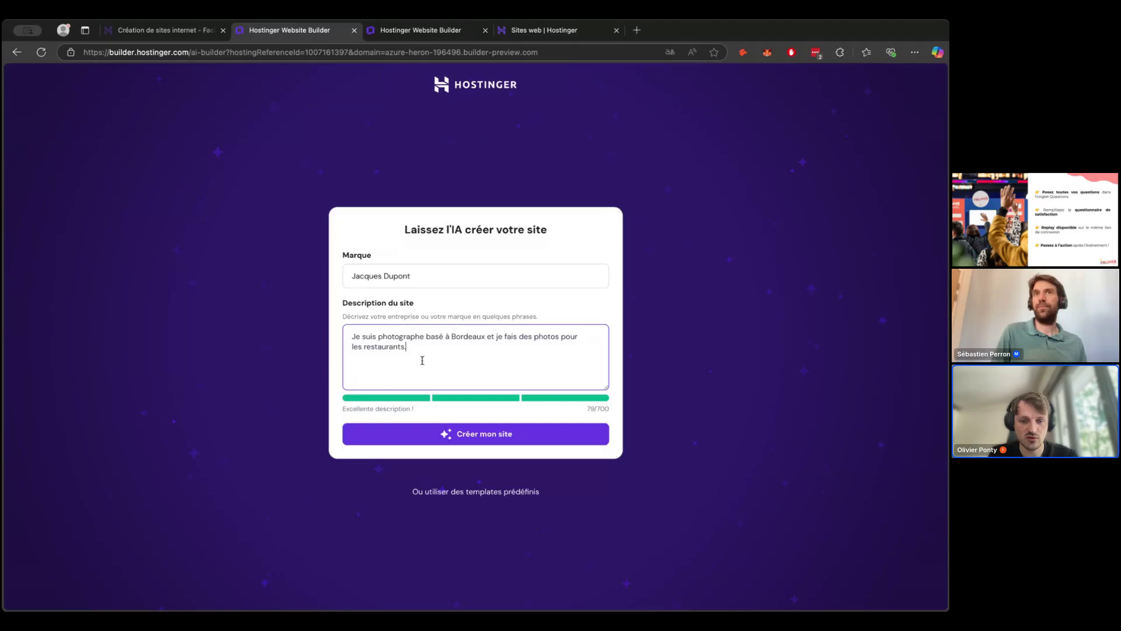
click(489, 443)
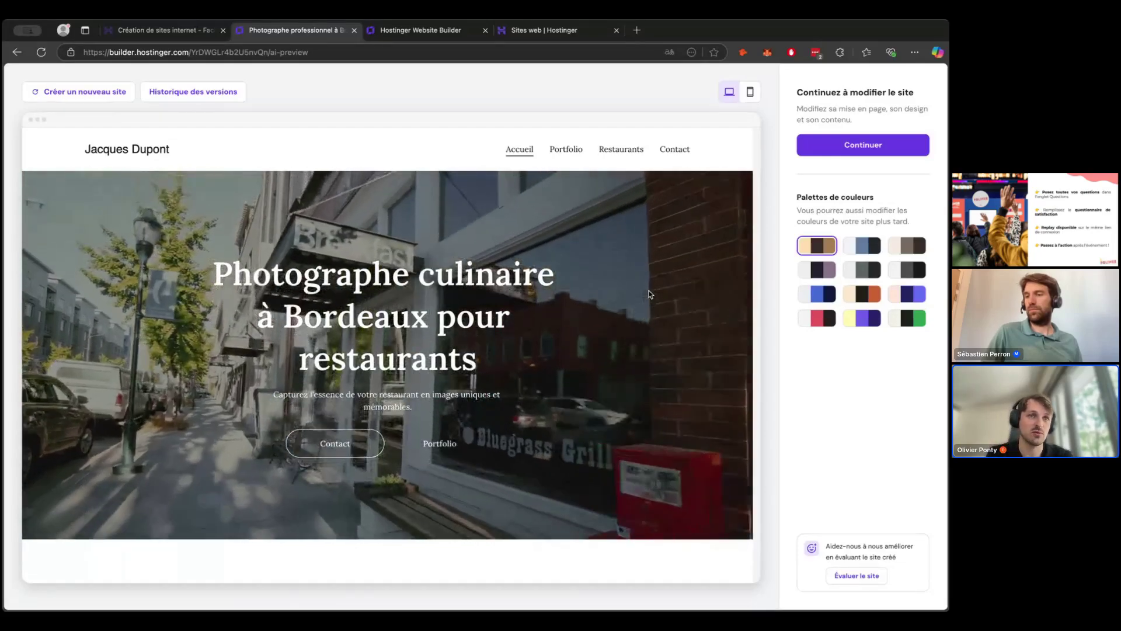
scroll(650, 293, down, 5)
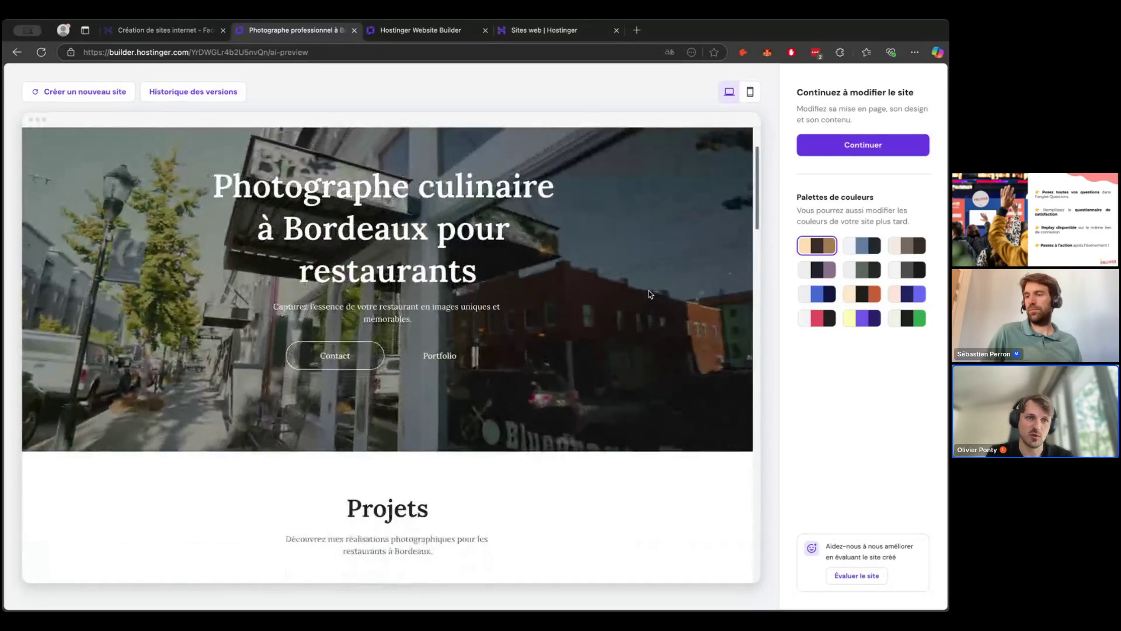
scroll(650, 294, down, 3)
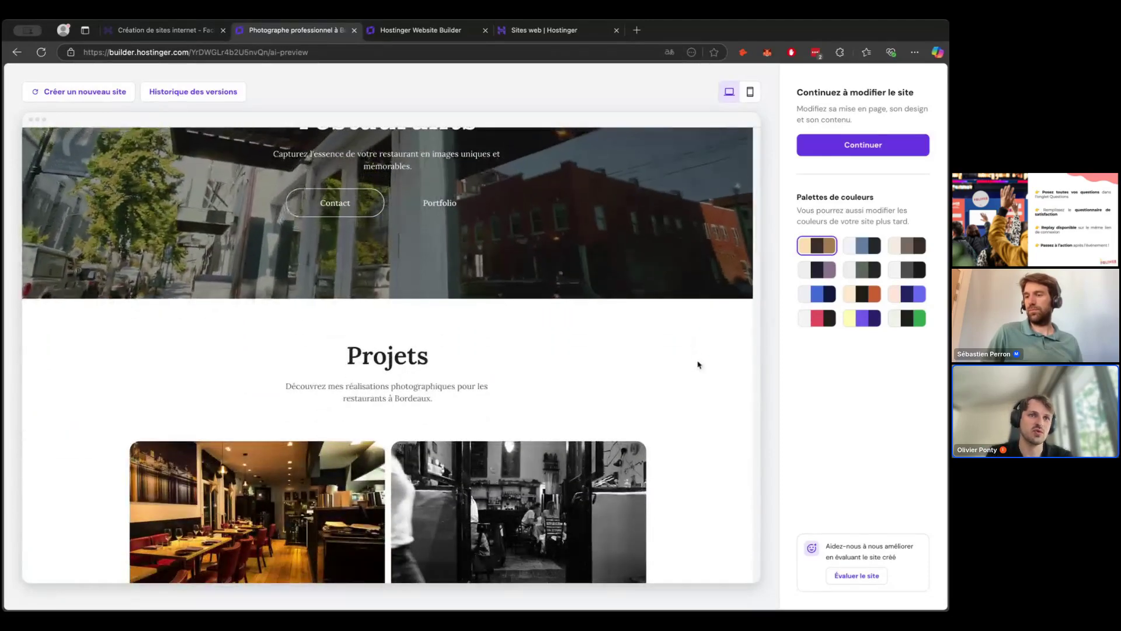
scroll(698, 365, down, 3)
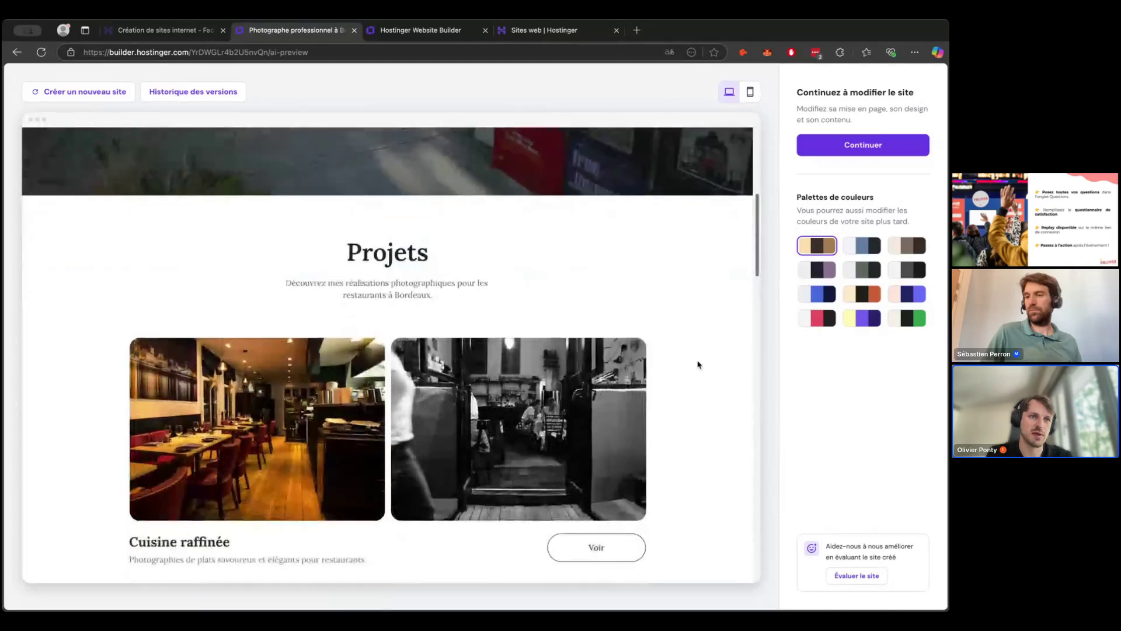
scroll(698, 365, up, 7)
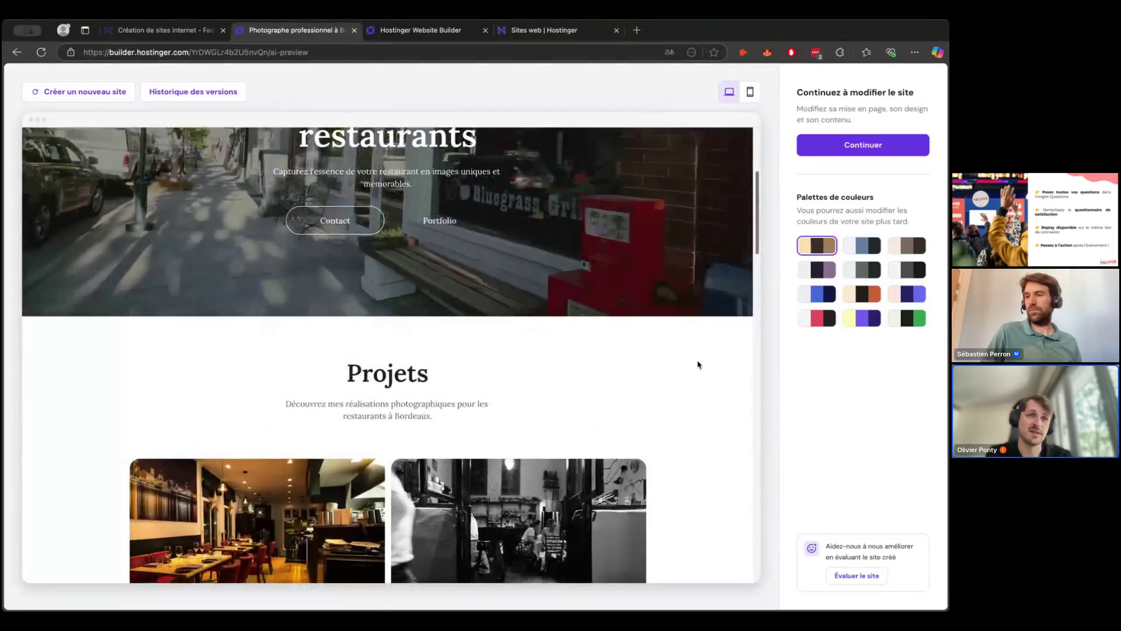
scroll(699, 365, down, 6)
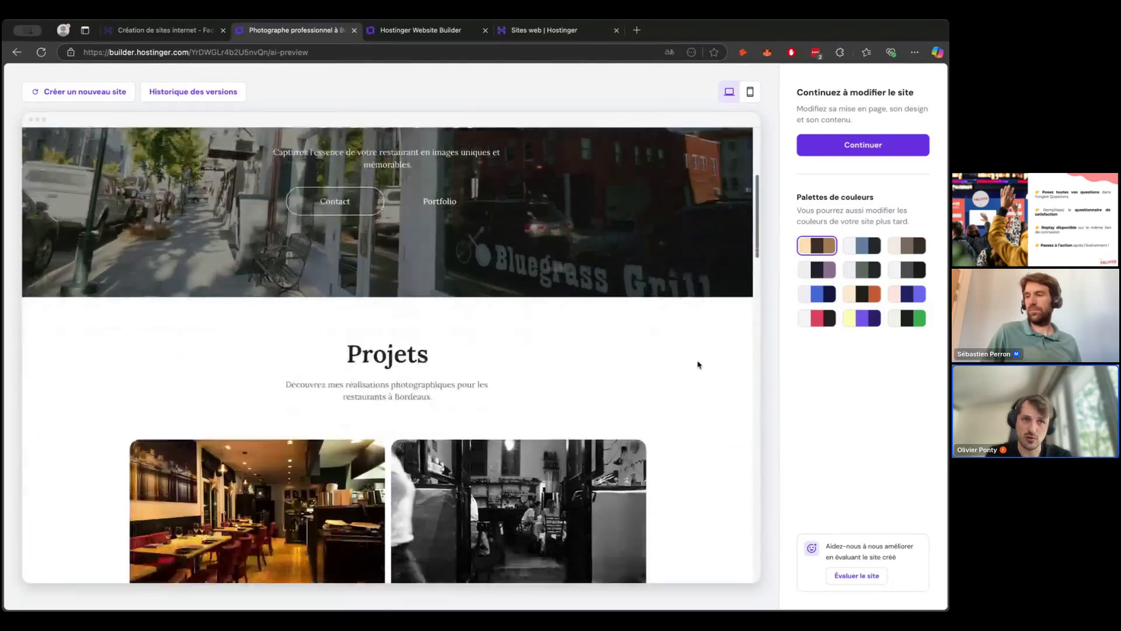
scroll(698, 365, down, 2)
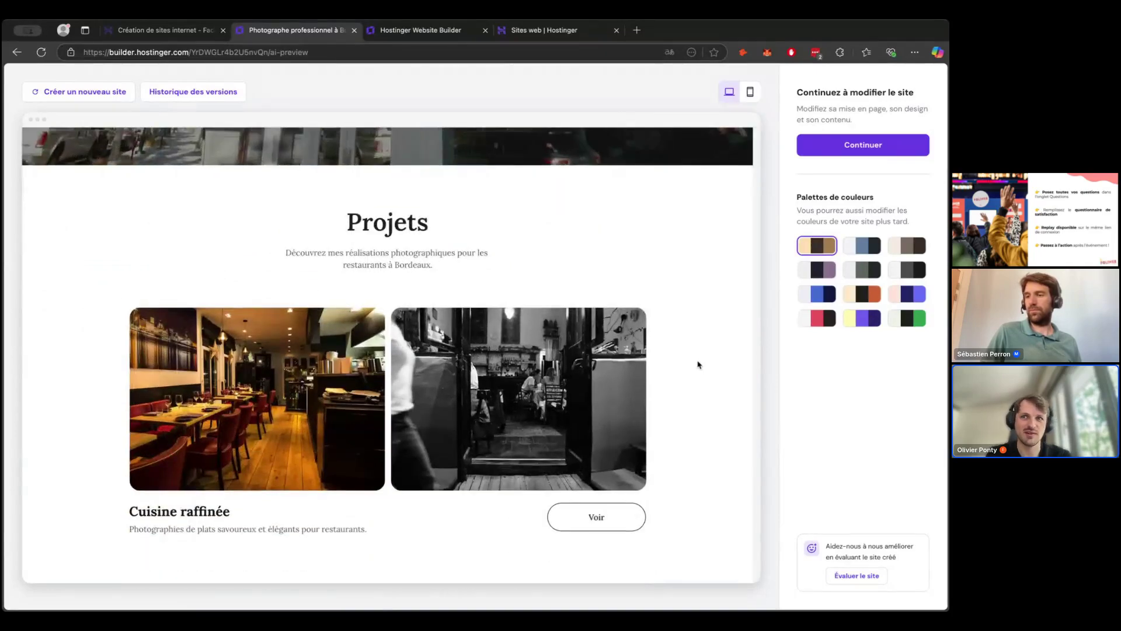
scroll(698, 365, down, 3)
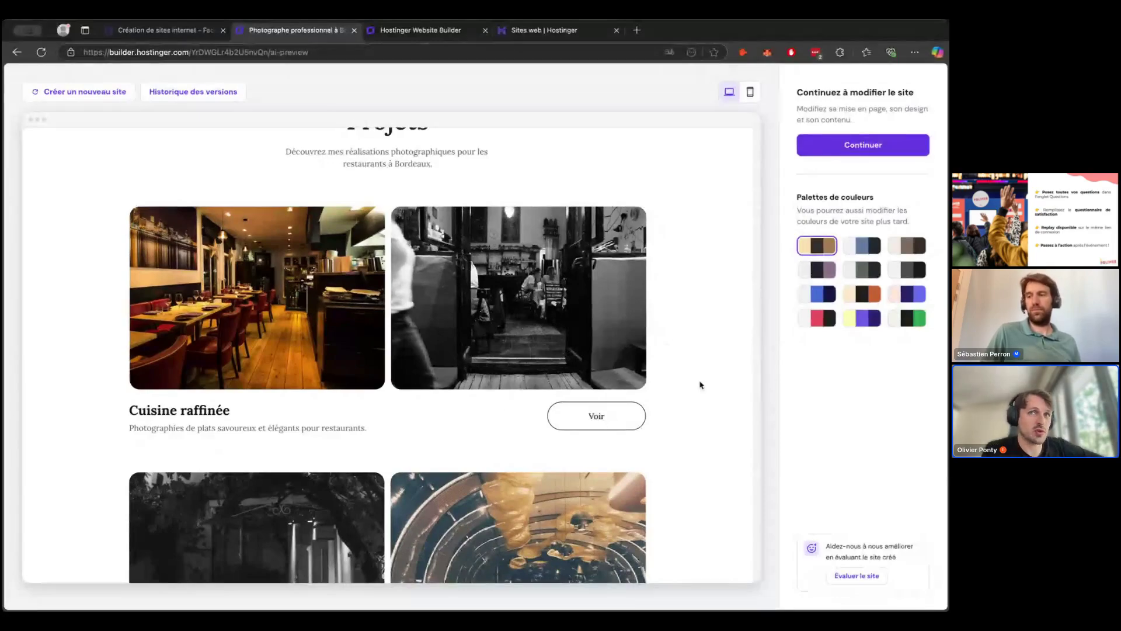
scroll(700, 385, down, 3)
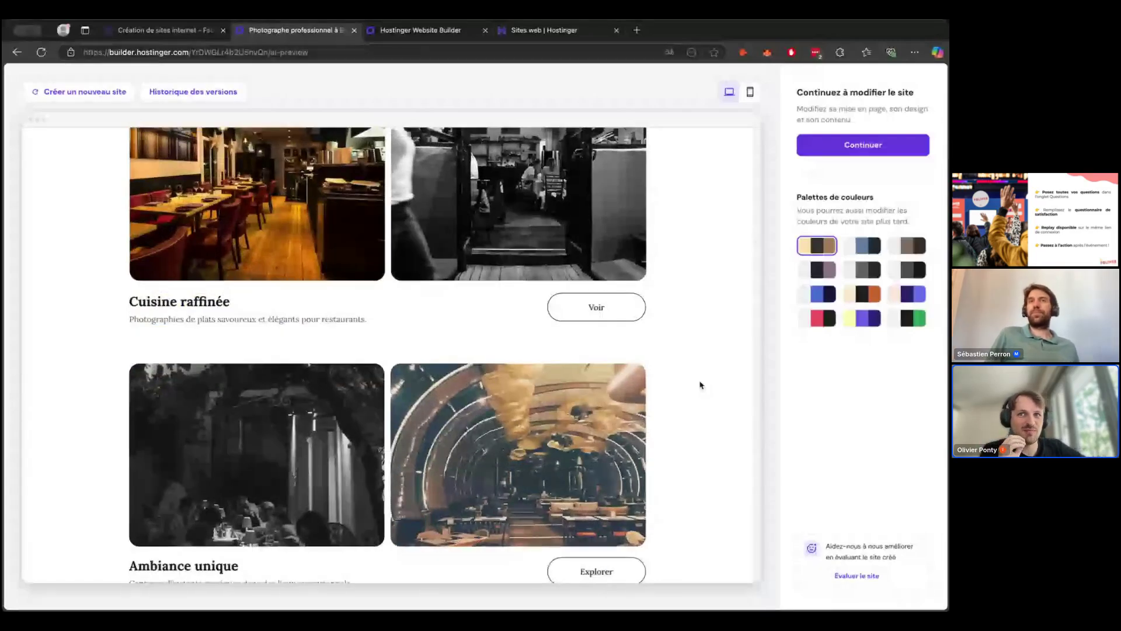
scroll(701, 384, down, 8)
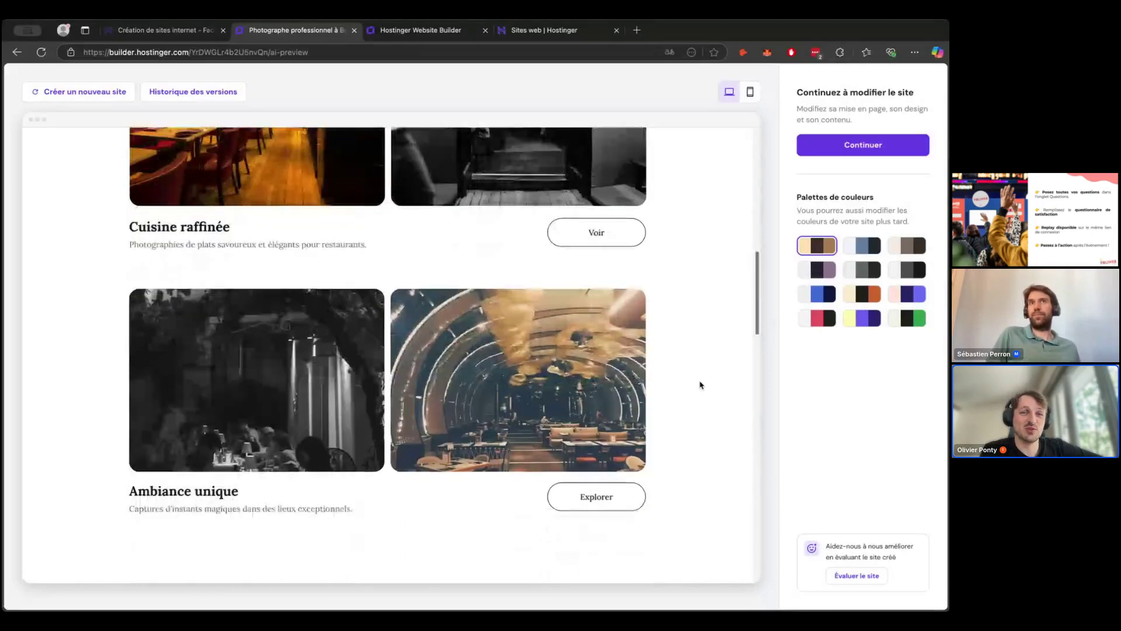
scroll(700, 385, down, 6)
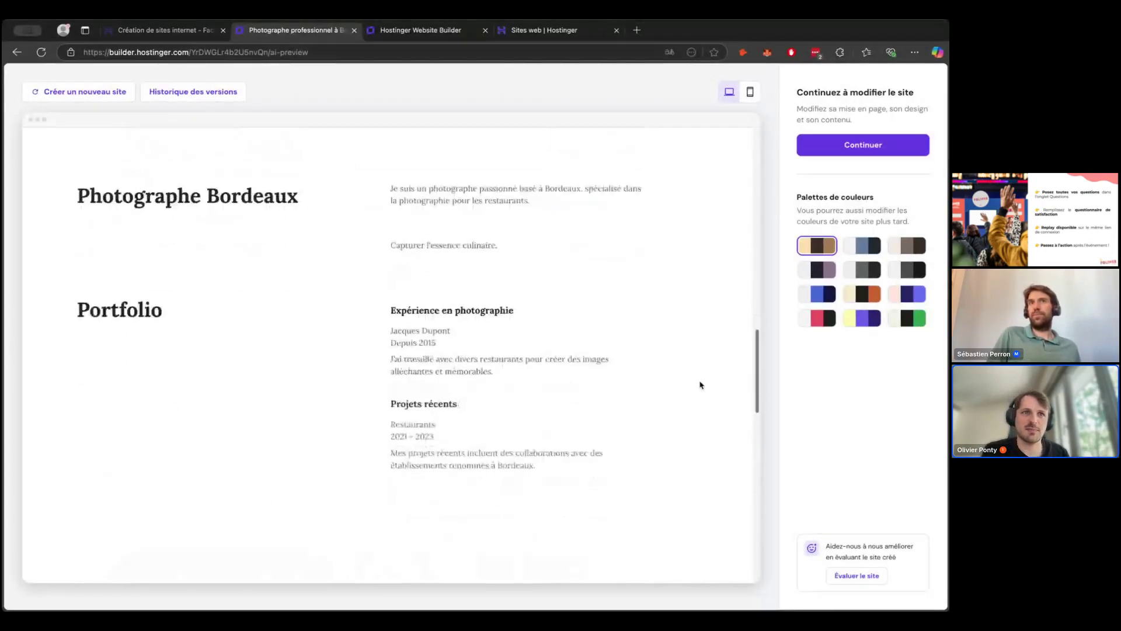
scroll(701, 385, down, 8)
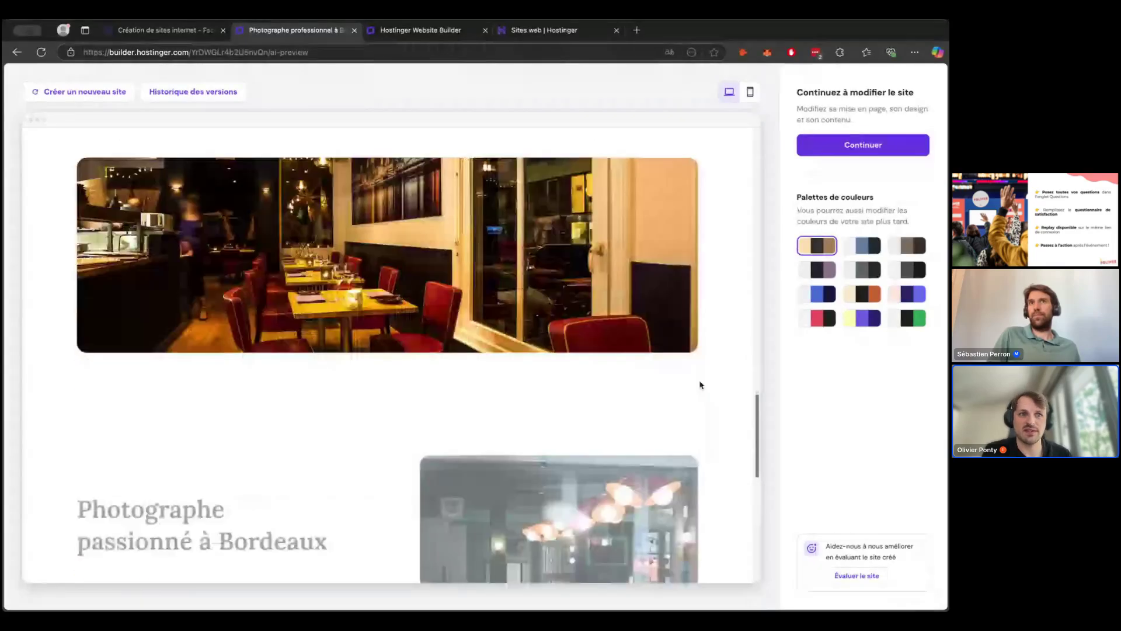
scroll(700, 385, down, 12)
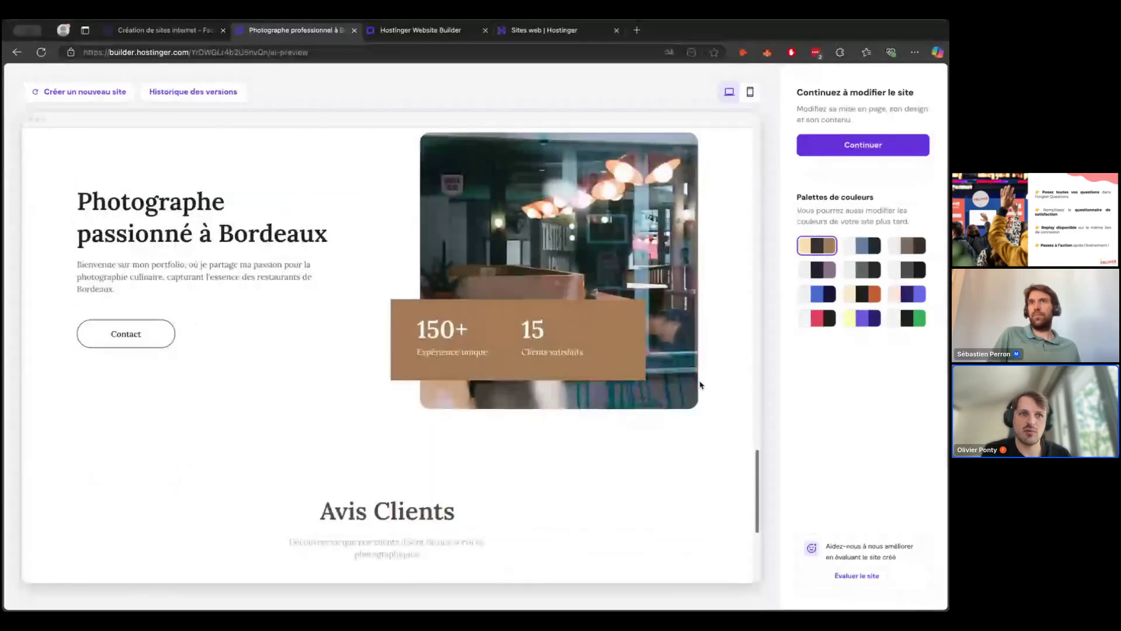
scroll(701, 385, up, 12)
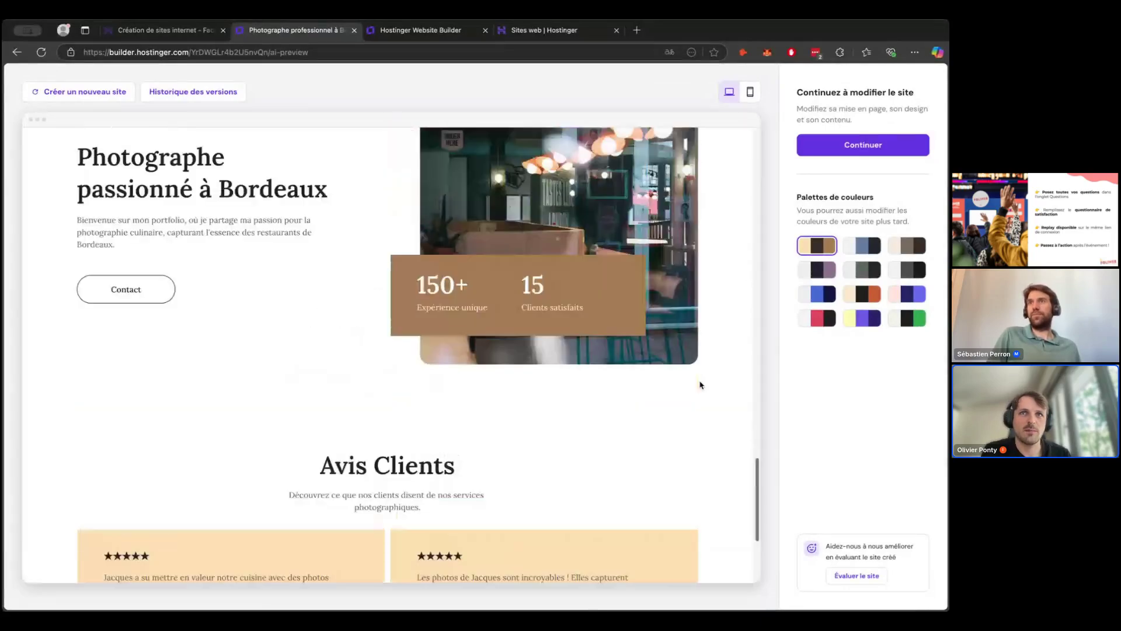
scroll(700, 385, up, 15)
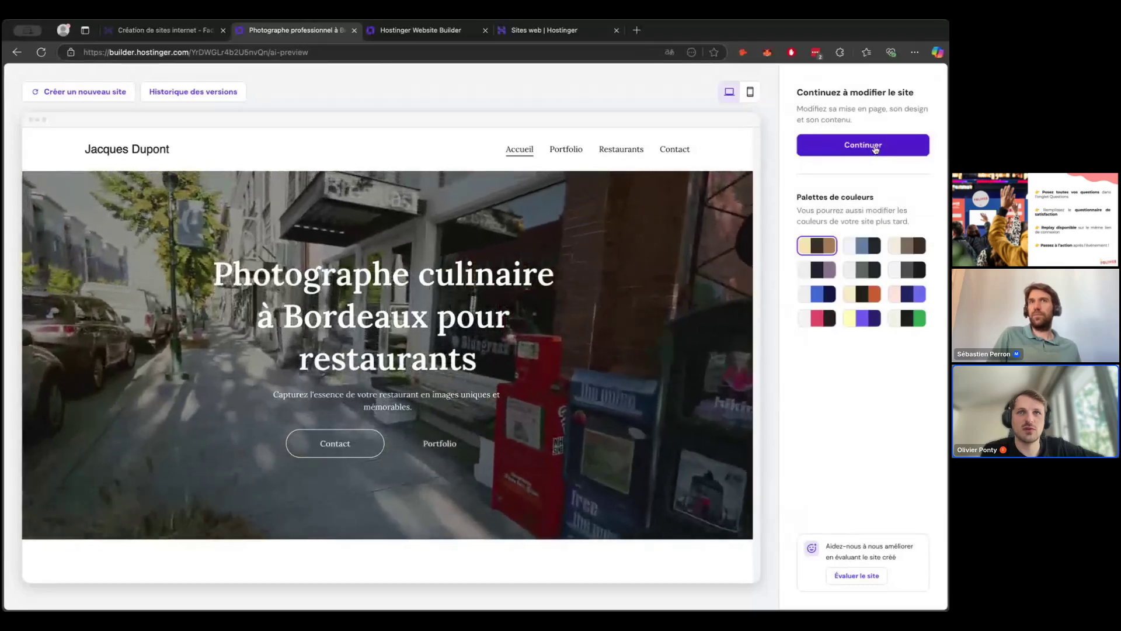
Open the site in the editor and inspect the hero title, subtitle, Contact button and a project photo
click(875, 150)
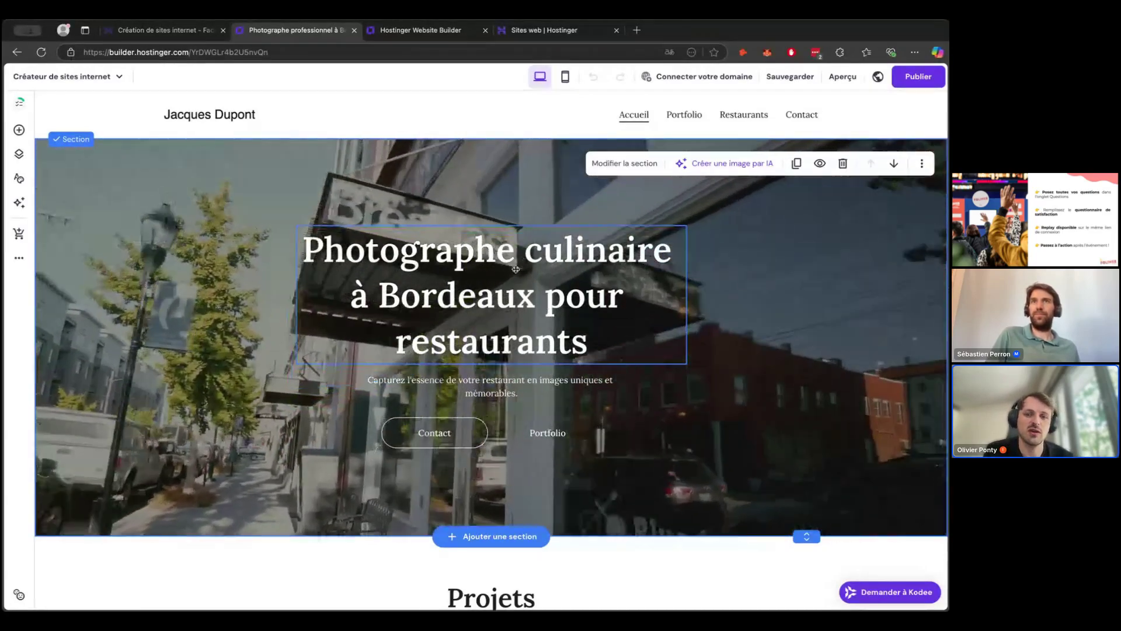
drag(499, 231, 453, 234)
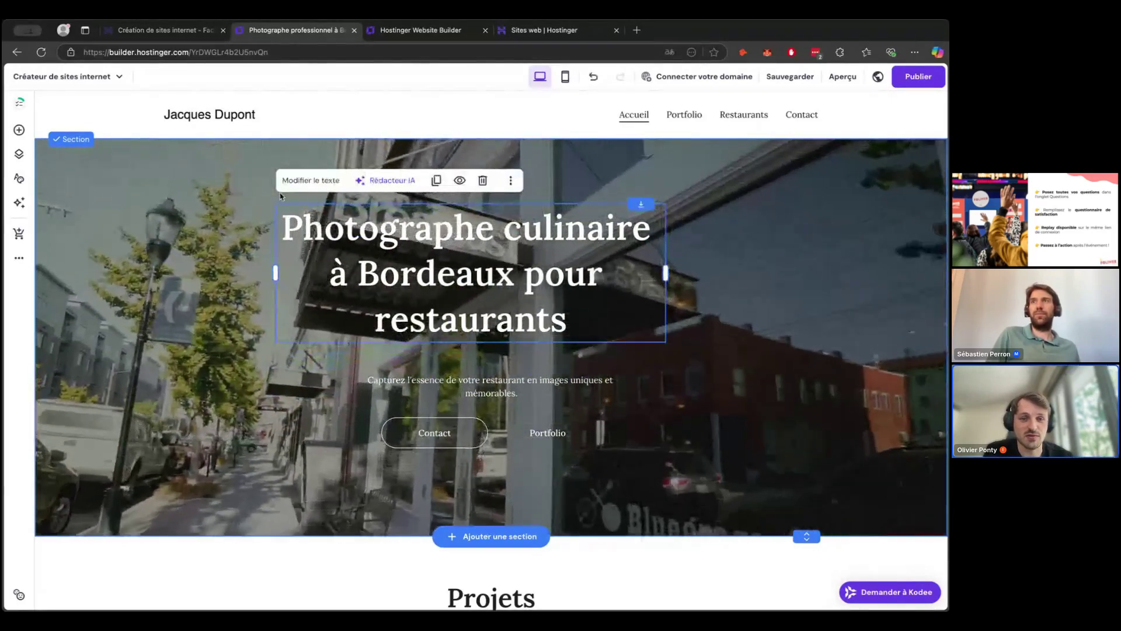
click(420, 378)
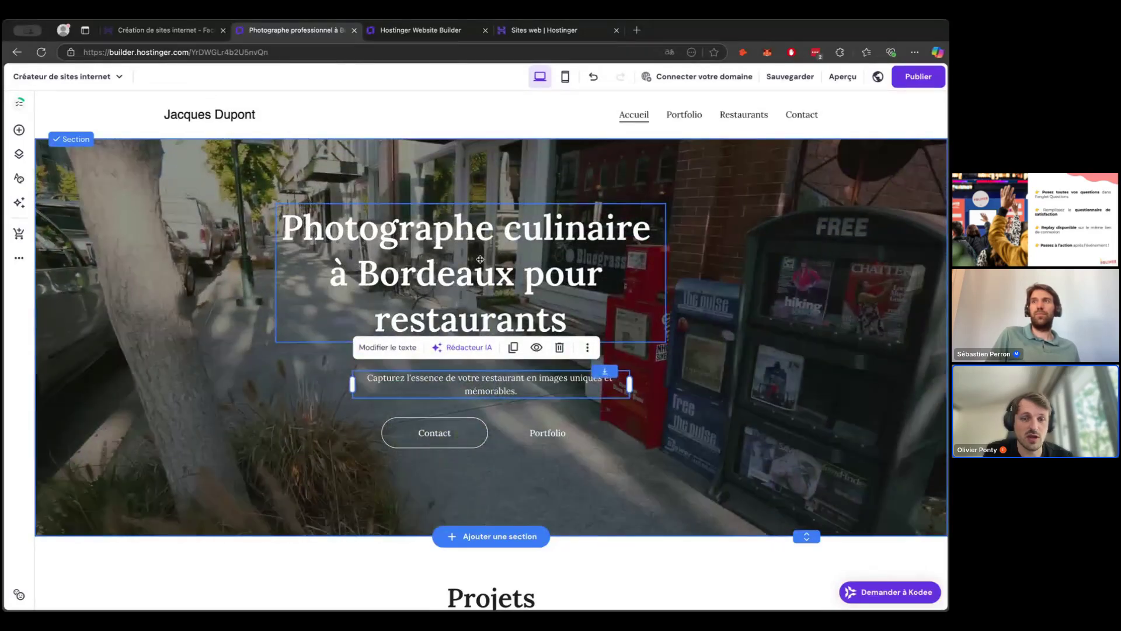
click(420, 330)
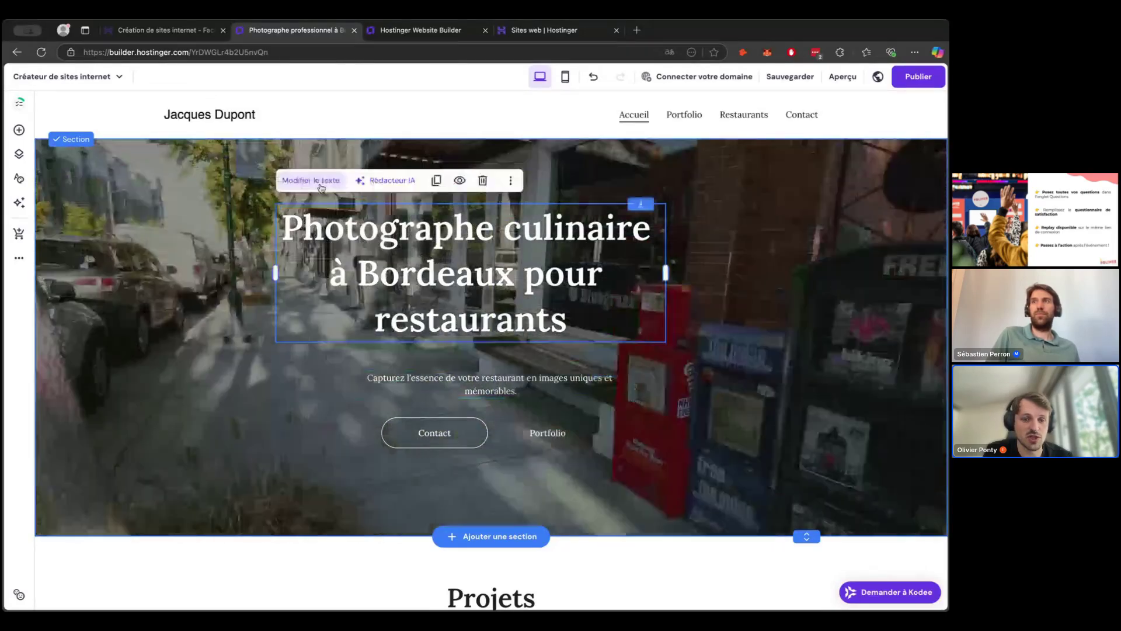
click(432, 431)
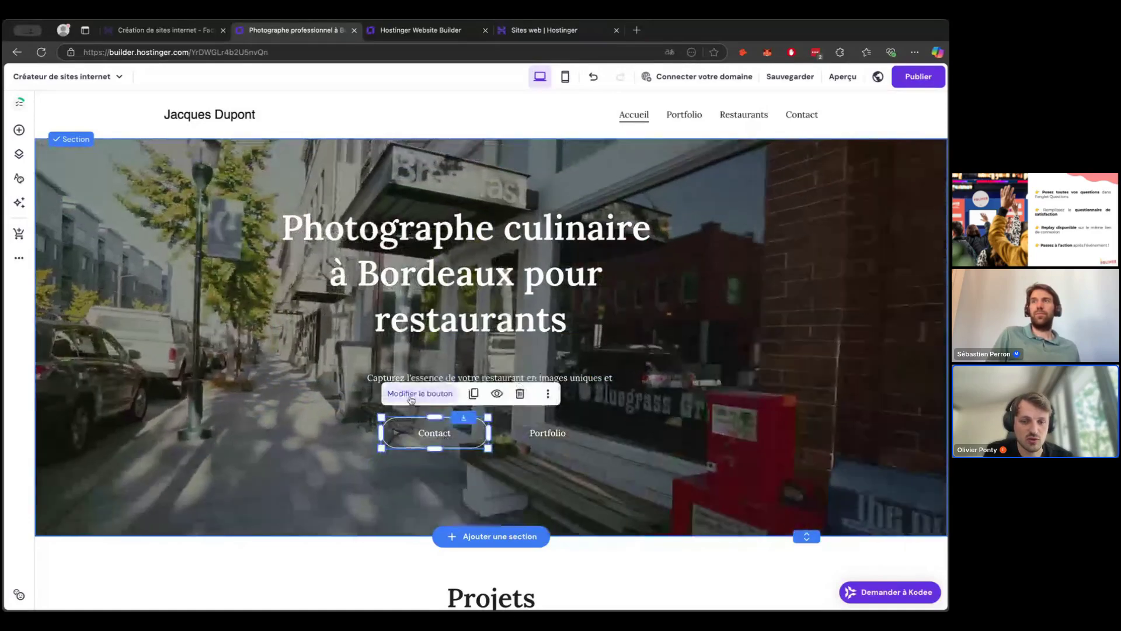
scroll(524, 431, down, 6)
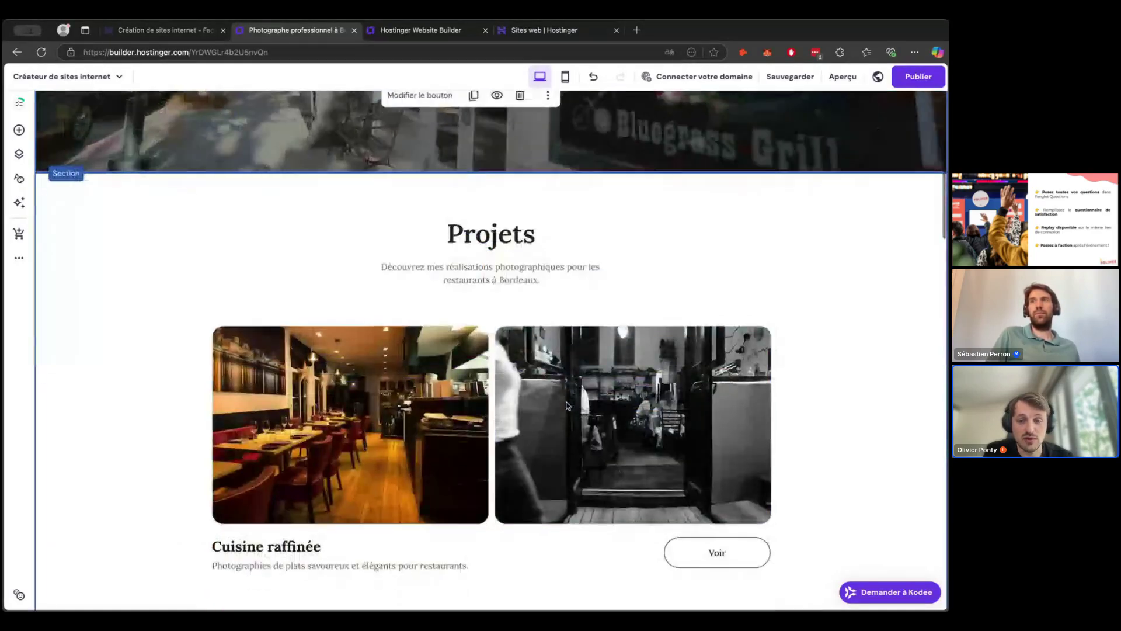
click(561, 393)
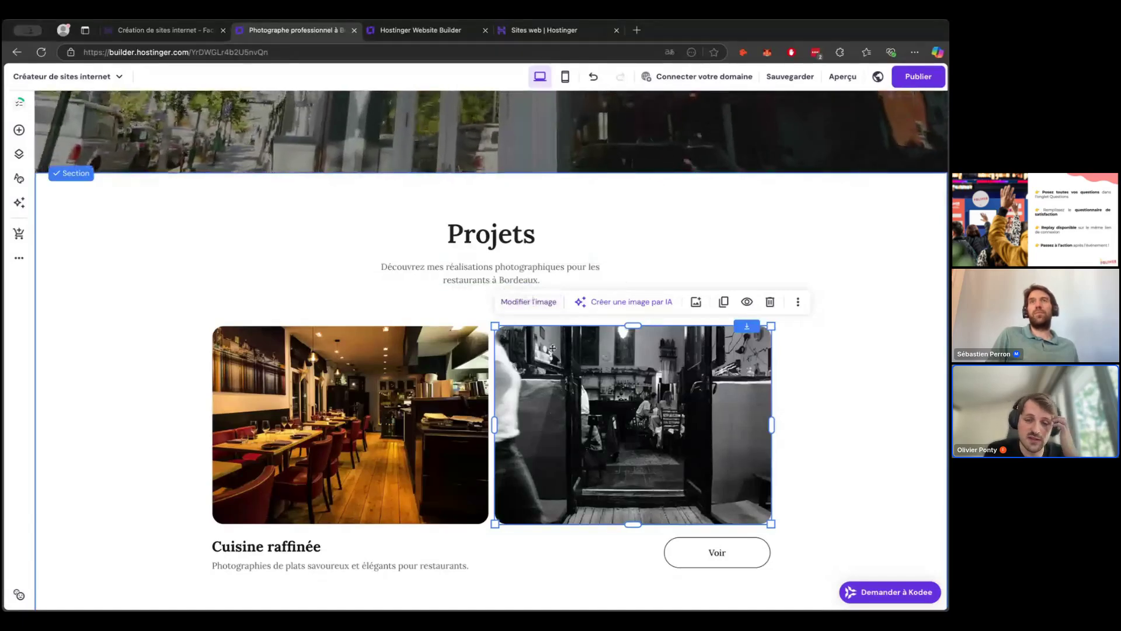
scroll(552, 348, up, 6)
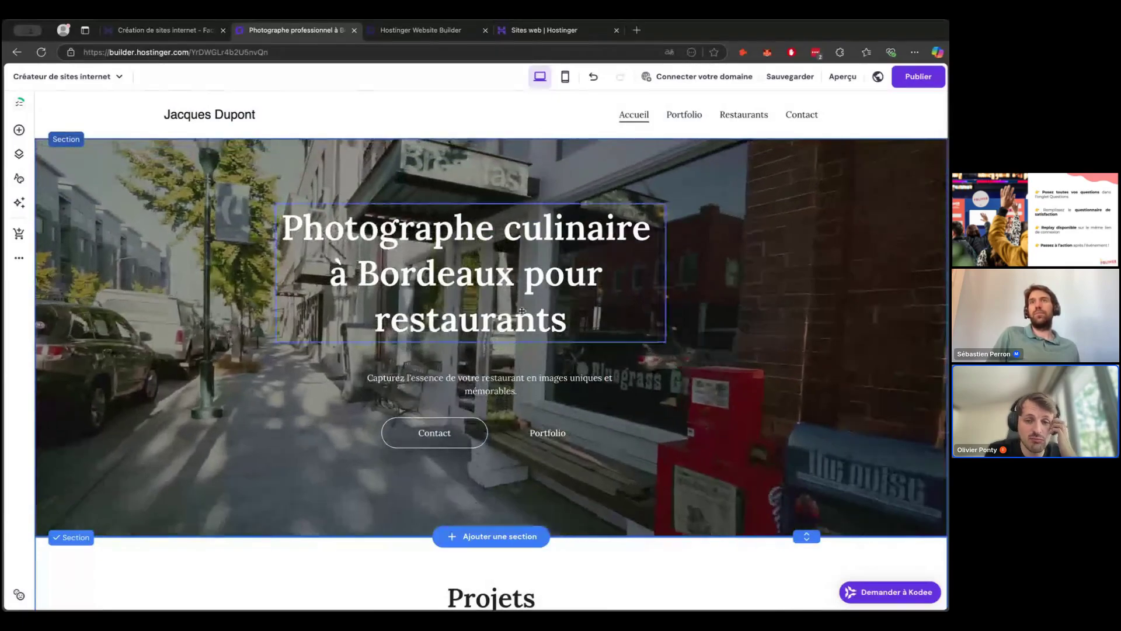
click(500, 290)
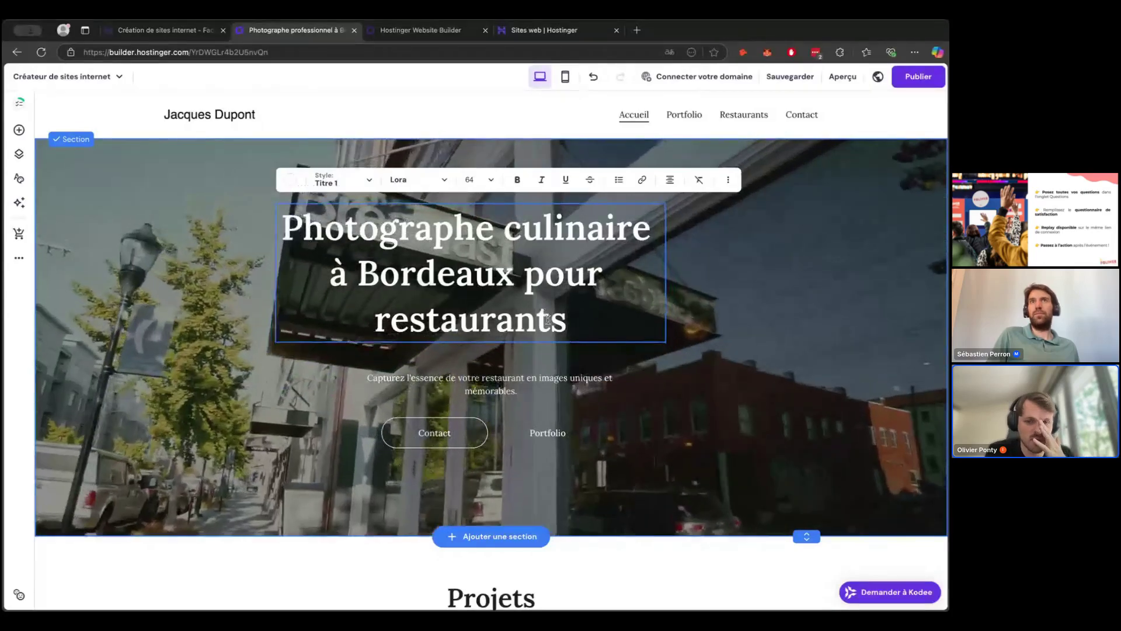
Cut 'pour restaurants' so the heading reads 'Photographe culinaire à Bordeaux', then centre it horizontally
drag(575, 323, 461, 270)
text(djiw)
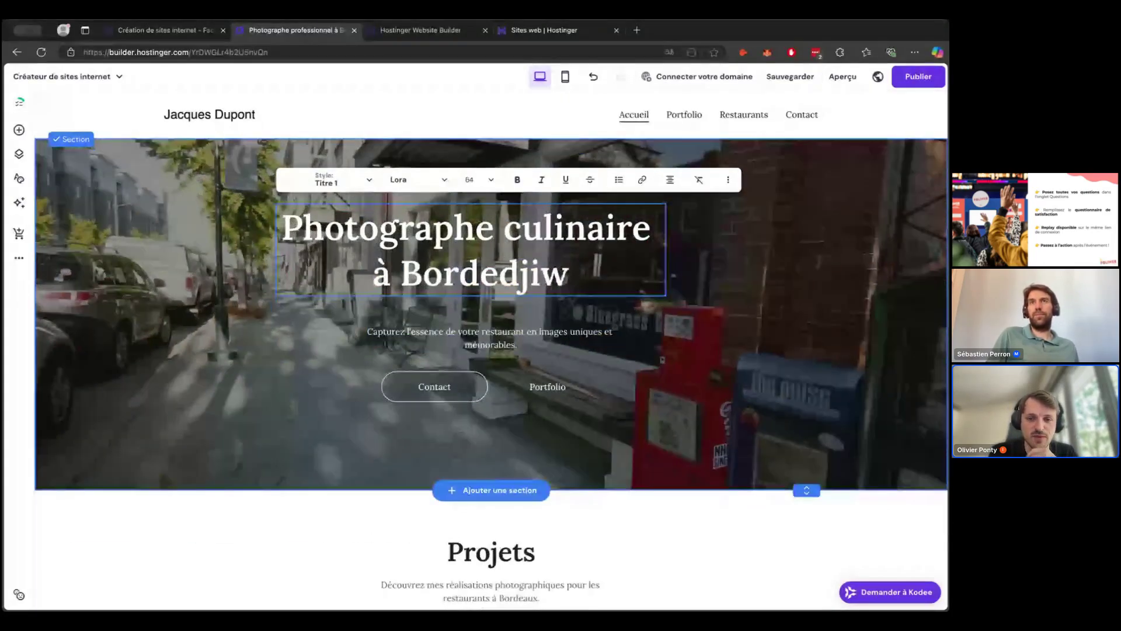
key(BackSpace)
key(BackSpace)
key(BackSpace)
key(BackSpace)
text(aux)
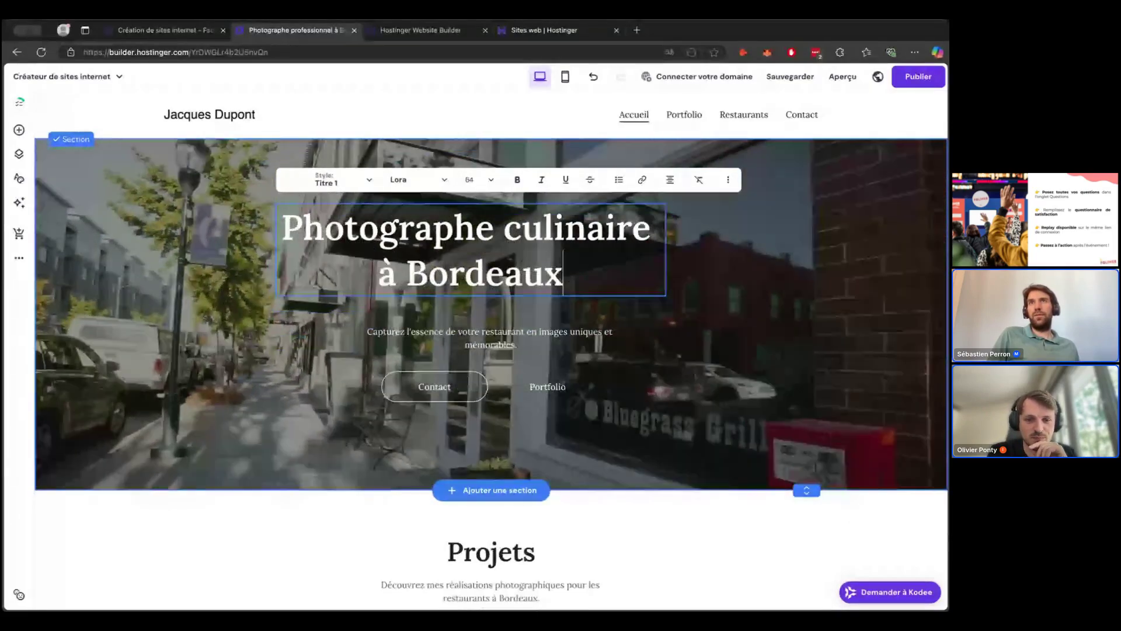
key(Escape)
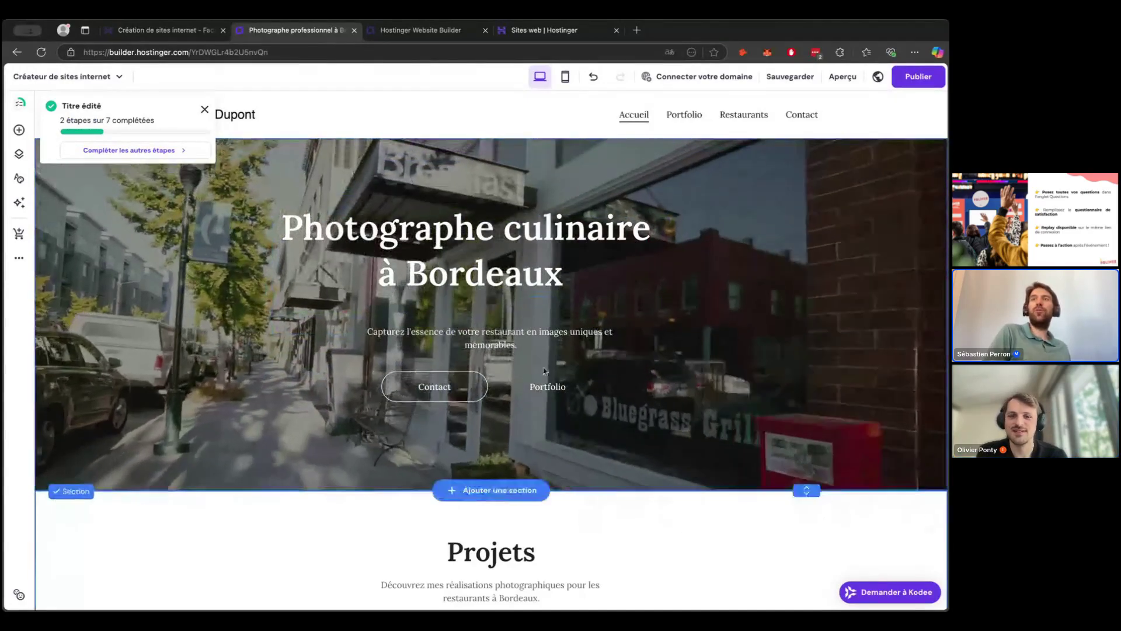
mouse_move(427, 264)
mouse_down()
mouse_move(457, 263)
mouse_move(447, 261)
mouse_up()
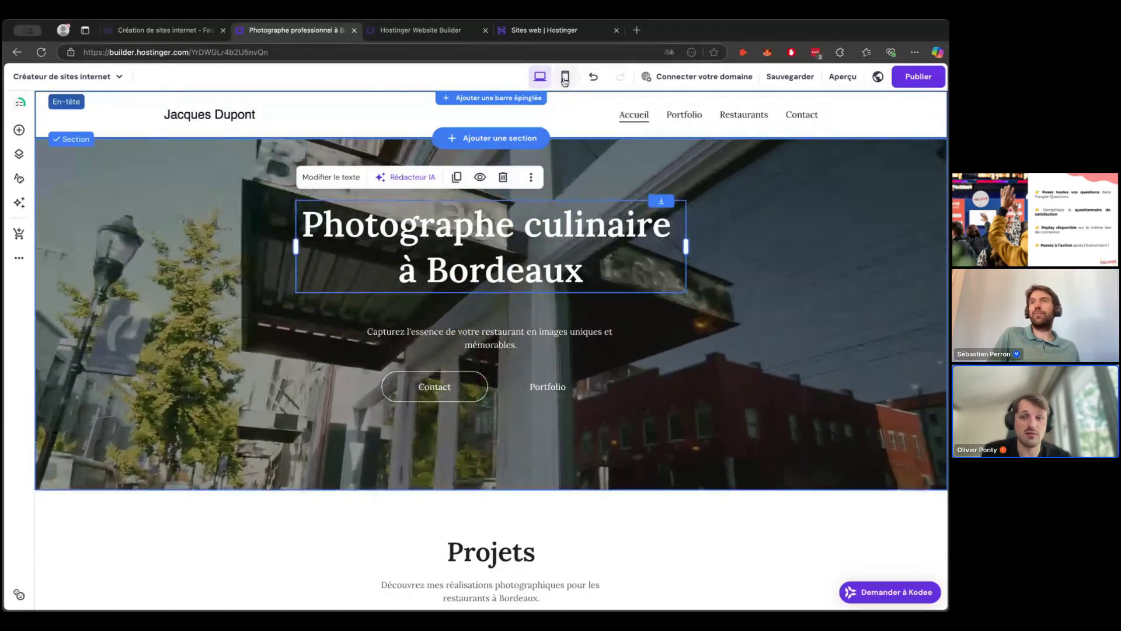
Preview the hero in the mobile layout, selecting and adjusting the Contact button
click(565, 78)
scroll(549, 207, up, 1)
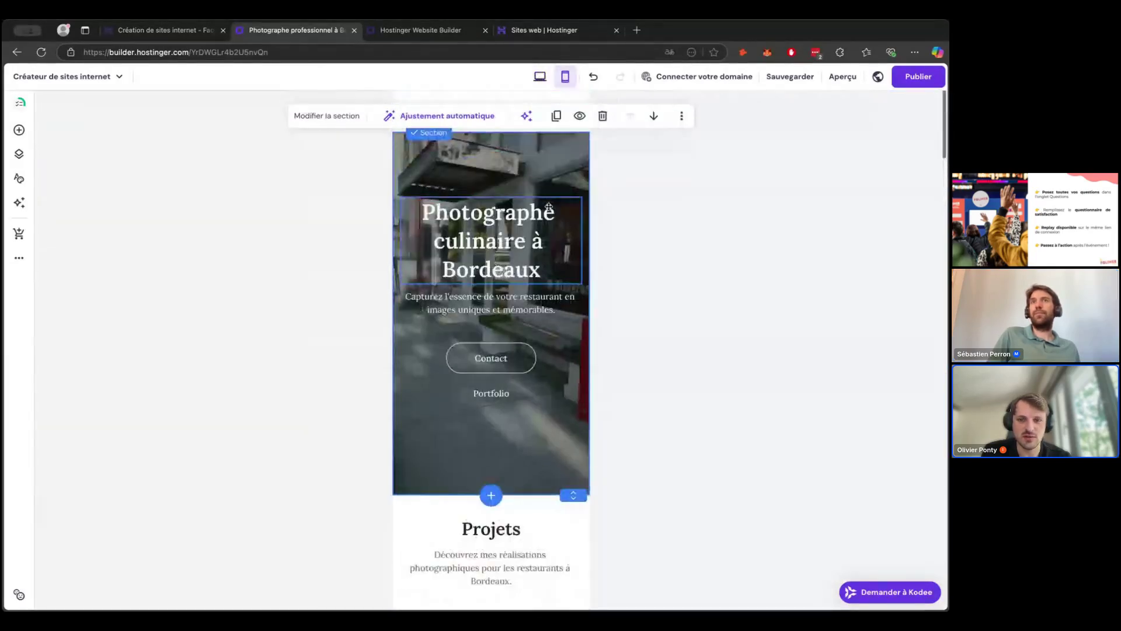
click(541, 76)
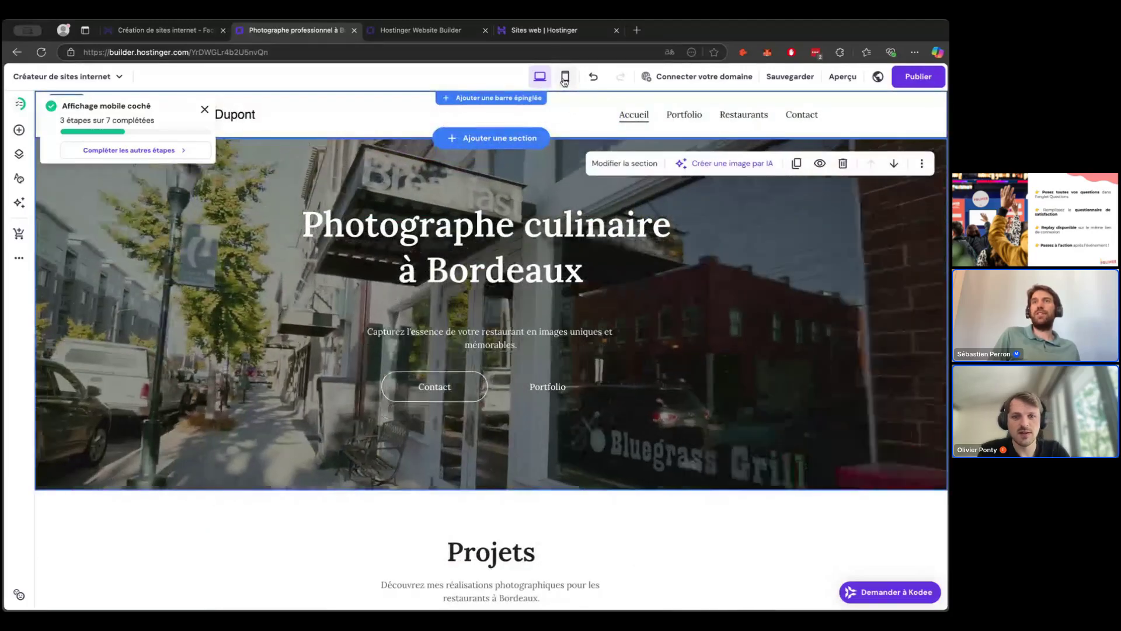
click(564, 78)
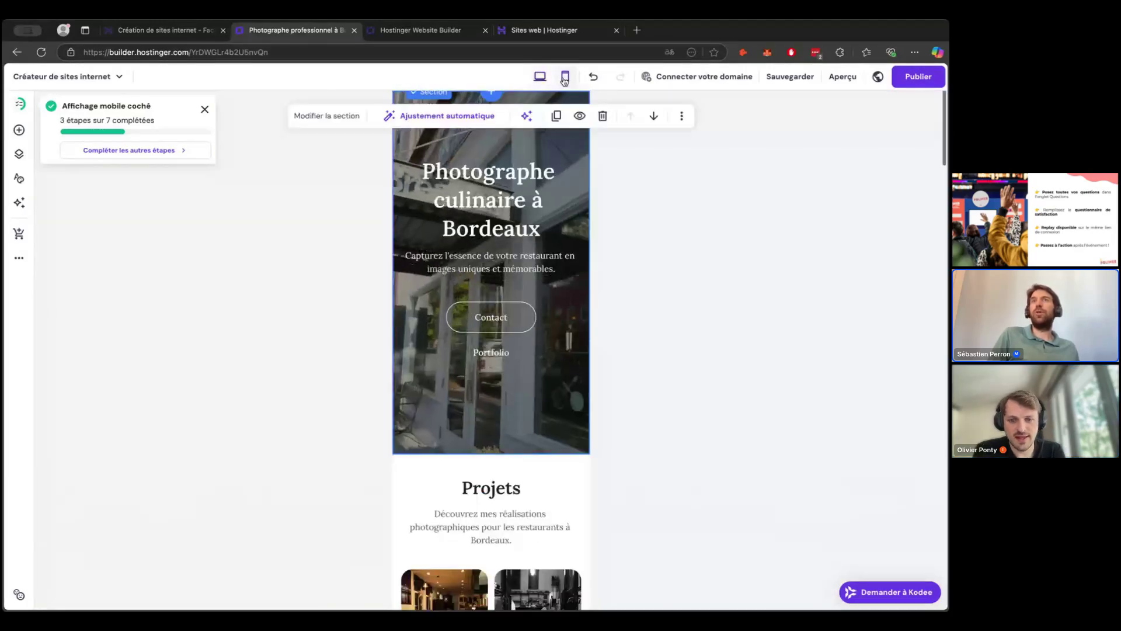
click(489, 311)
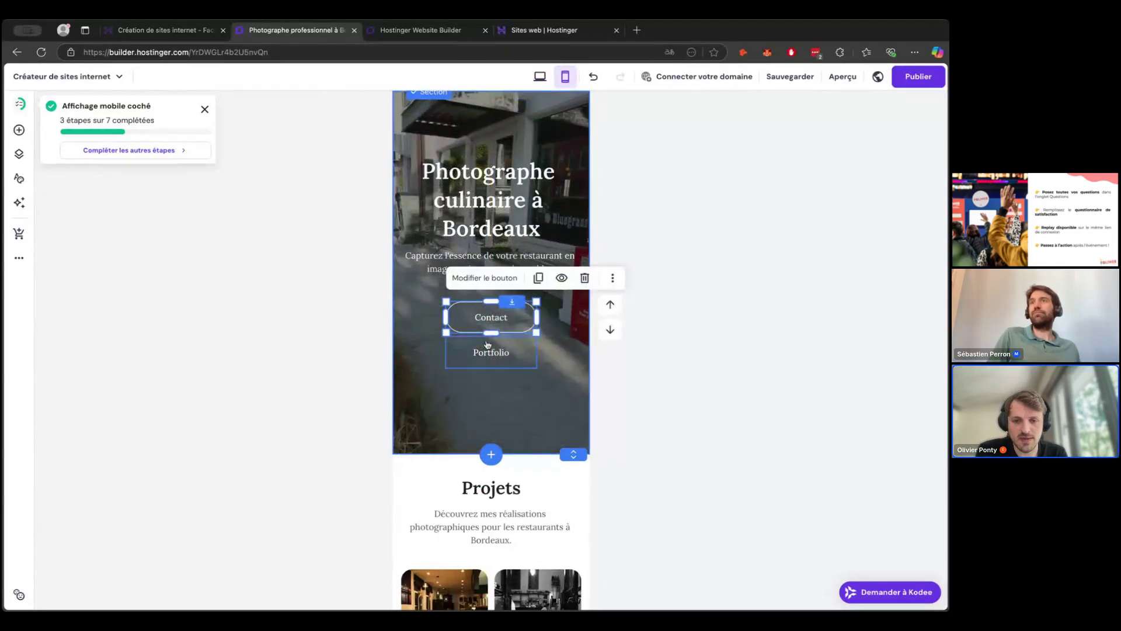
drag(487, 345, 489, 353)
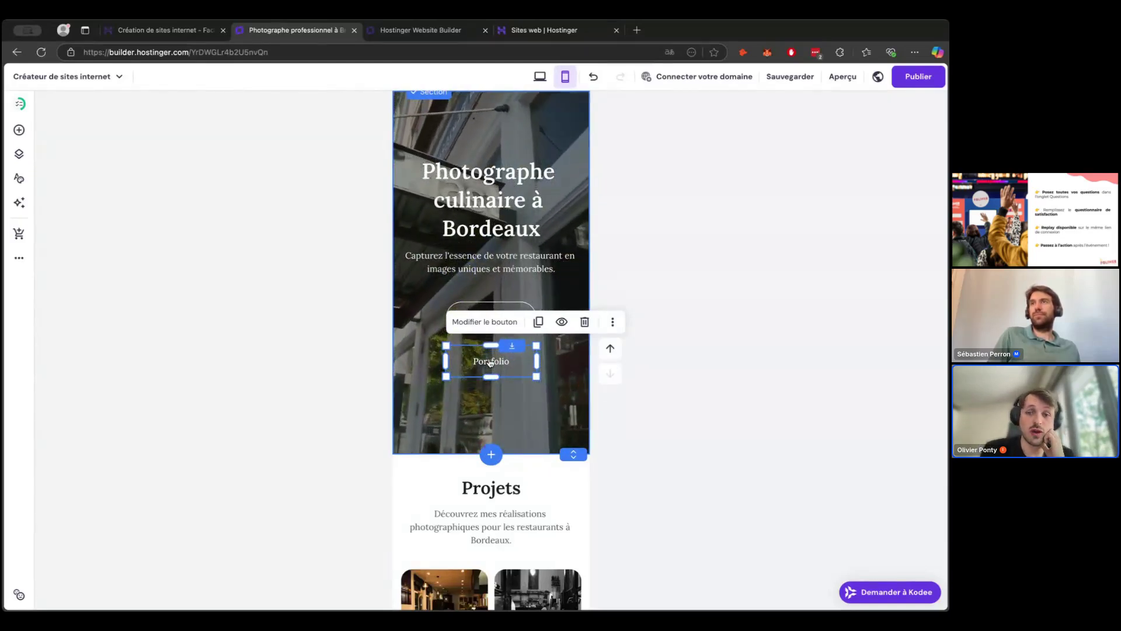
click(539, 76)
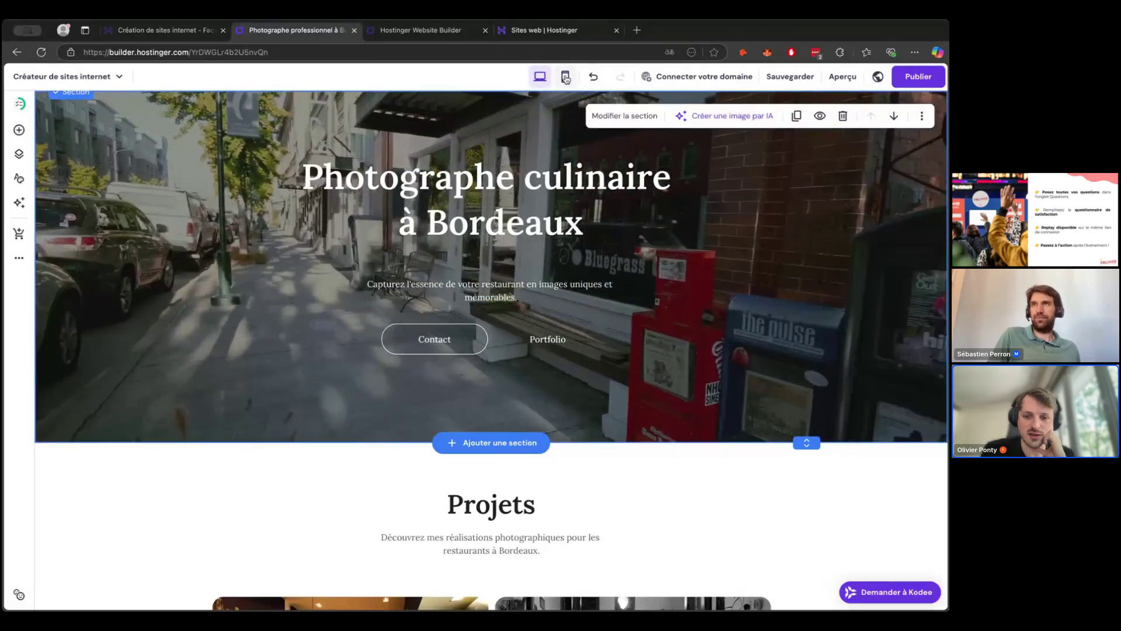
Check the Projets photos in the mobile layout, then return to desktop view
click(565, 77)
scroll(543, 374, down, 4)
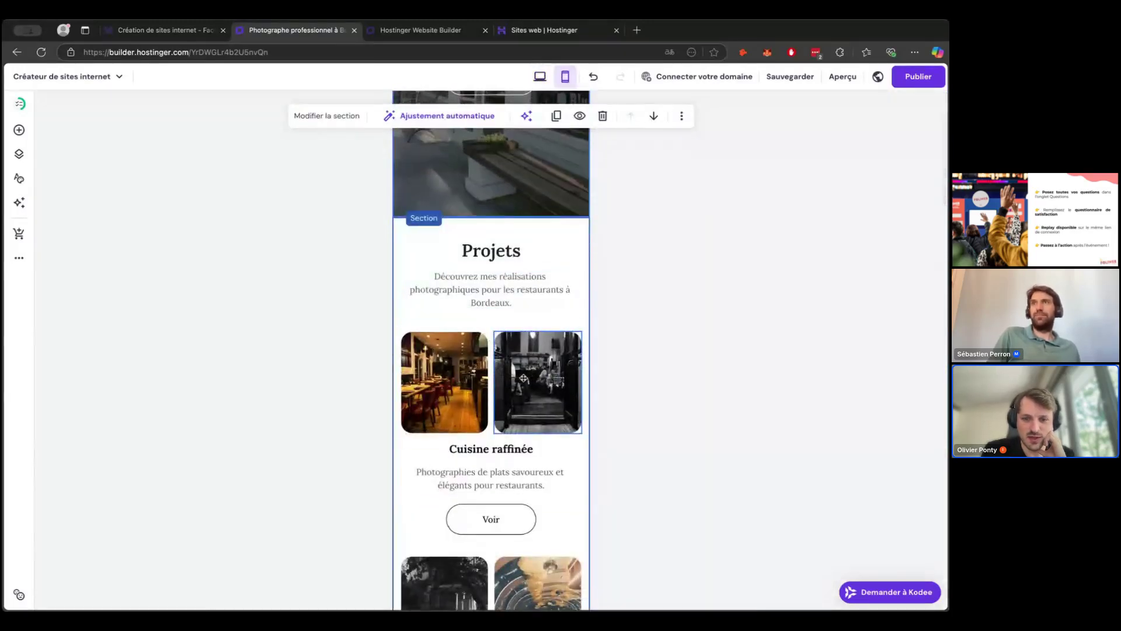
click(524, 379)
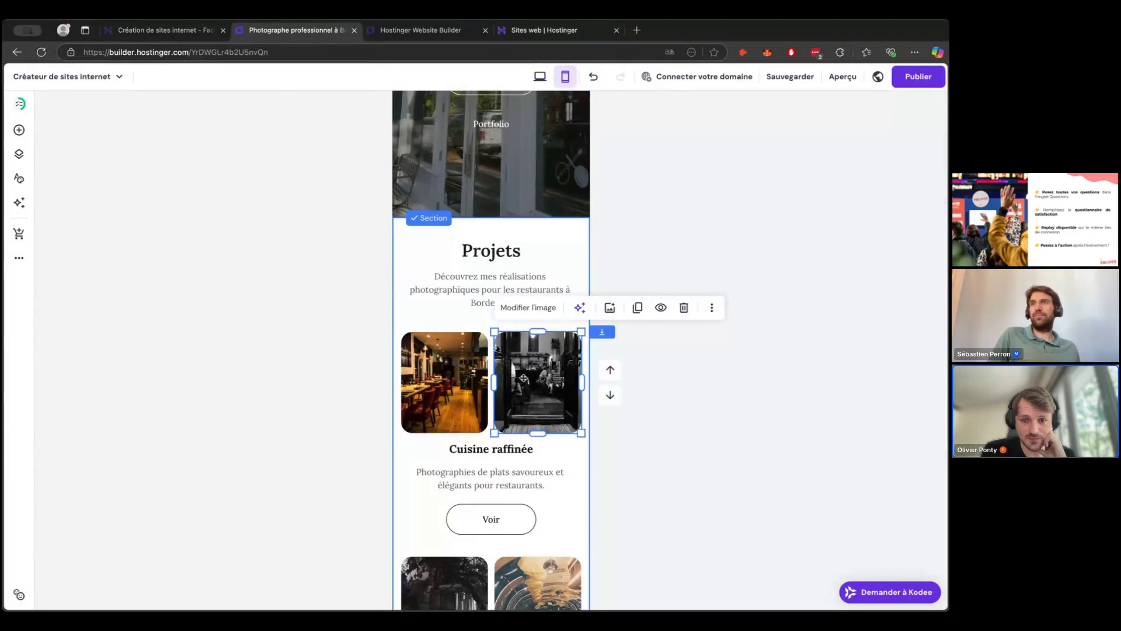
click(538, 77)
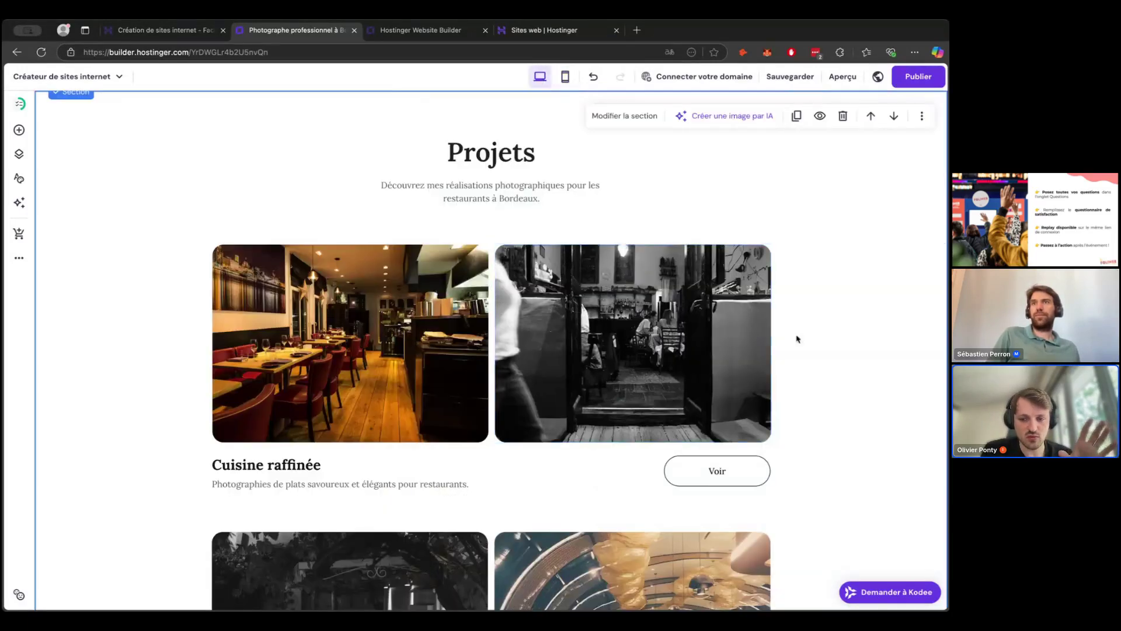
scroll(873, 356, down, 3)
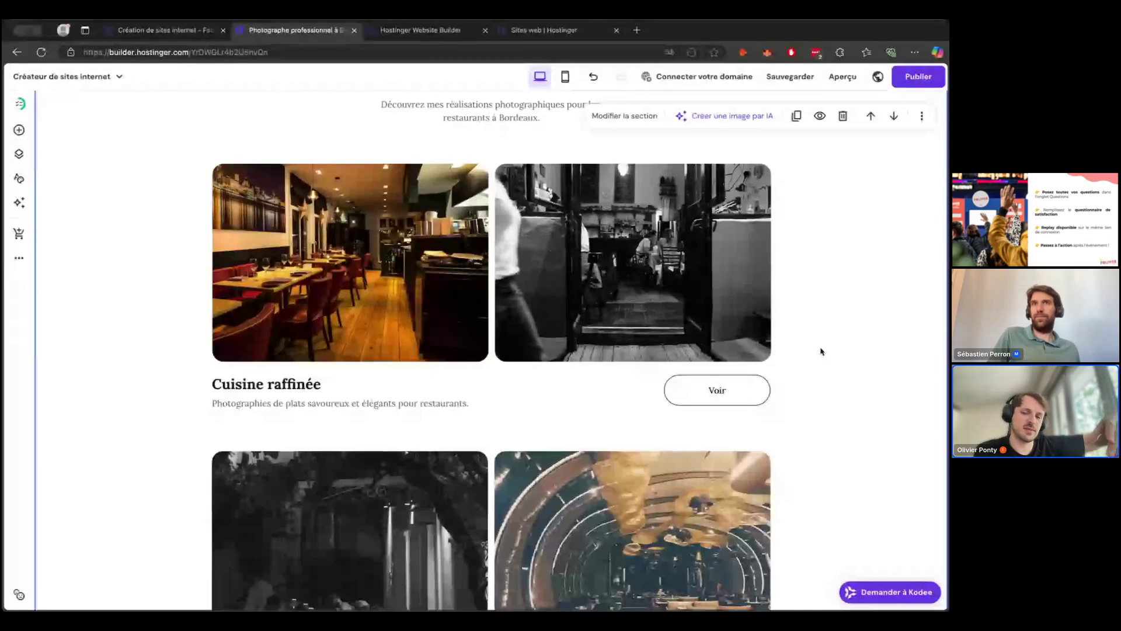
scroll(847, 280, up, 1)
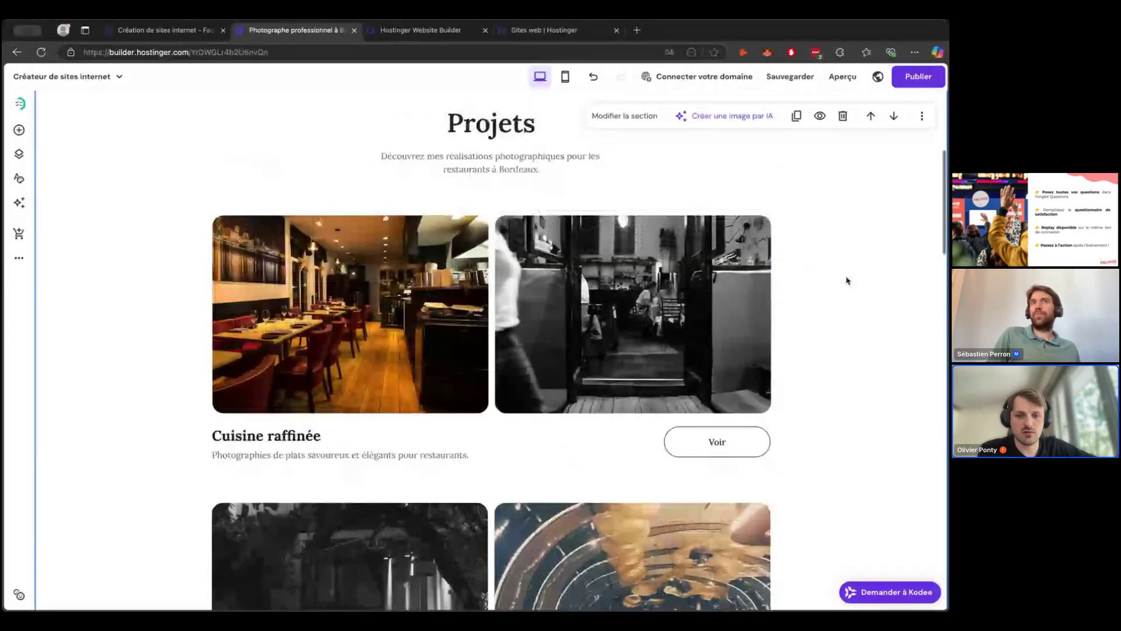
scroll(847, 281, up, 5)
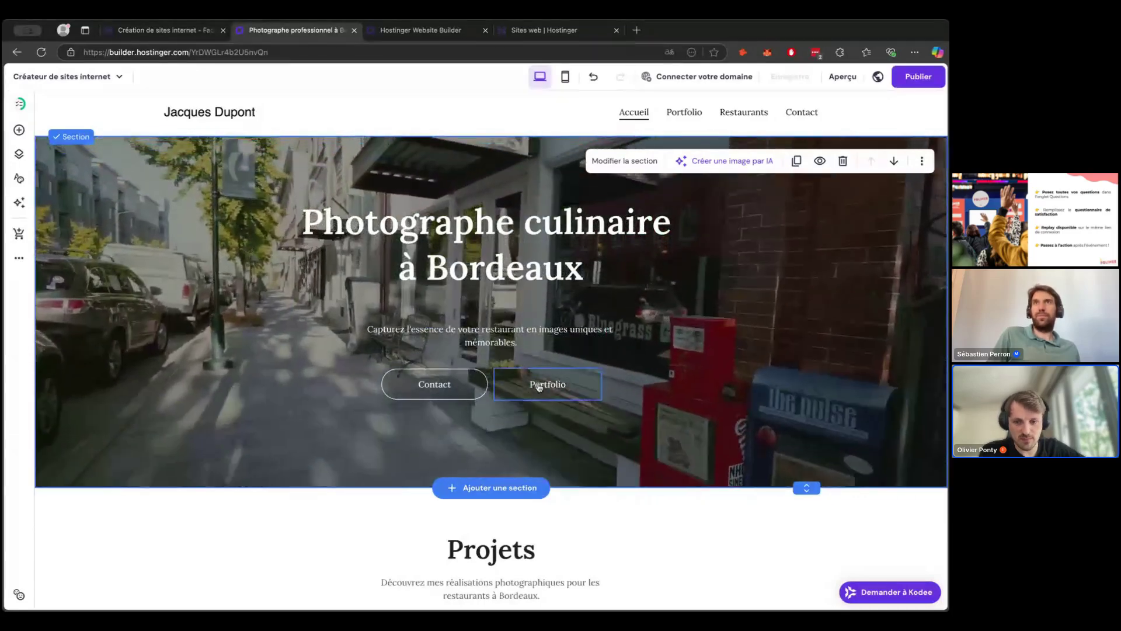
Nudge the hero subtitle slightly higher and bring up the Ajoutez des éléments panel
drag(492, 334, 497, 325)
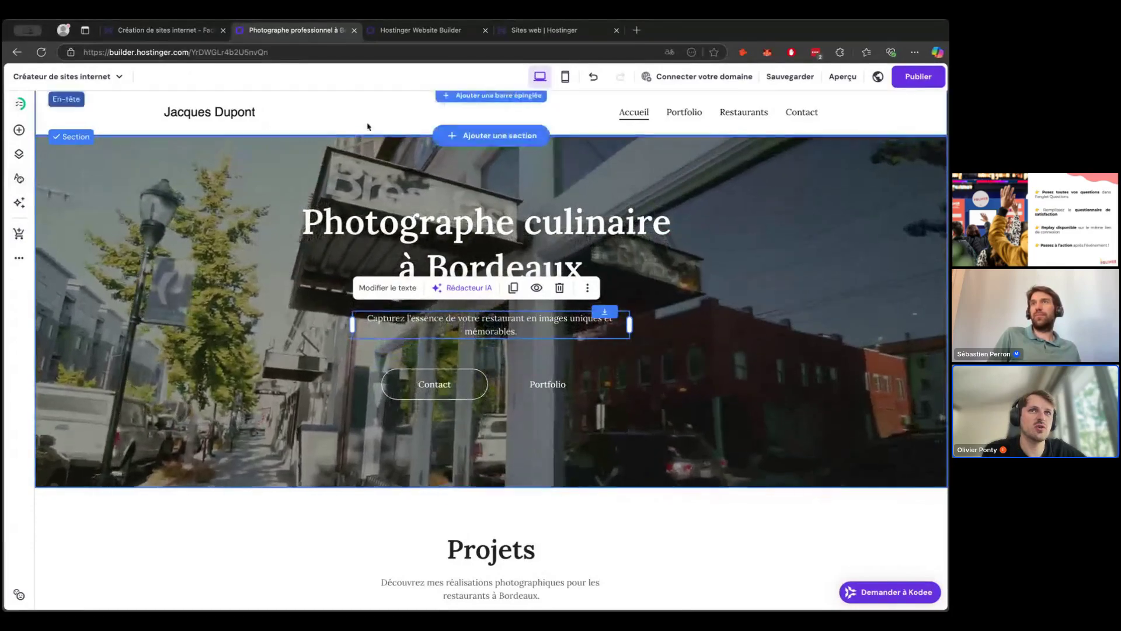
click(693, 79)
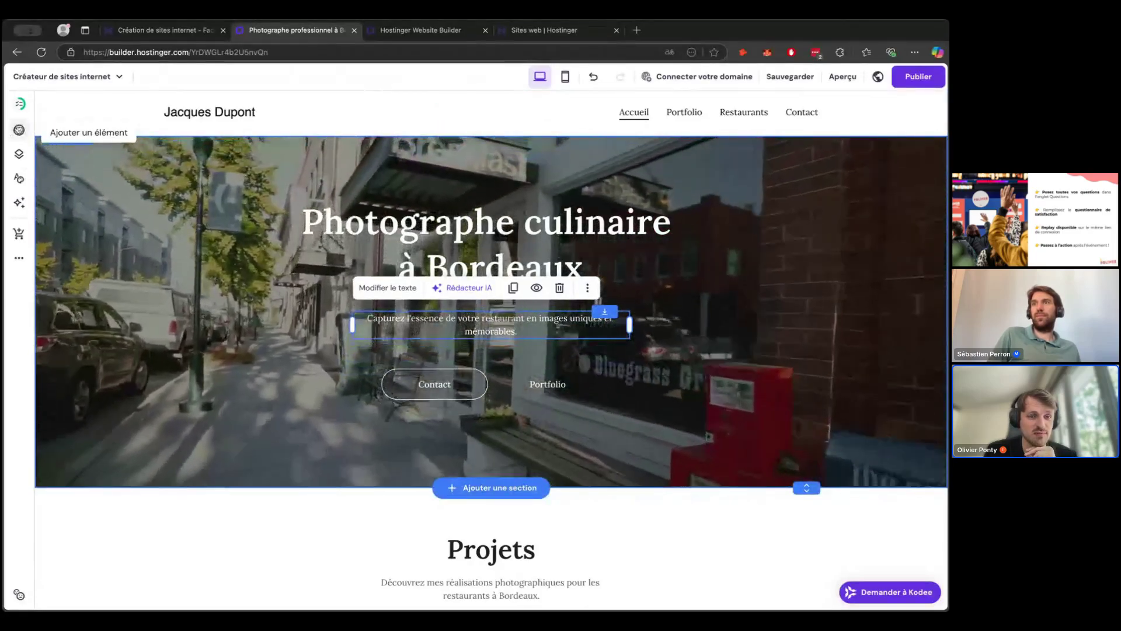
click(19, 129)
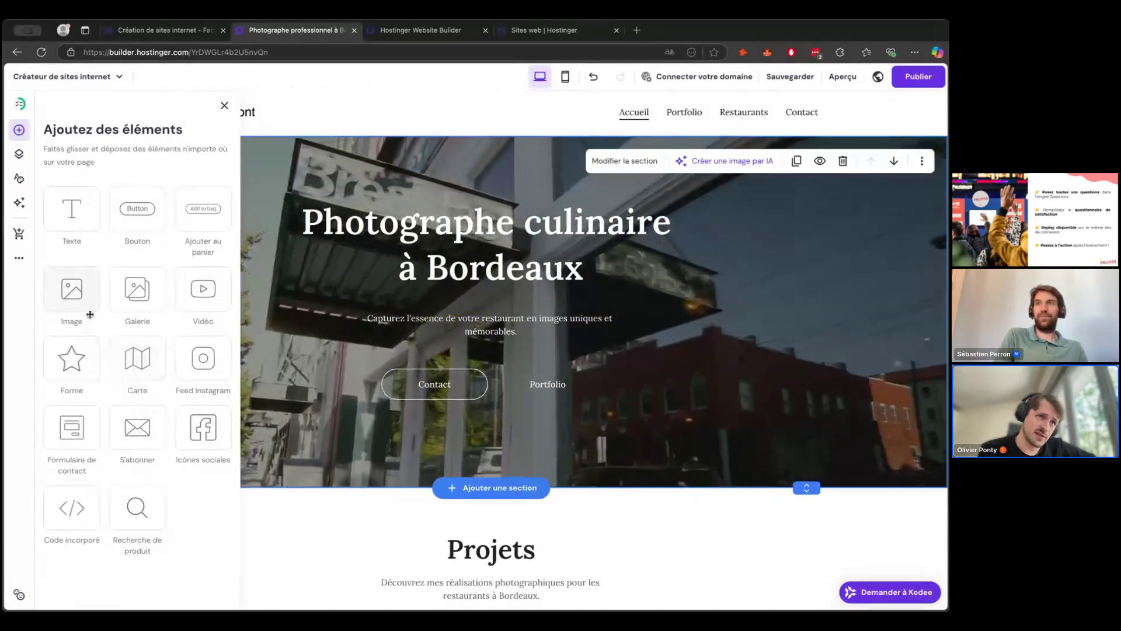
drag(370, 301, 636, 442)
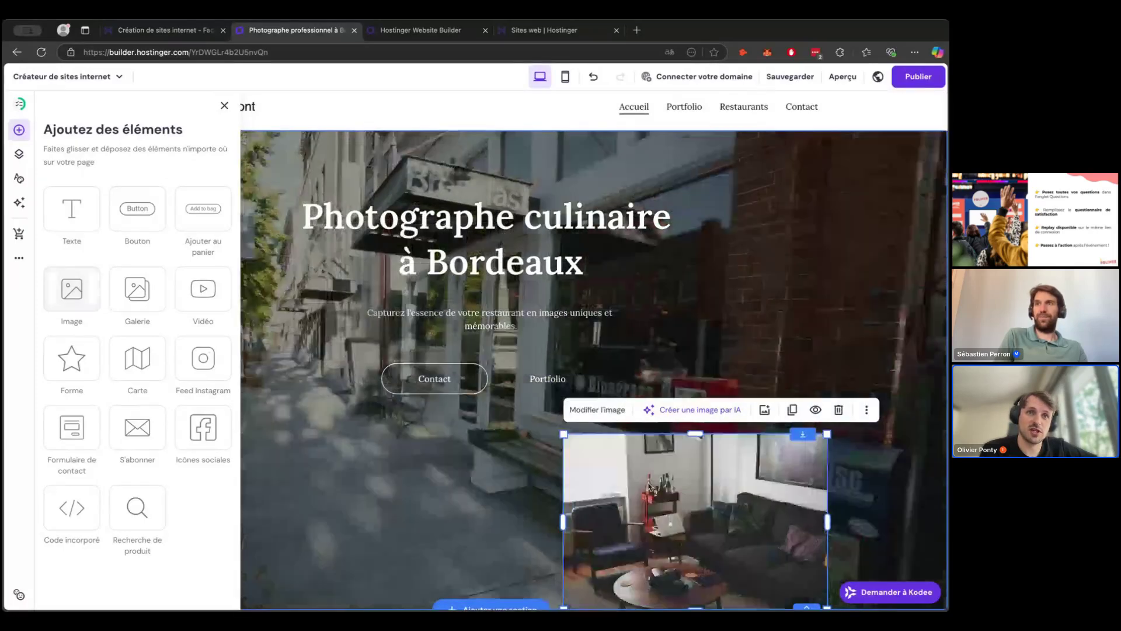
scroll(511, 468, down, 1)
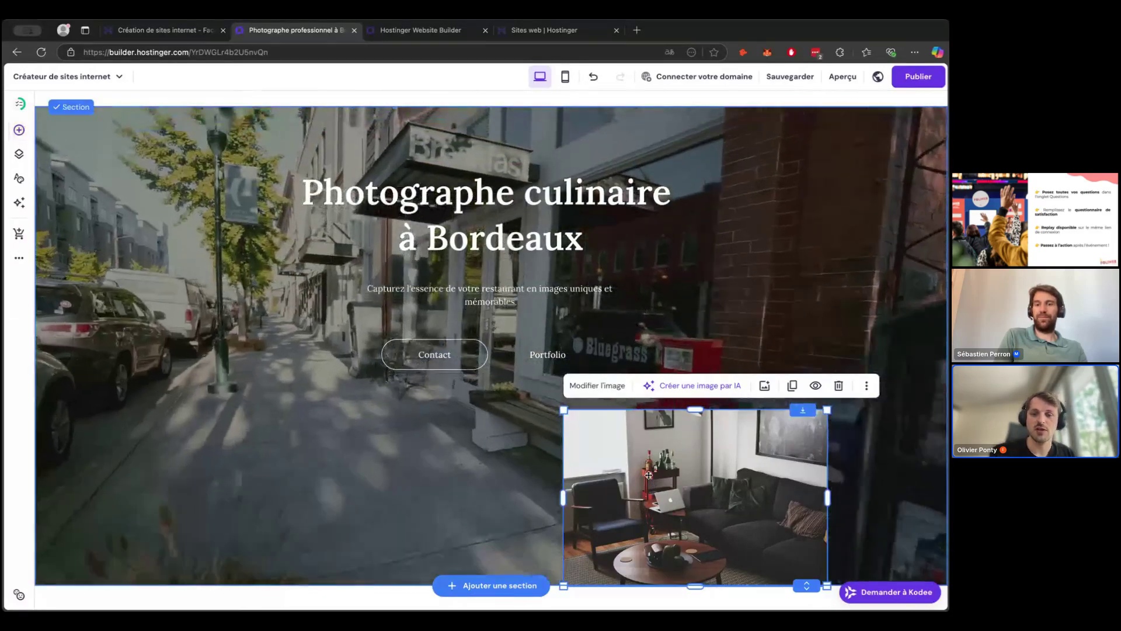
key(Delete)
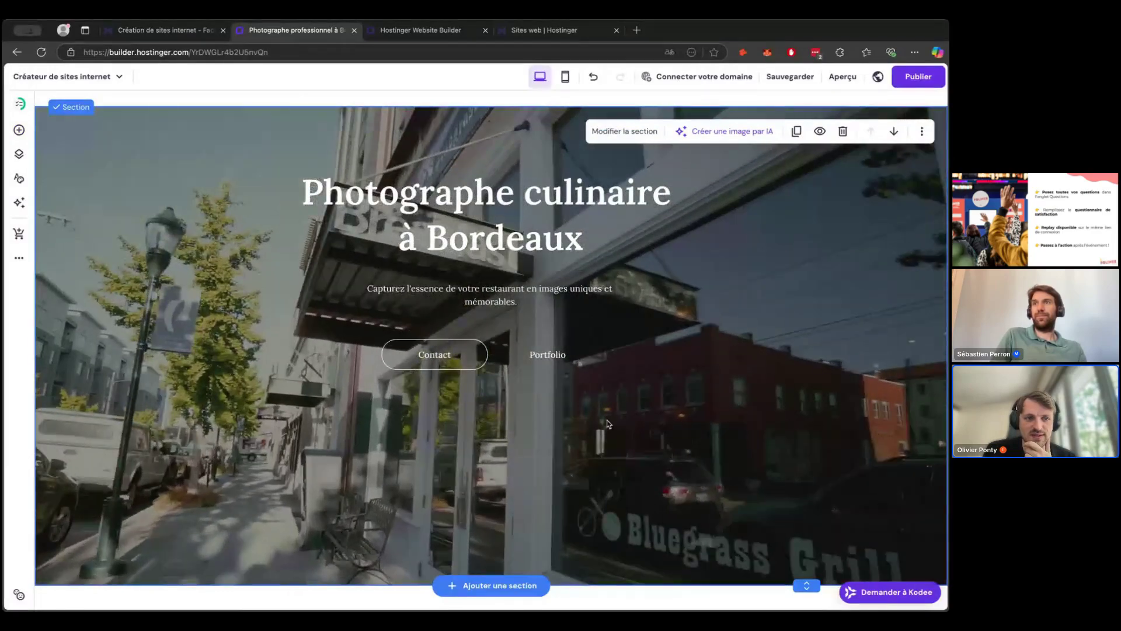
click(18, 131)
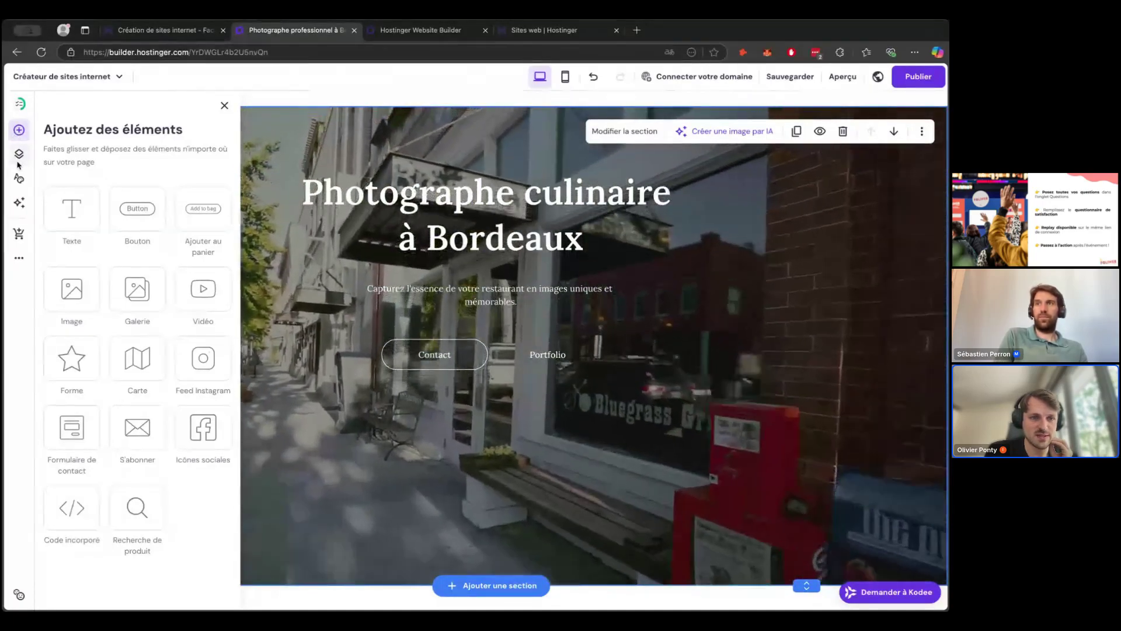
In Menu du site, move Accueil below Portfolio and back to the top, then open Styles du site web
click(19, 156)
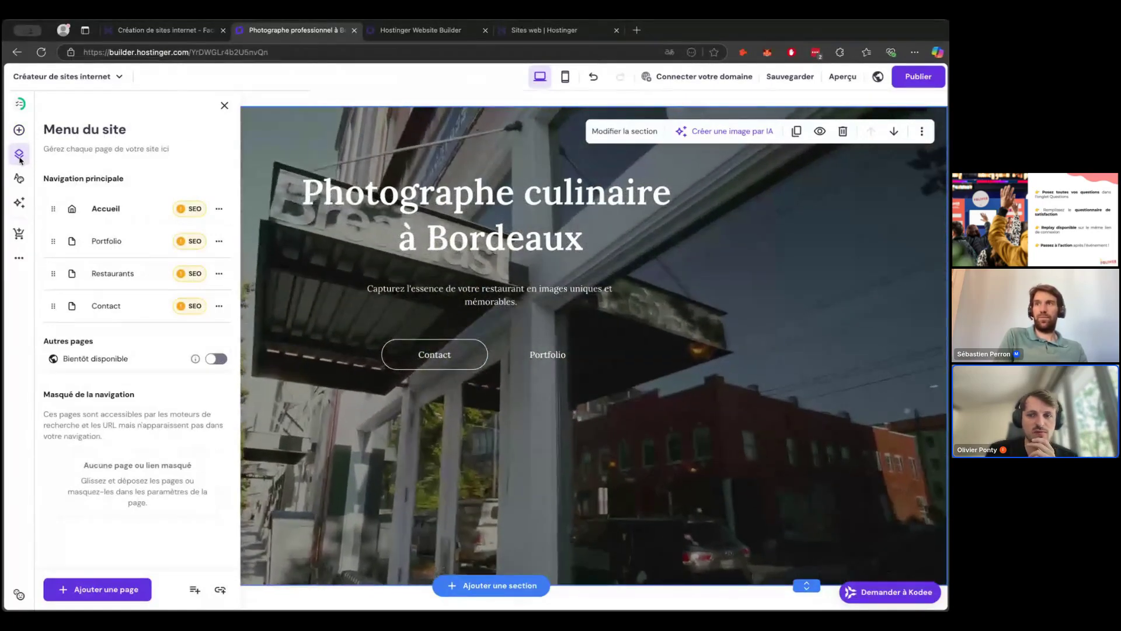
scroll(598, 393, up, 1)
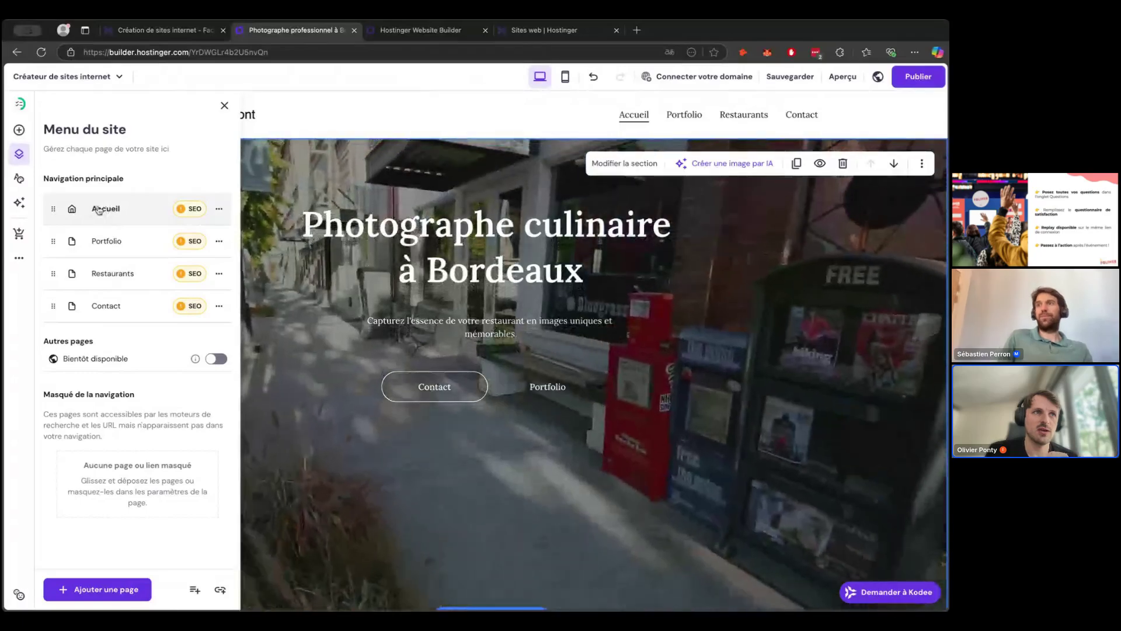
drag(73, 209, 56, 243)
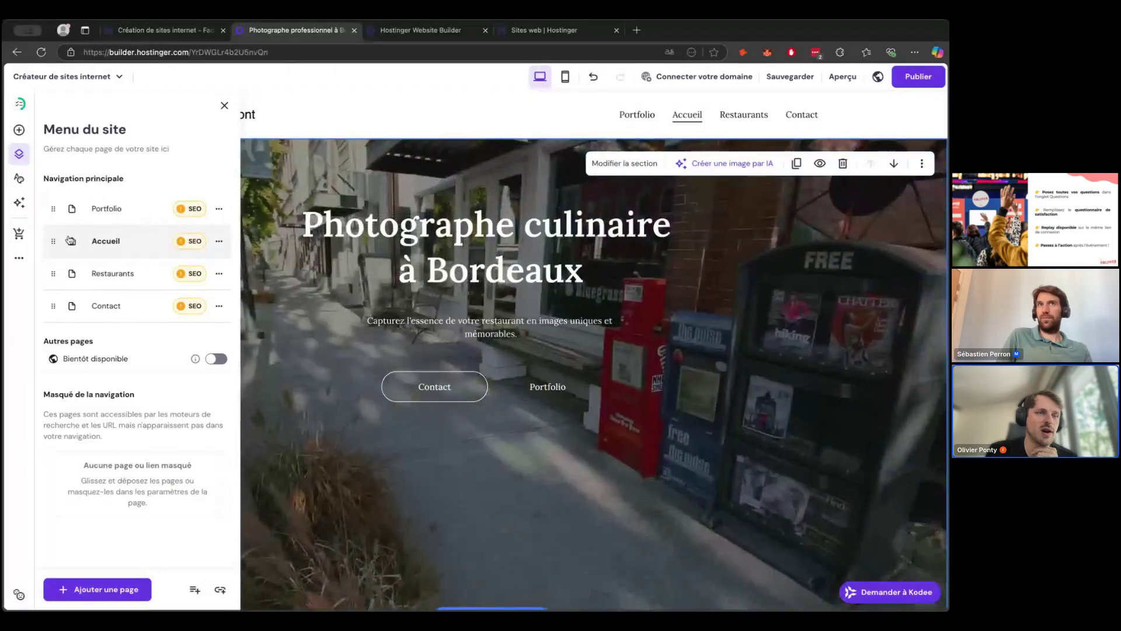
drag(57, 239, 55, 209)
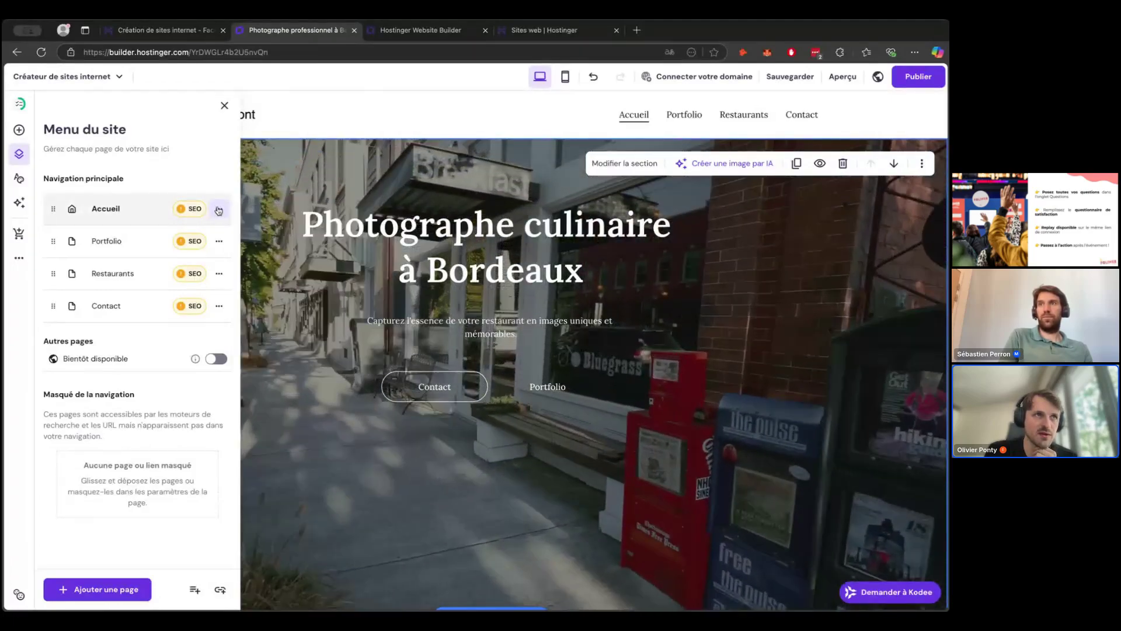
click(21, 179)
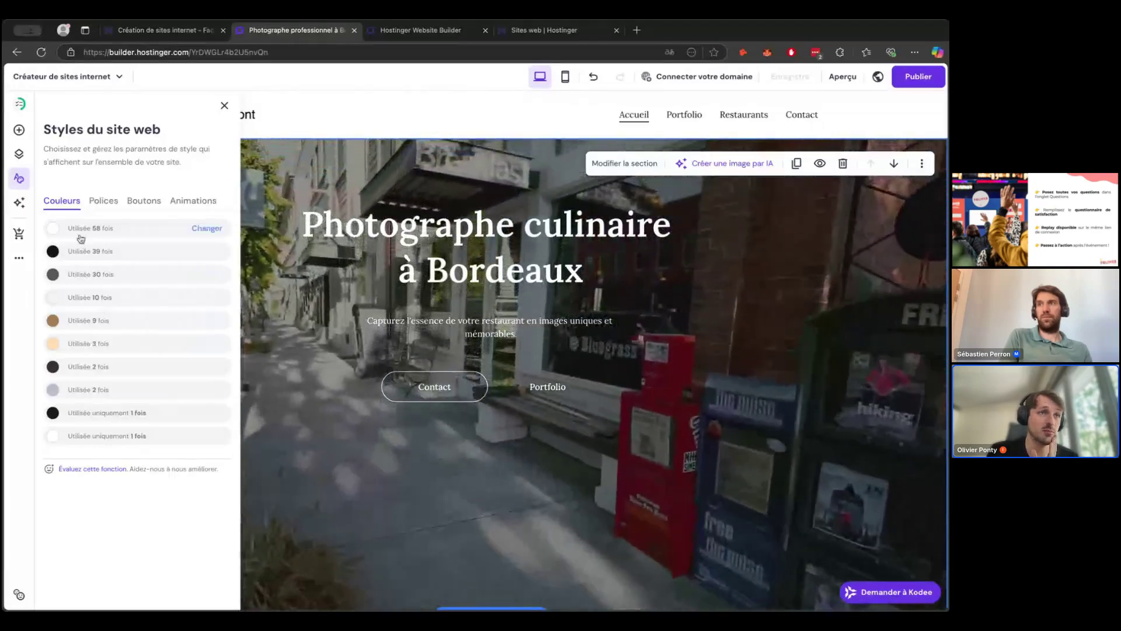
Browse the Polices font list in site styles, then bring up the AI tools list
click(102, 201)
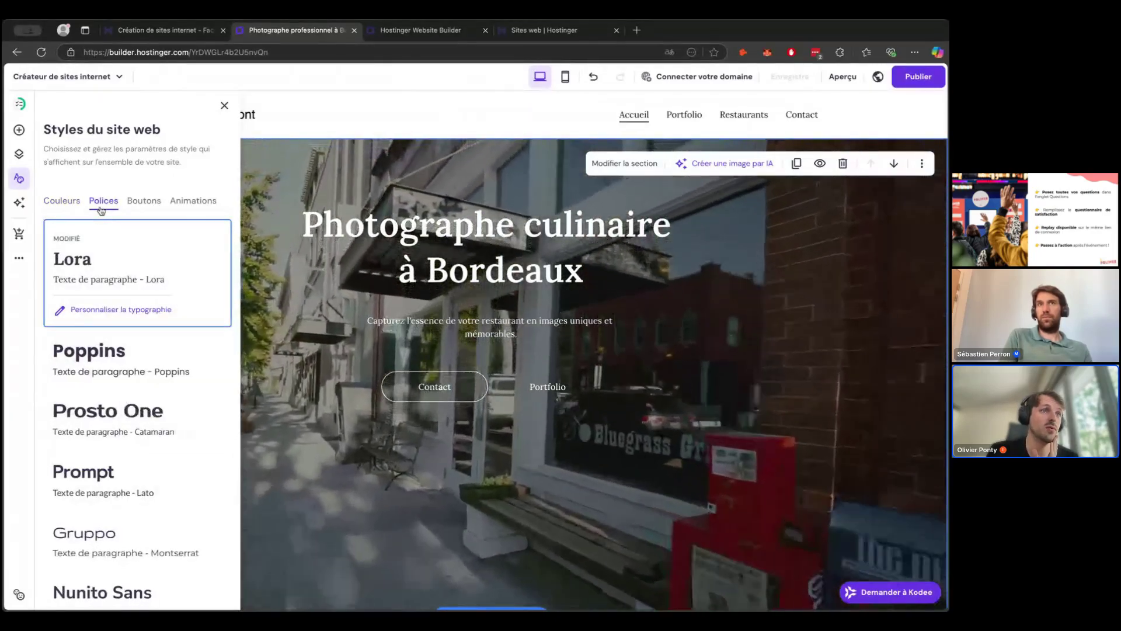
scroll(130, 326, down, 3)
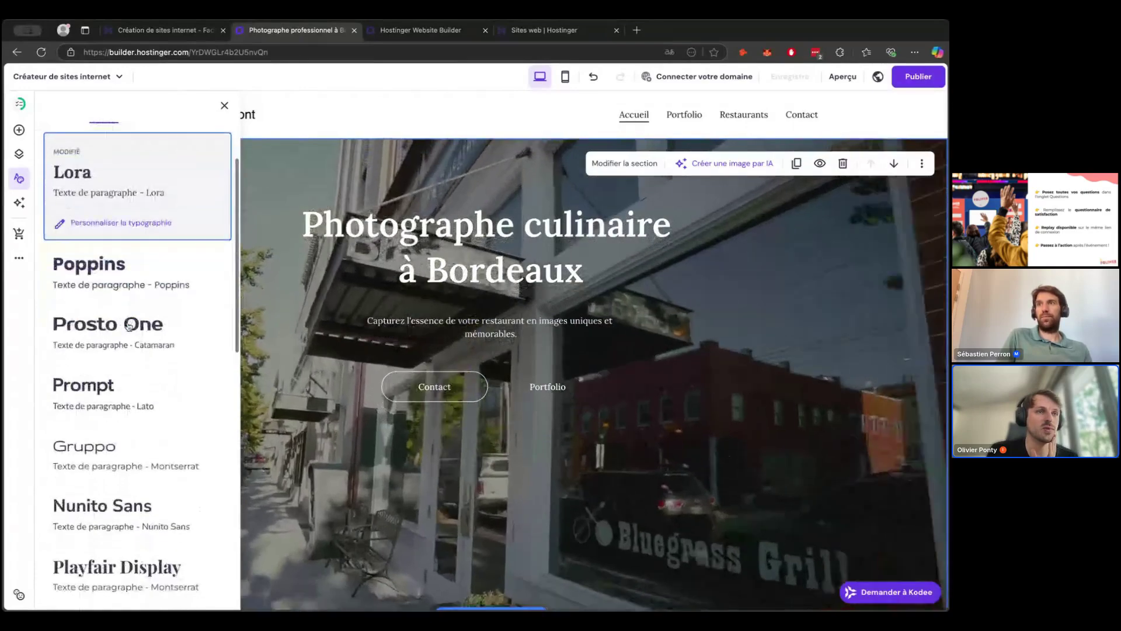
scroll(130, 325, down, 10)
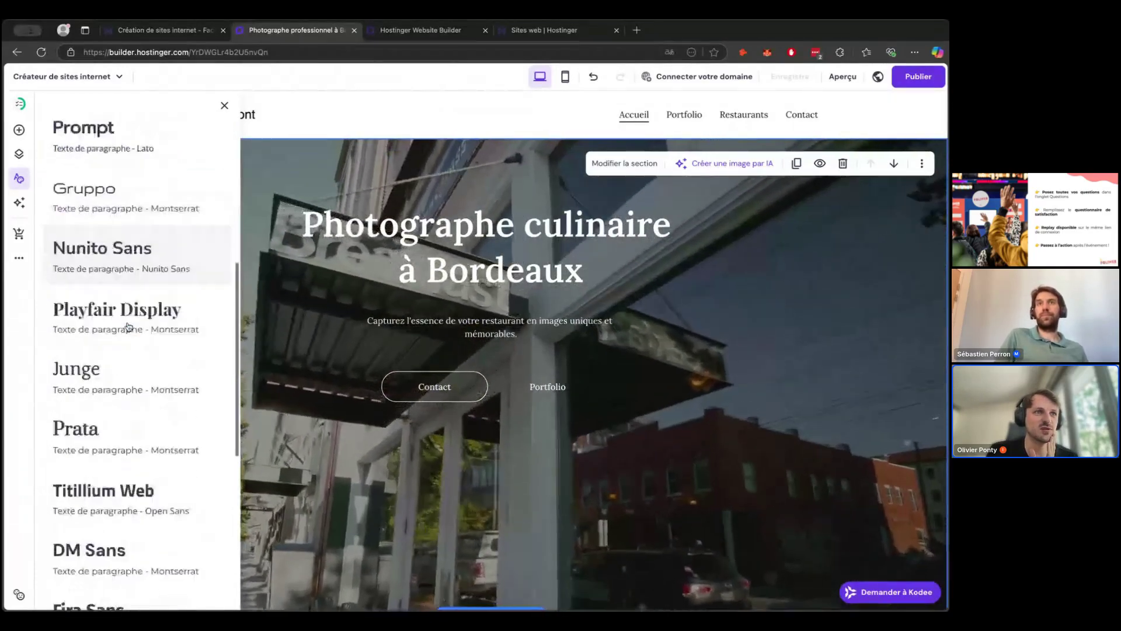
scroll(129, 327, up, 3)
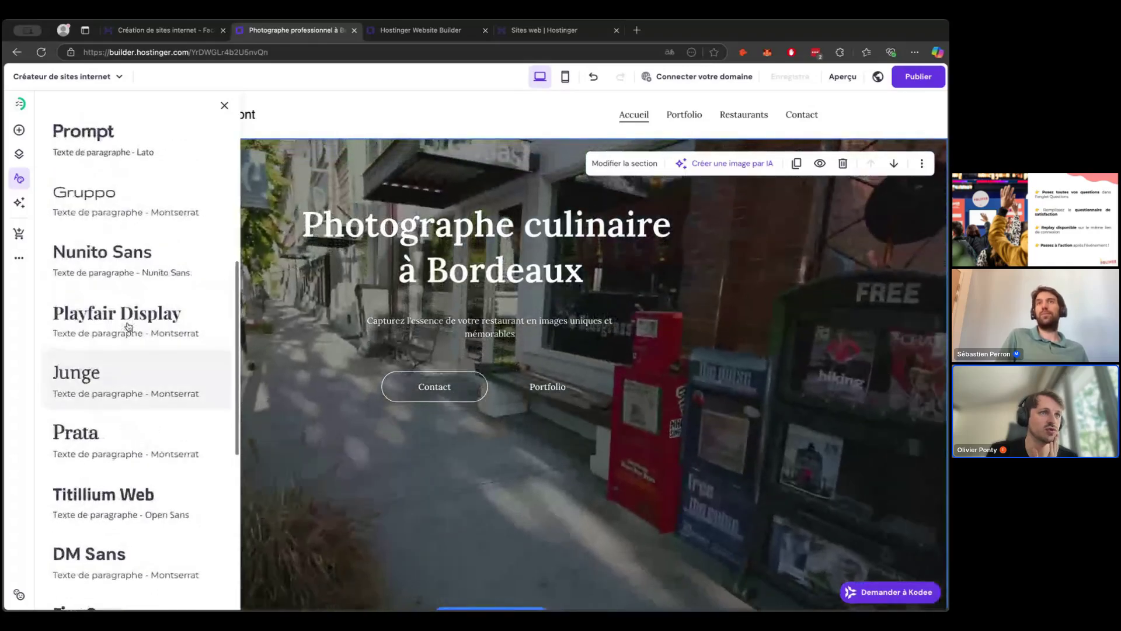
scroll(132, 326, down, 4)
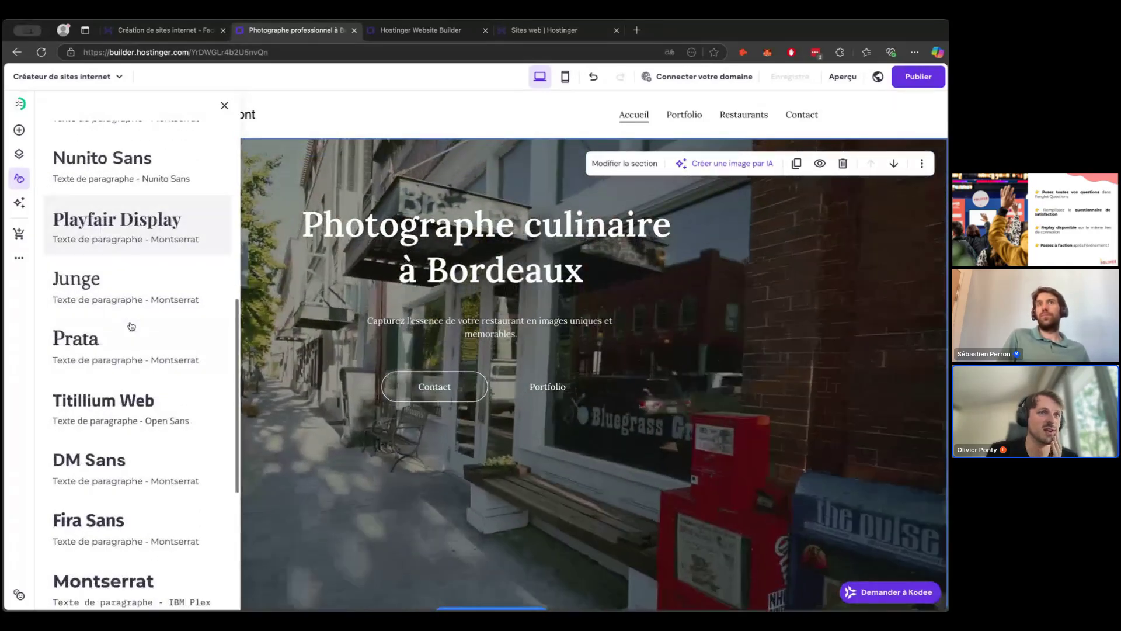
scroll(131, 326, up, 5)
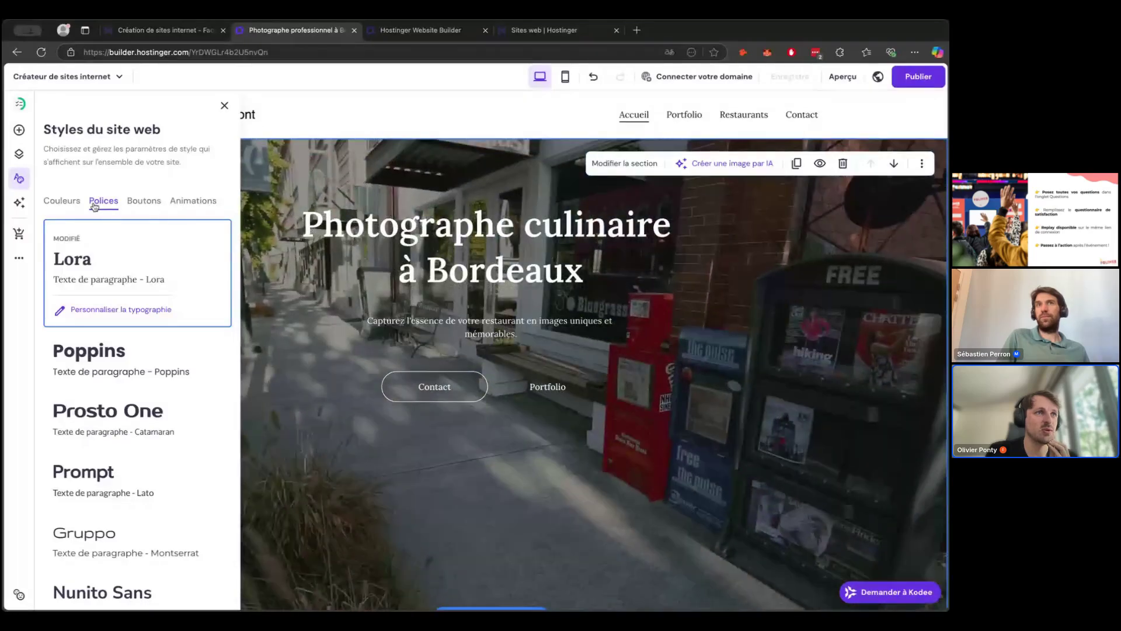
click(25, 208)
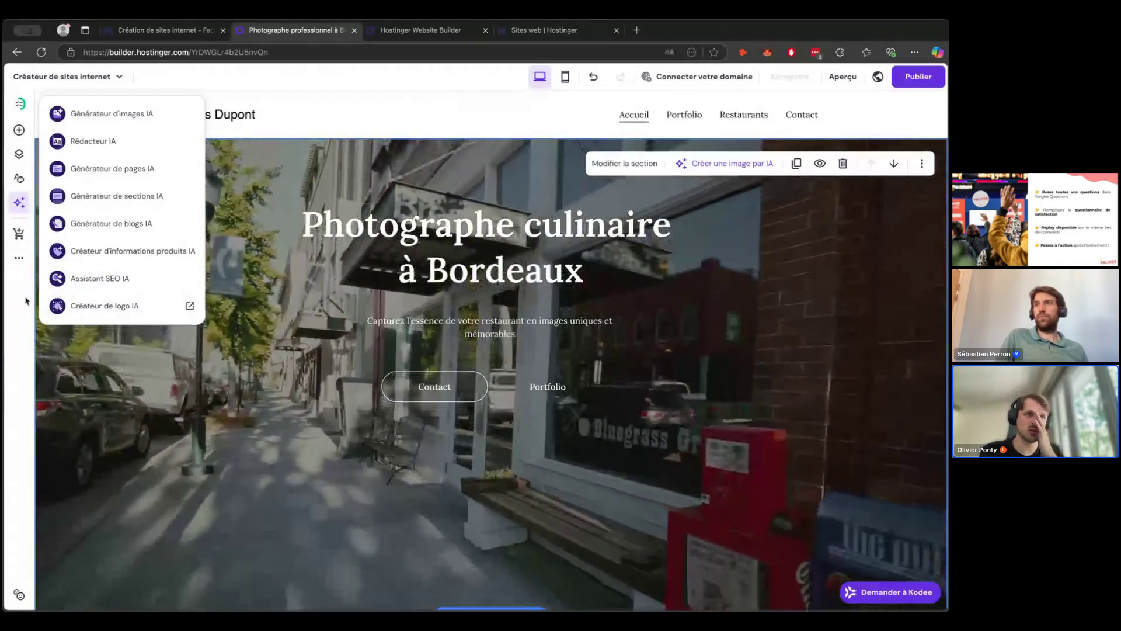
Close the AI tools and reopen Styles du site web, showing Lora as the current font
click(24, 300)
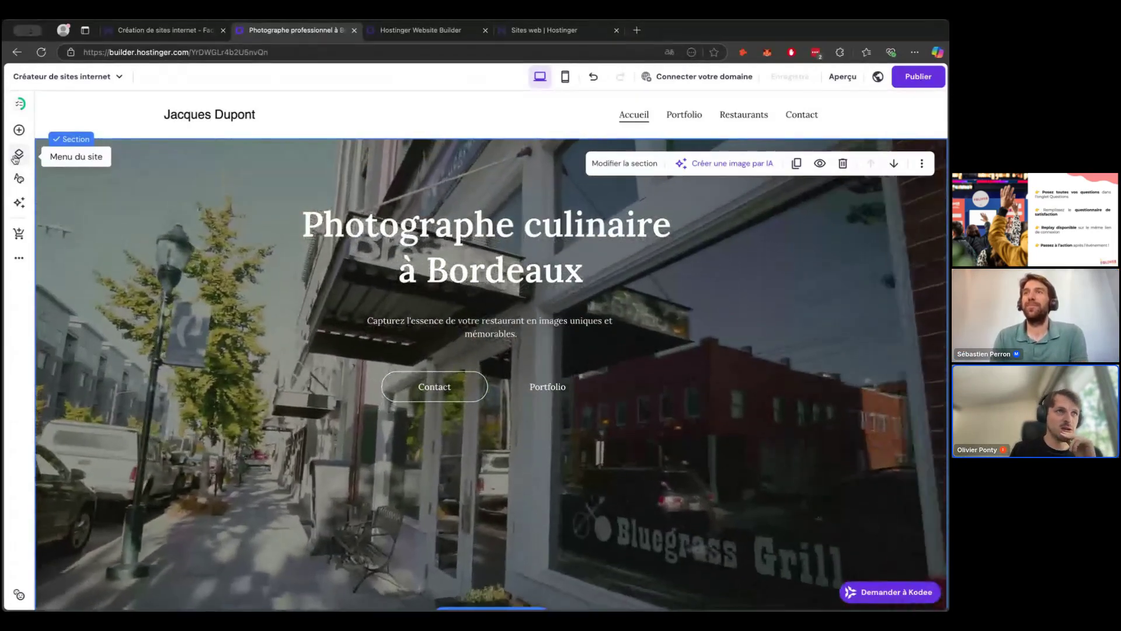
click(18, 176)
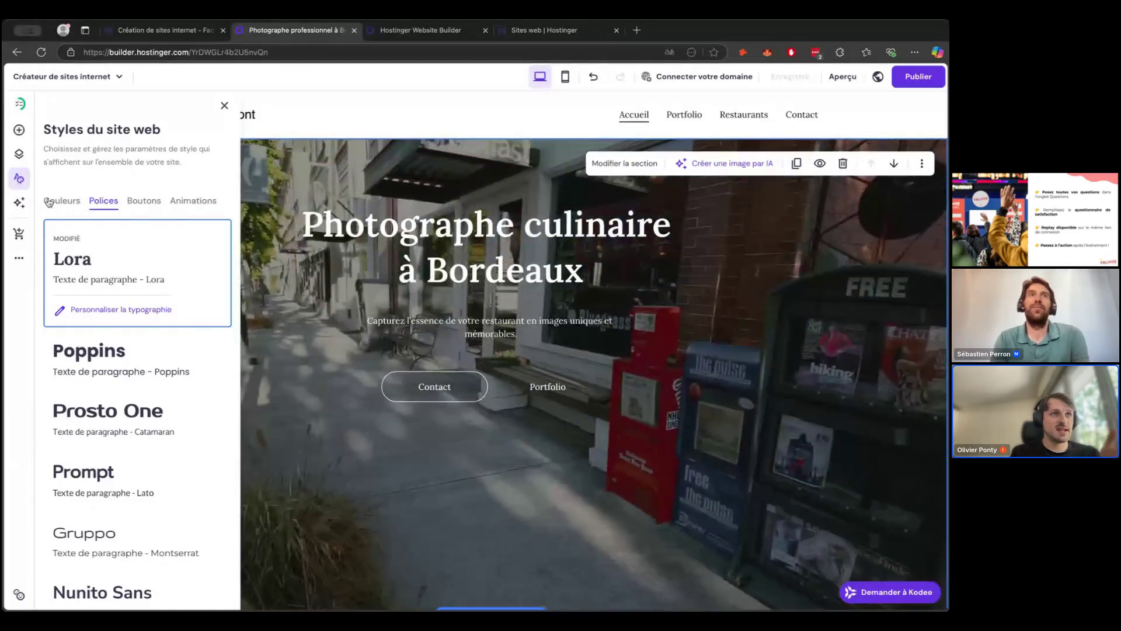
In Couleurs, start replacing the white and then #0D141A, cancelling without changing anything
click(50, 202)
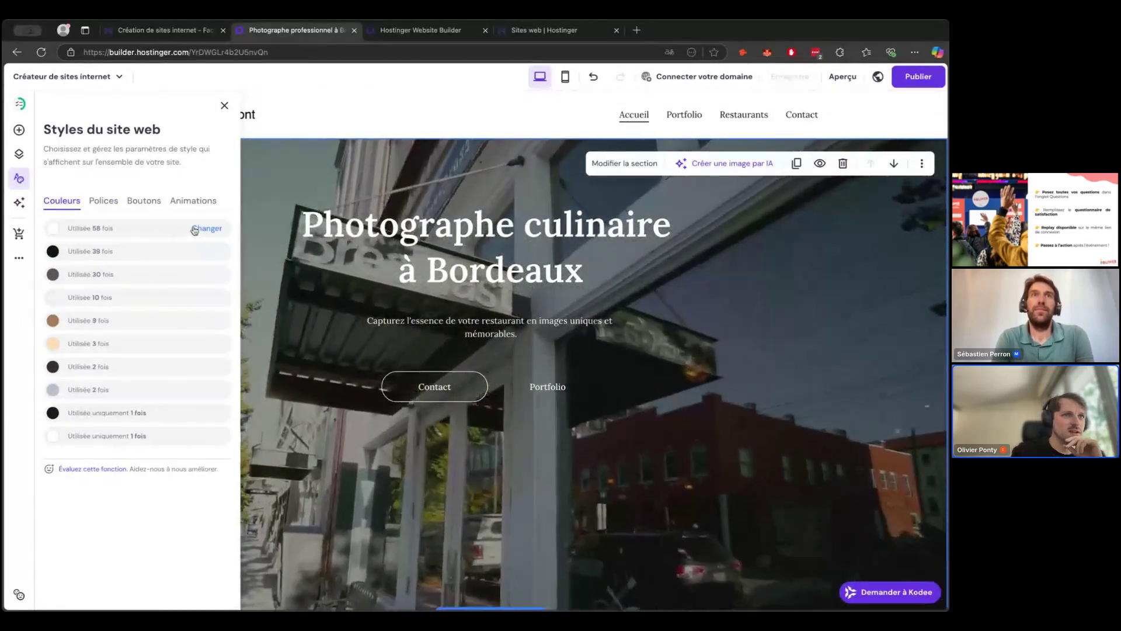
click(195, 229)
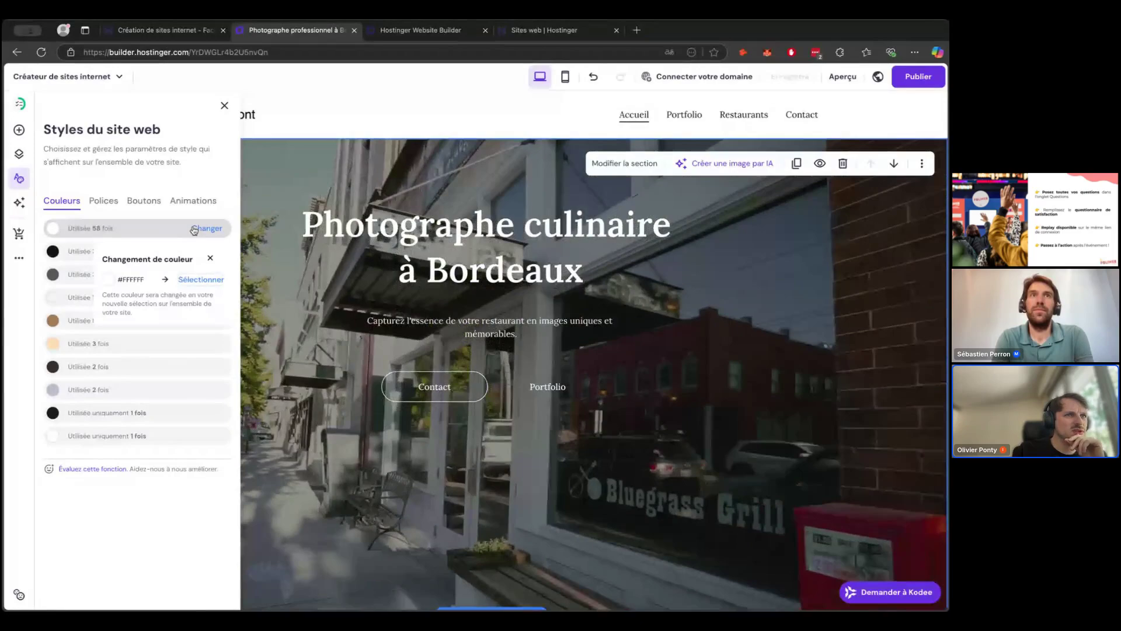
click(185, 281)
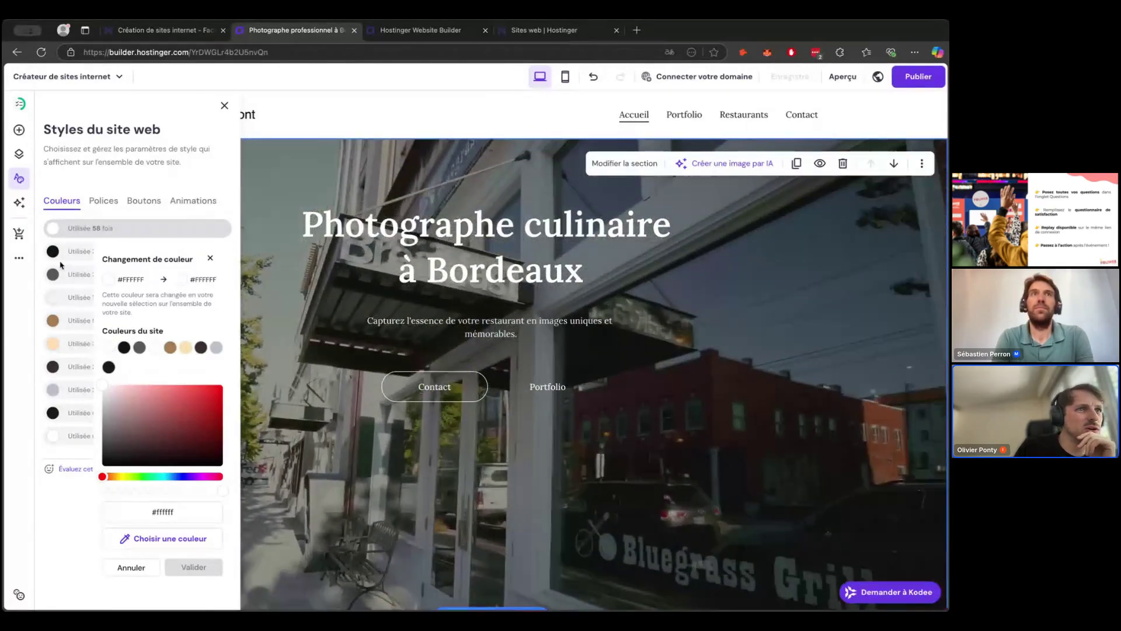
click(60, 254)
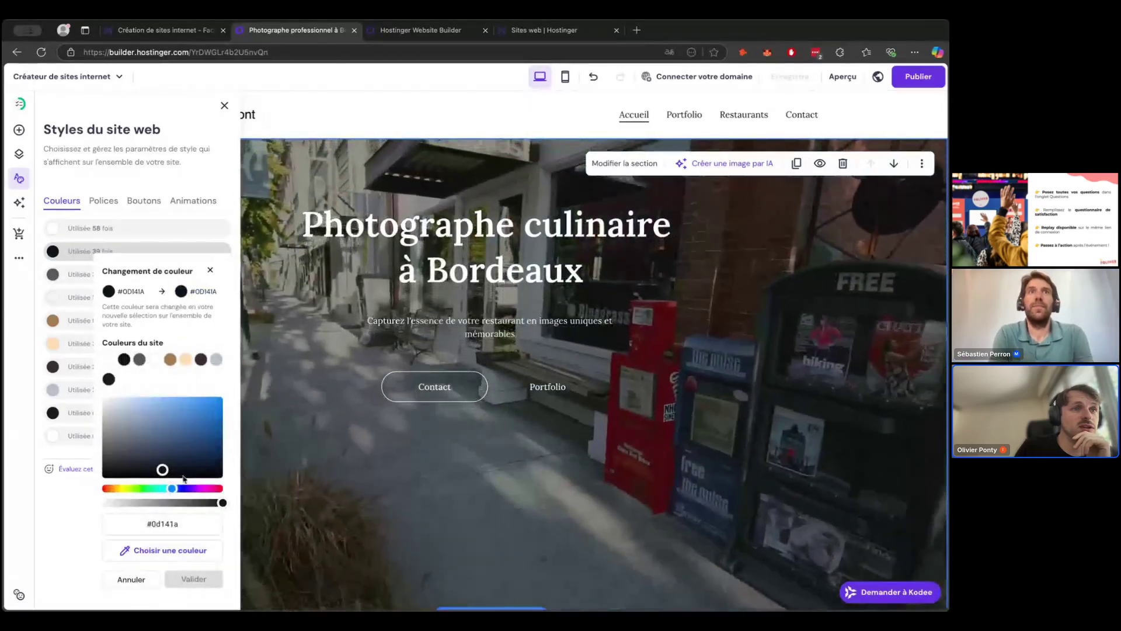
click(162, 522)
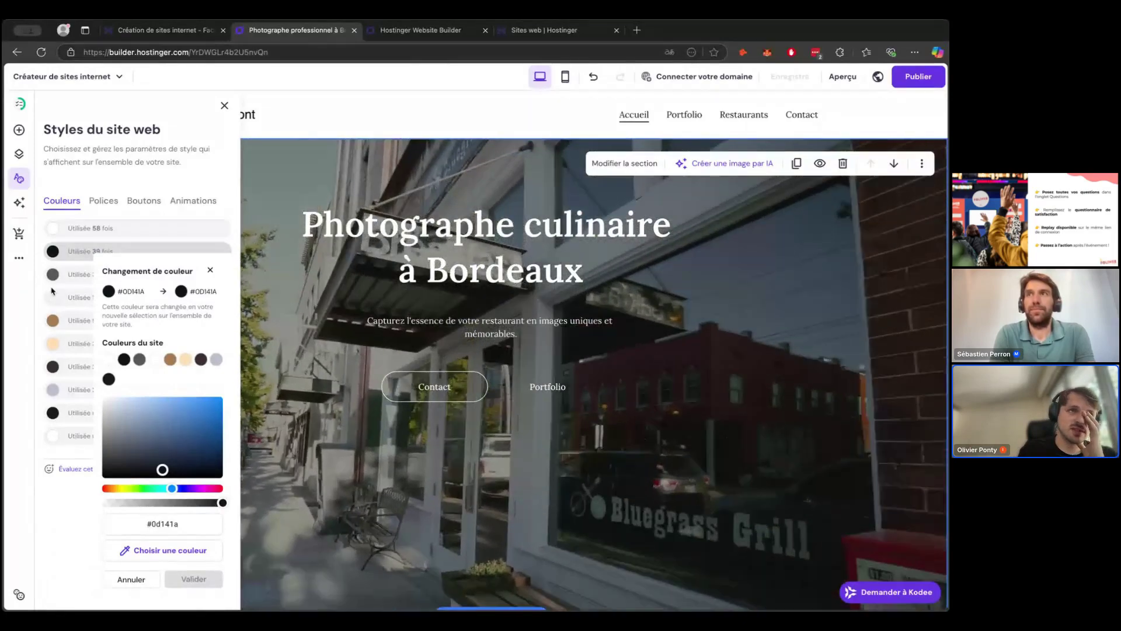
click(104, 180)
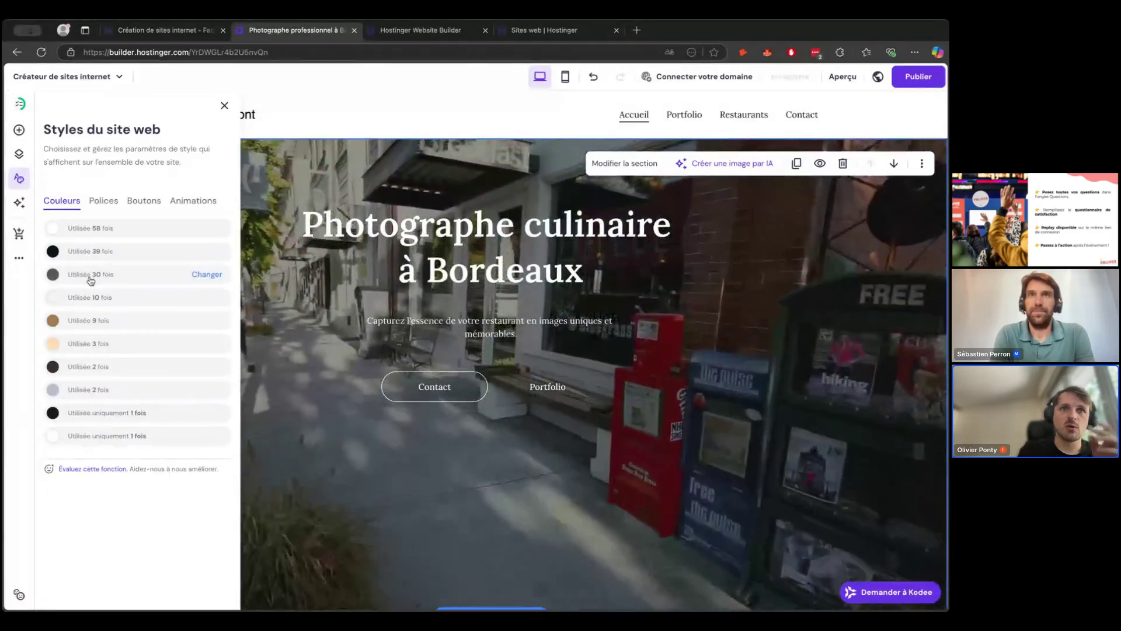
Close site styles and inspect the Projets section's background colour, leaving it #ffffff
click(667, 432)
scroll(670, 434, down, 3)
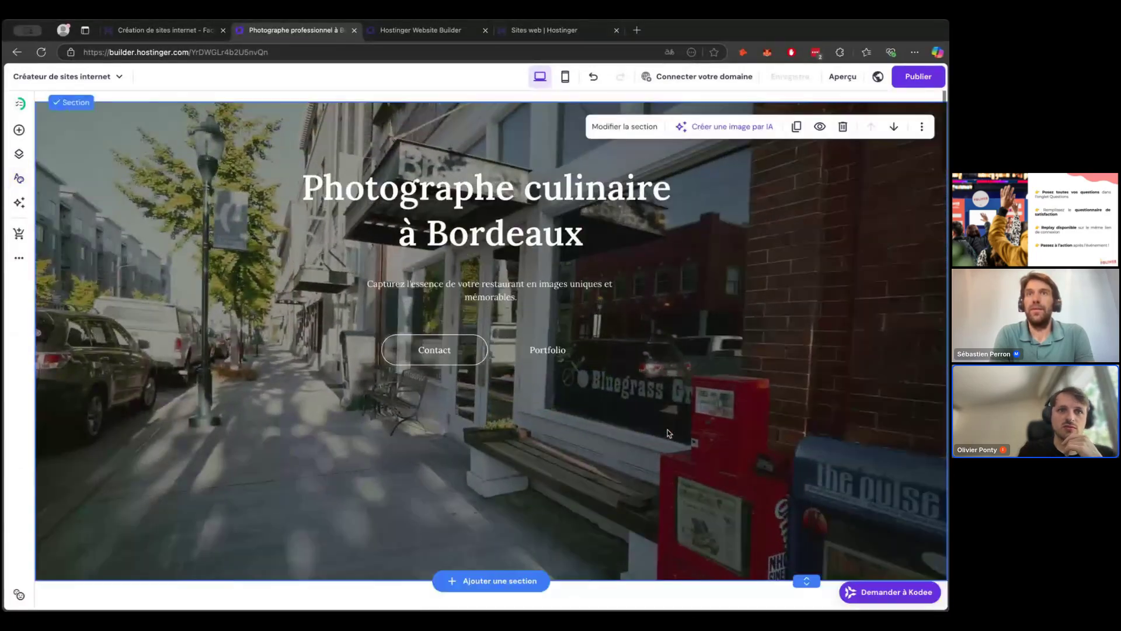
scroll(668, 433, down, 2)
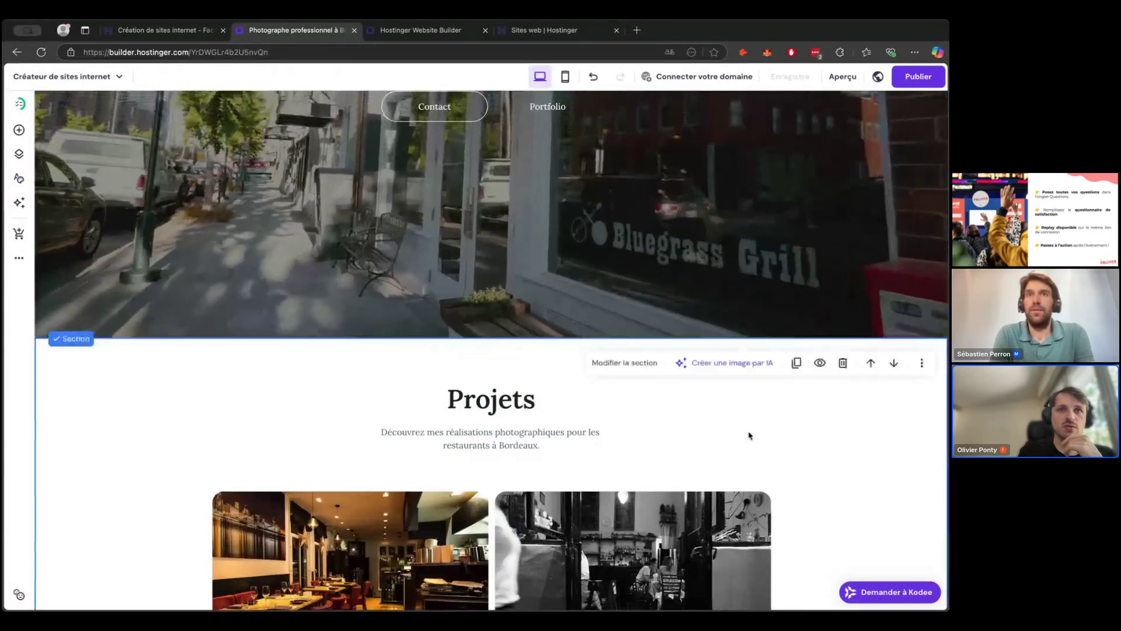
click(644, 363)
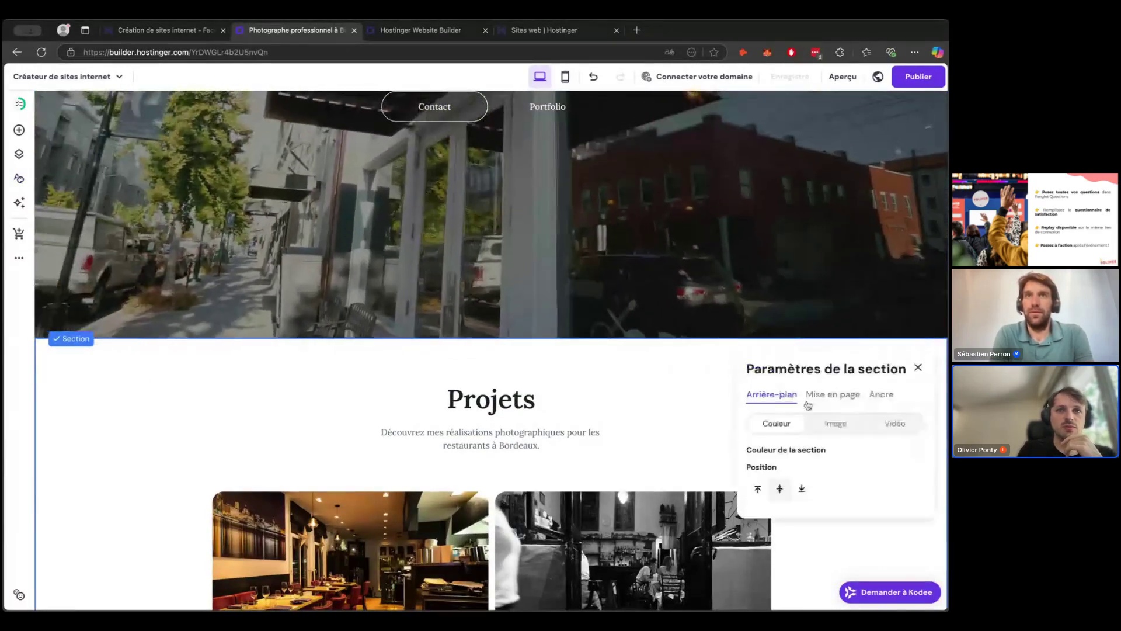
click(917, 449)
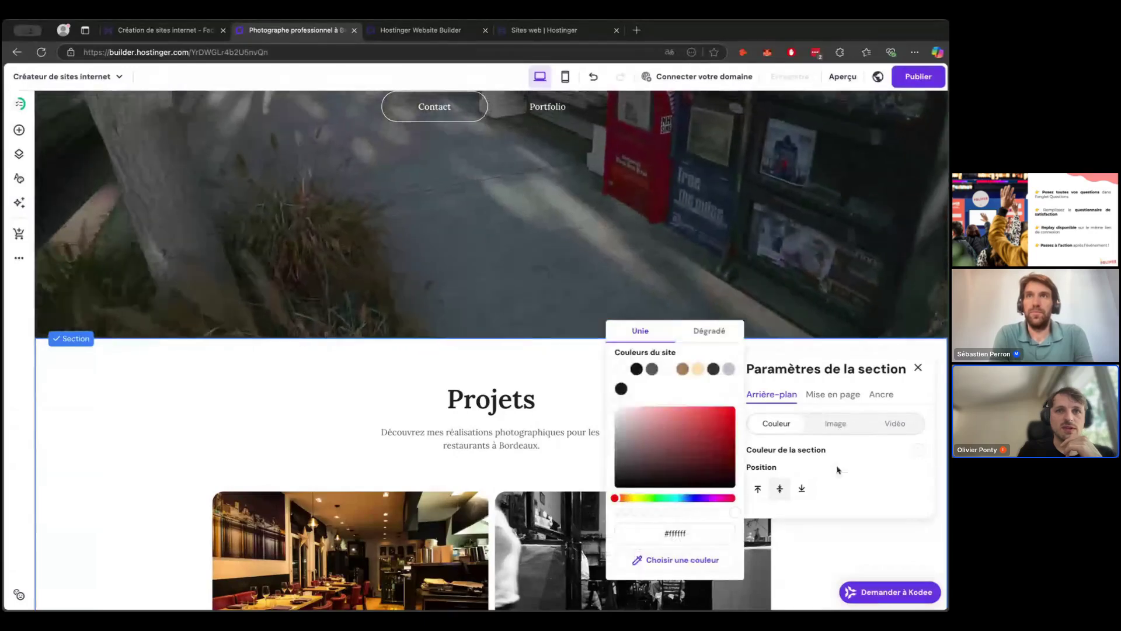
click(675, 531)
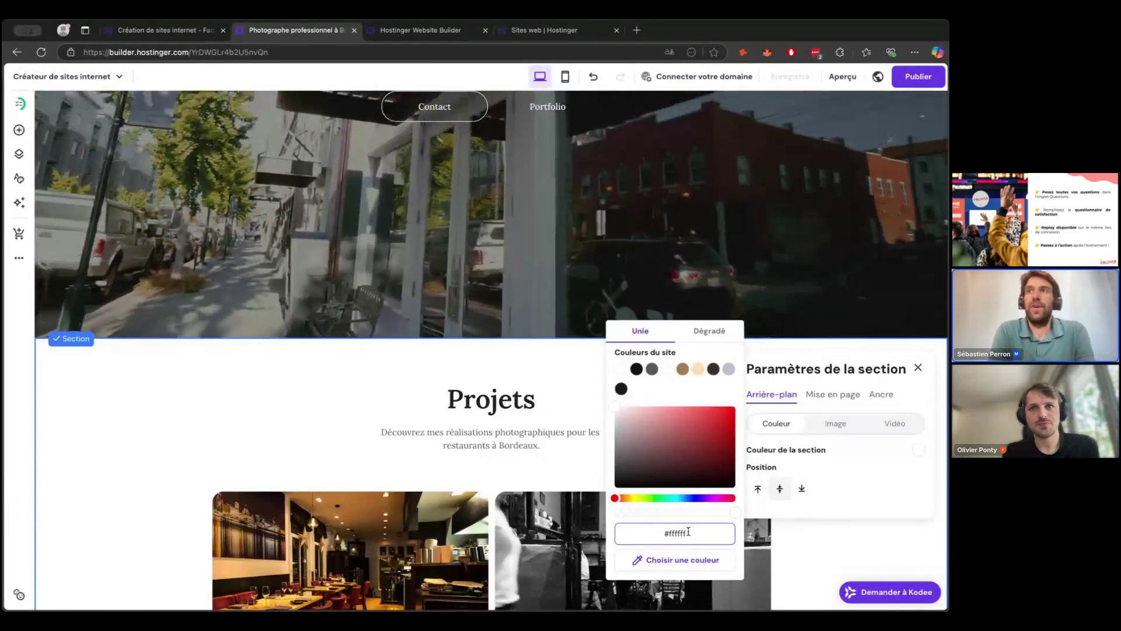
click(370, 417)
click(372, 415)
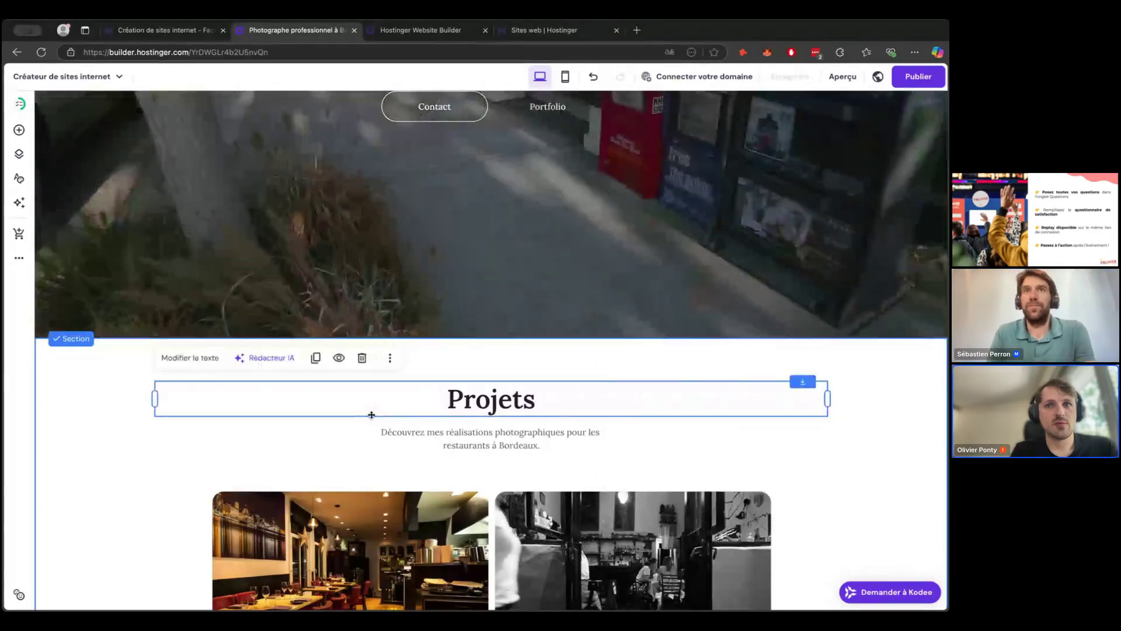
scroll(417, 292, up, 5)
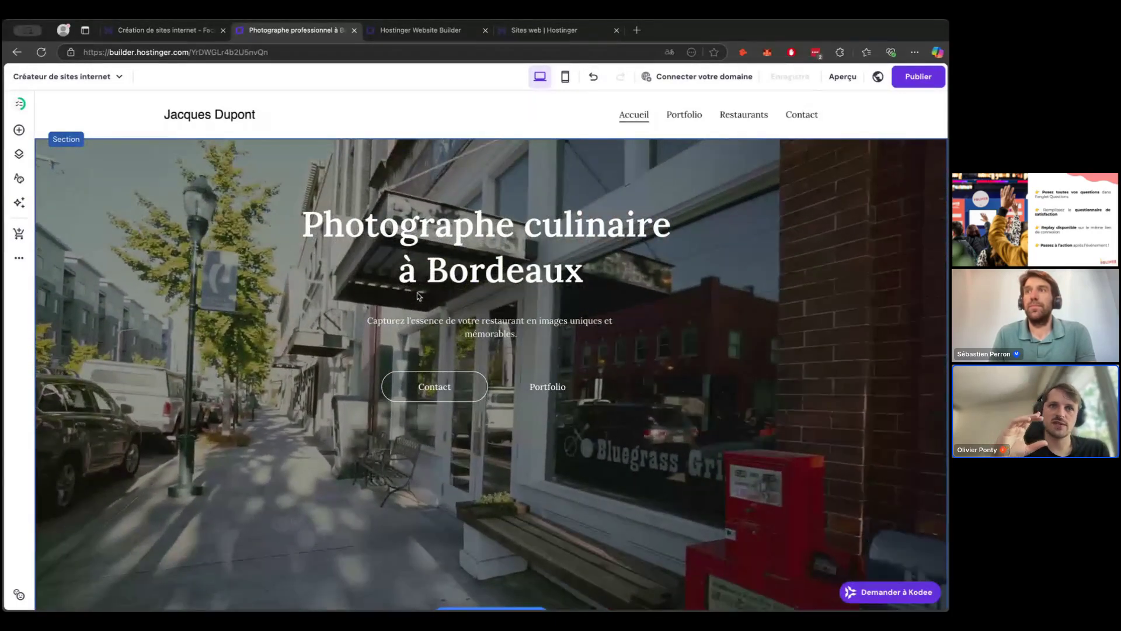
scroll(417, 293, down, 2)
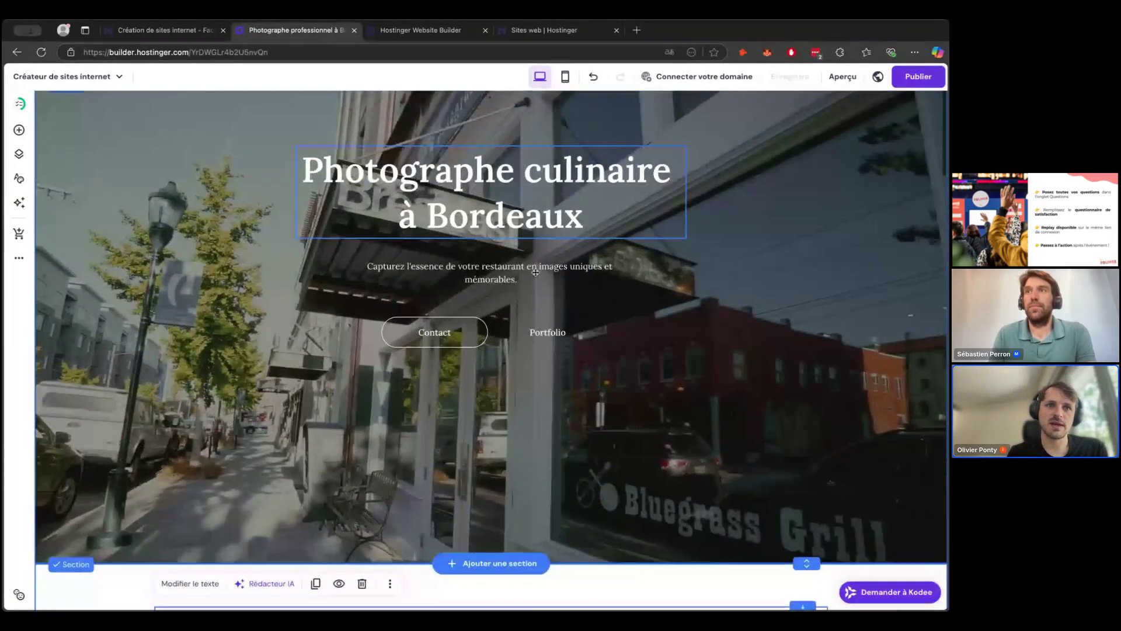
scroll(535, 272, down, 3)
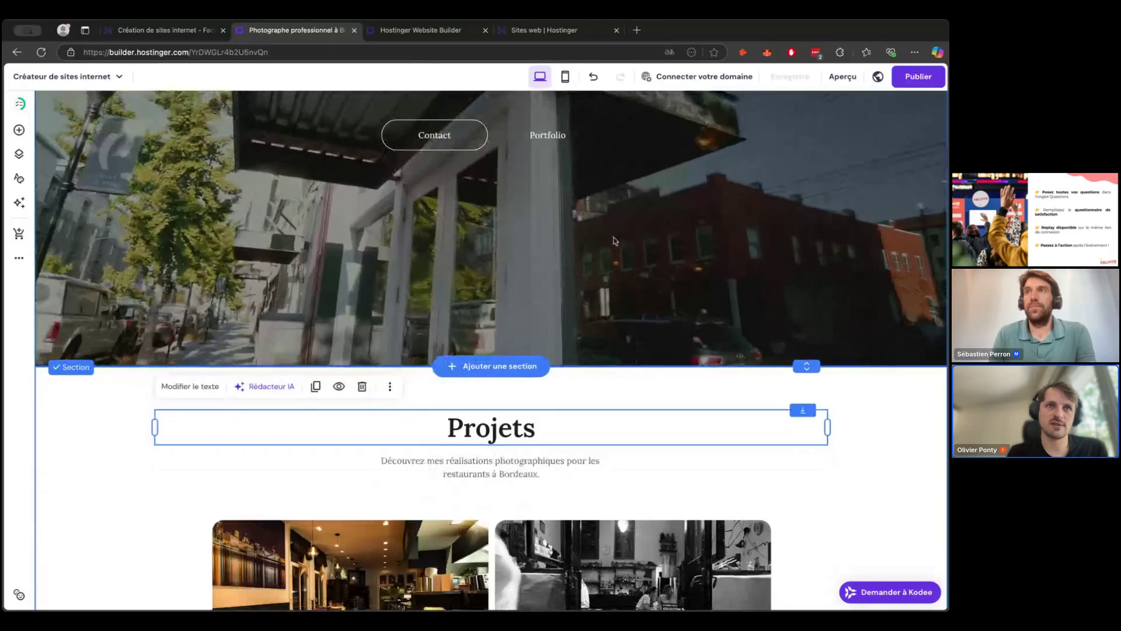
Drag the hero's section-height handle up to make it about 30 px shorter
scroll(614, 241, up, 2)
scroll(701, 350, down, 3)
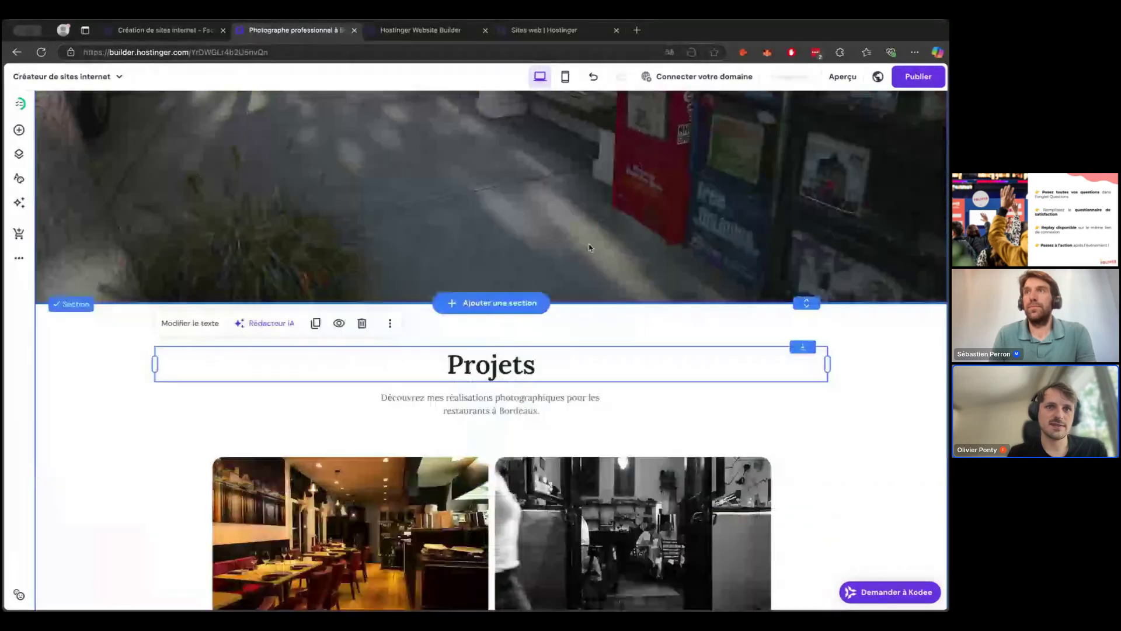
scroll(753, 408, down, 3)
scroll(737, 424, down, 2)
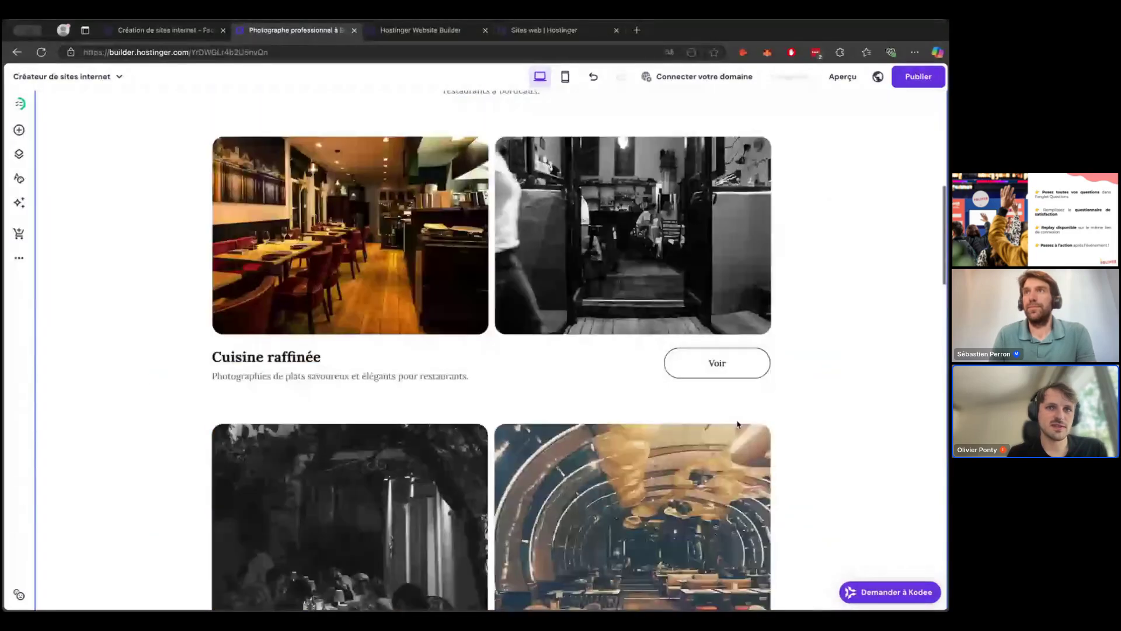
scroll(737, 424, down, 4)
mouse_move(808, 483)
mouse_down()
mouse_move(806, 431)
mouse_move(806, 510)
mouse_move(801, 466)
mouse_move(806, 476)
mouse_up()
scroll(835, 443, up, 5)
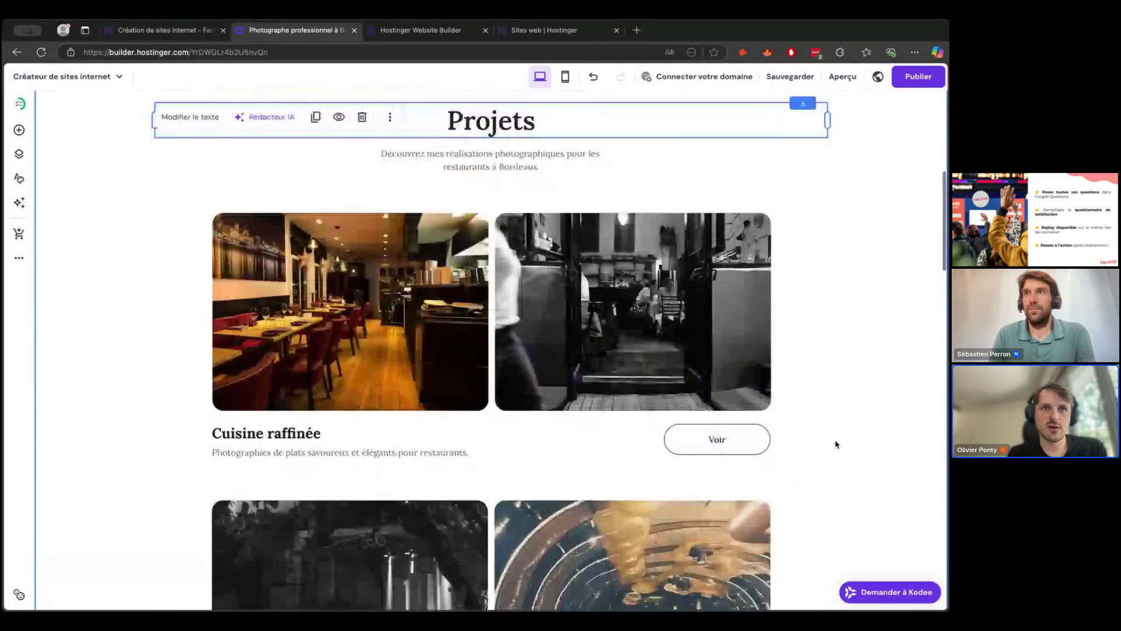
scroll(835, 443, up, 4)
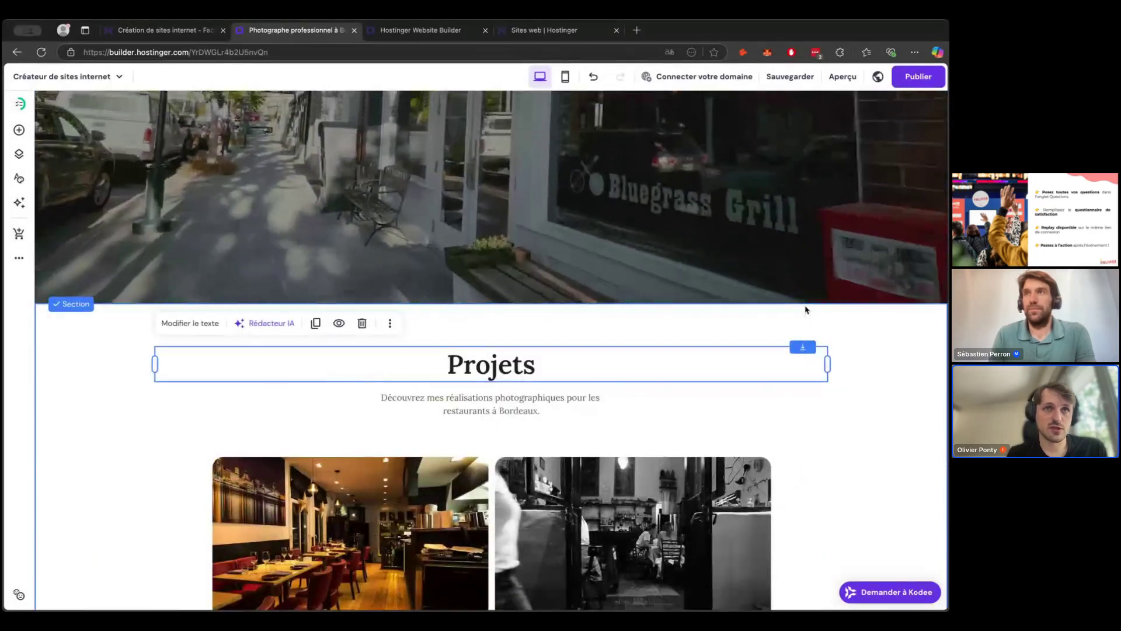
scroll(806, 309, up, 3)
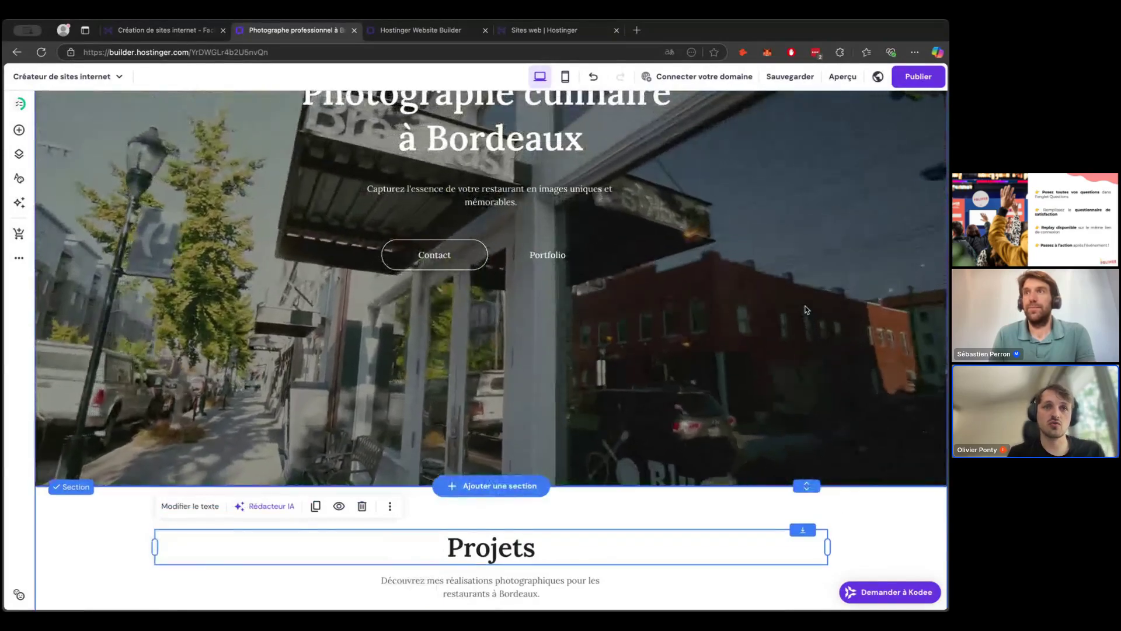
scroll(807, 327, down, 2)
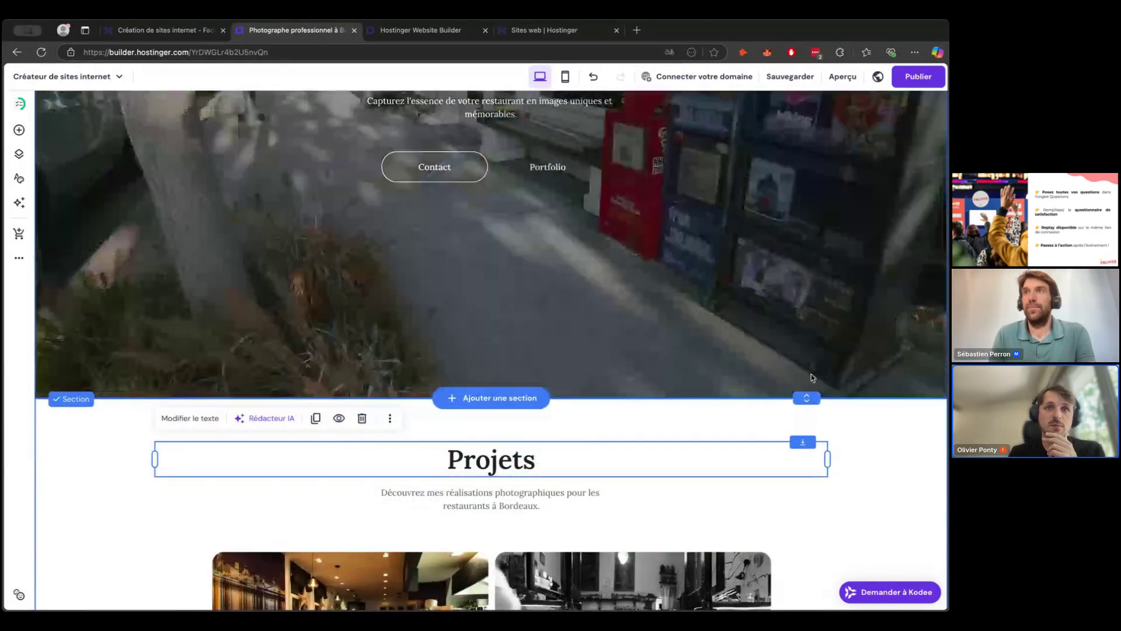
drag(807, 397, 807, 373)
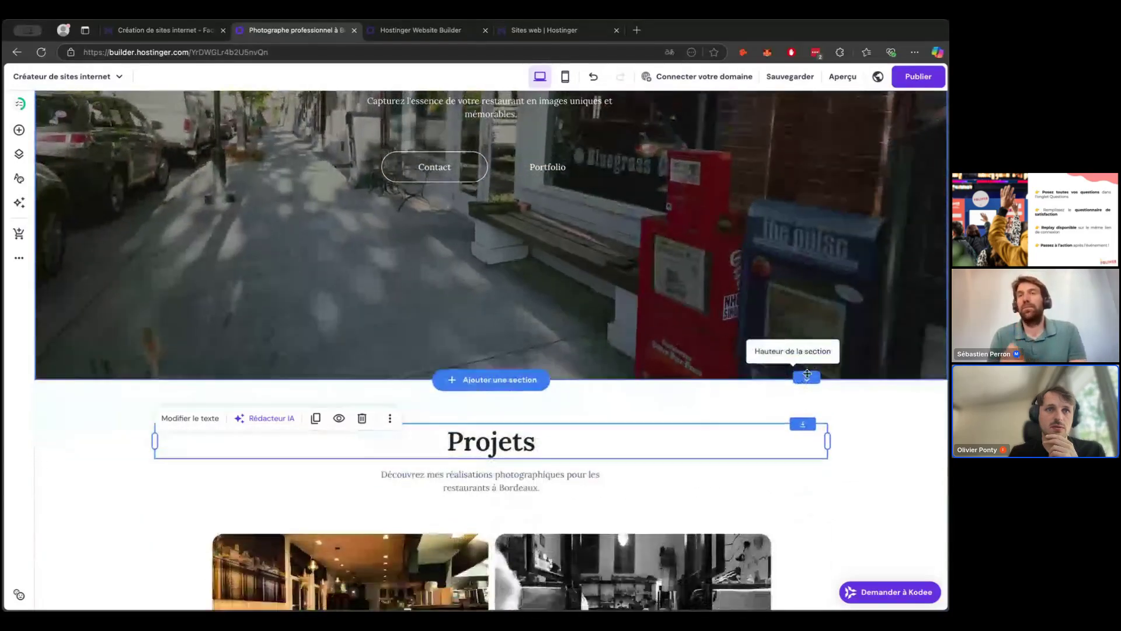
Check the new layout by selecting the hero and Projets sections, ending on the whole Projets section
scroll(851, 408, down, 3)
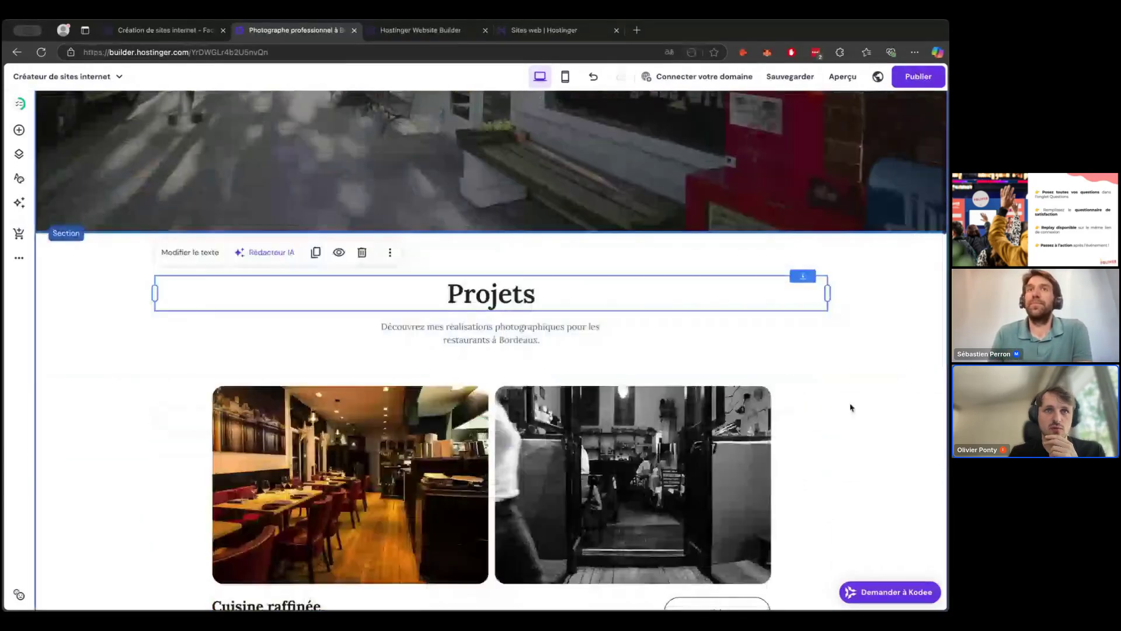
click(823, 366)
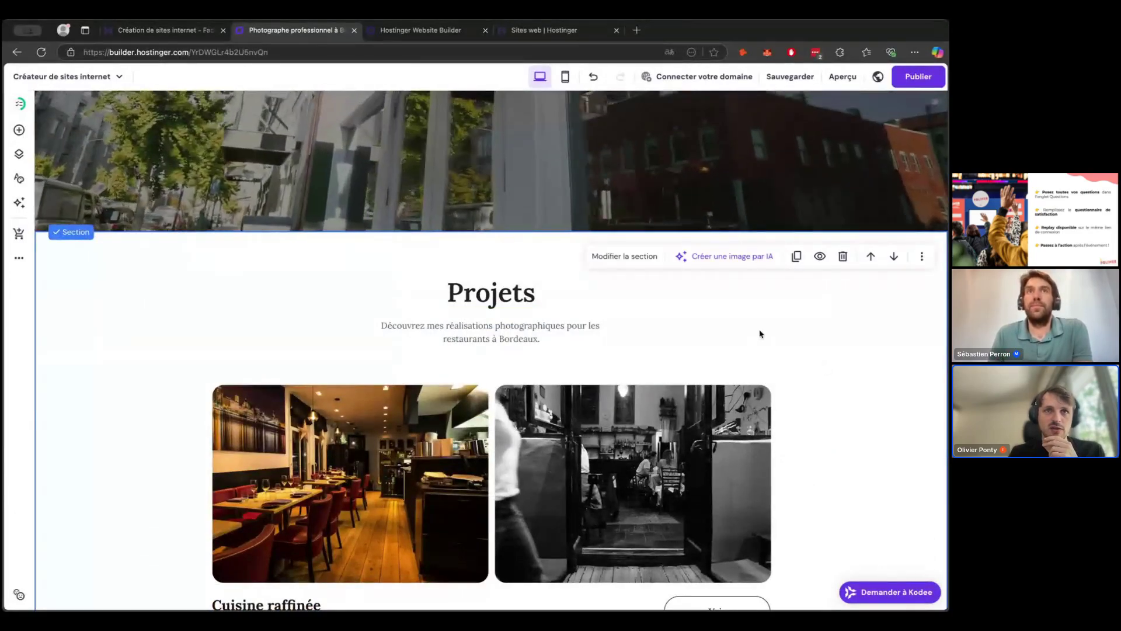
scroll(760, 334, up, 3)
click(653, 287)
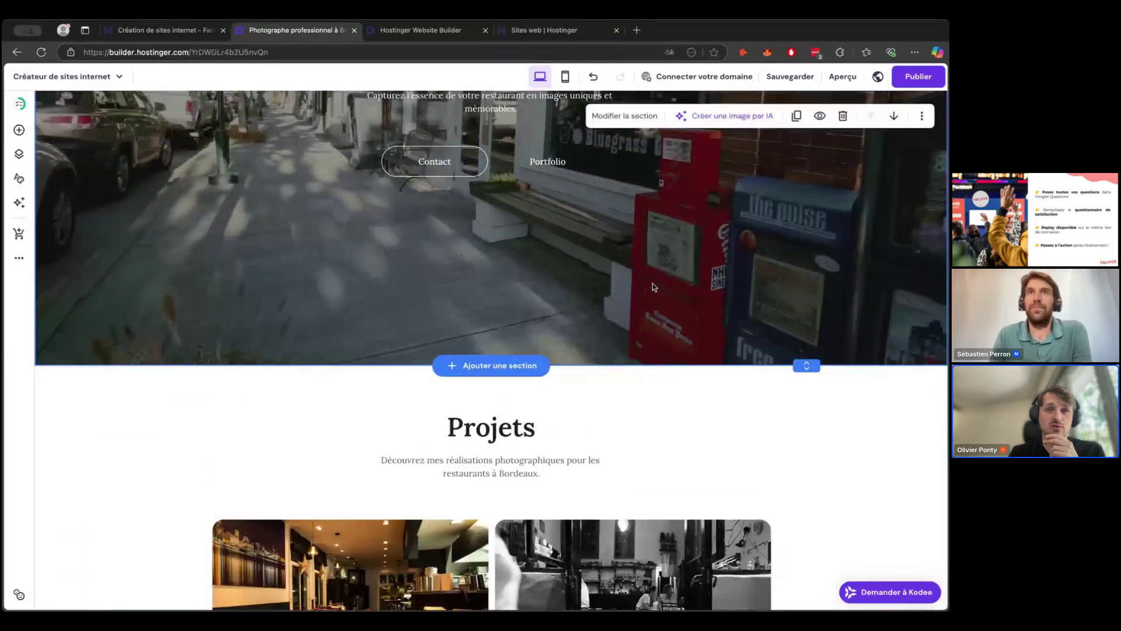
scroll(652, 425, up, 2)
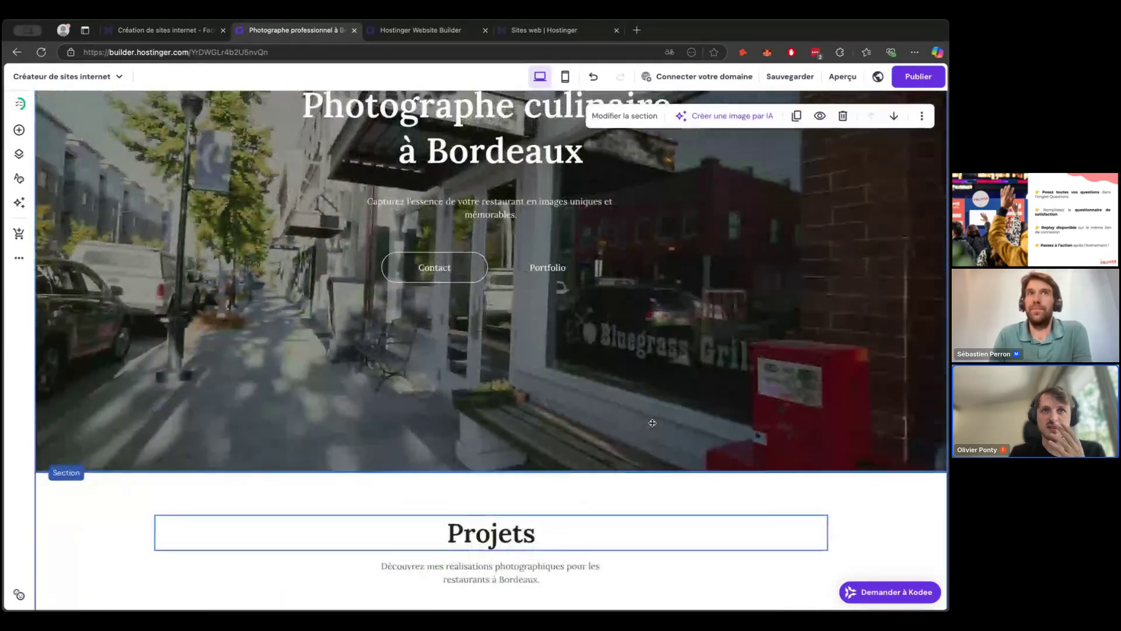
scroll(649, 380, down, 2)
scroll(646, 303, up, 1)
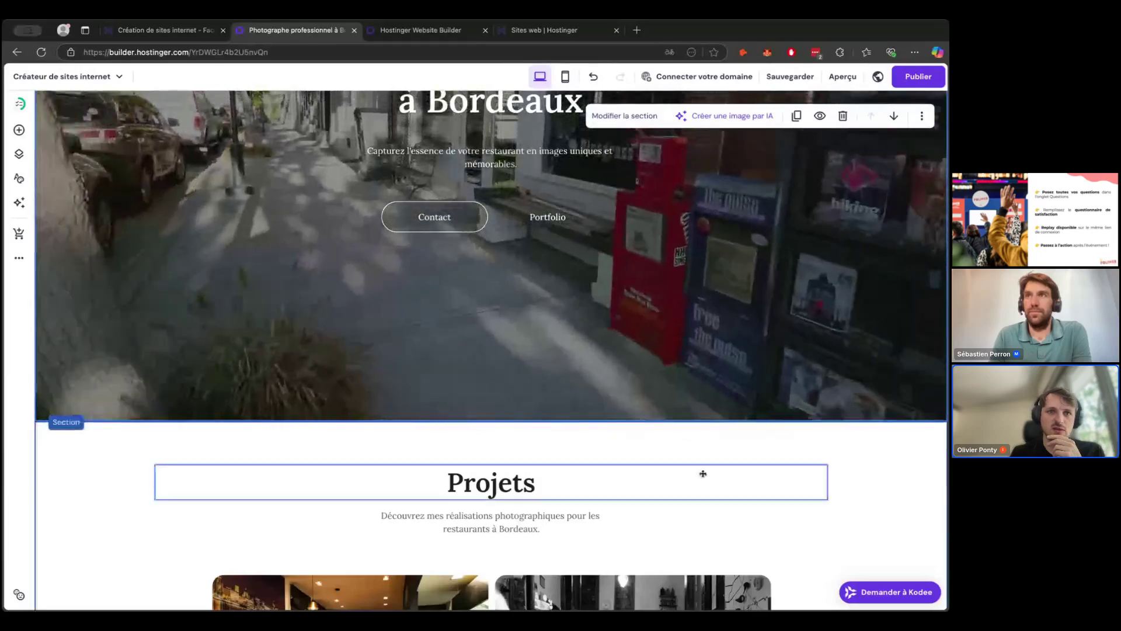
click(705, 482)
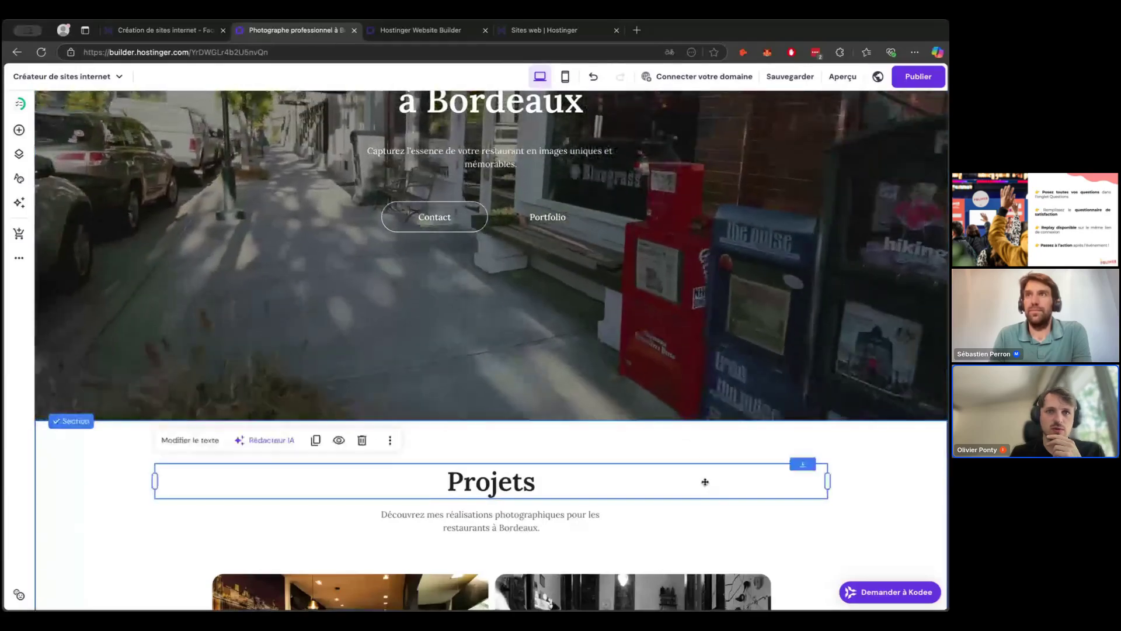
click(857, 488)
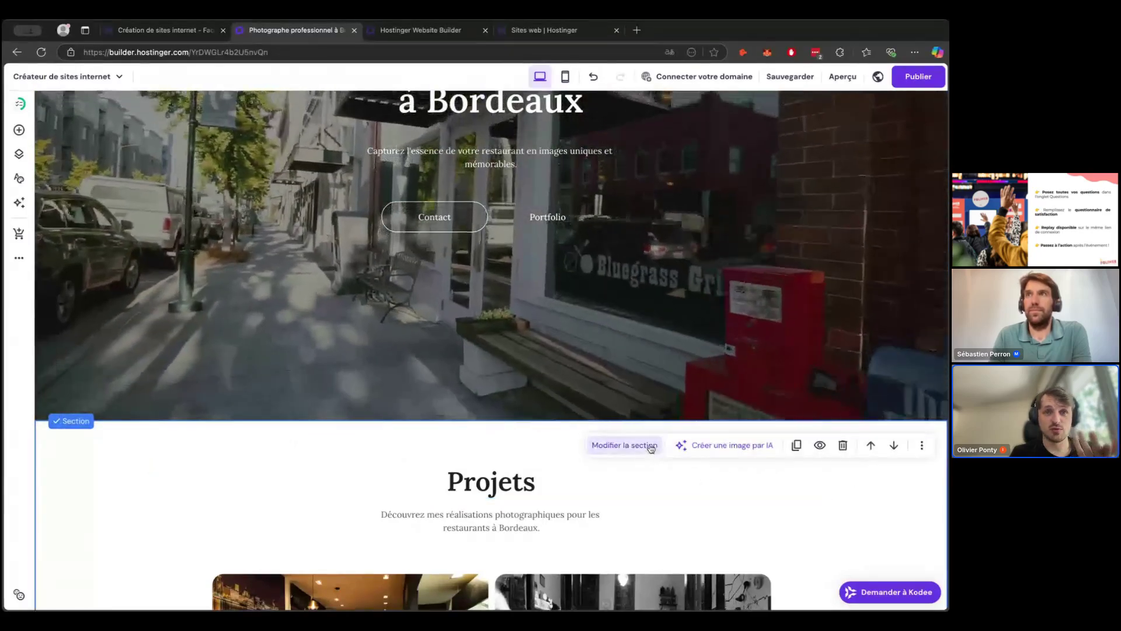
Try a video background on the Projets section at 70% opacity, then close its settings
click(650, 446)
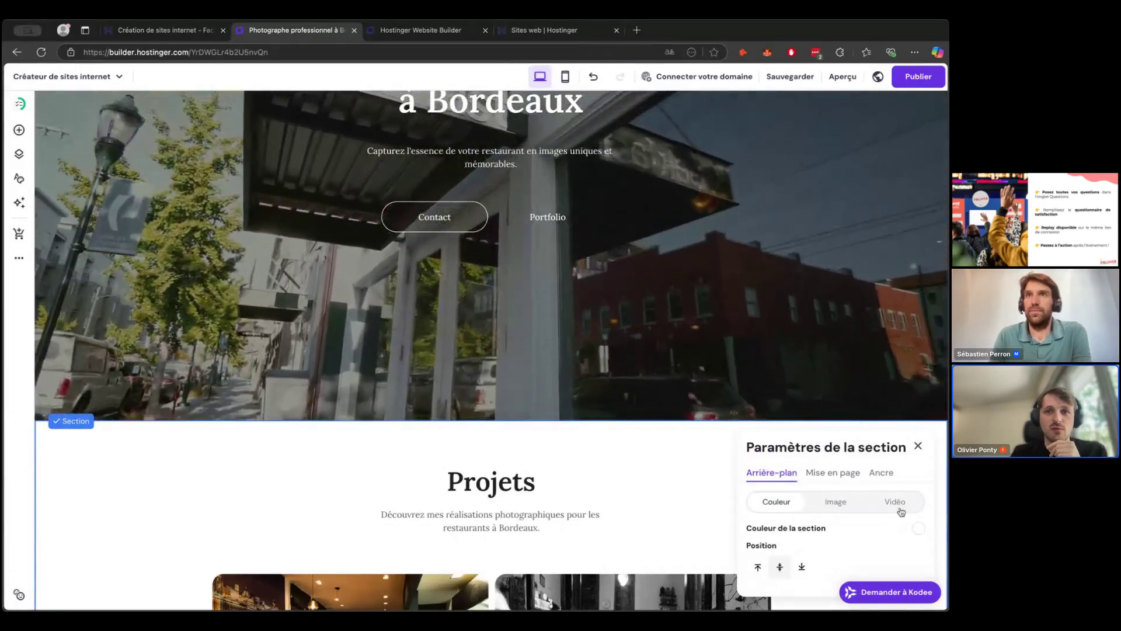
click(895, 504)
drag(864, 503, 805, 503)
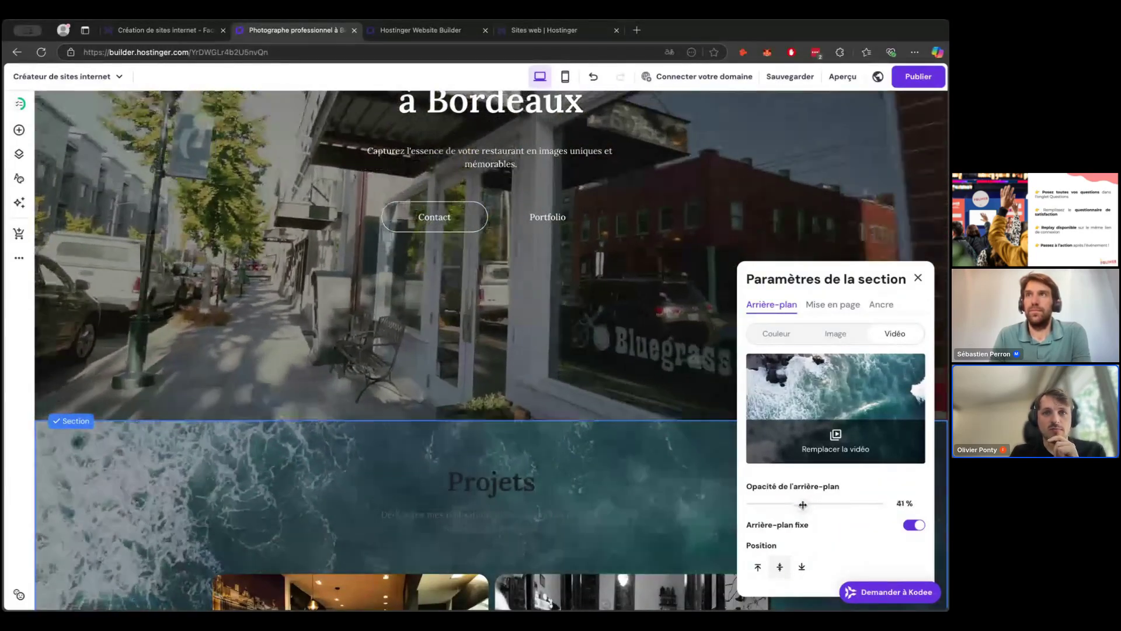
scroll(672, 479, down, 1)
click(672, 471)
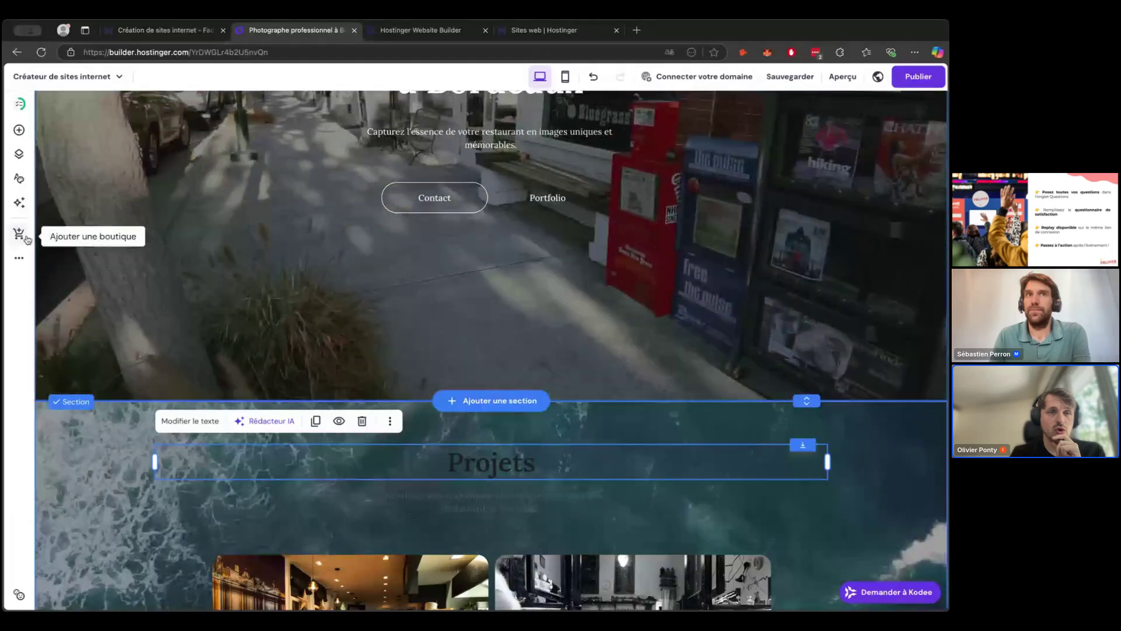
Switch the Projets section's background to a plain Couleur and close its settings
scroll(501, 261, down, 5)
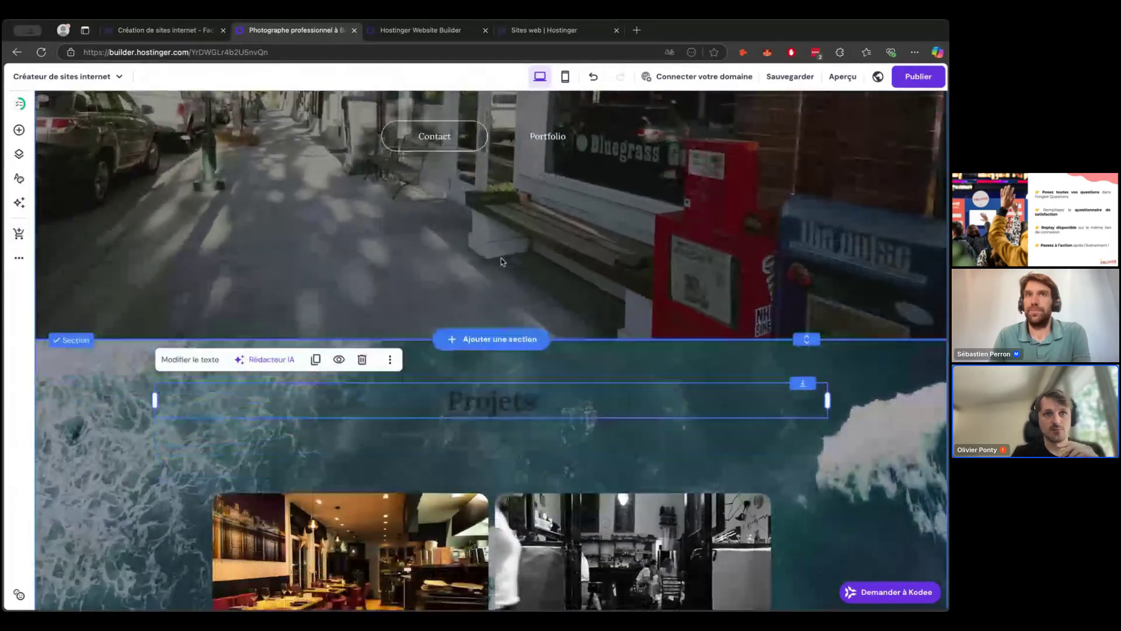
scroll(501, 261, down, 1)
click(878, 226)
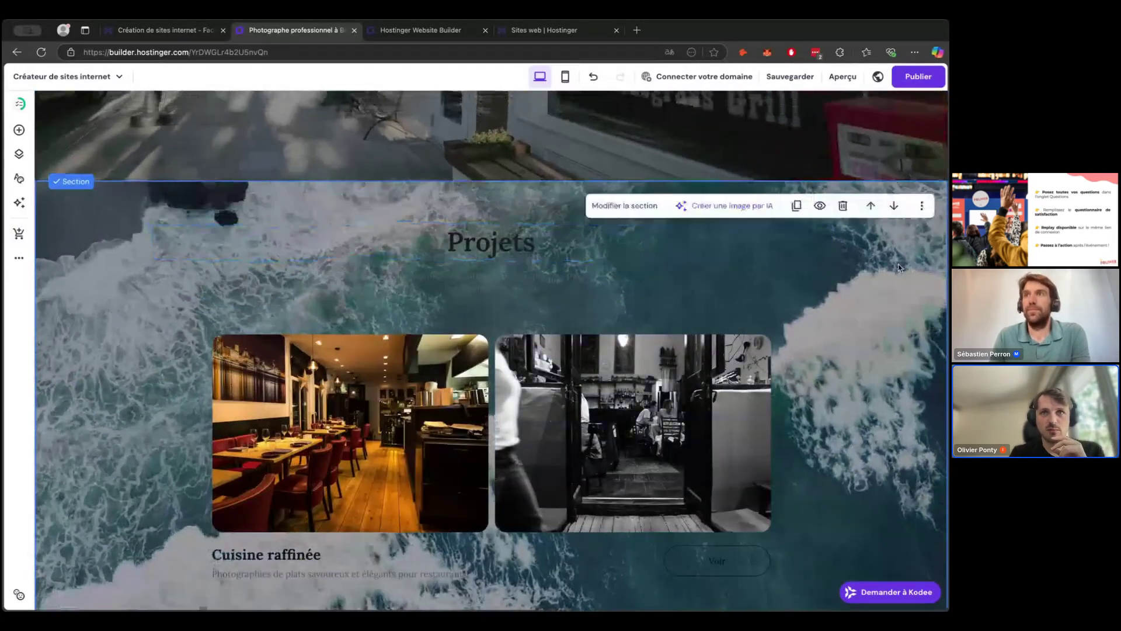
click(624, 206)
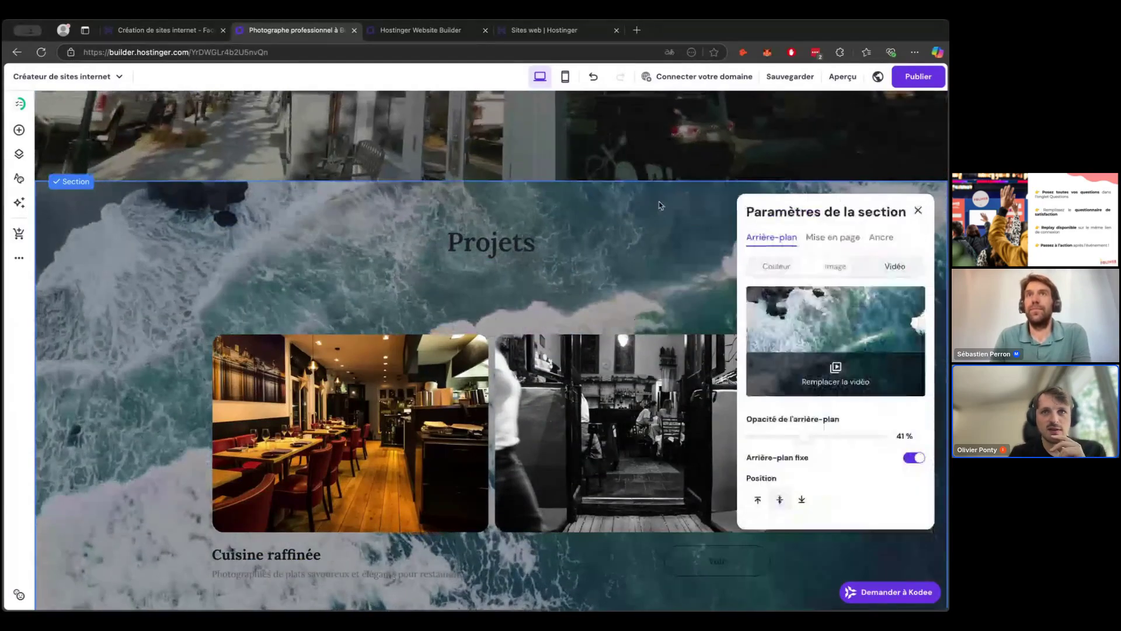
click(774, 266)
click(689, 269)
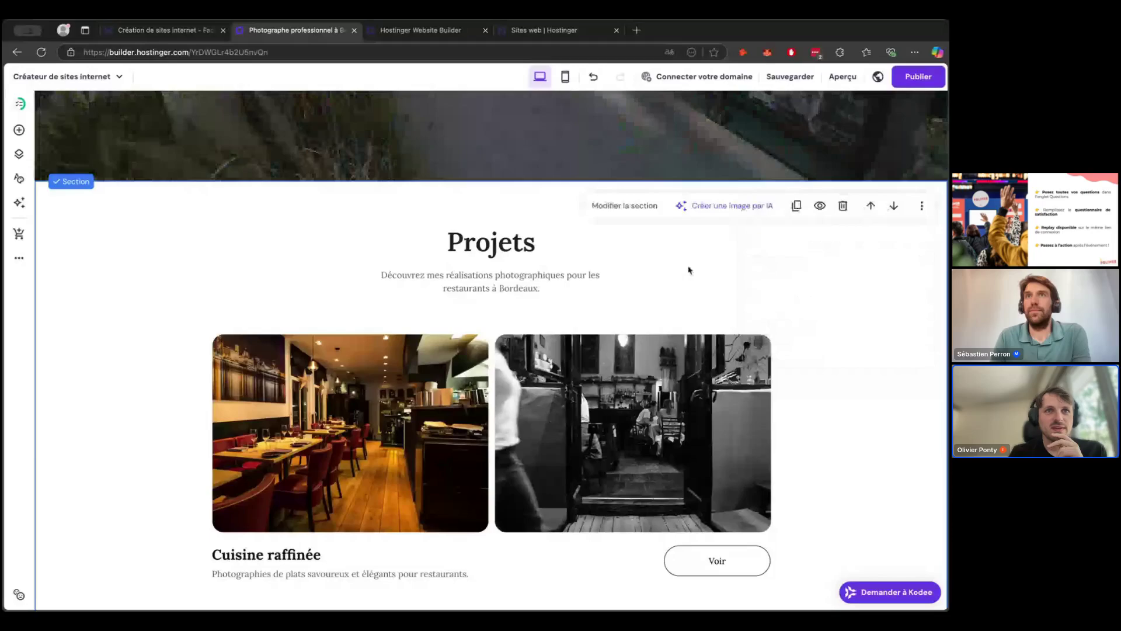
scroll(689, 270, up, 3)
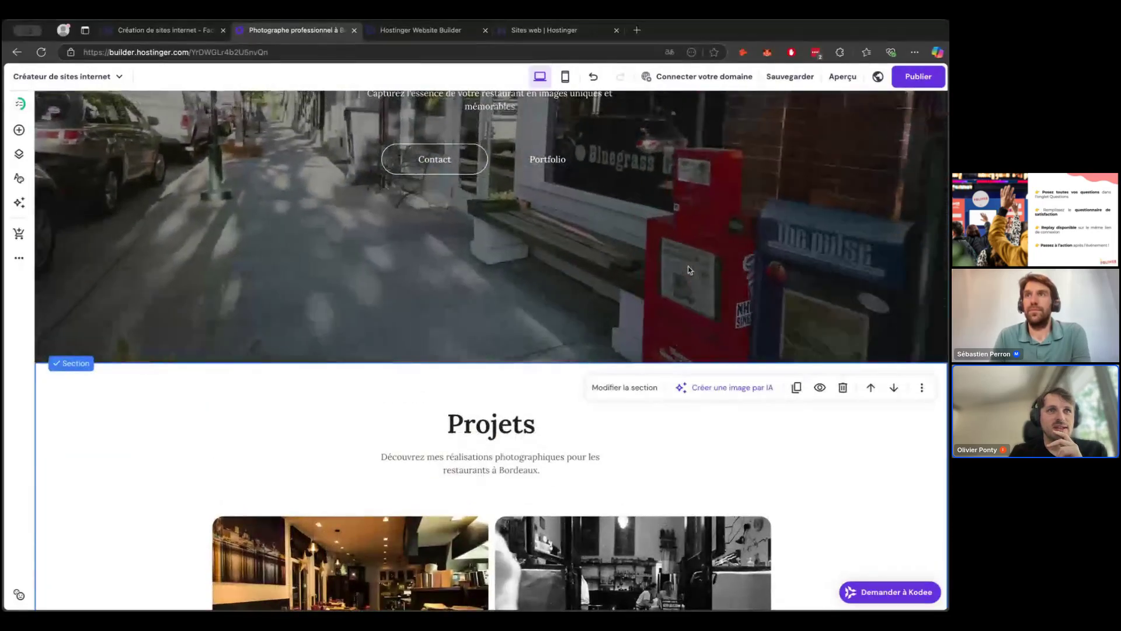
scroll(690, 270, up, 2)
click(690, 270)
scroll(690, 270, up, 2)
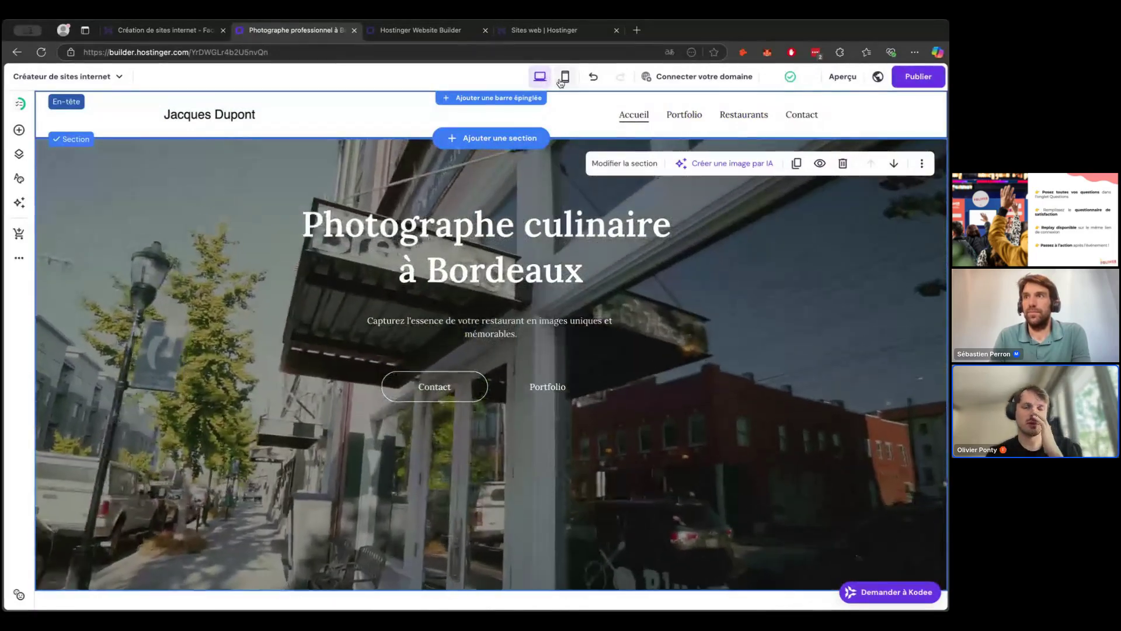
click(564, 82)
click(539, 79)
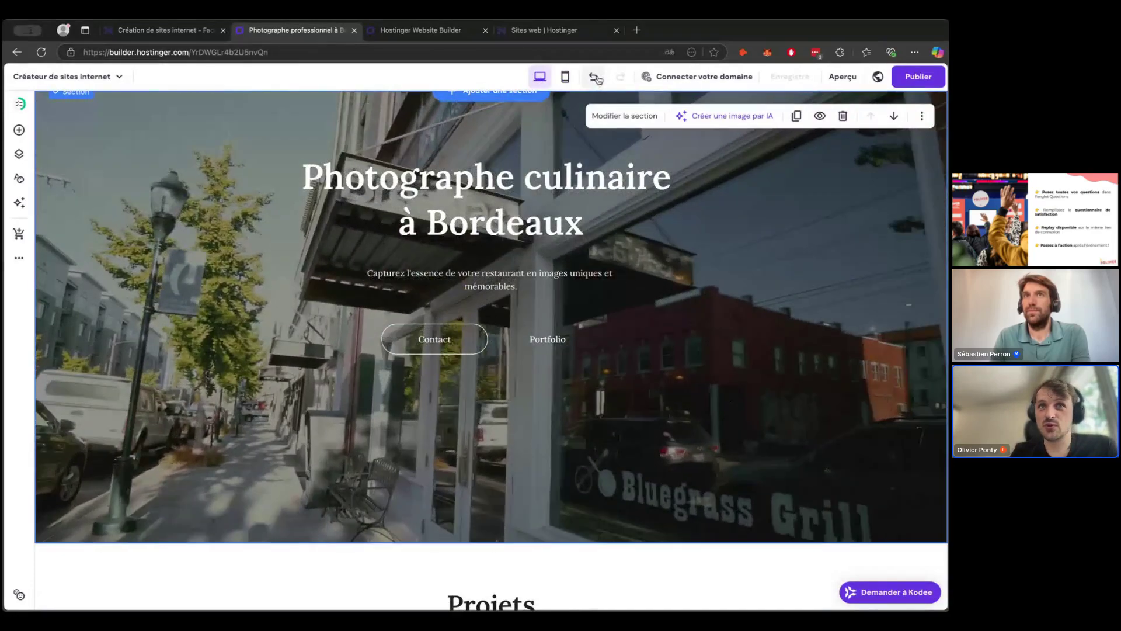
mouse_move(708, 77)
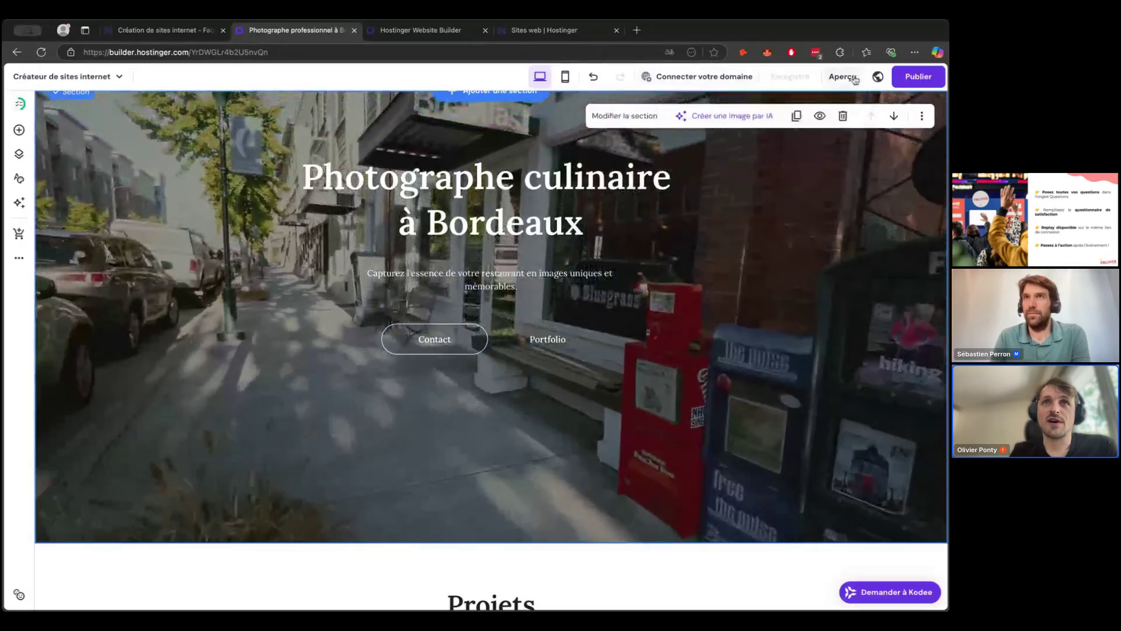
Open the live preview of the site and scroll through its desktop layout
click(848, 78)
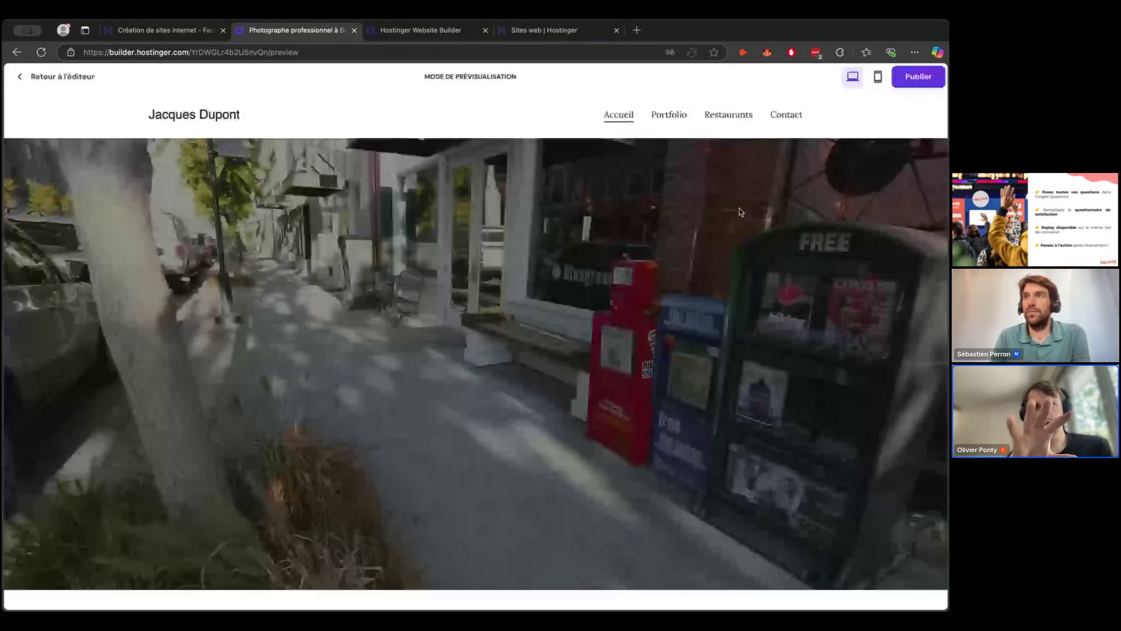
scroll(675, 246, down, 6)
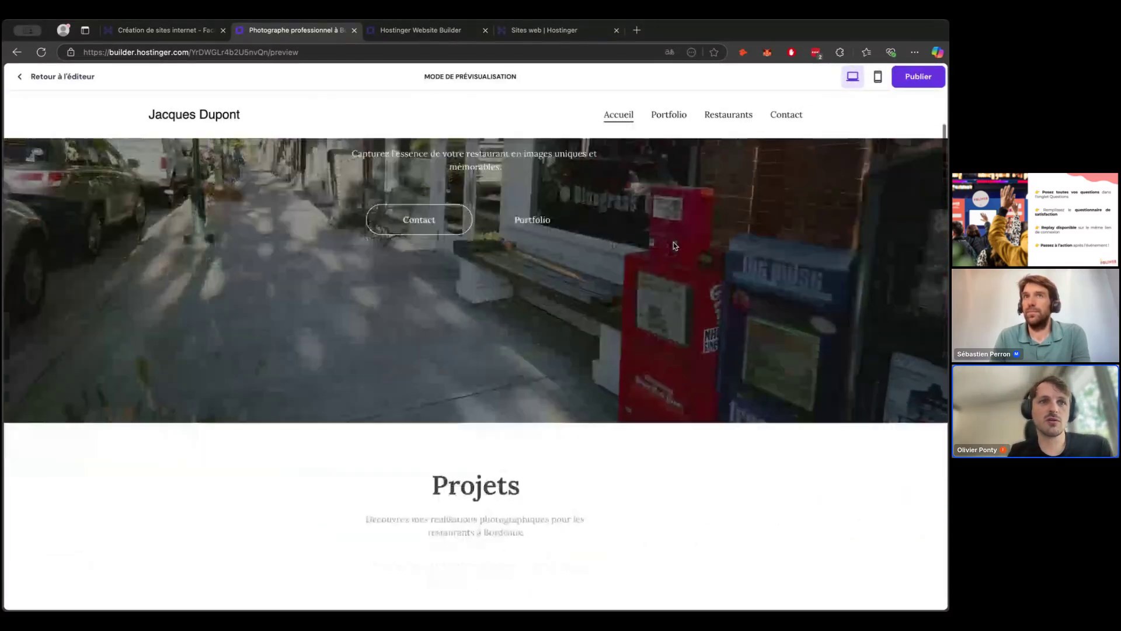
scroll(828, 311, down, 3)
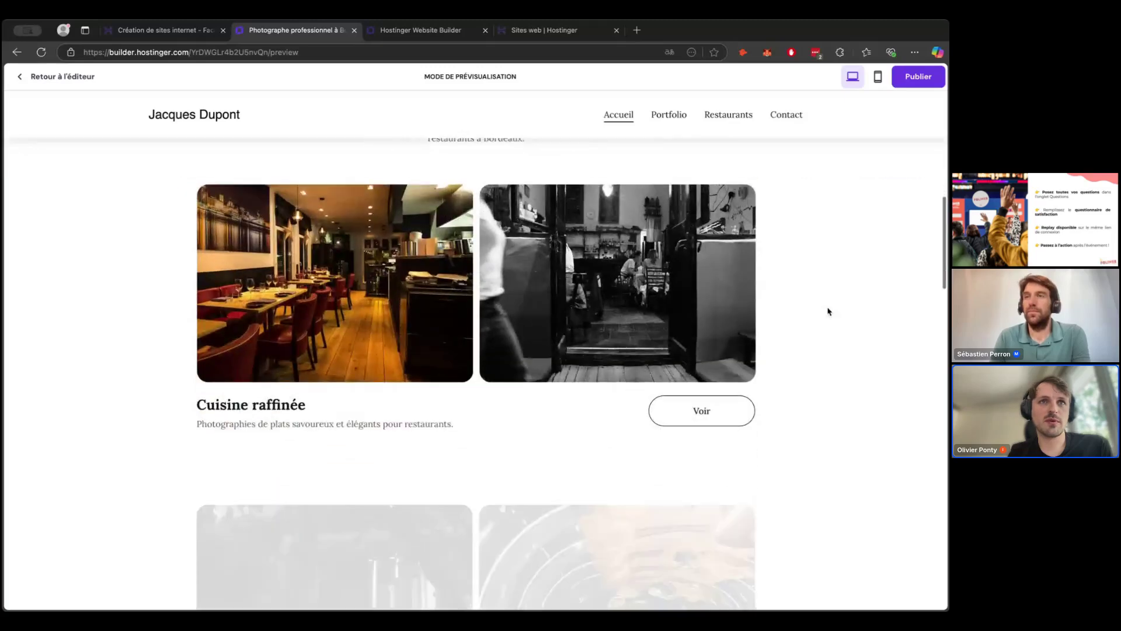
scroll(828, 312, up, 1)
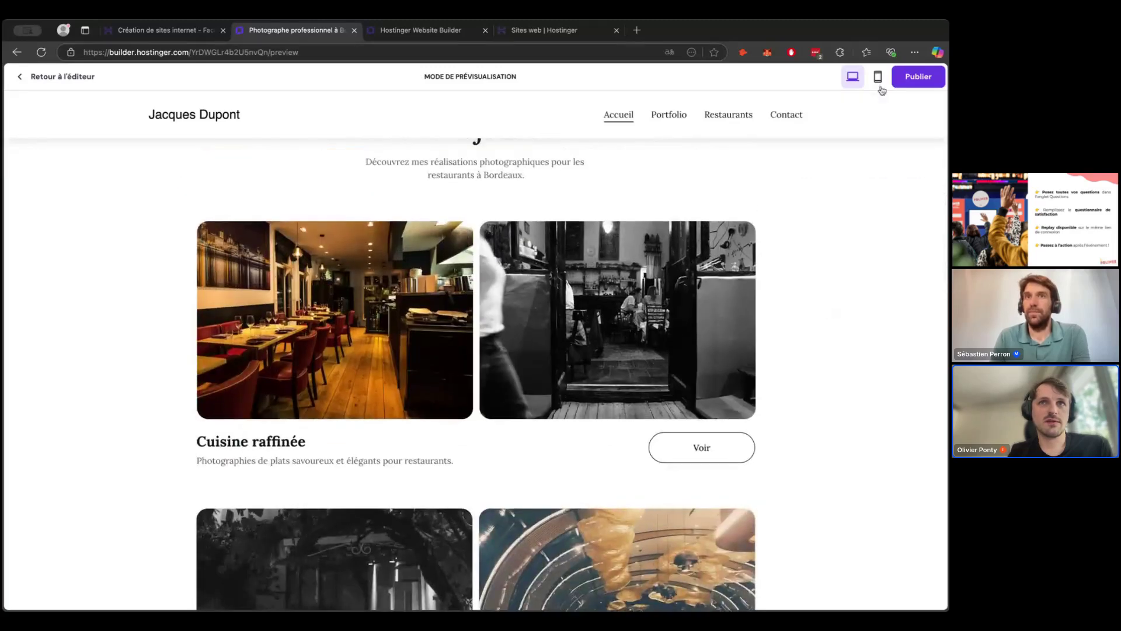
Switch the preview to phone size and scroll down to the 'Photographe passionné à Bordeaux' section
click(880, 83)
scroll(556, 253, down, 1)
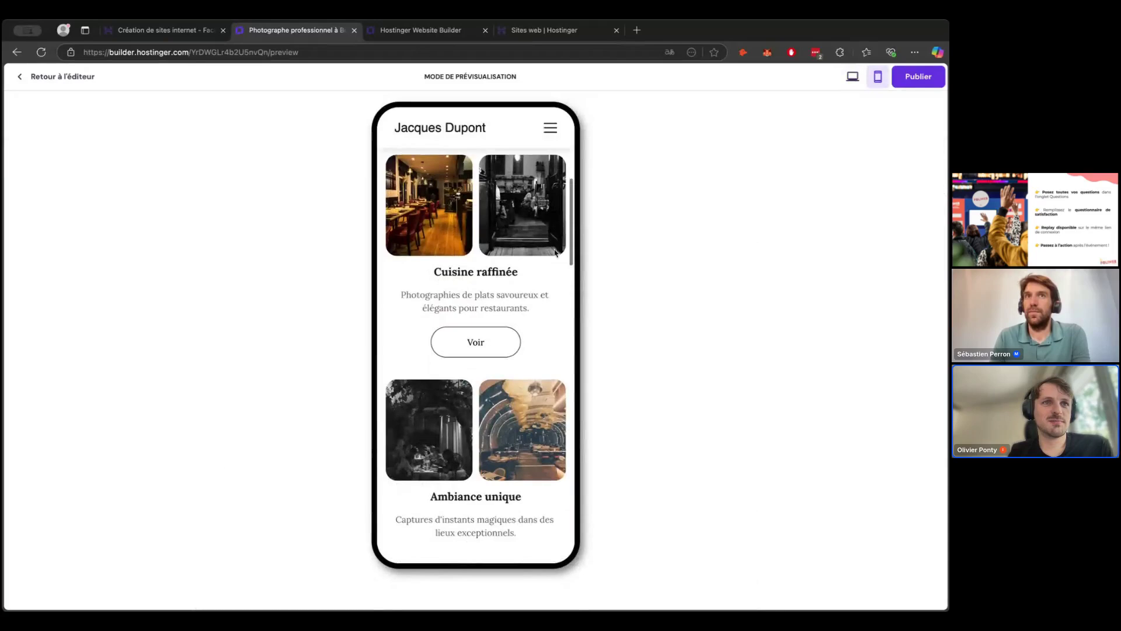
scroll(555, 253, down, 2)
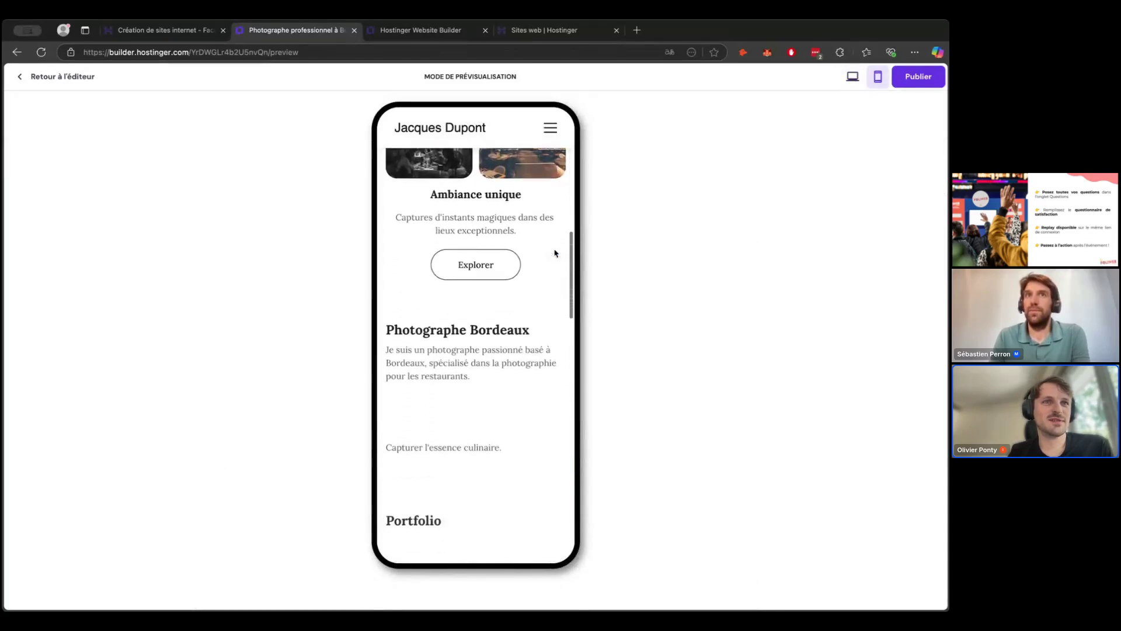
scroll(555, 253, down, 5)
scroll(555, 253, down, 3)
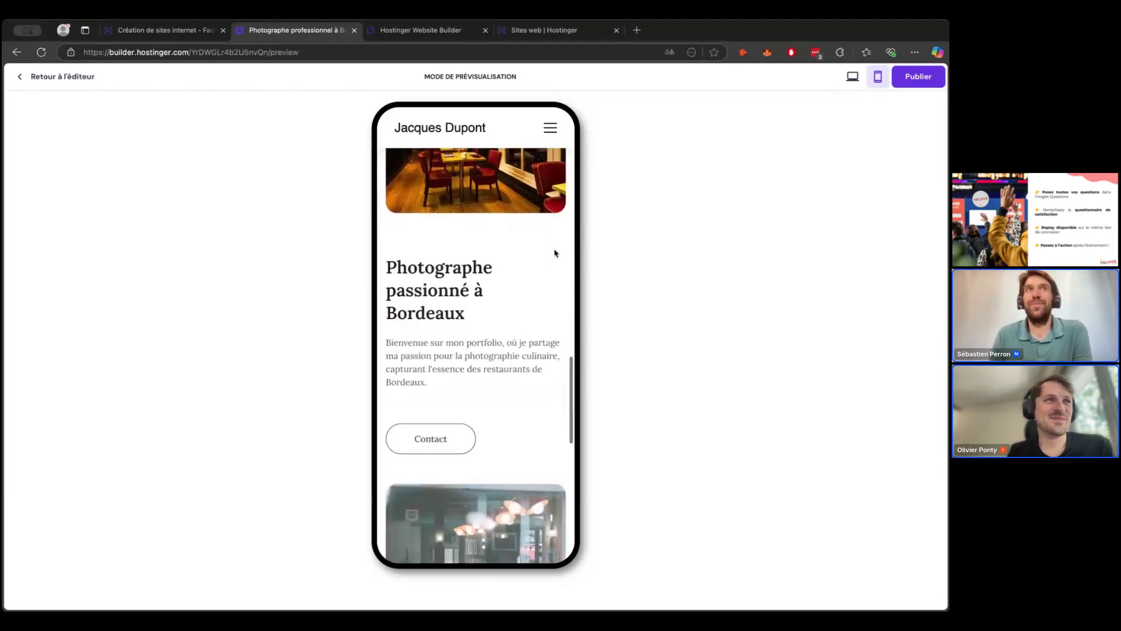
Return from the preview to the desktop editor and scroll down to the Projets section
click(76, 78)
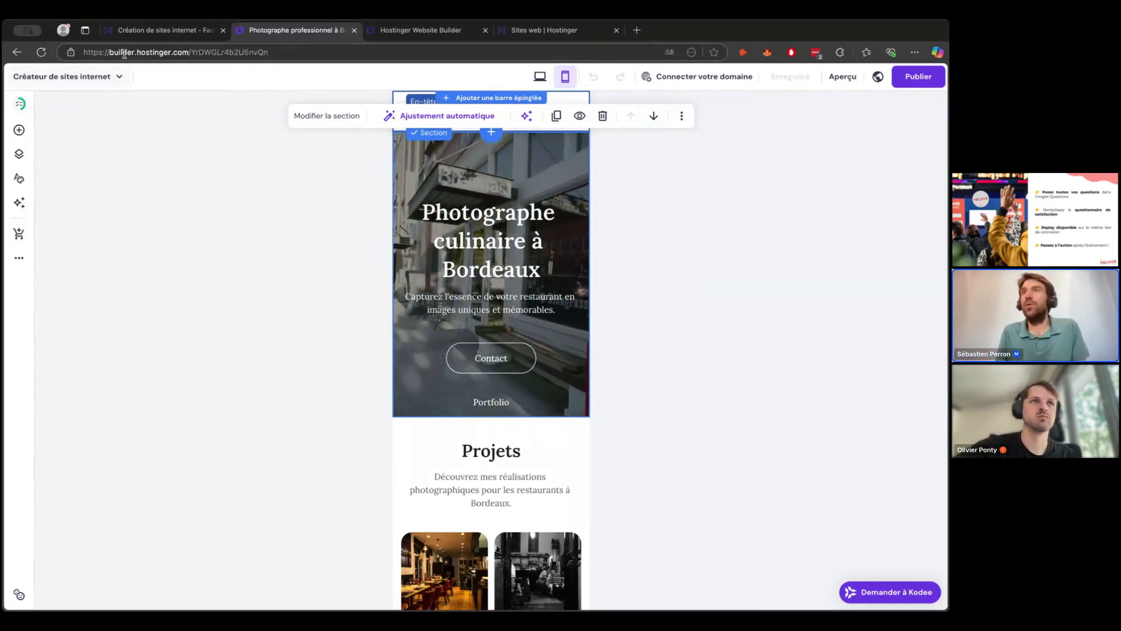
click(533, 81)
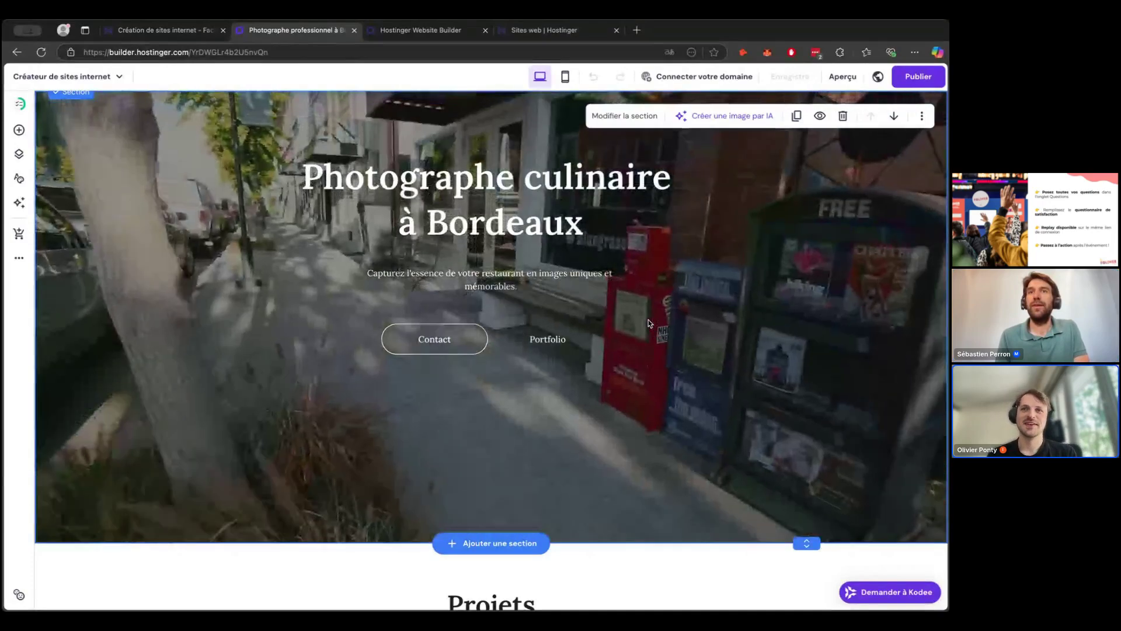
scroll(812, 351, down, 3)
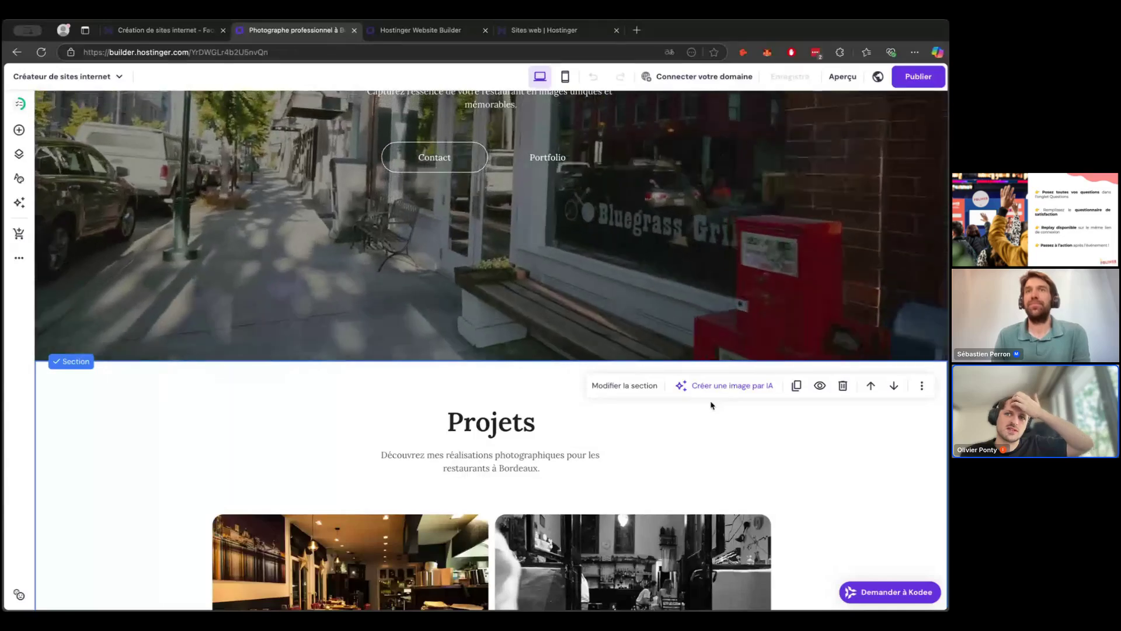
scroll(710, 404, down, 1)
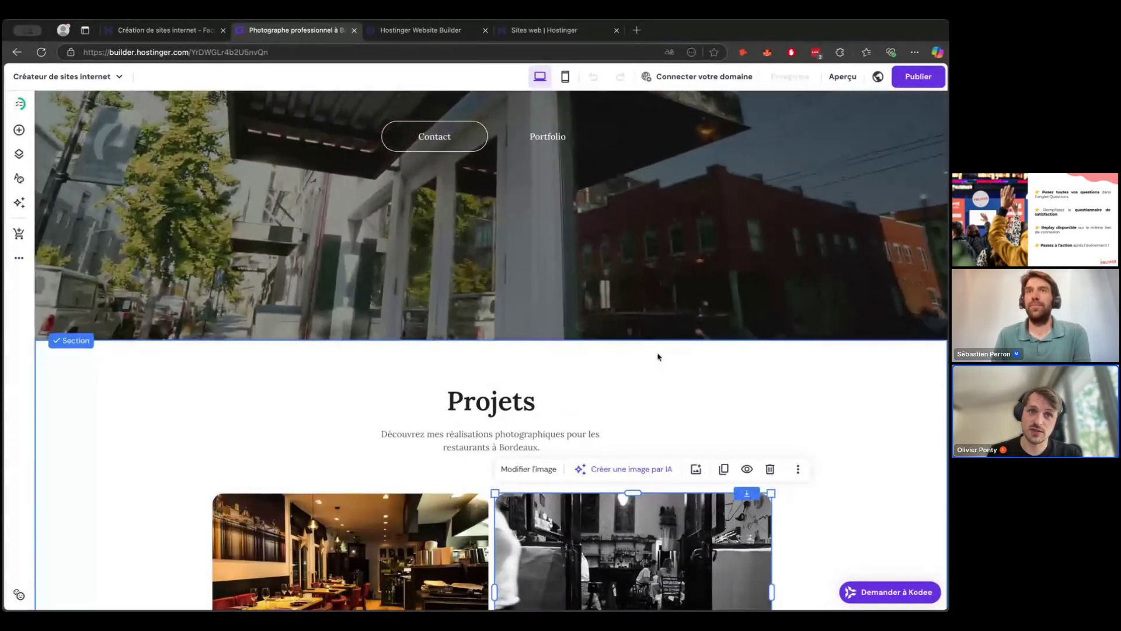
scroll(657, 364, down, 2)
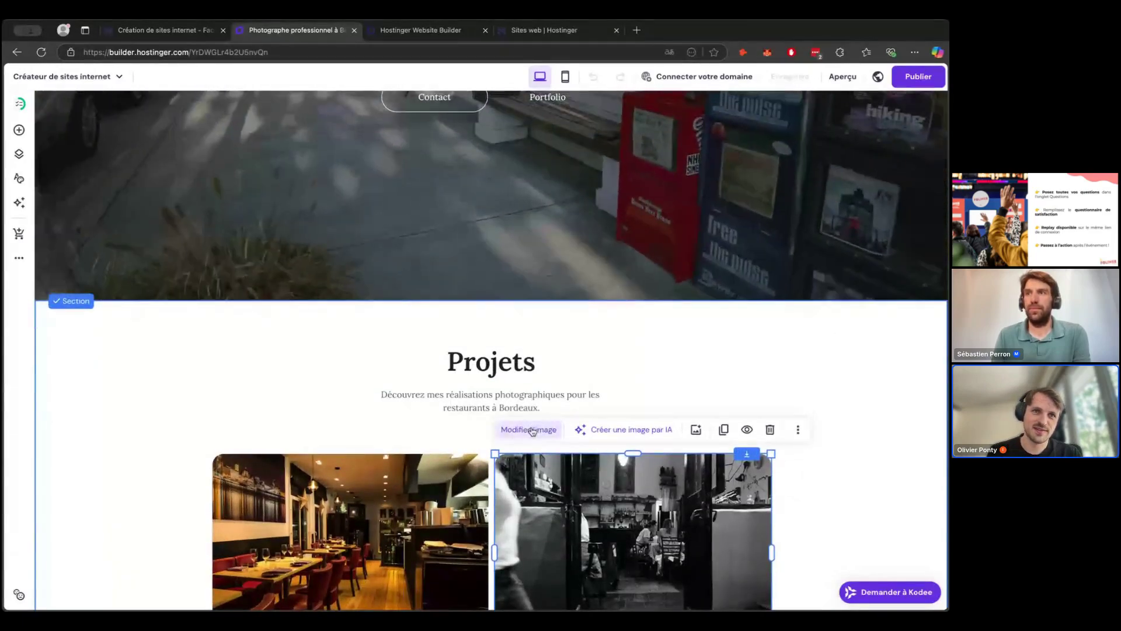
click(532, 431)
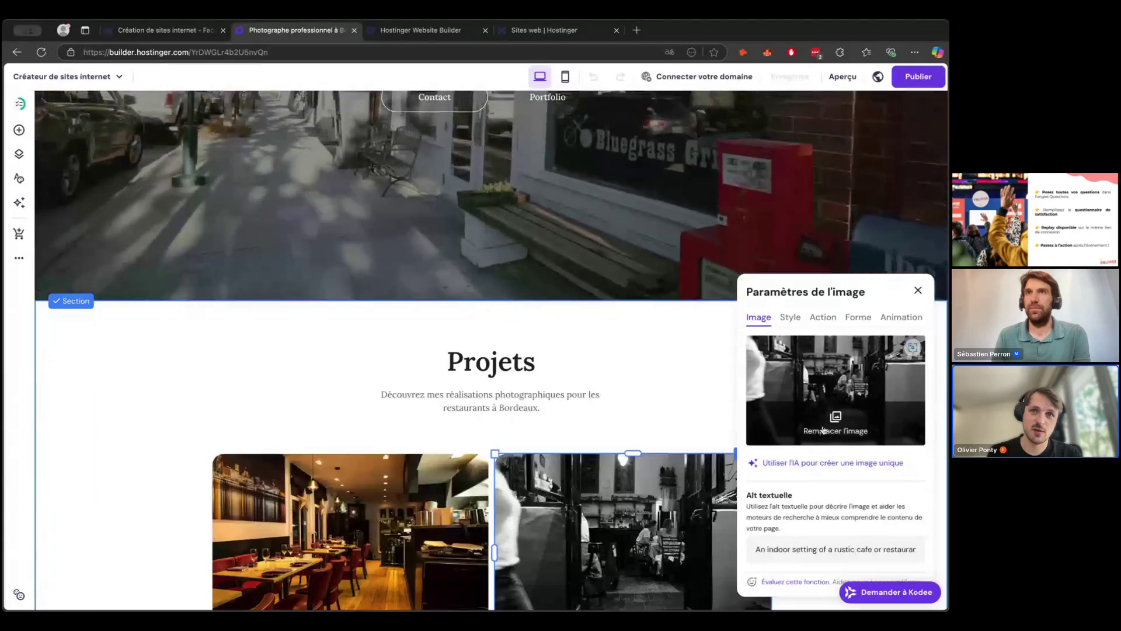
click(818, 432)
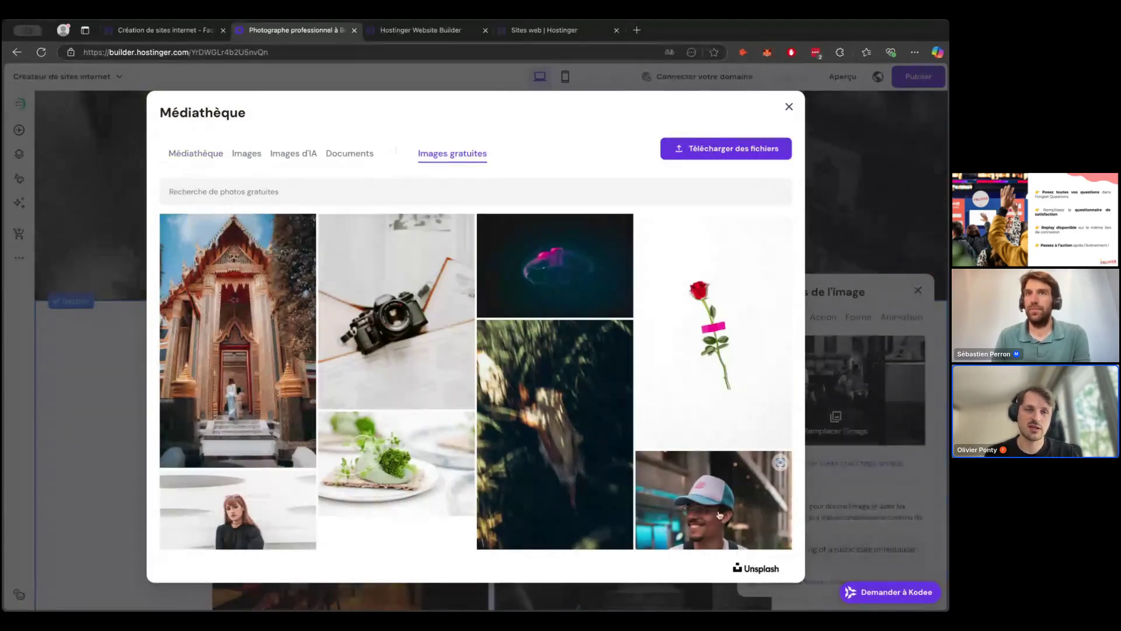
scroll(652, 380, down, 3)
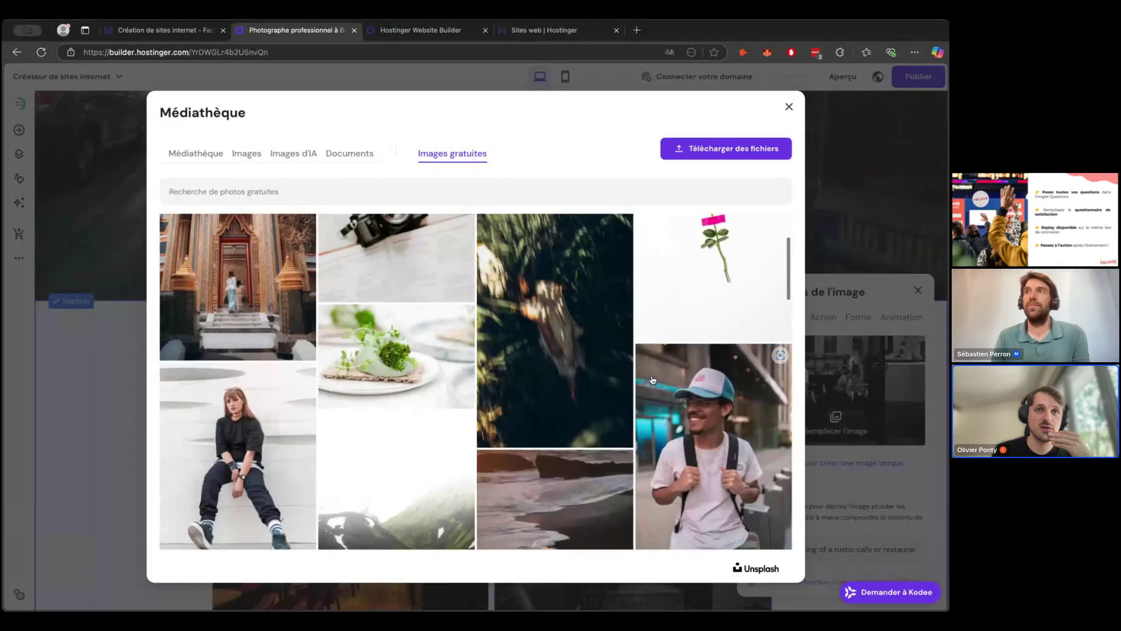
scroll(652, 380, down, 2)
scroll(652, 380, up, 5)
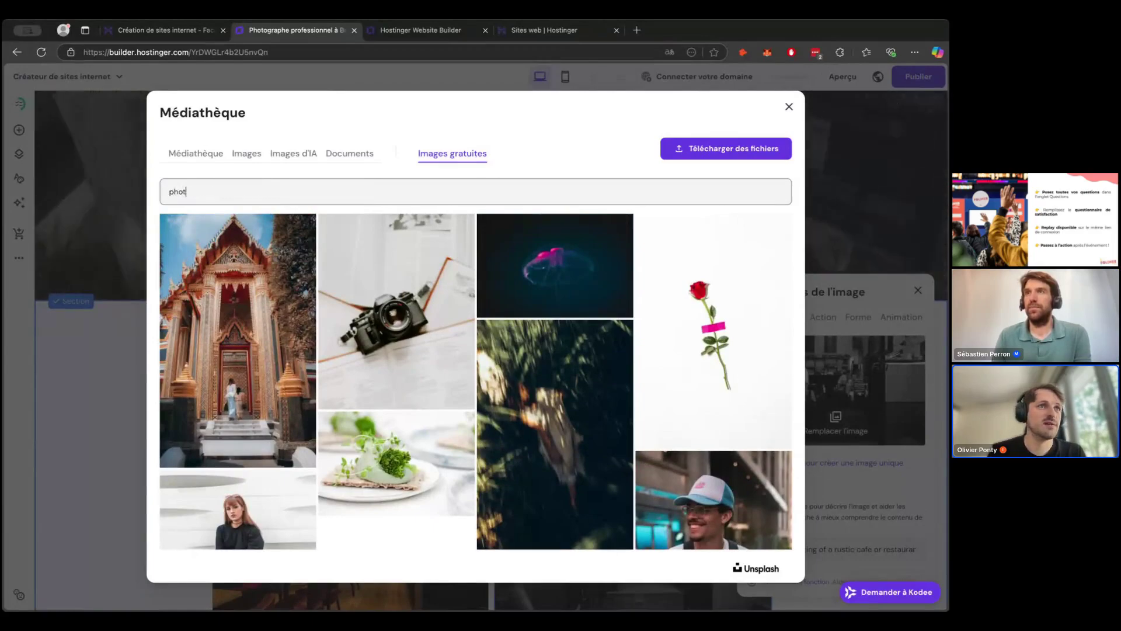
text(grapher)
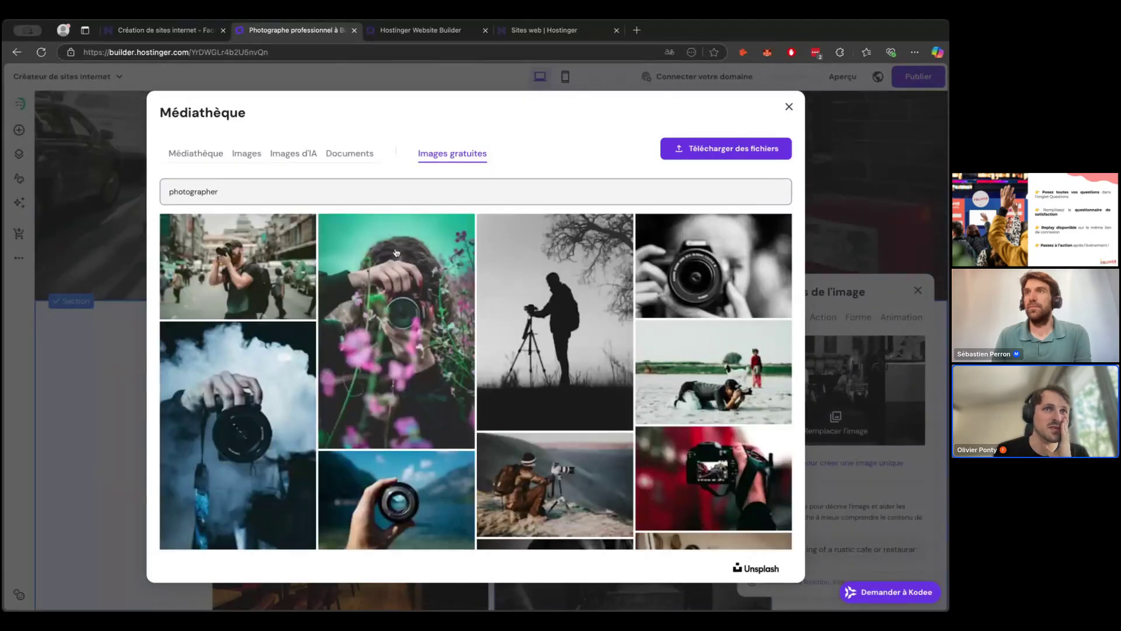
scroll(396, 253, down, 3)
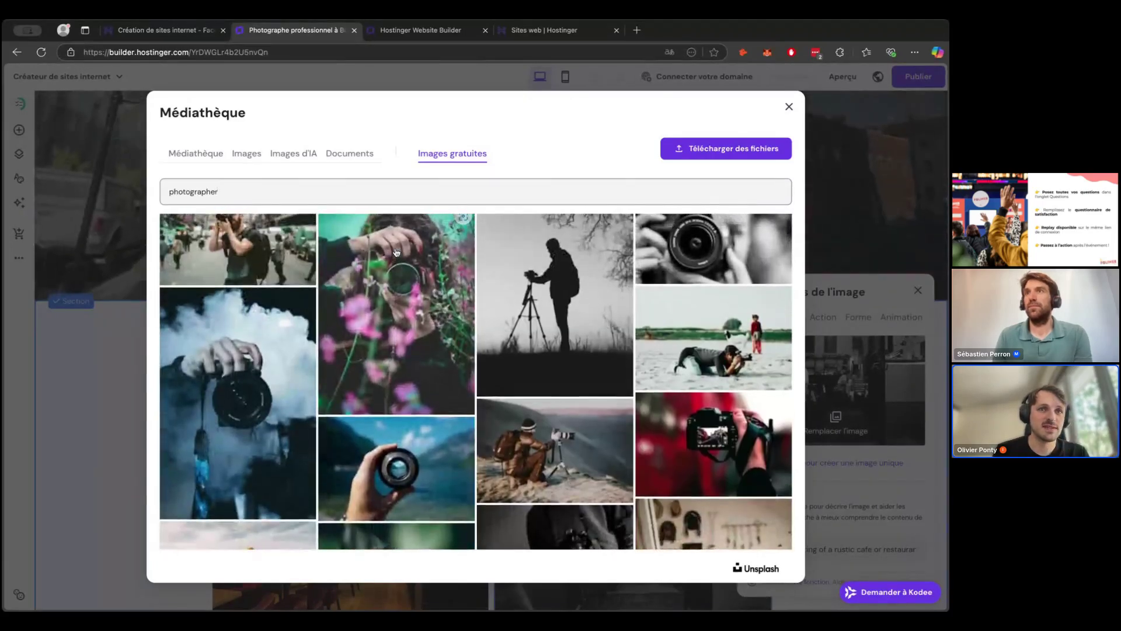
scroll(396, 252, down, 2)
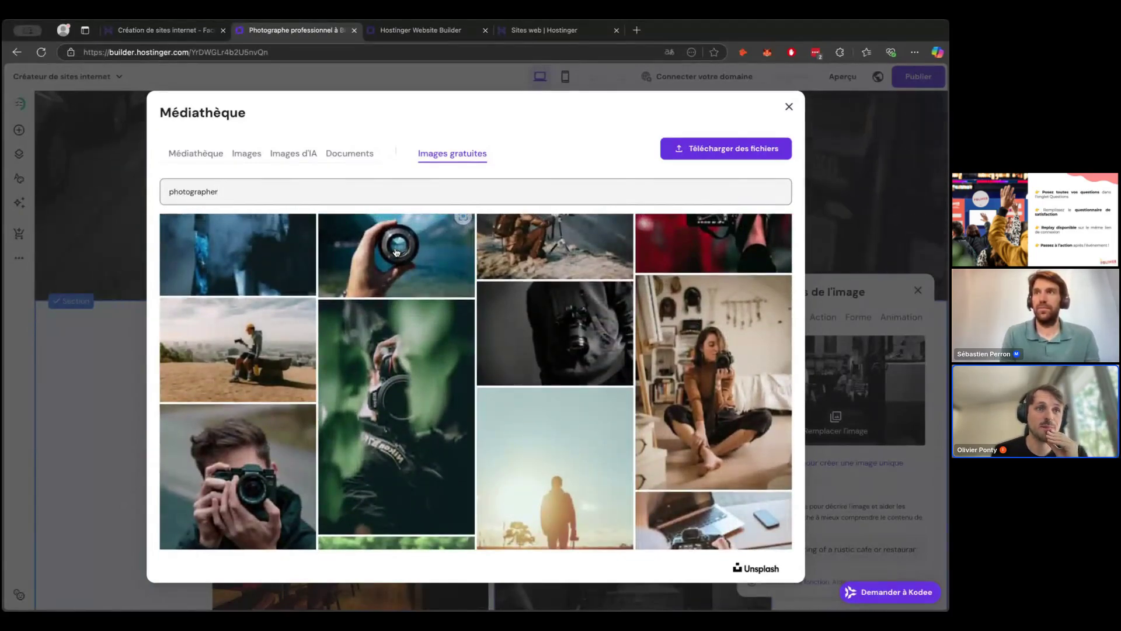
scroll(396, 252, down, 1)
scroll(397, 252, down, 2)
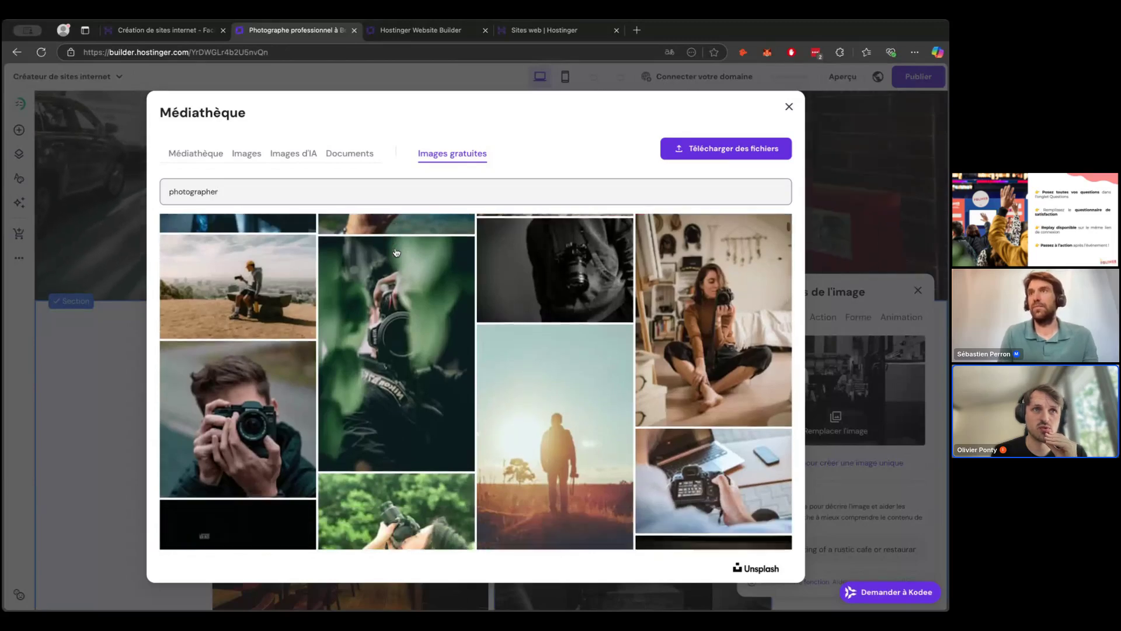
scroll(397, 252, down, 5)
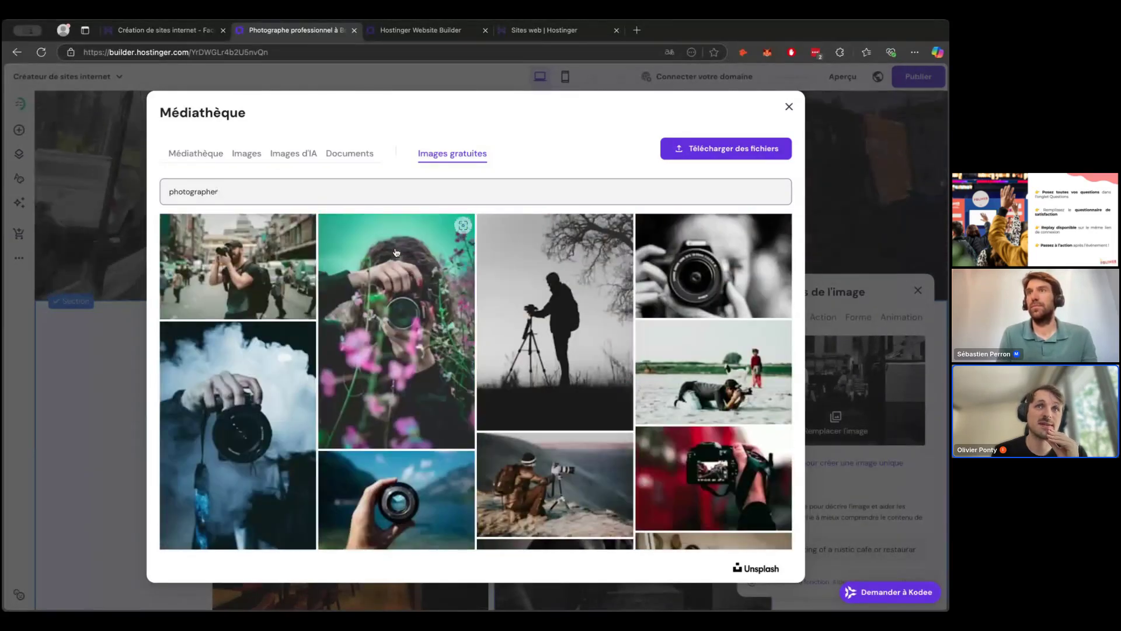
click(789, 107)
scroll(670, 318, up, 3)
click(671, 318)
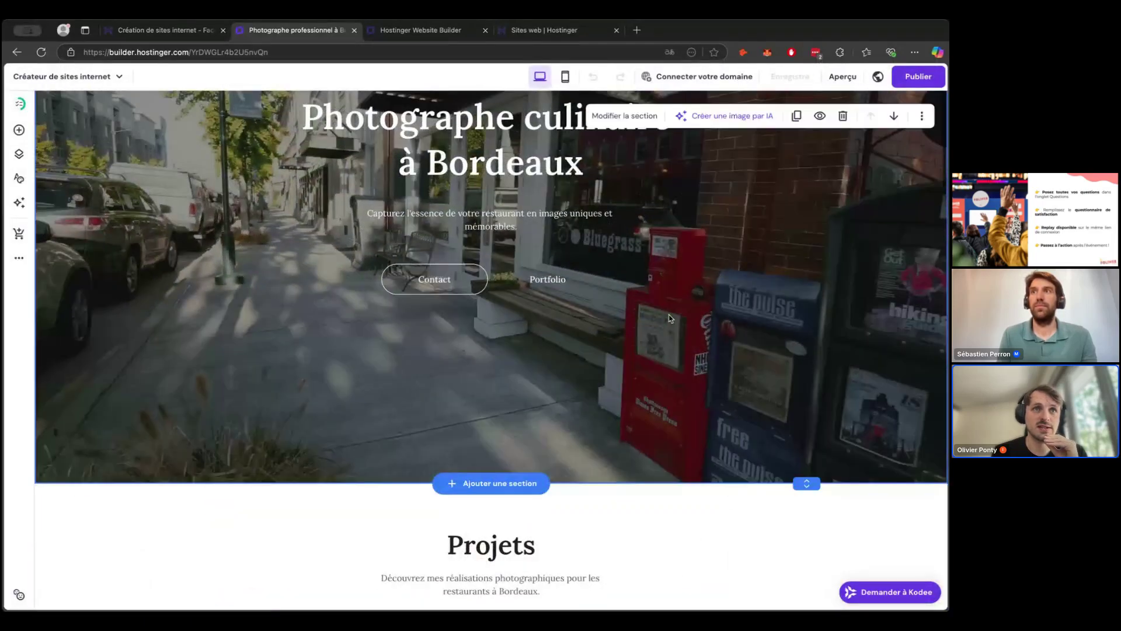
Raise the hero section's background video opacity to 76 %
scroll(701, 350, up, 2)
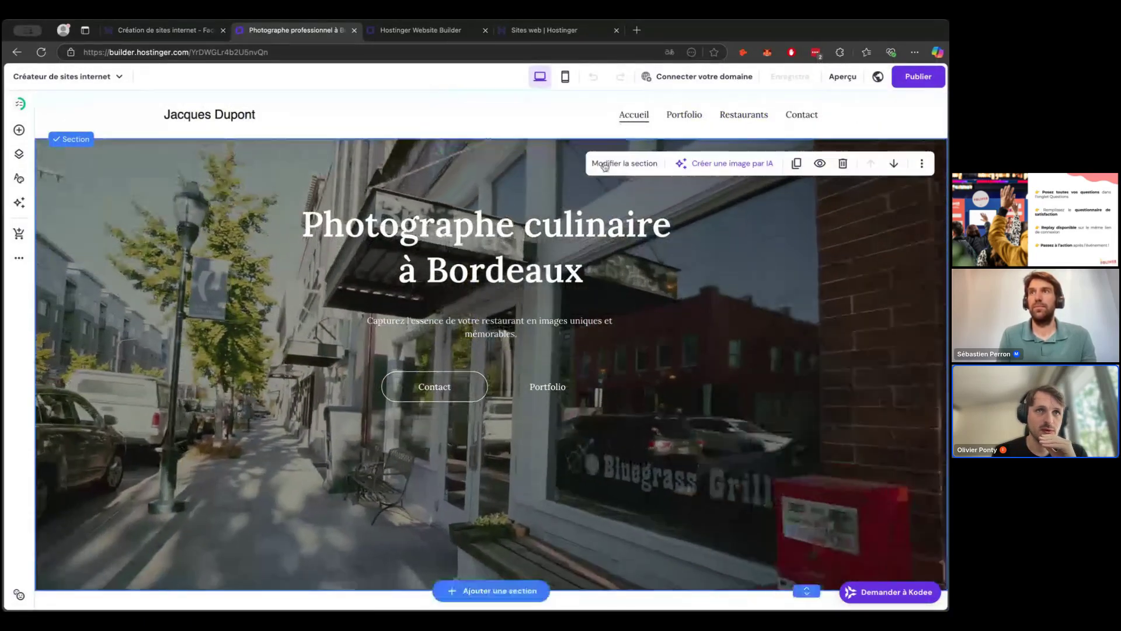
click(608, 164)
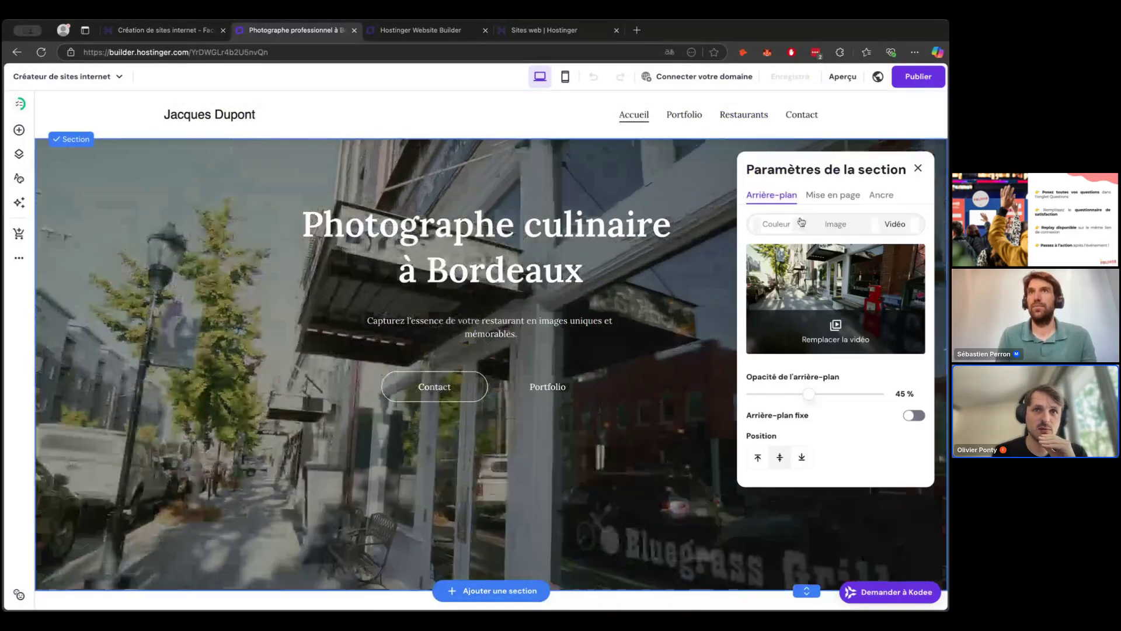
drag(809, 394, 847, 388)
Search free videos for 'photographe' and set the film-camera clip as the hero background
click(838, 336)
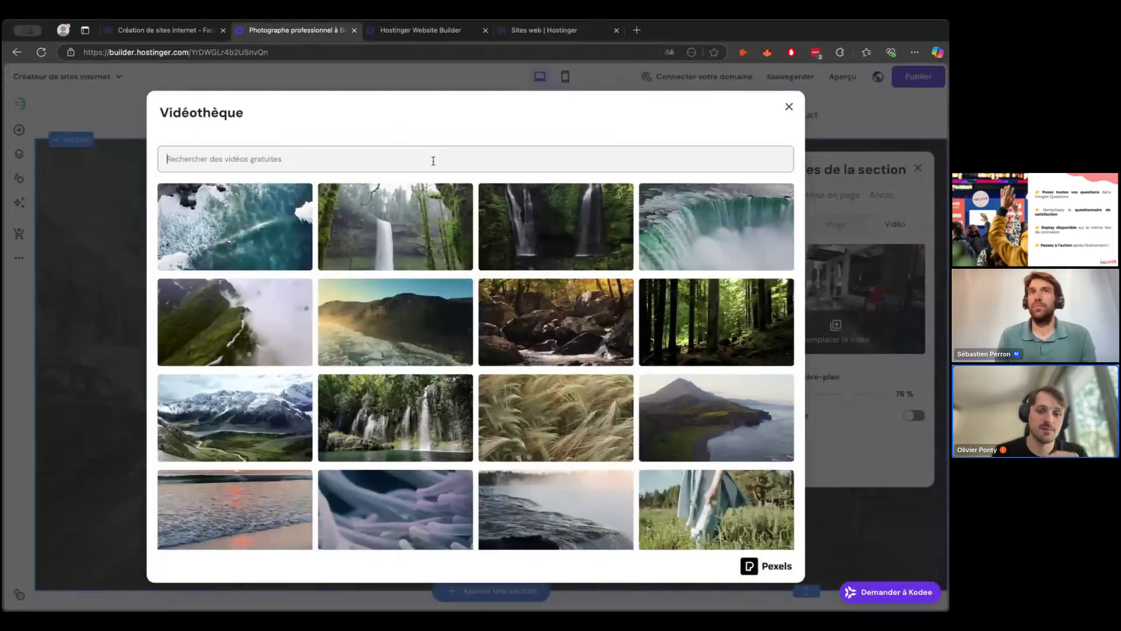
text(photo)
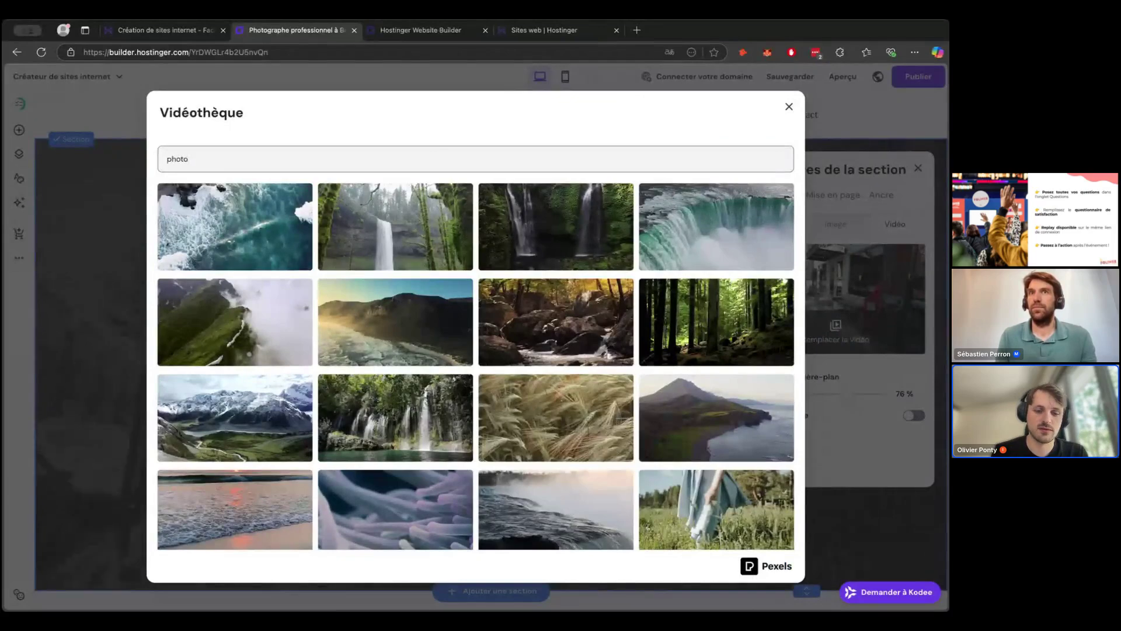
text(graphe)
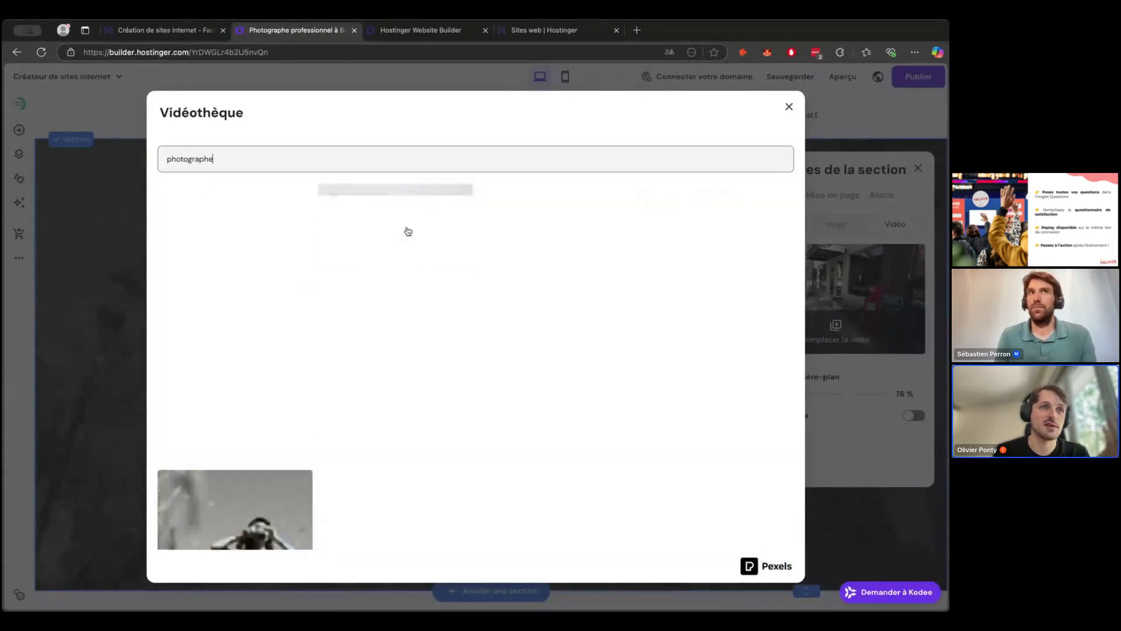
scroll(529, 256, down, 1)
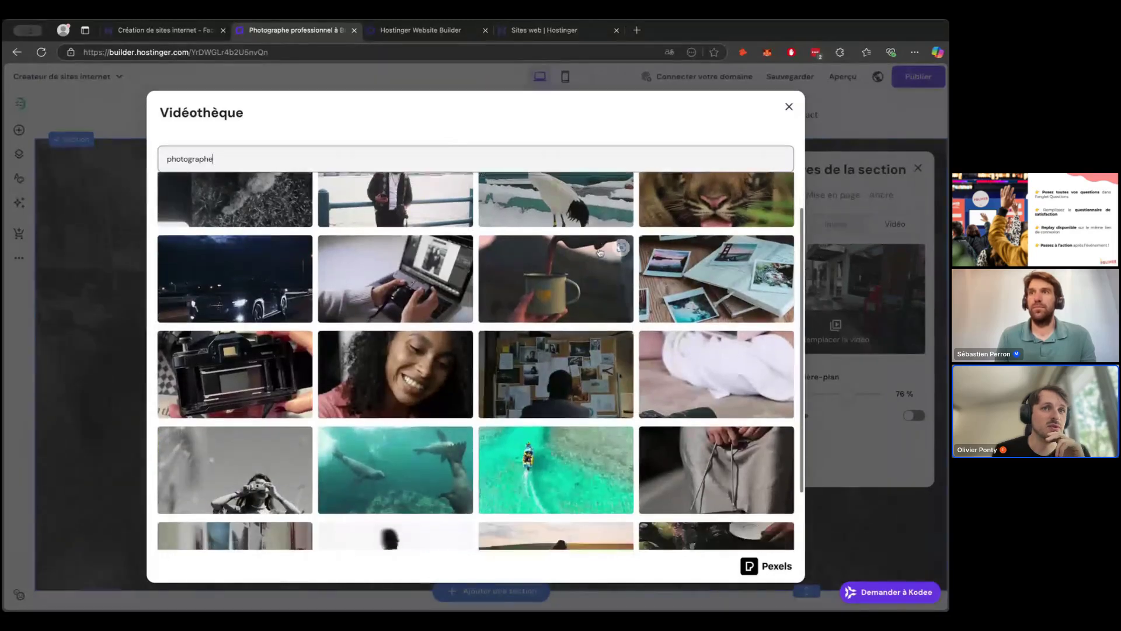
scroll(600, 252, up, 1)
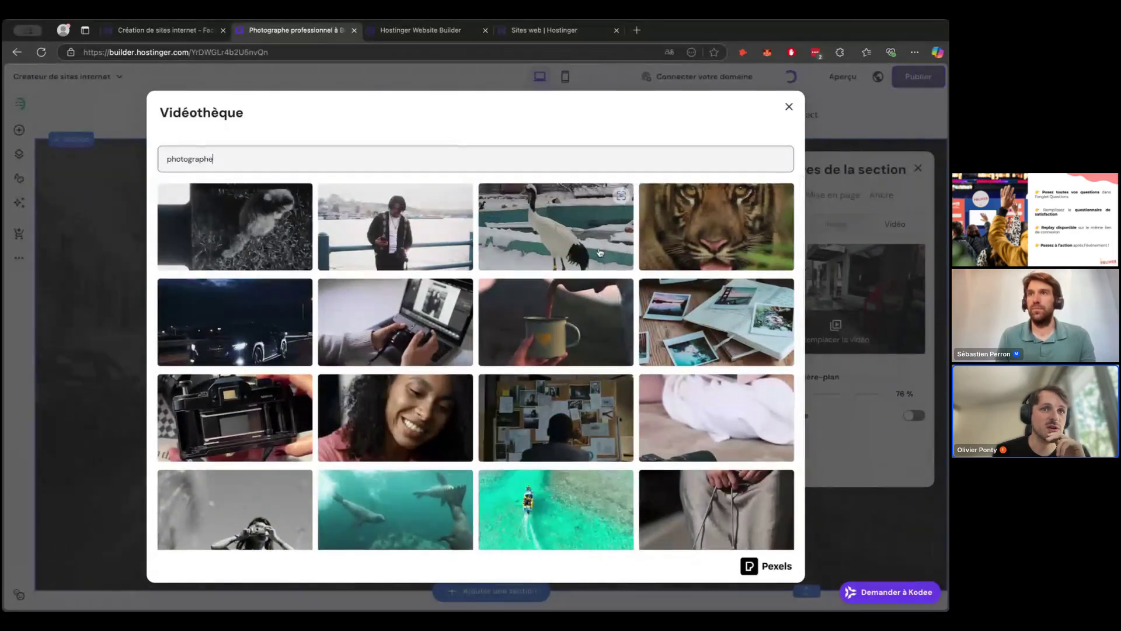
scroll(600, 252, down, 2)
scroll(599, 257, up, 1)
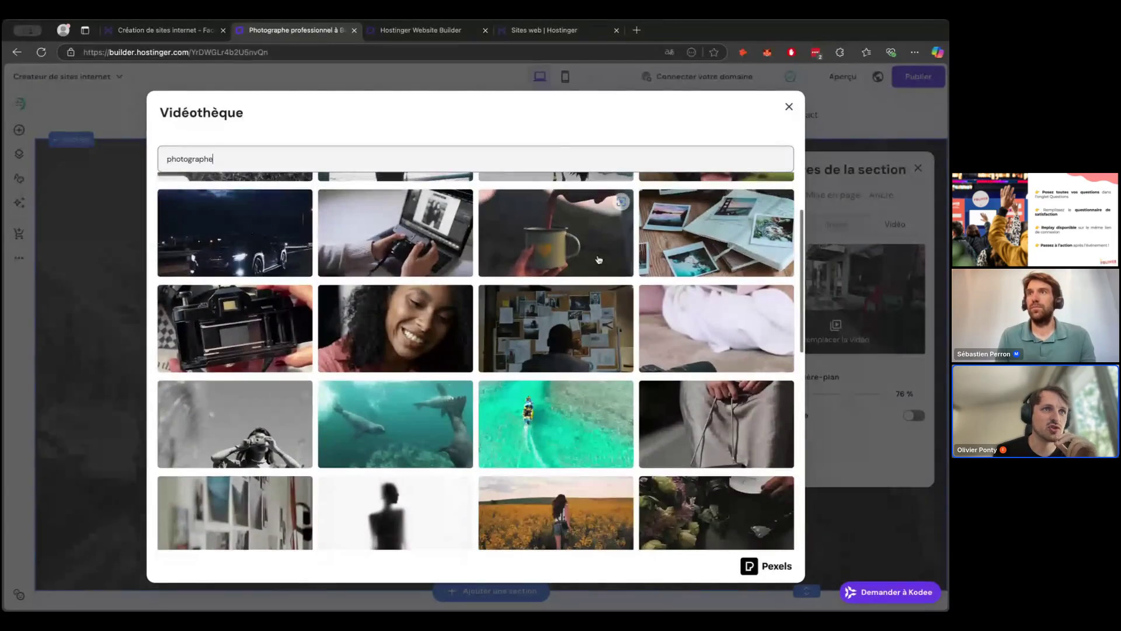
scroll(298, 293, up, 2)
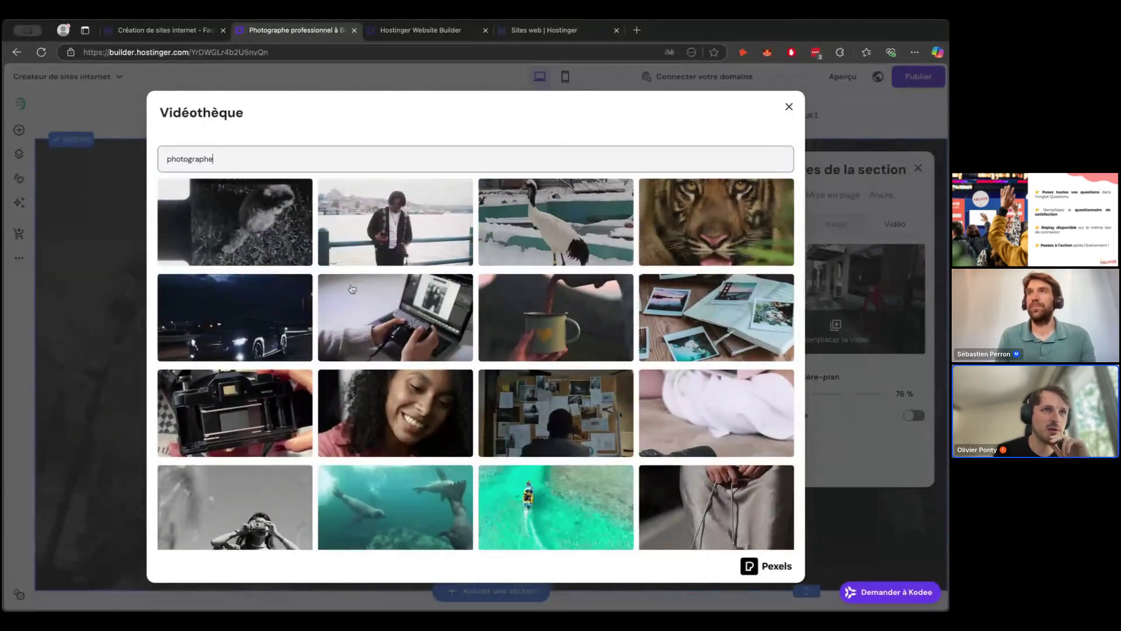
click(253, 413)
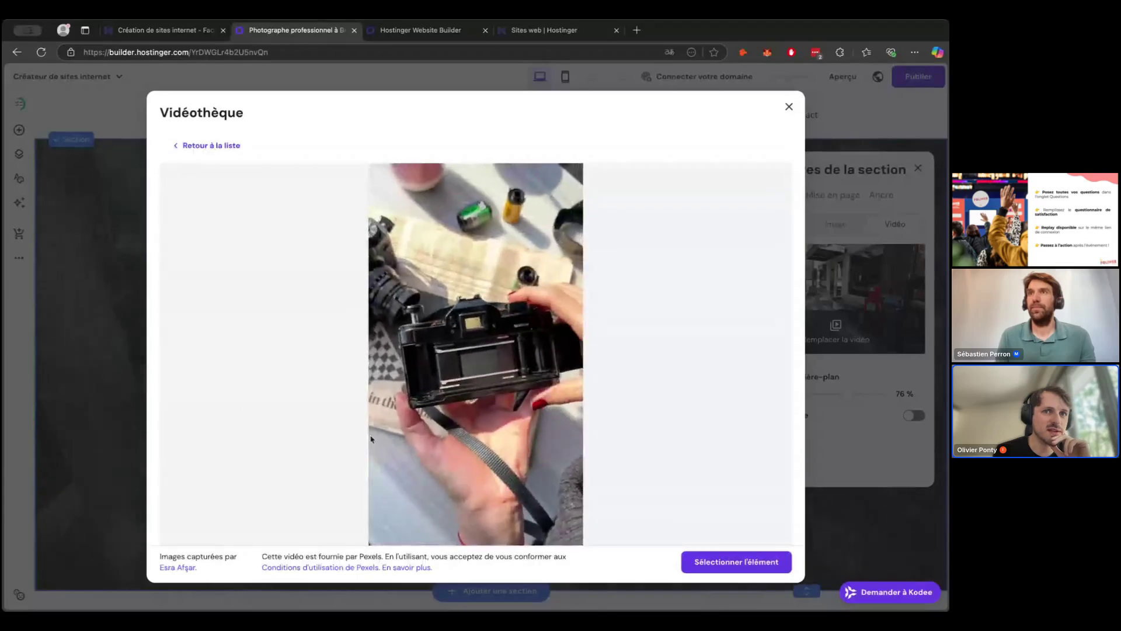
click(709, 565)
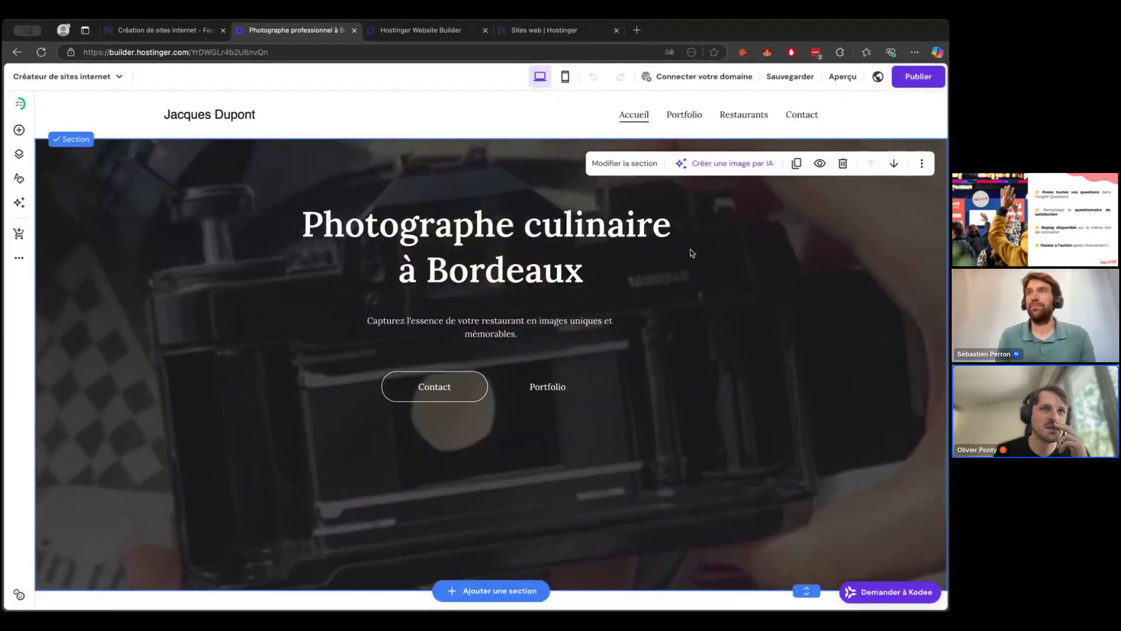
Raise the hero background opacity to 89 %, then scroll through the page to review it
click(644, 173)
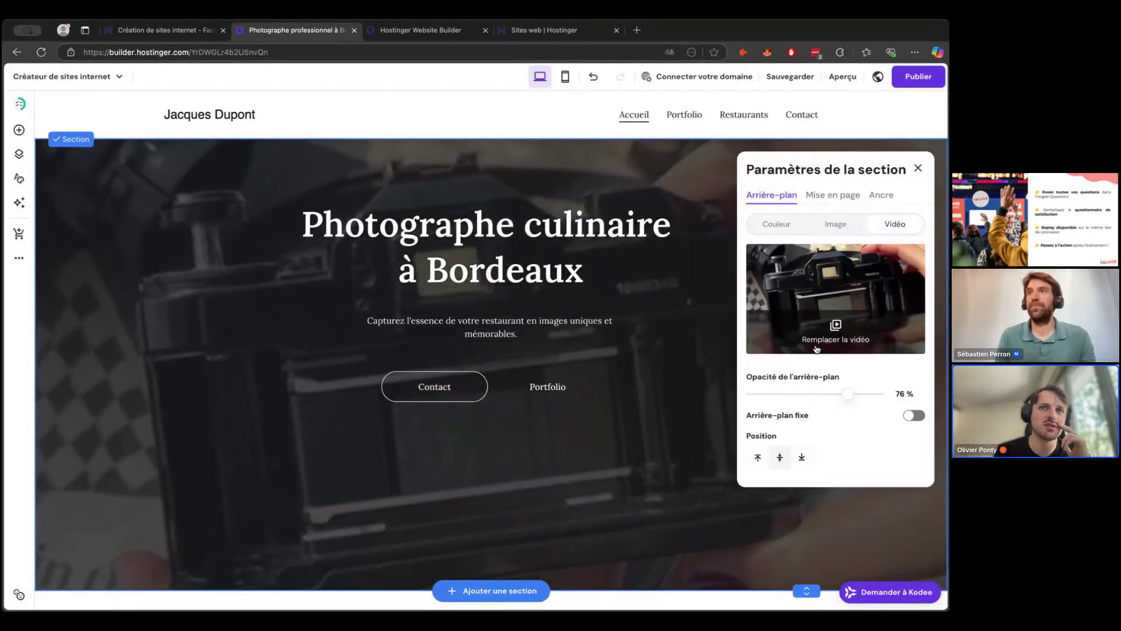
drag(847, 394, 864, 392)
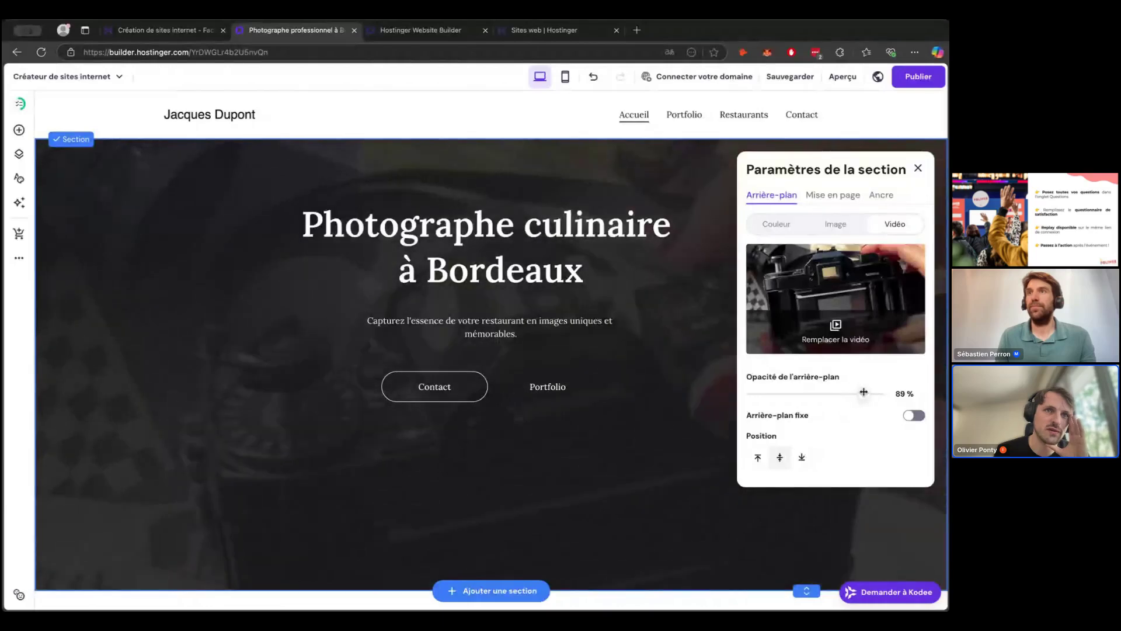
click(683, 346)
scroll(684, 347, down, 1)
scroll(683, 347, down, 3)
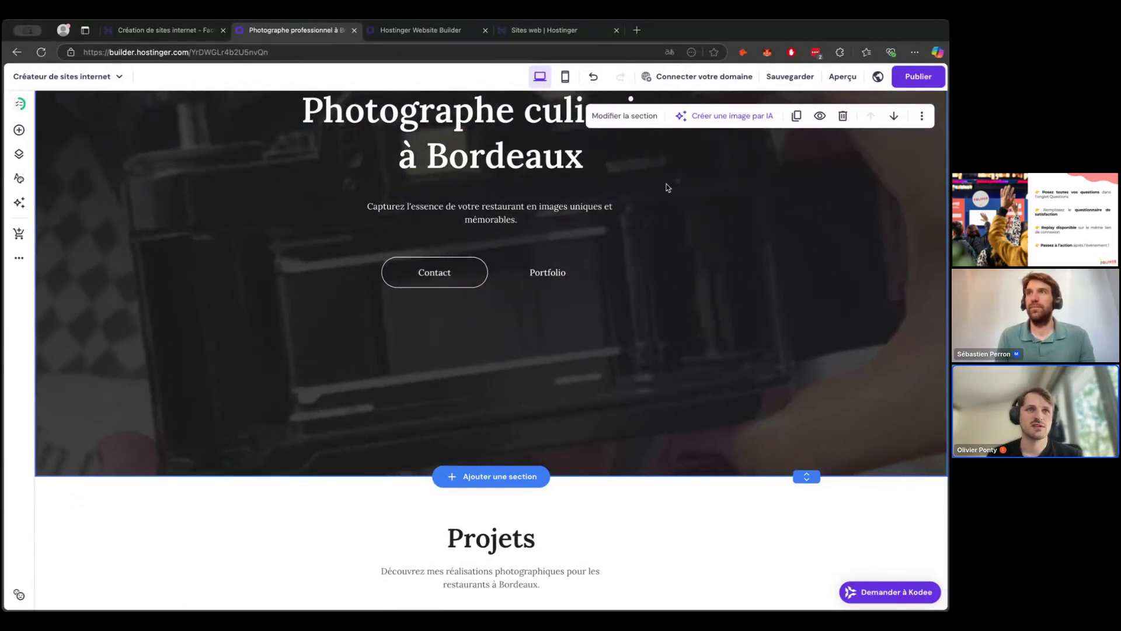
scroll(668, 188, down, 3)
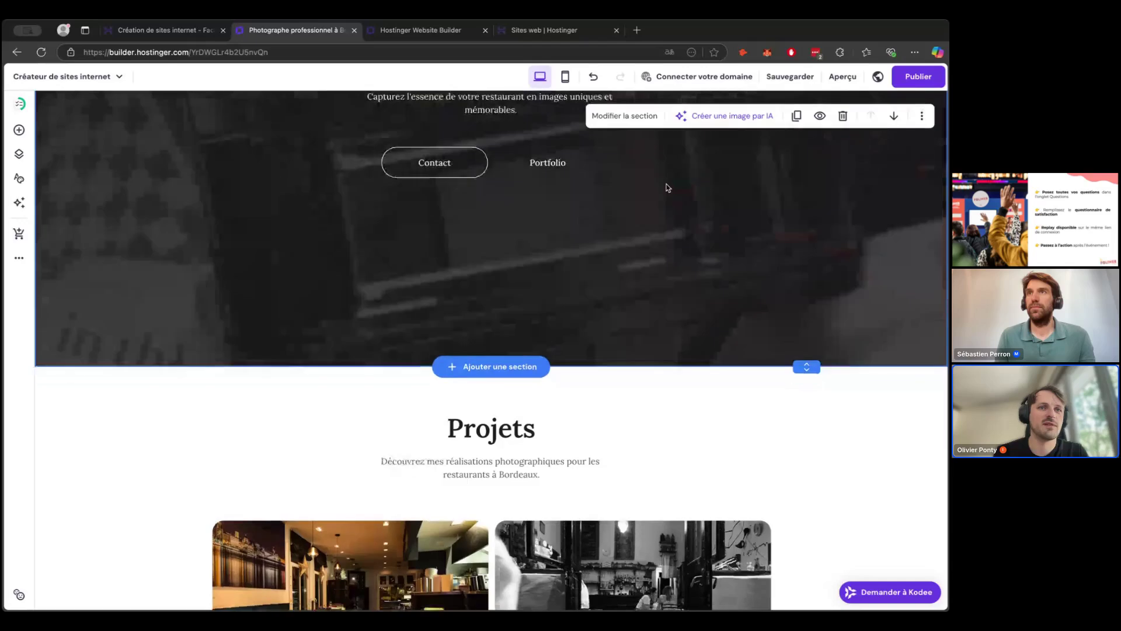
scroll(668, 188, down, 1)
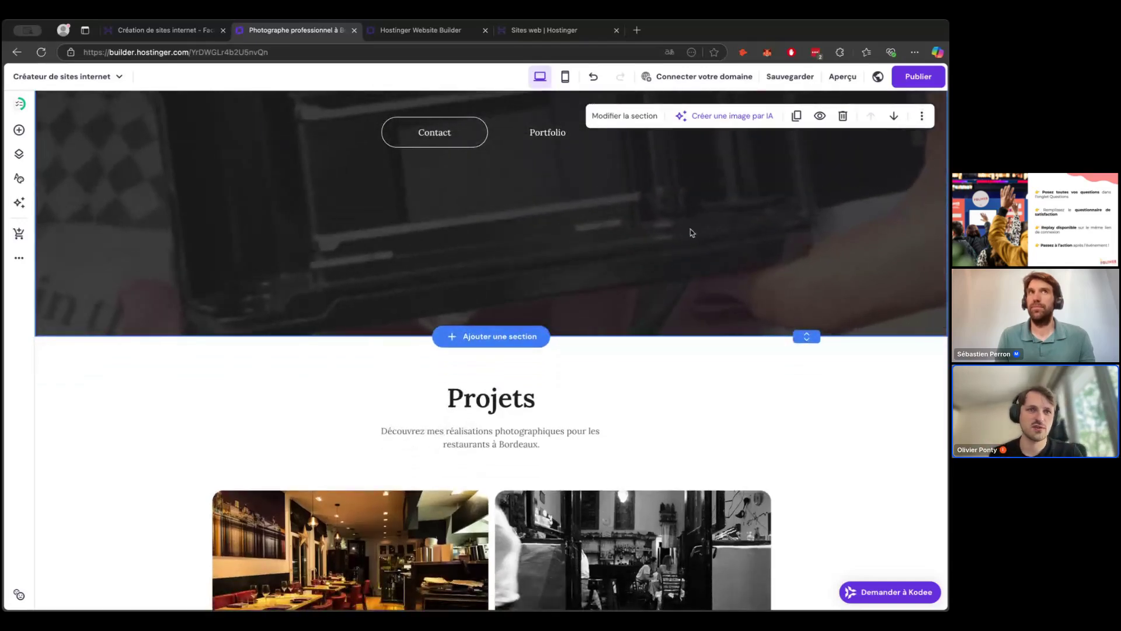
scroll(713, 278, down, 2)
scroll(712, 278, up, 4)
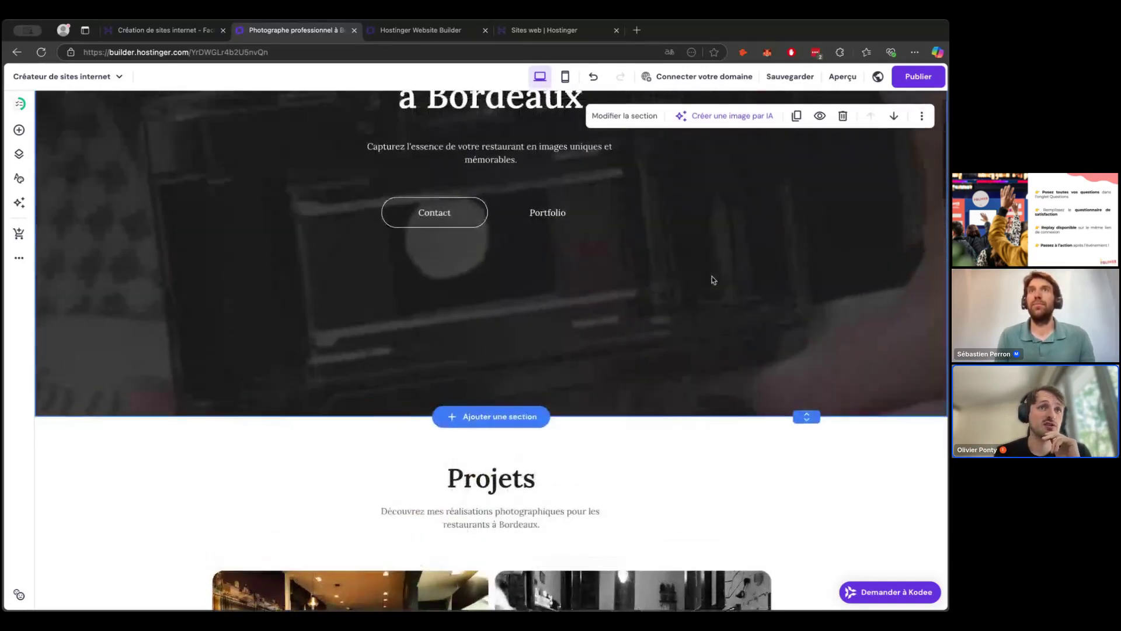
scroll(712, 277, up, 3)
scroll(712, 276, down, 5)
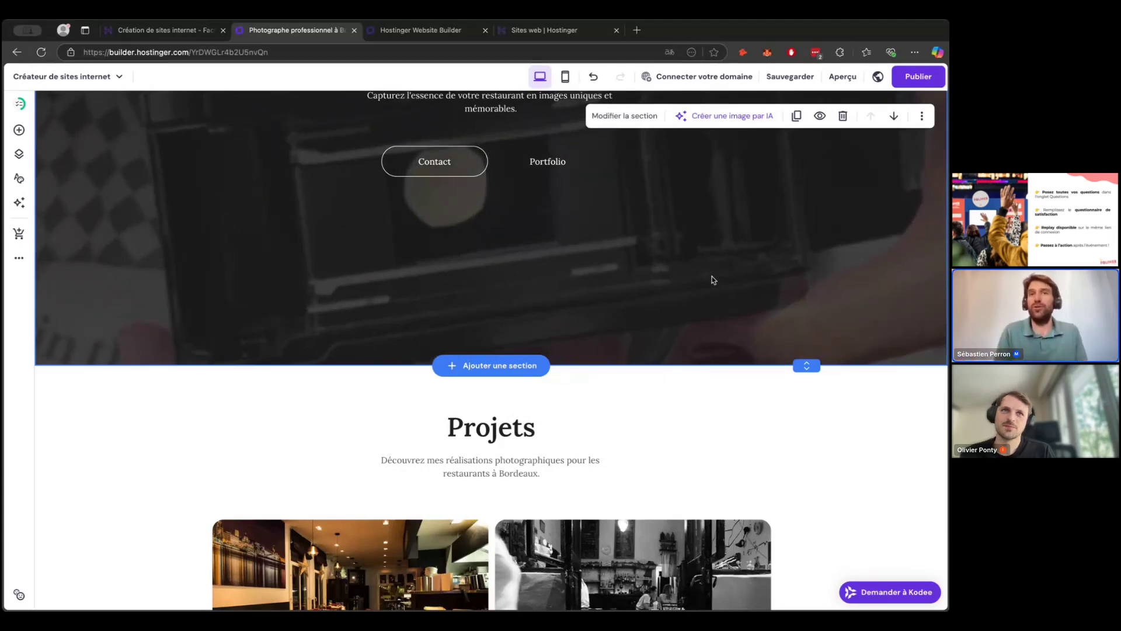
scroll(712, 279, up, 4)
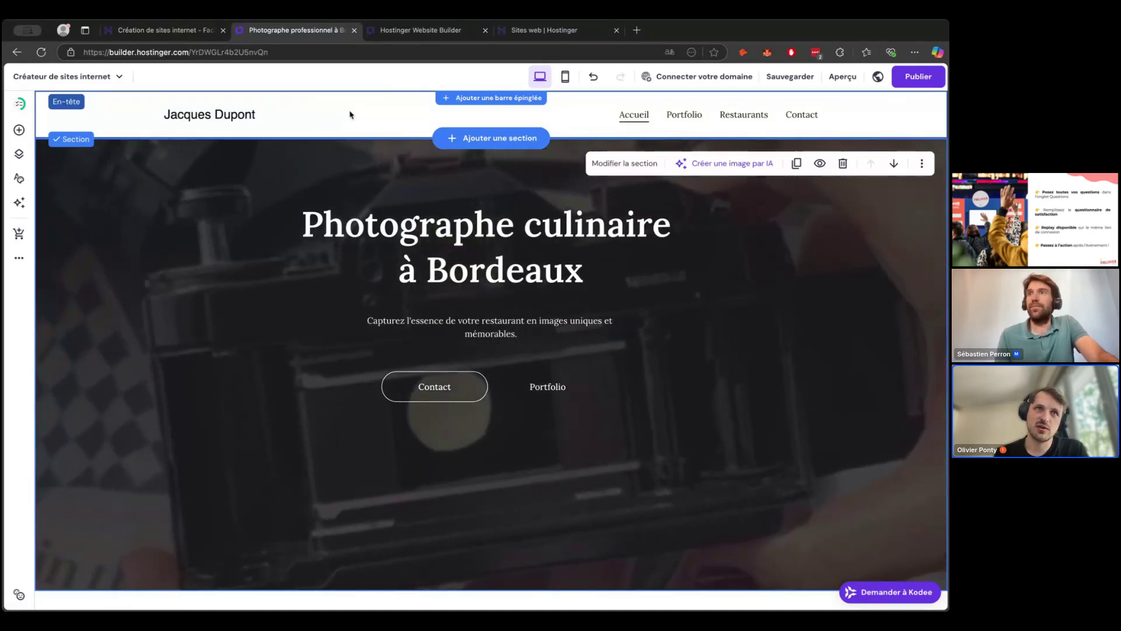
Widen the header logo to 234 px in the header's Logo settings, then bring up the AI tools list
click(350, 115)
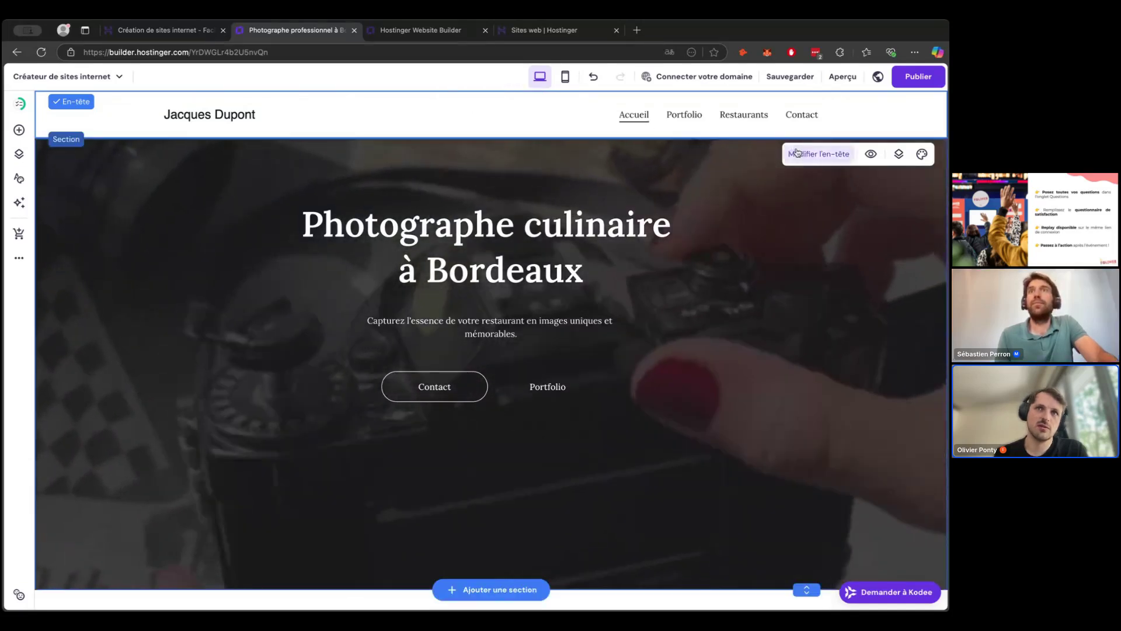
click(817, 154)
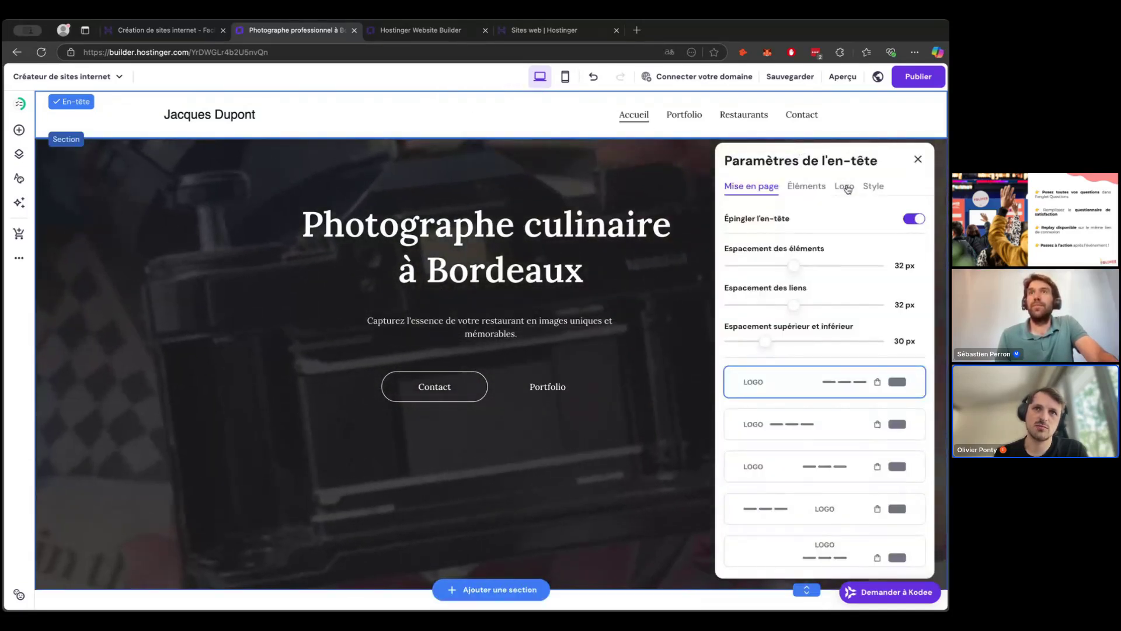
click(847, 188)
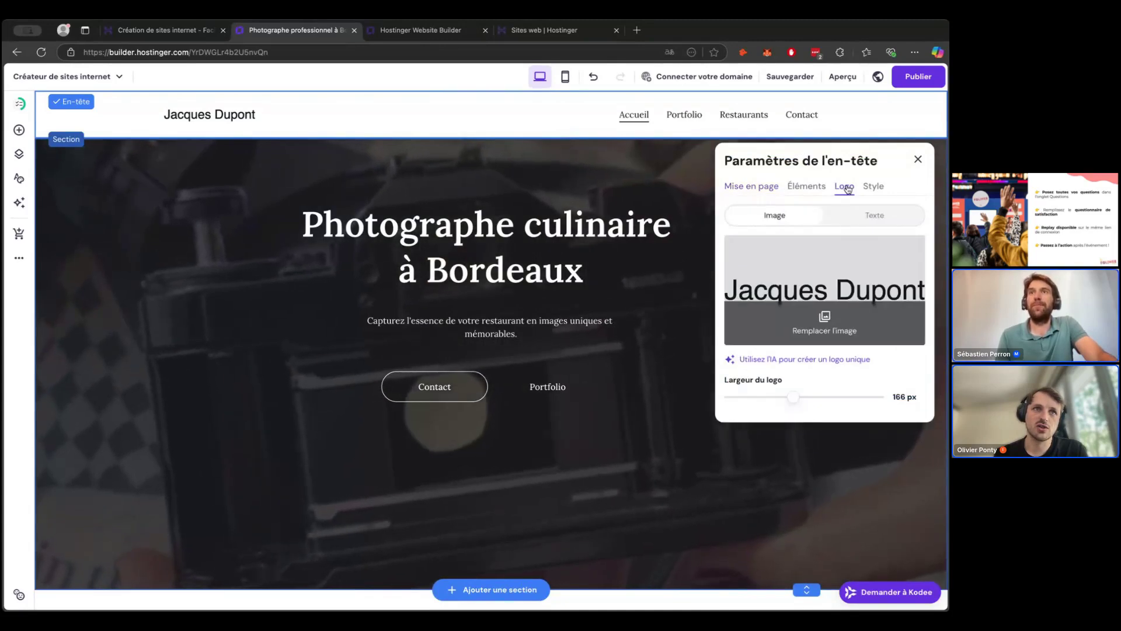
drag(793, 396, 825, 405)
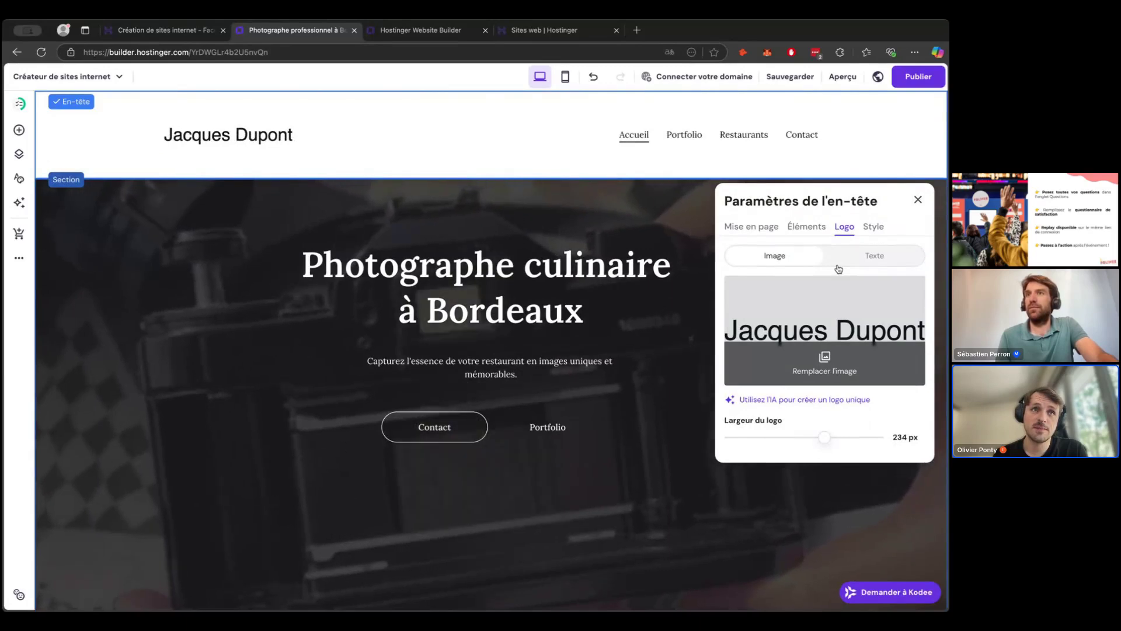
click(508, 143)
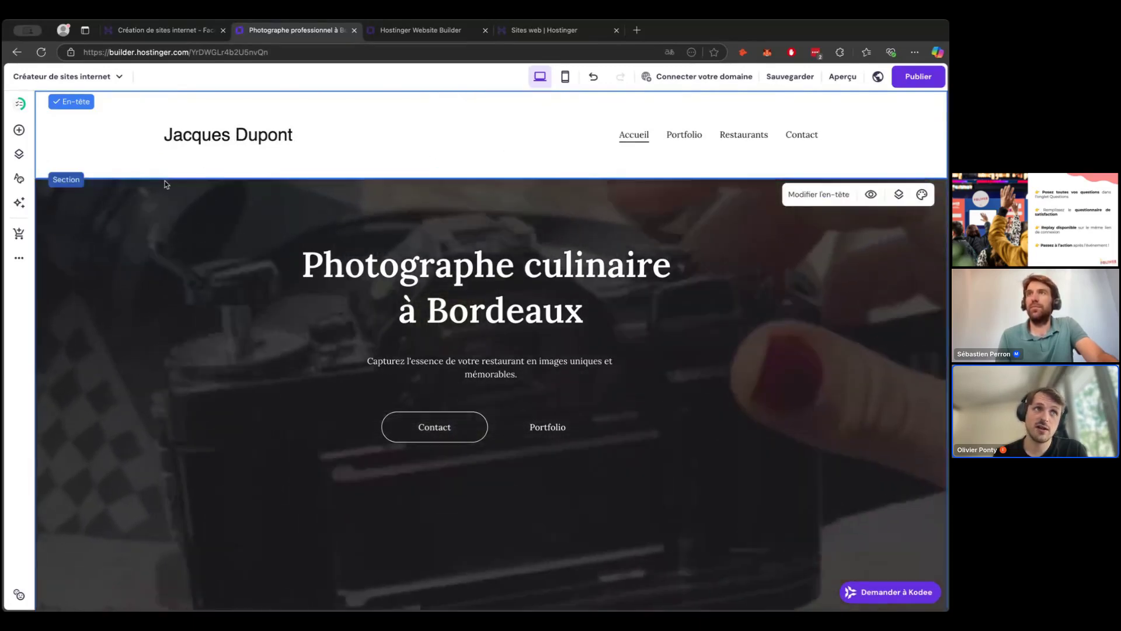
click(19, 203)
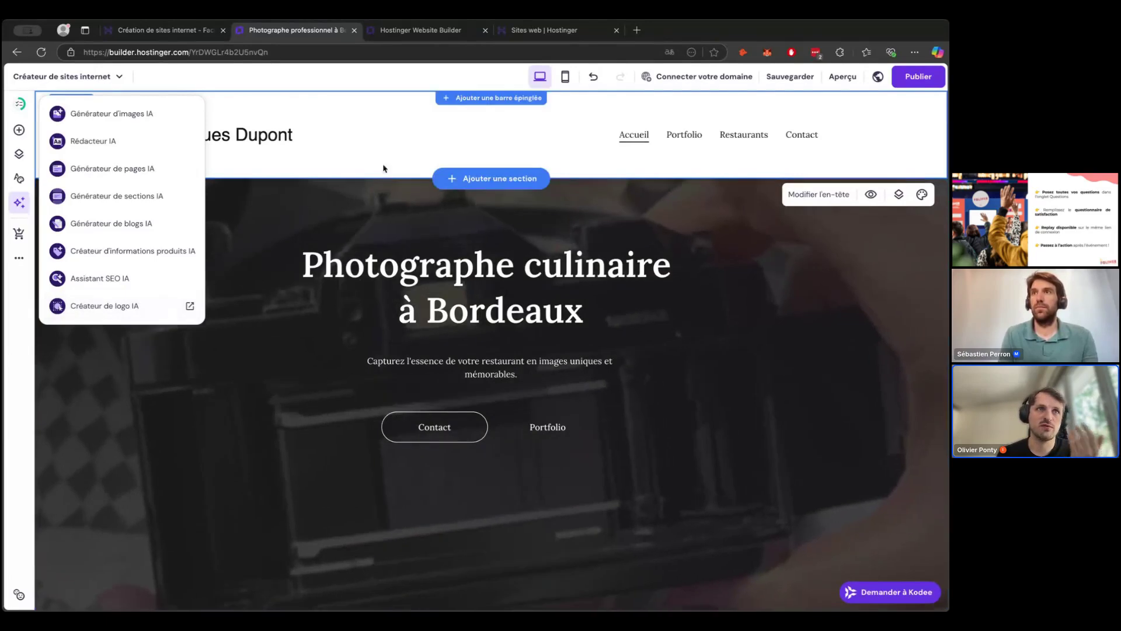
click(413, 130)
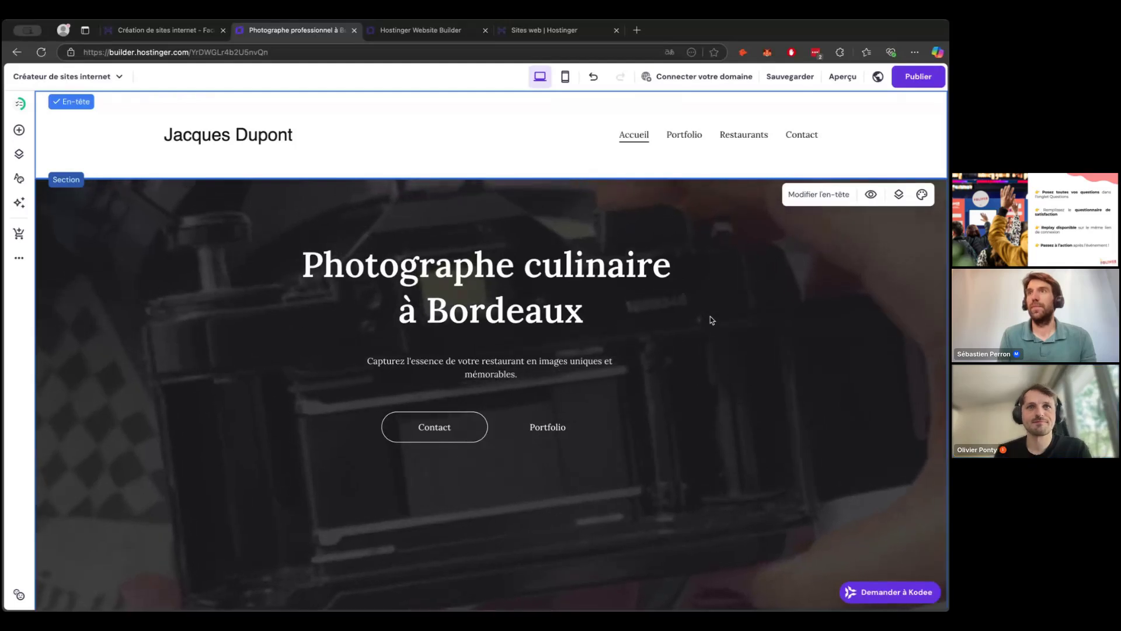
click(836, 197)
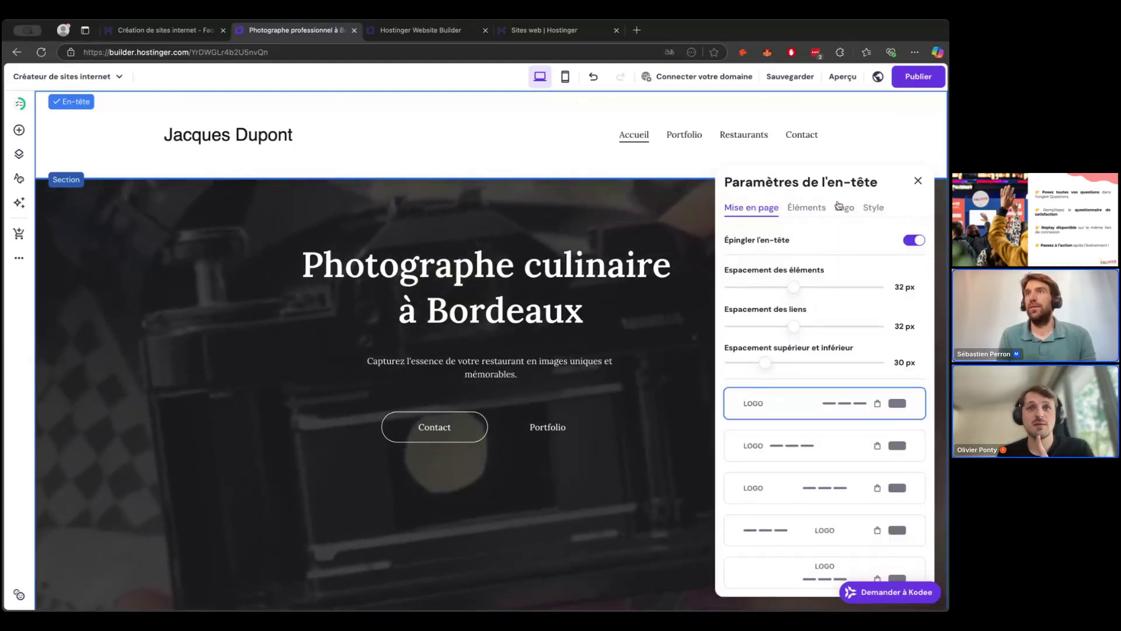
click(845, 208)
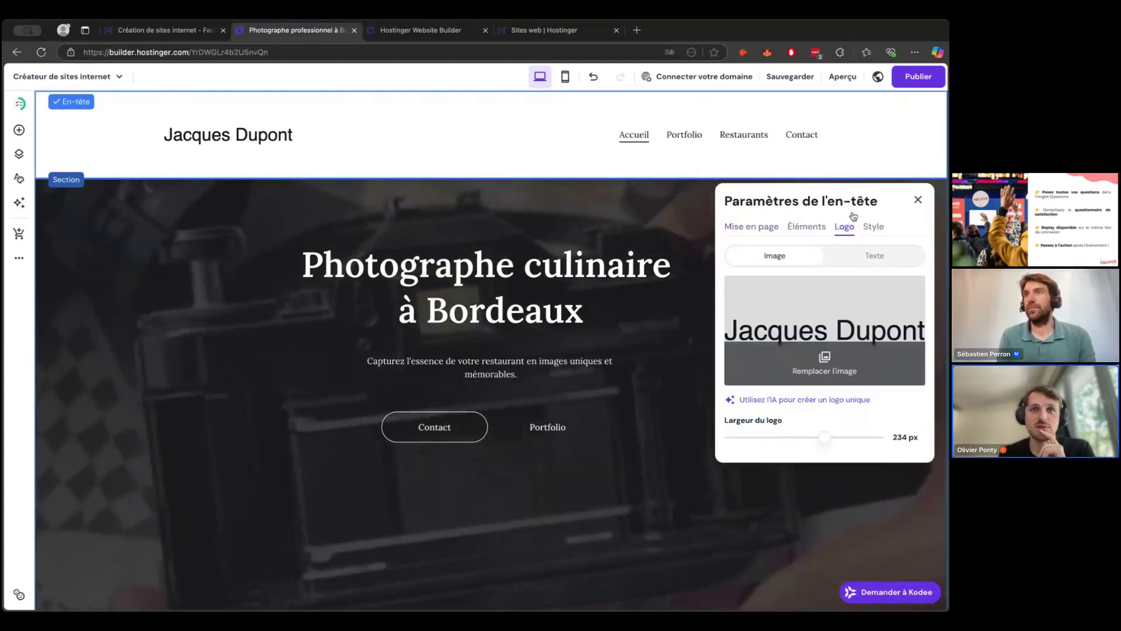
click(832, 354)
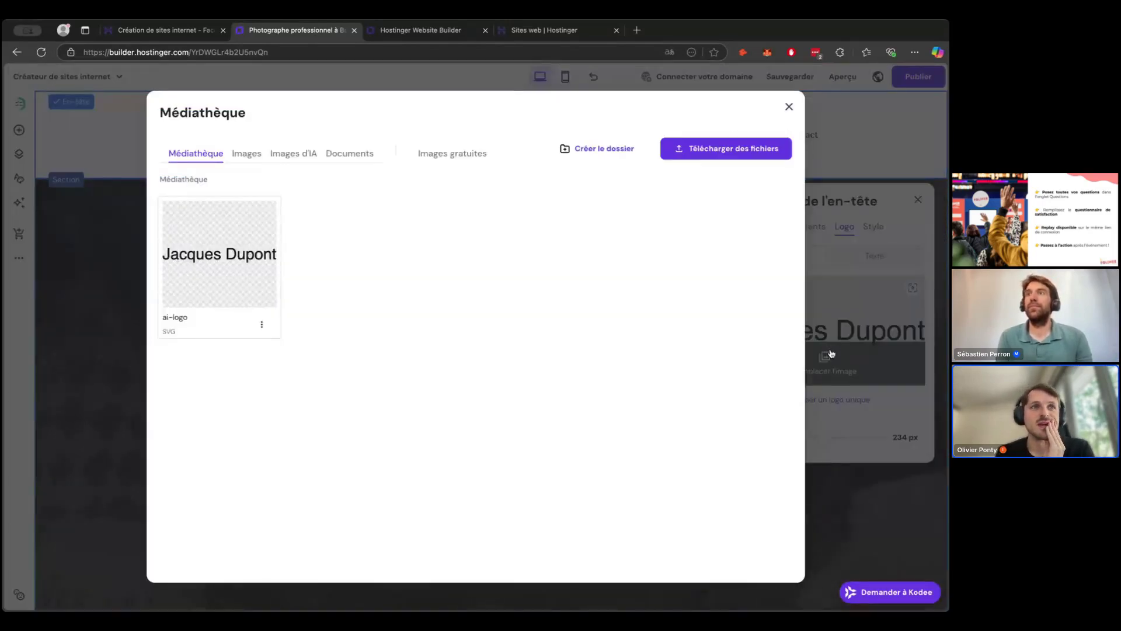
click(790, 108)
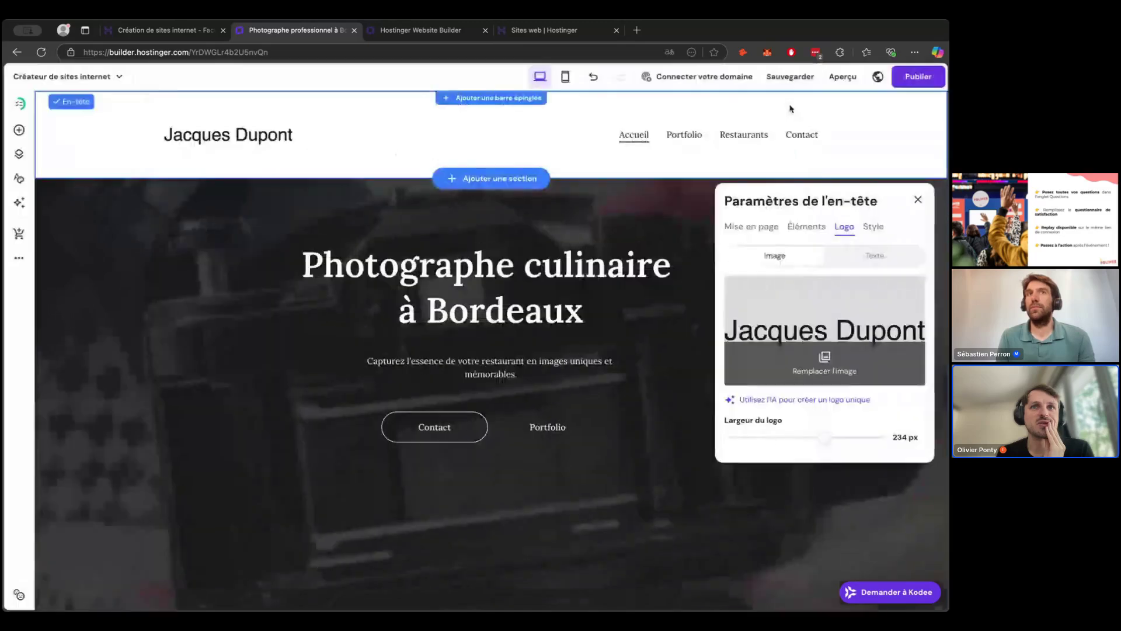
click(918, 200)
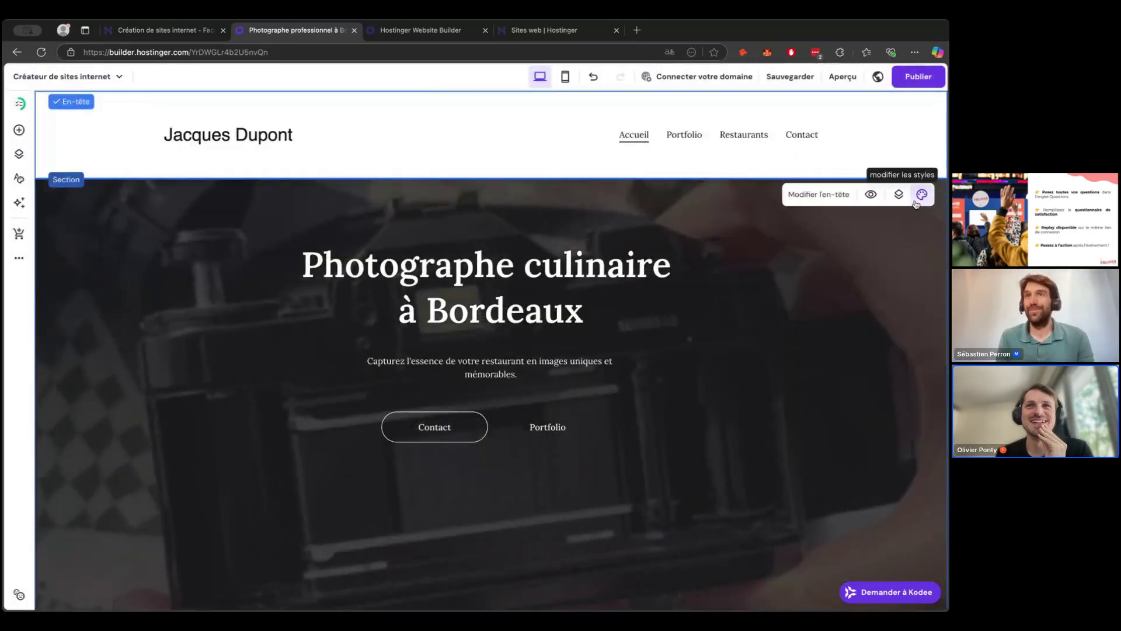
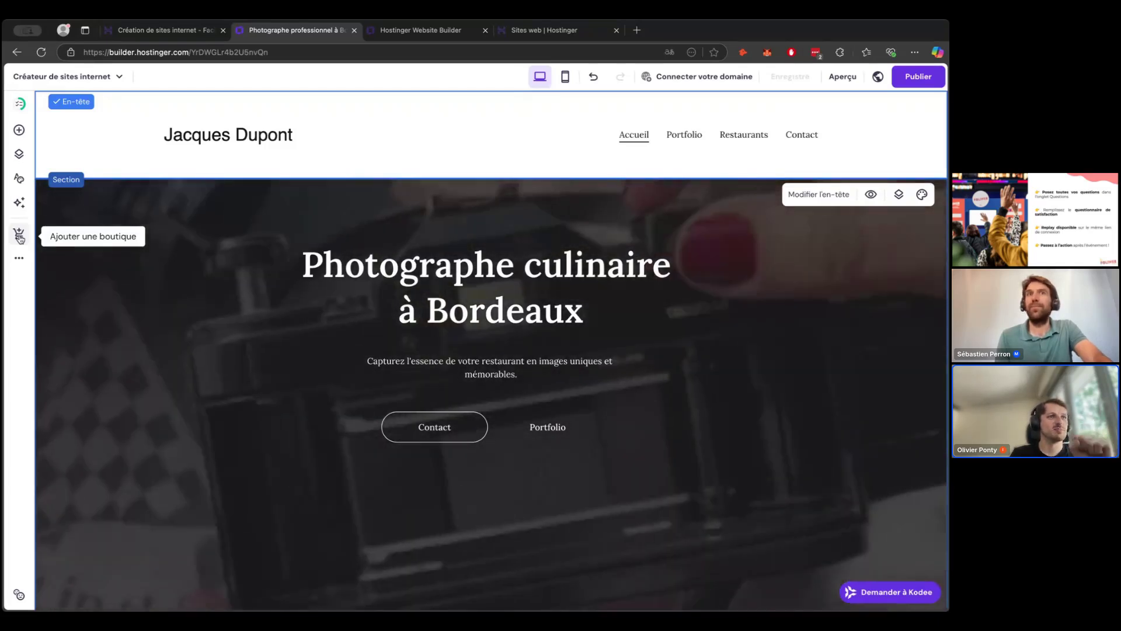
Add an online store with 8 sample products and show the Gérer la boutique options
click(19, 237)
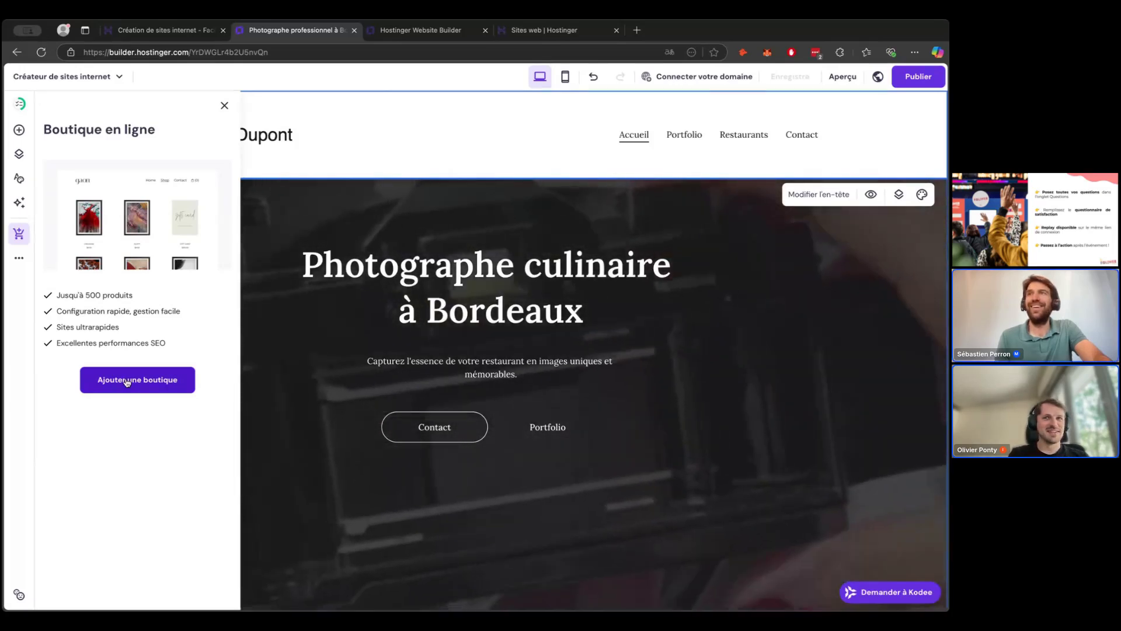
click(127, 380)
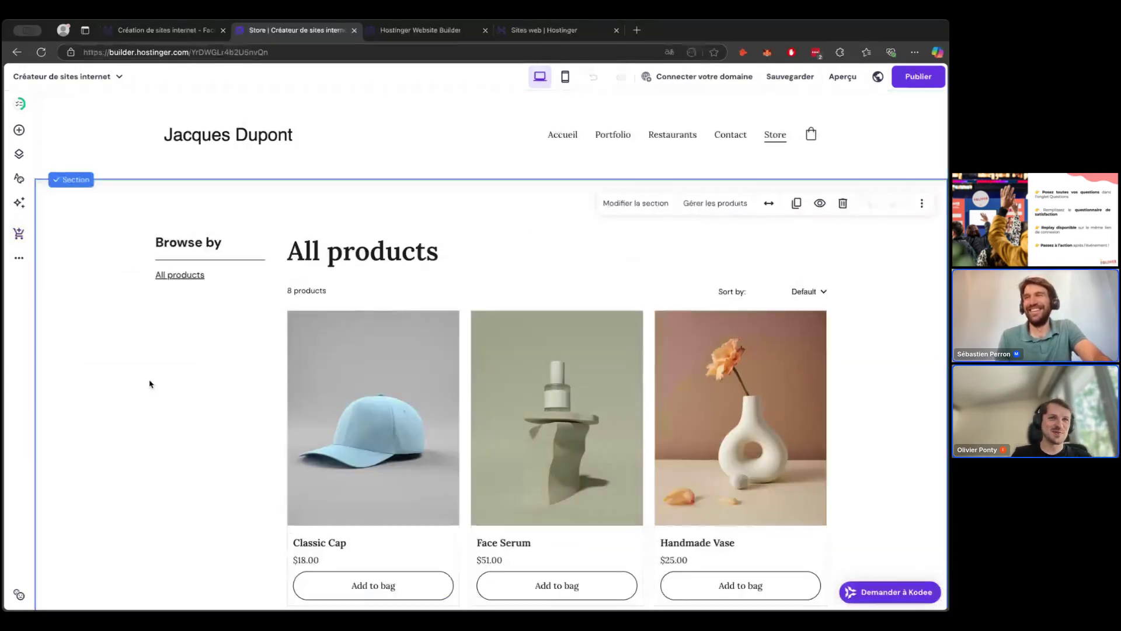
scroll(150, 383, down, 1)
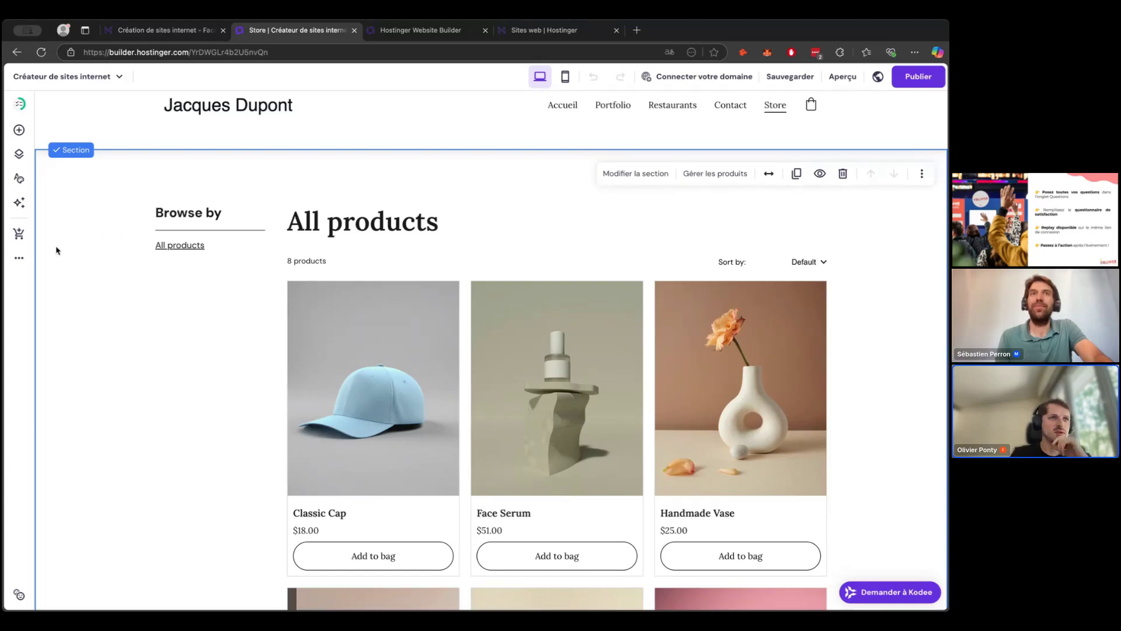
click(21, 259)
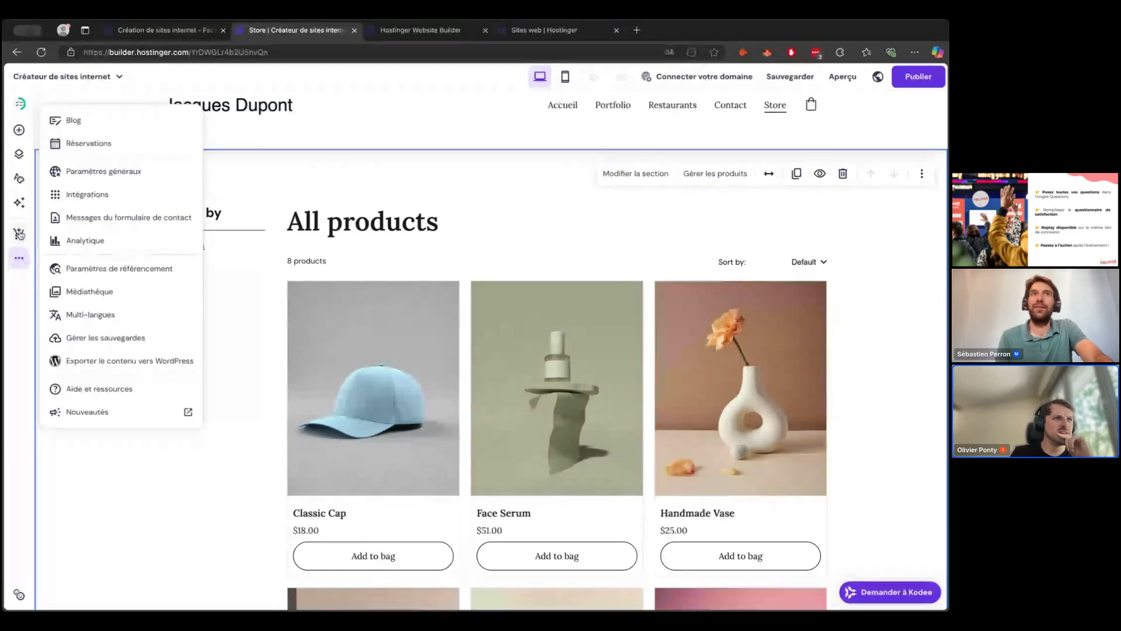
click(20, 234)
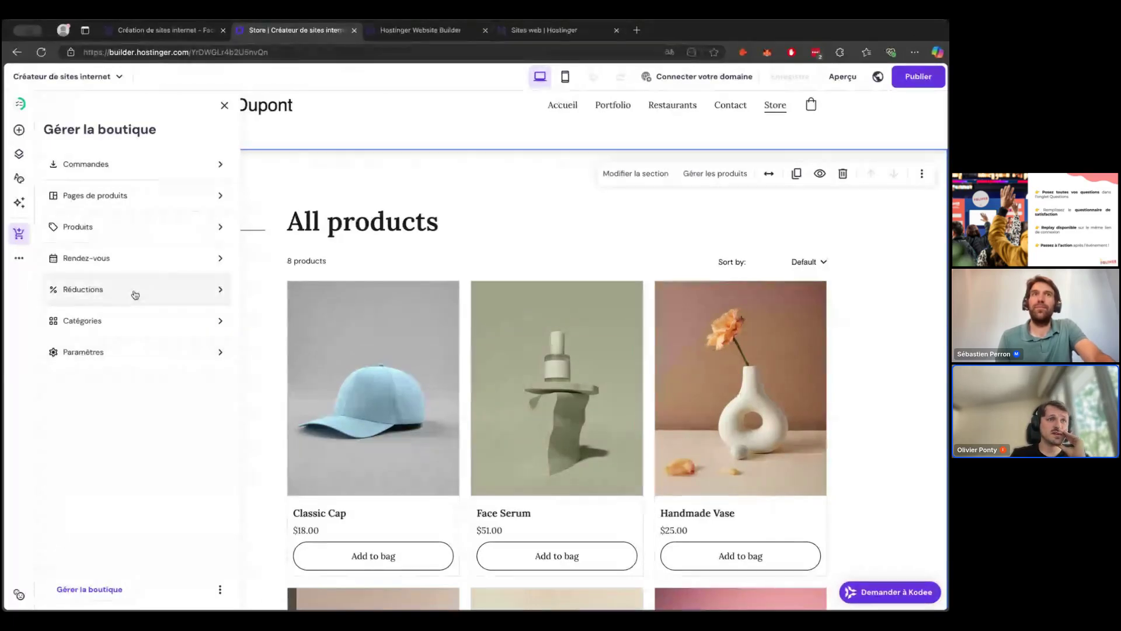
Enable bookings with availability Monday to Friday, 08:00–17:00, Europe/Paris time
click(121, 264)
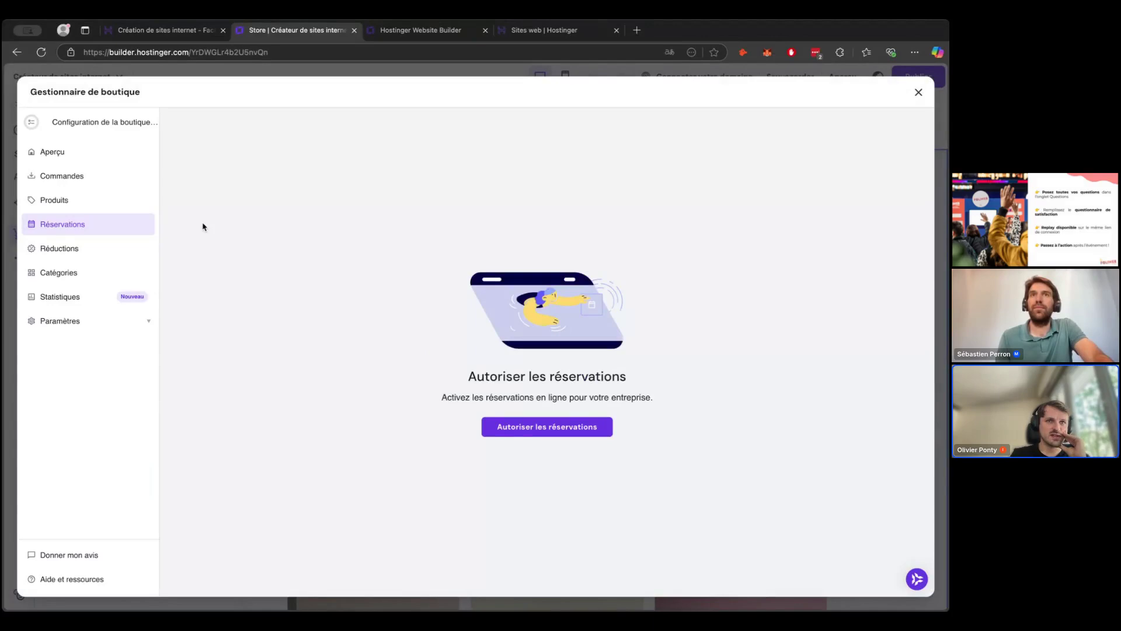
click(531, 430)
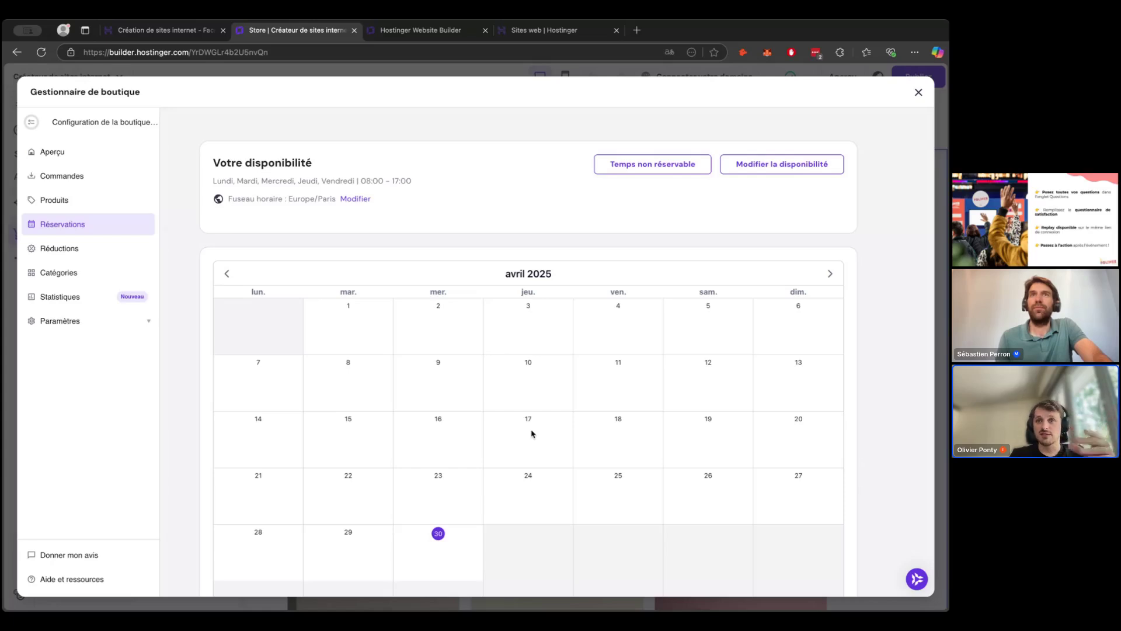
scroll(532, 433, down, 1)
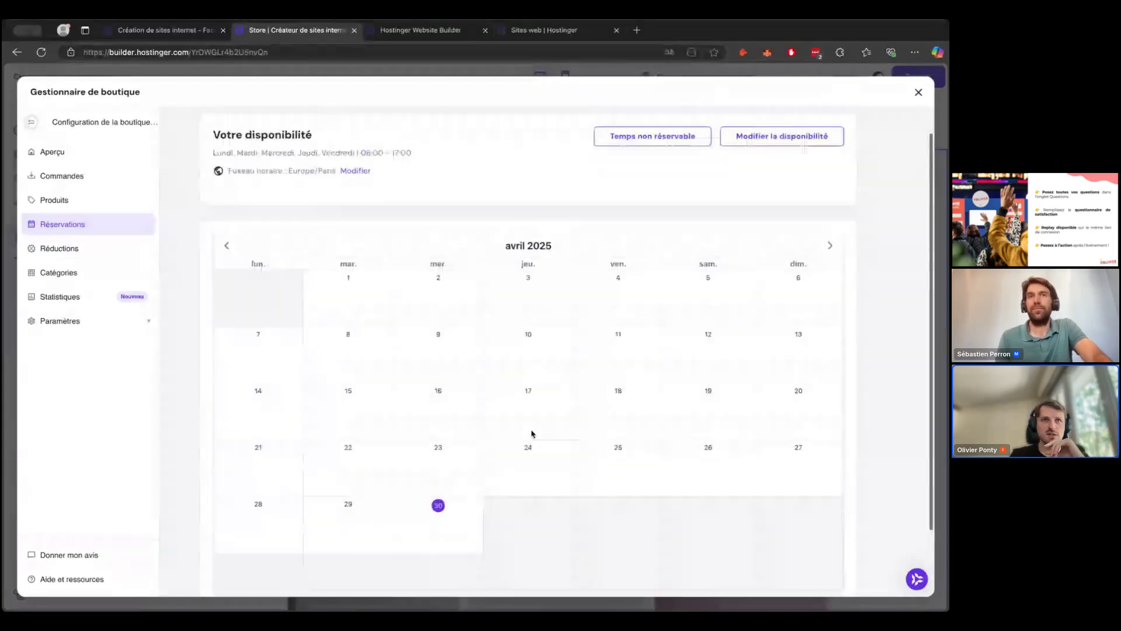
scroll(530, 433, down, 1)
scroll(530, 433, up, 2)
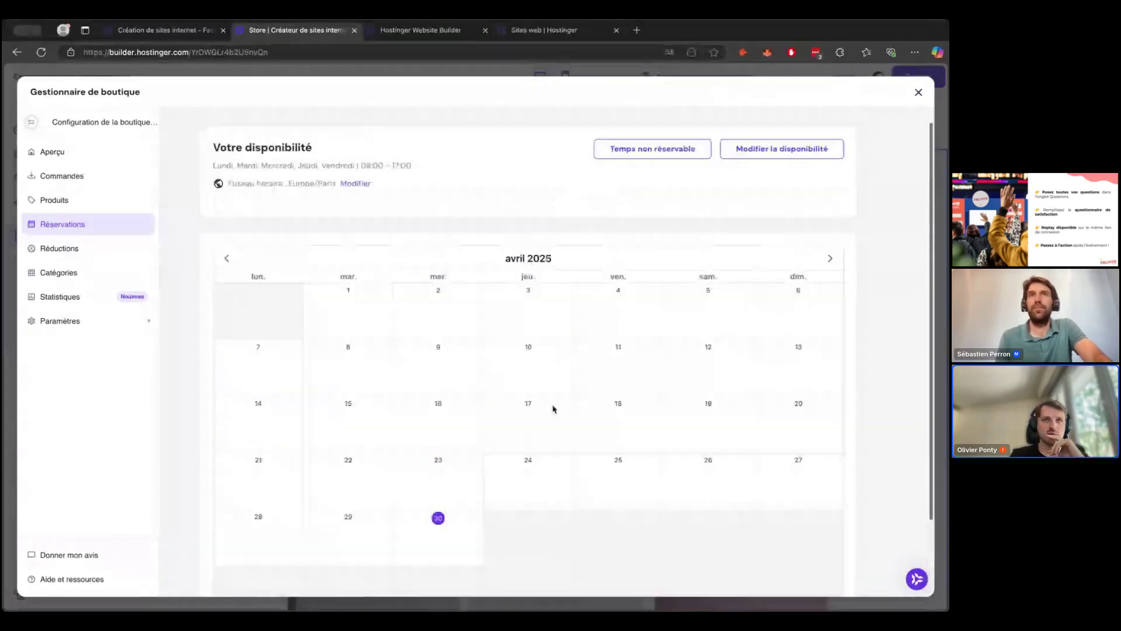
click(781, 157)
scroll(514, 390, down, 3)
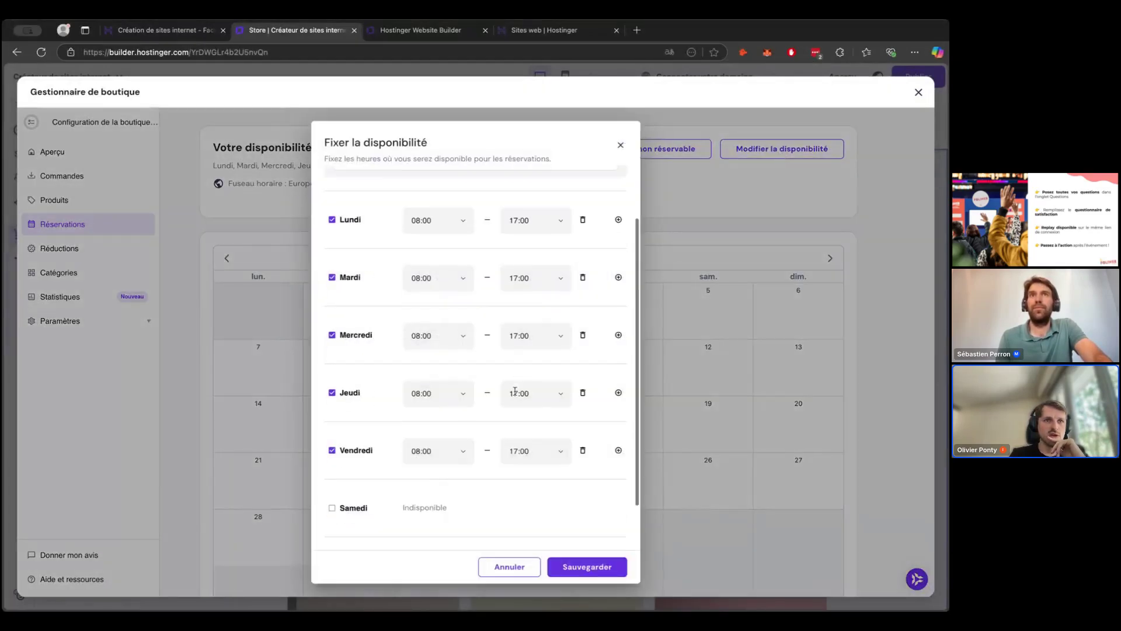
scroll(515, 390, up, 2)
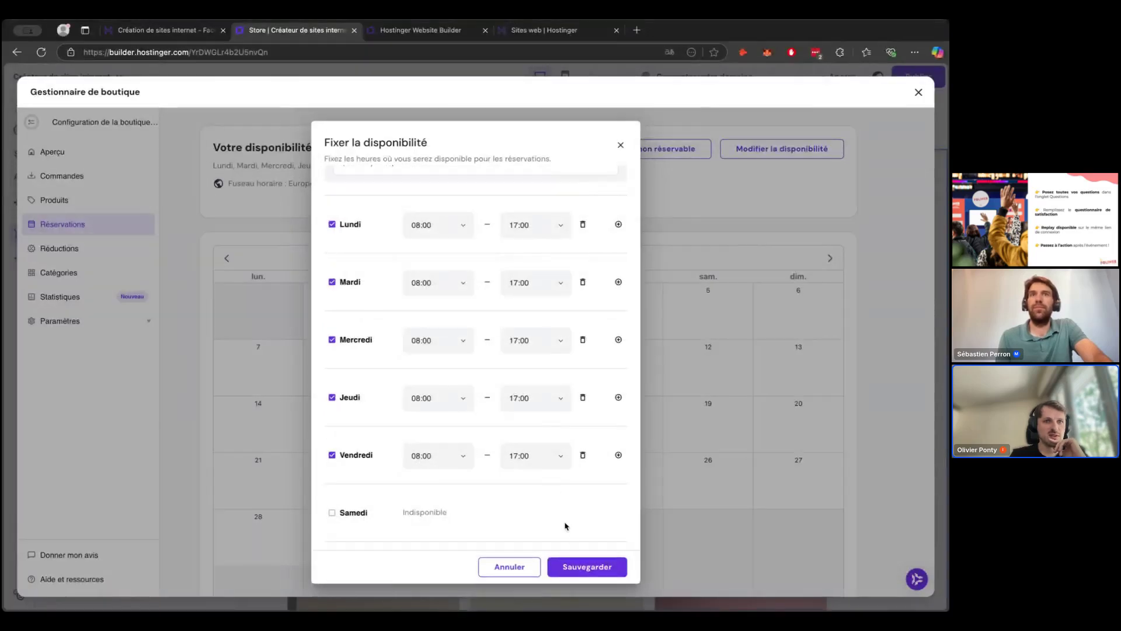
click(580, 568)
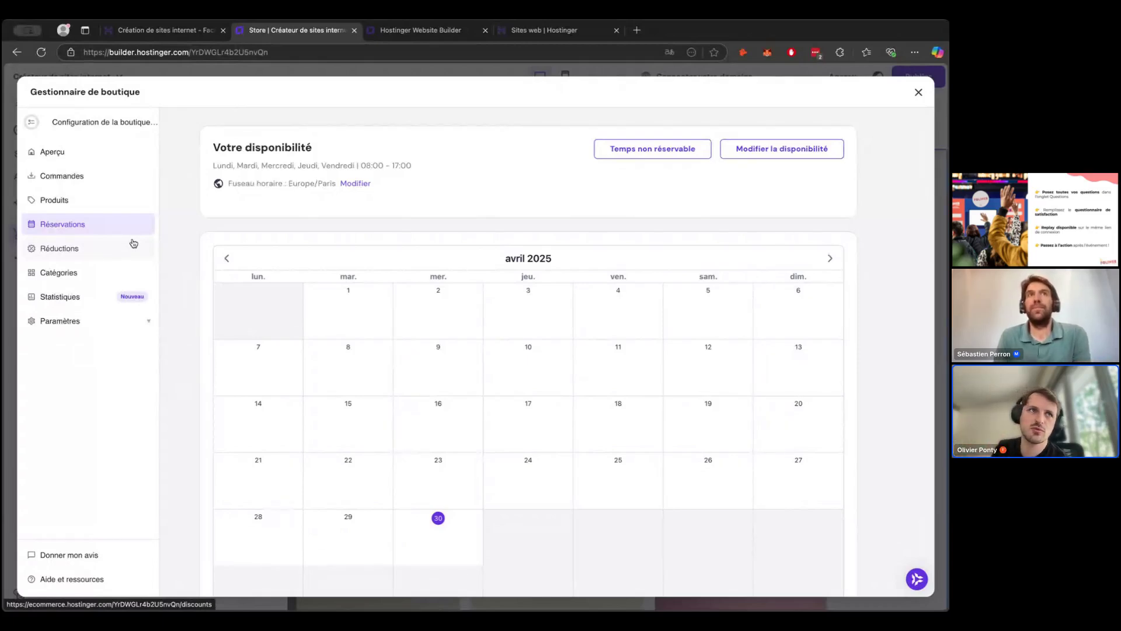
Start a new Réservation product and scroll through its form
click(84, 208)
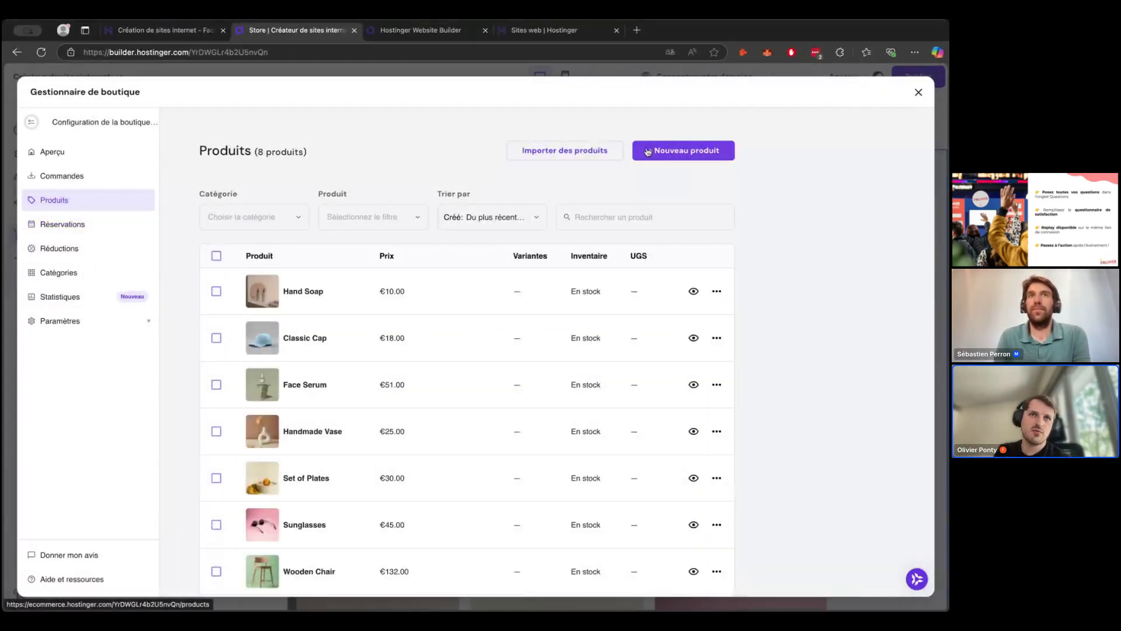
click(661, 150)
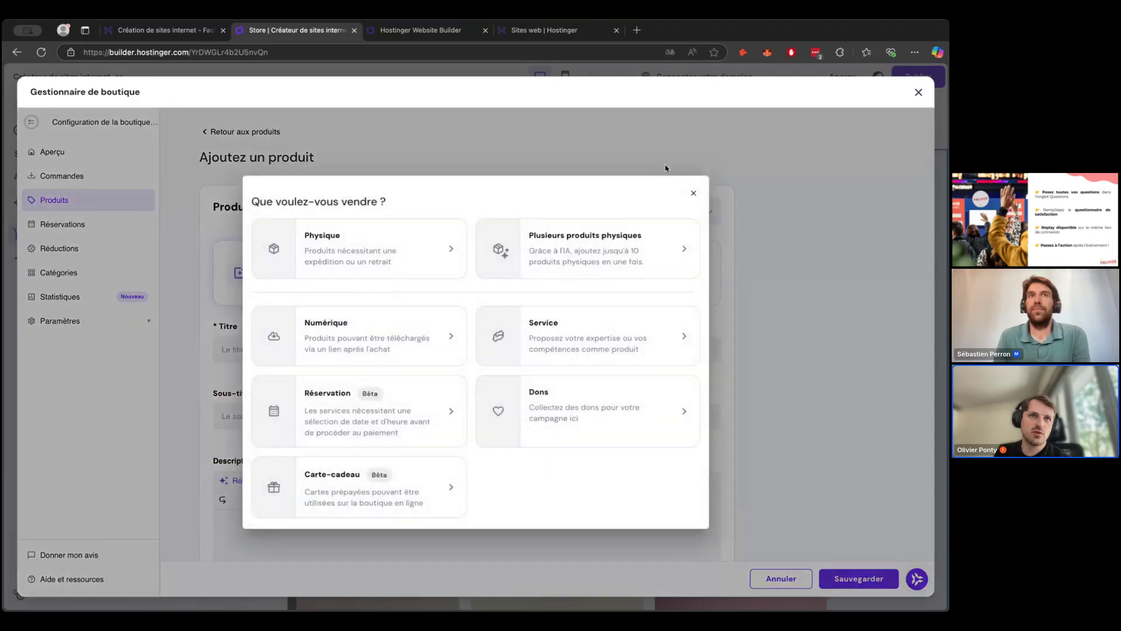
click(435, 393)
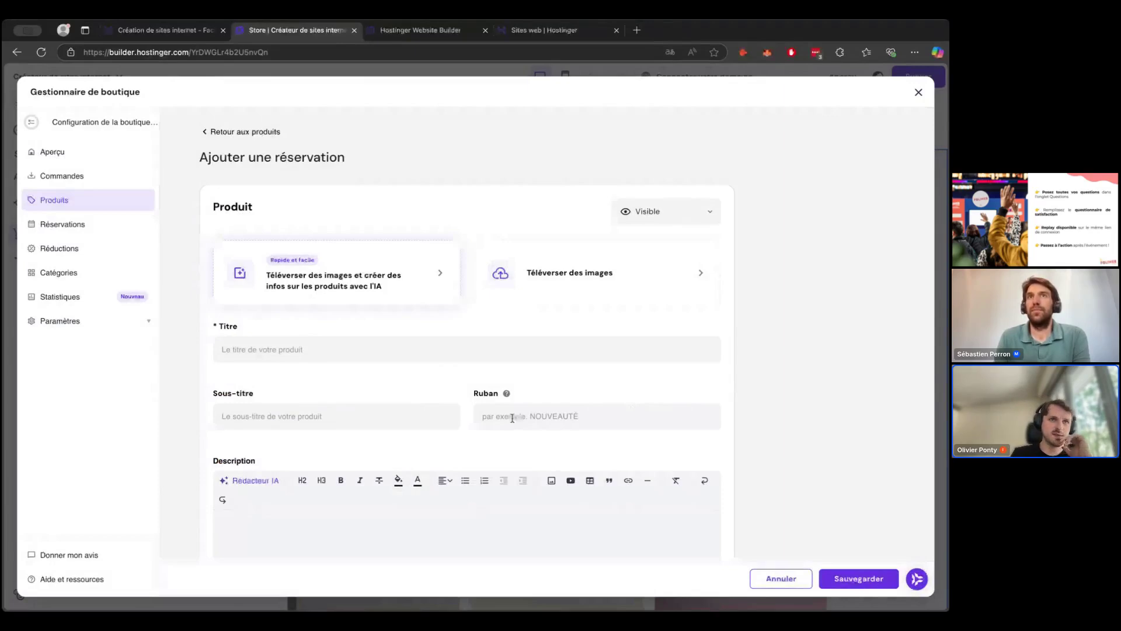
scroll(501, 407, down, 2)
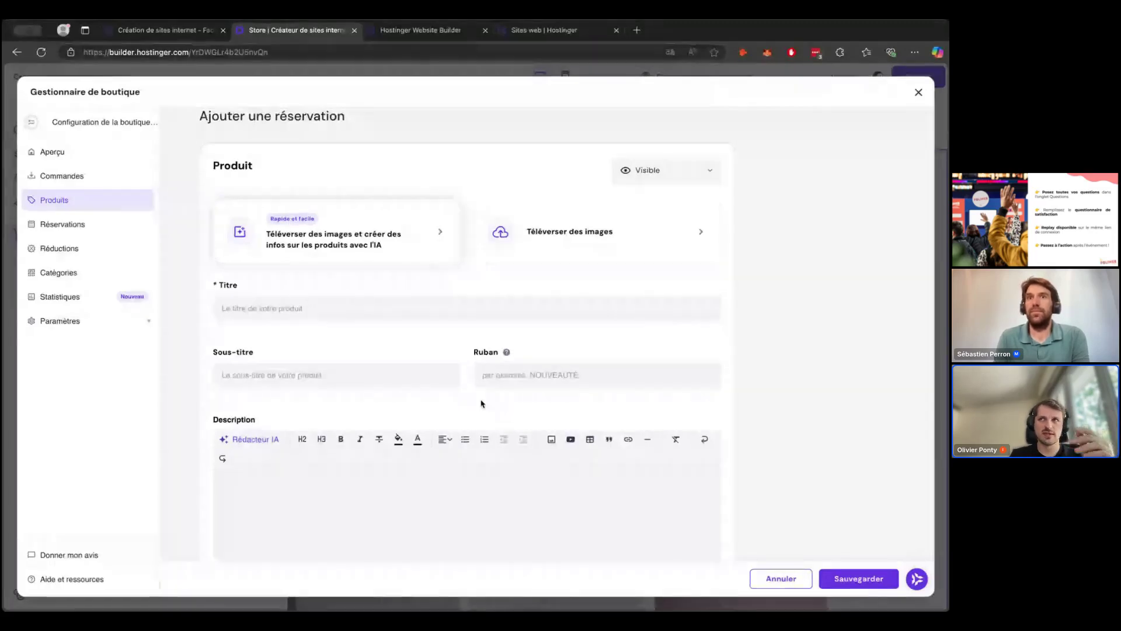
scroll(482, 403, down, 4)
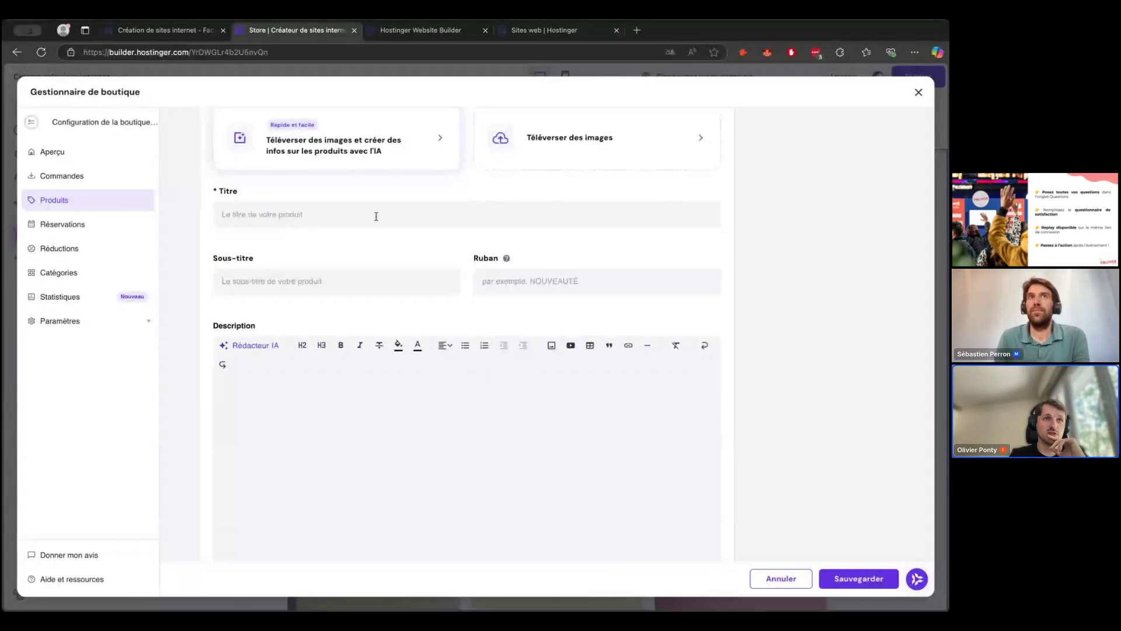
scroll(389, 218, down, 1)
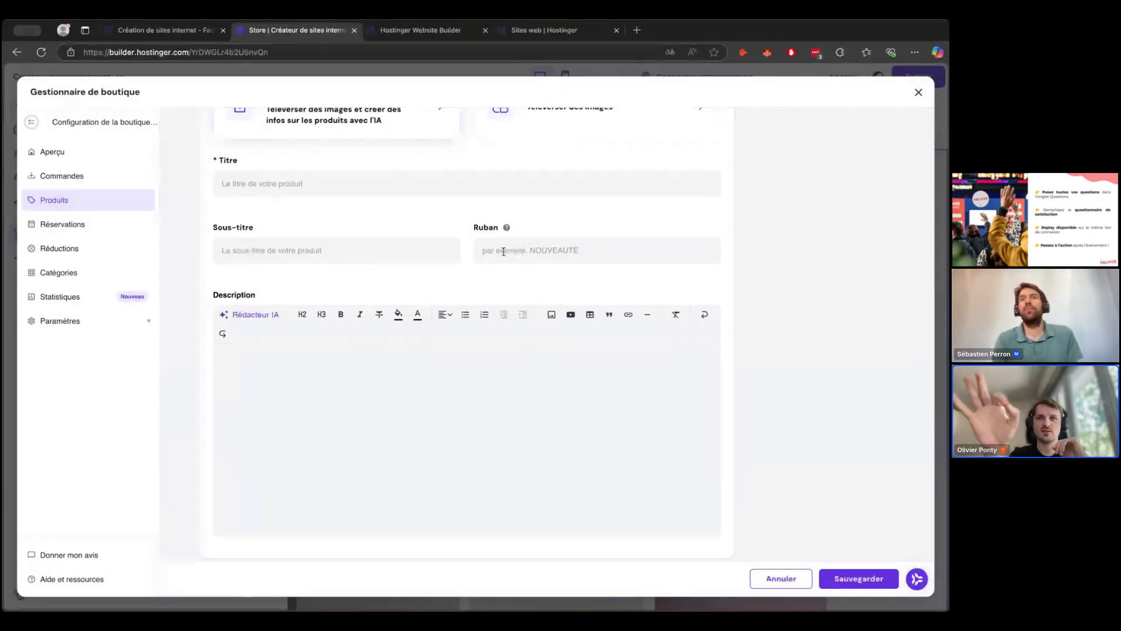
scroll(595, 236, down, 4)
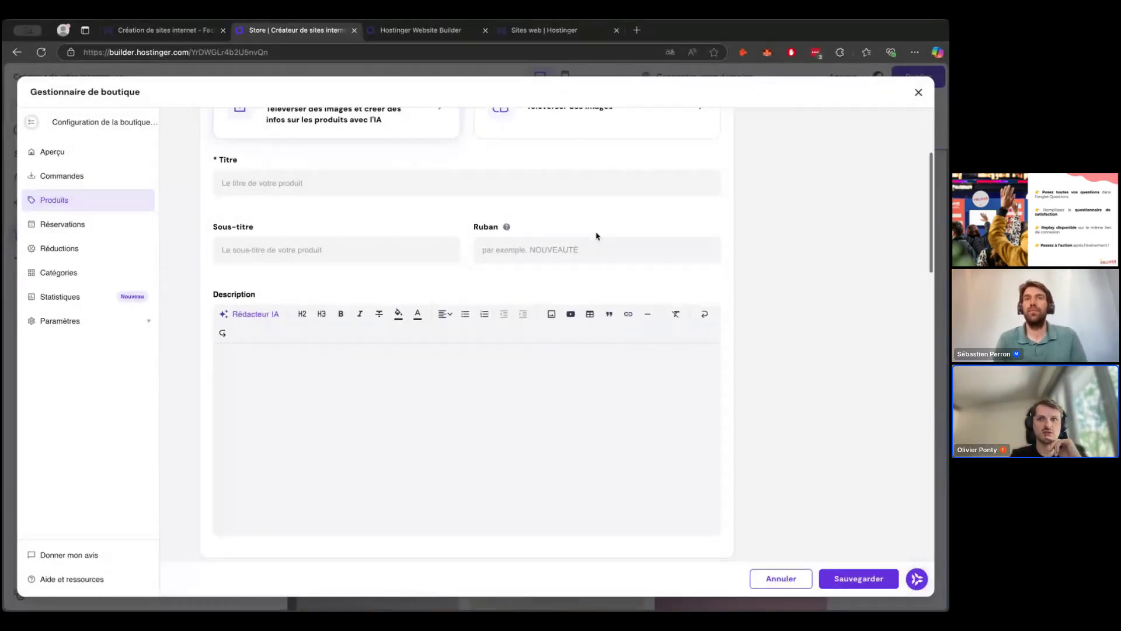
scroll(472, 341, down, 7)
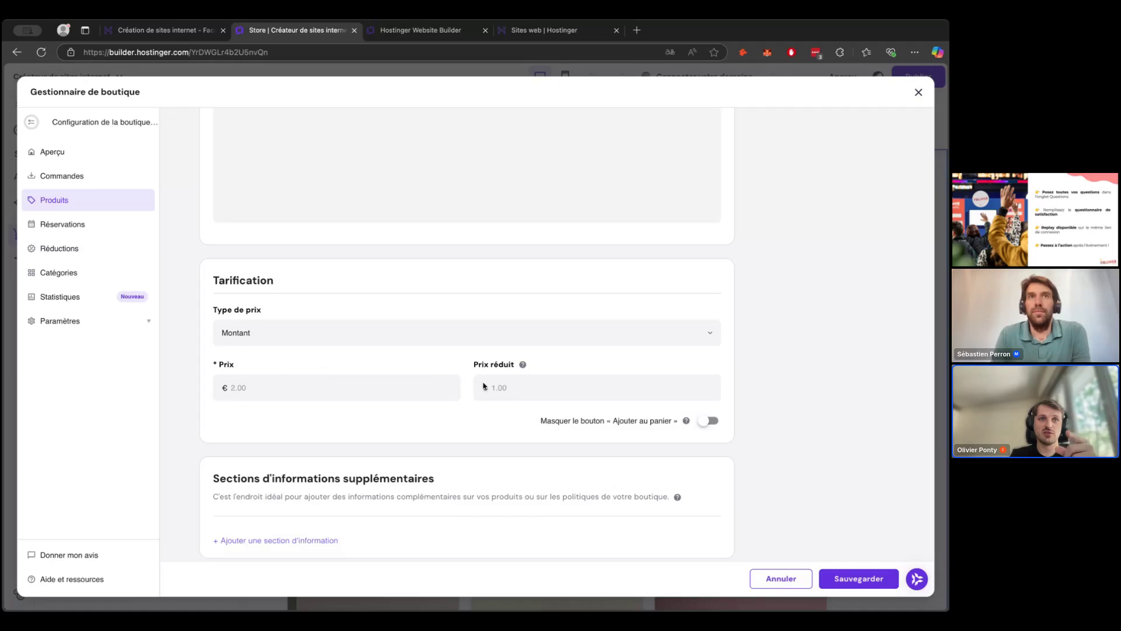
scroll(496, 383, down, 1)
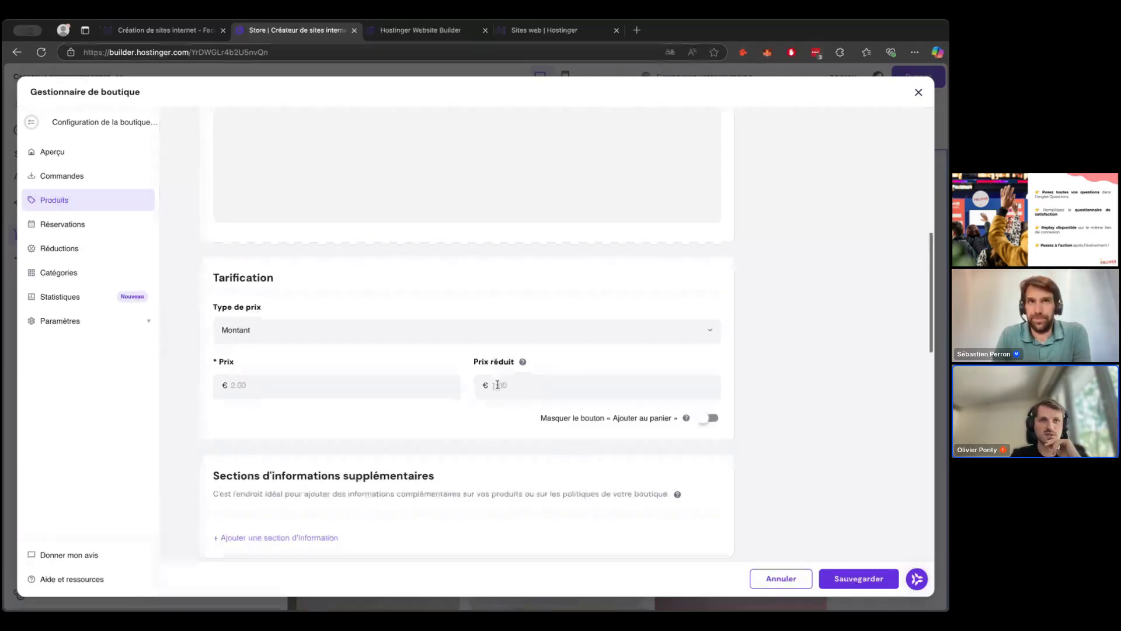
scroll(498, 384, down, 1)
scroll(497, 385, down, 5)
scroll(497, 386, down, 4)
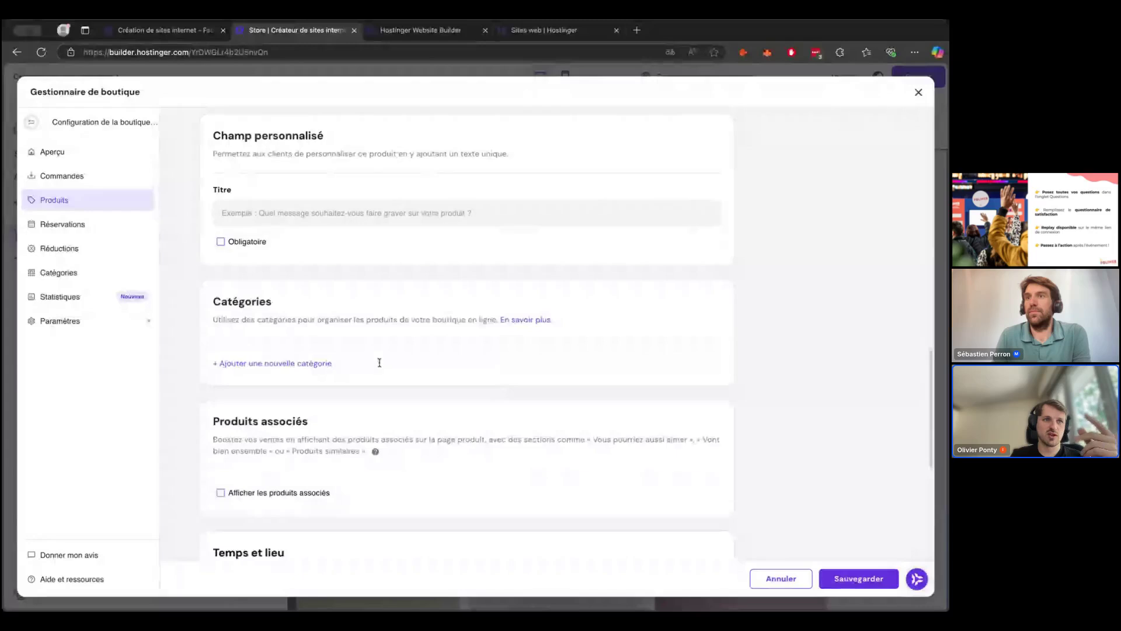
scroll(531, 409, down, 4)
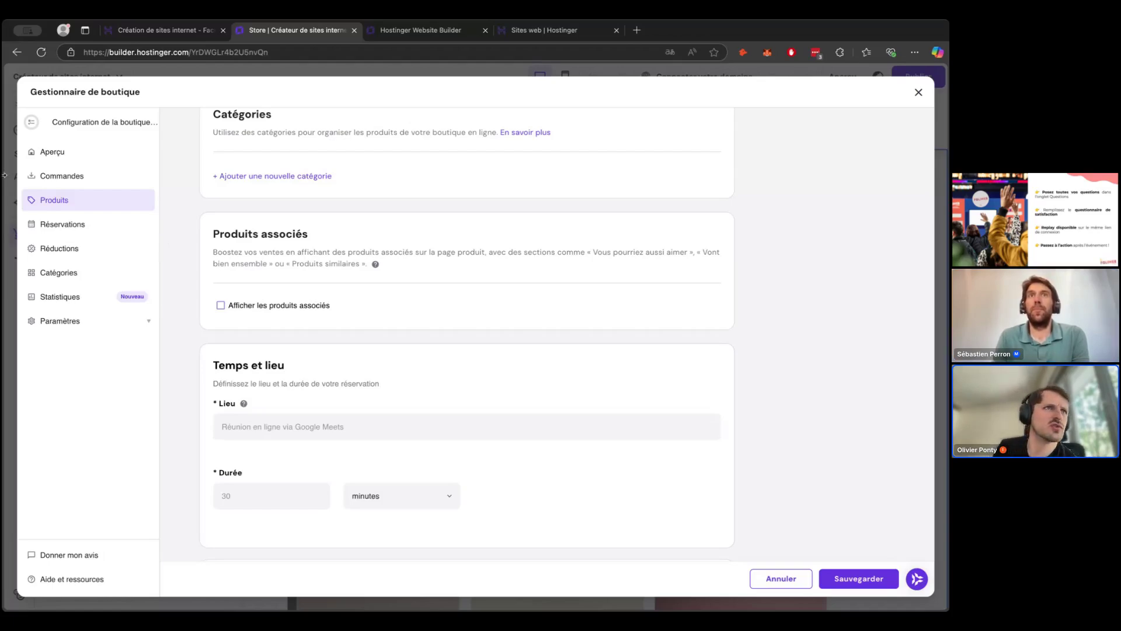
Discard the unsaved booking product and return to the store setup checklist
click(56, 154)
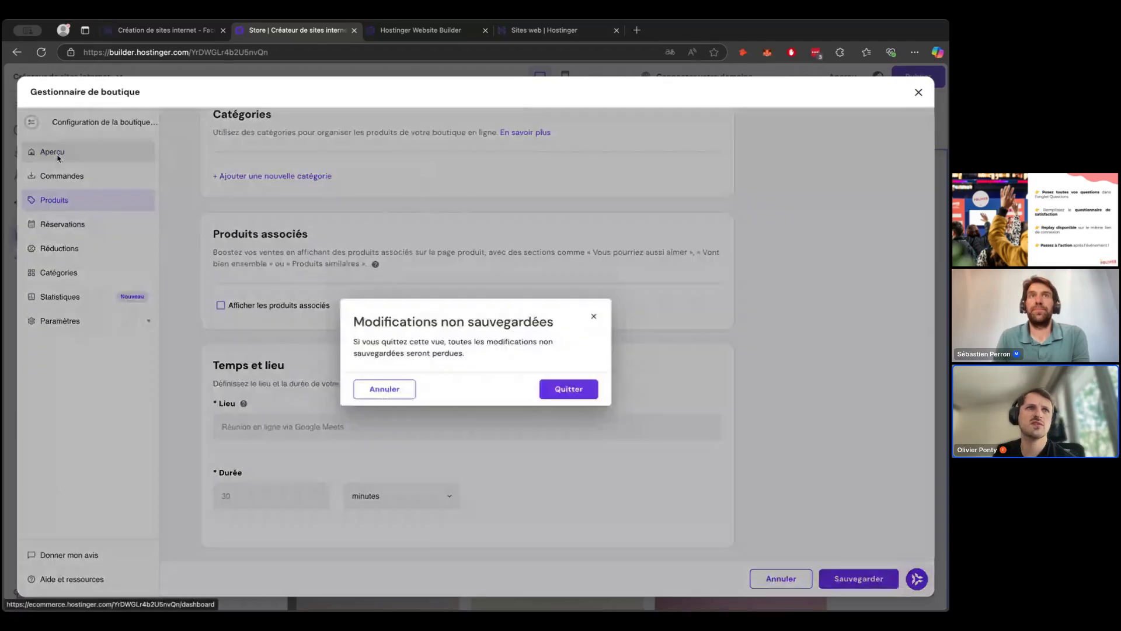
click(583, 394)
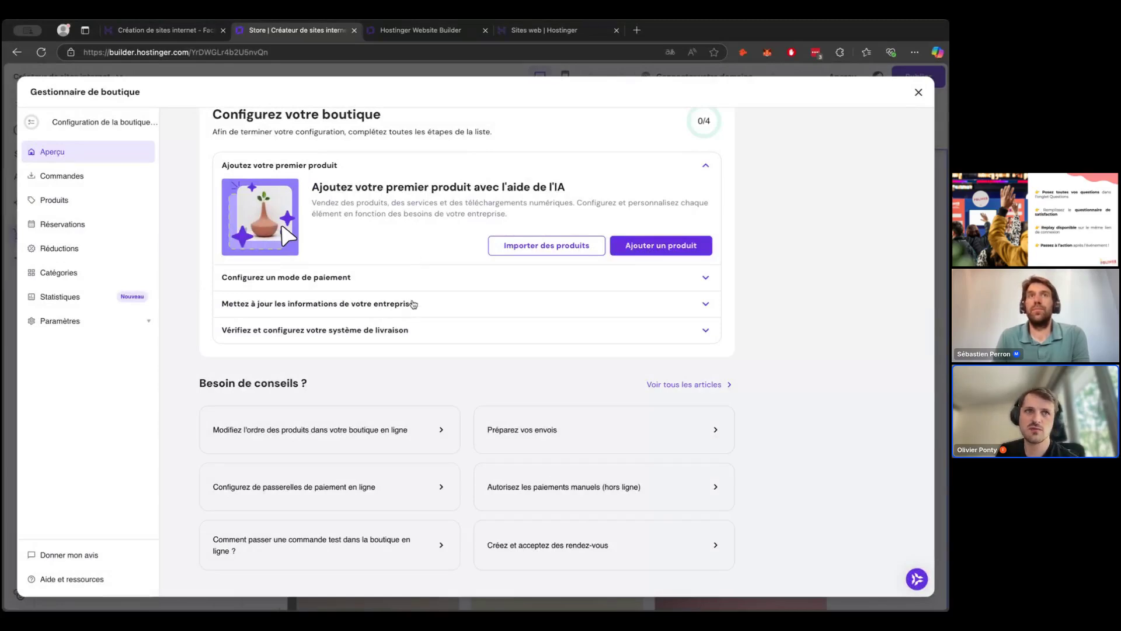
click(367, 278)
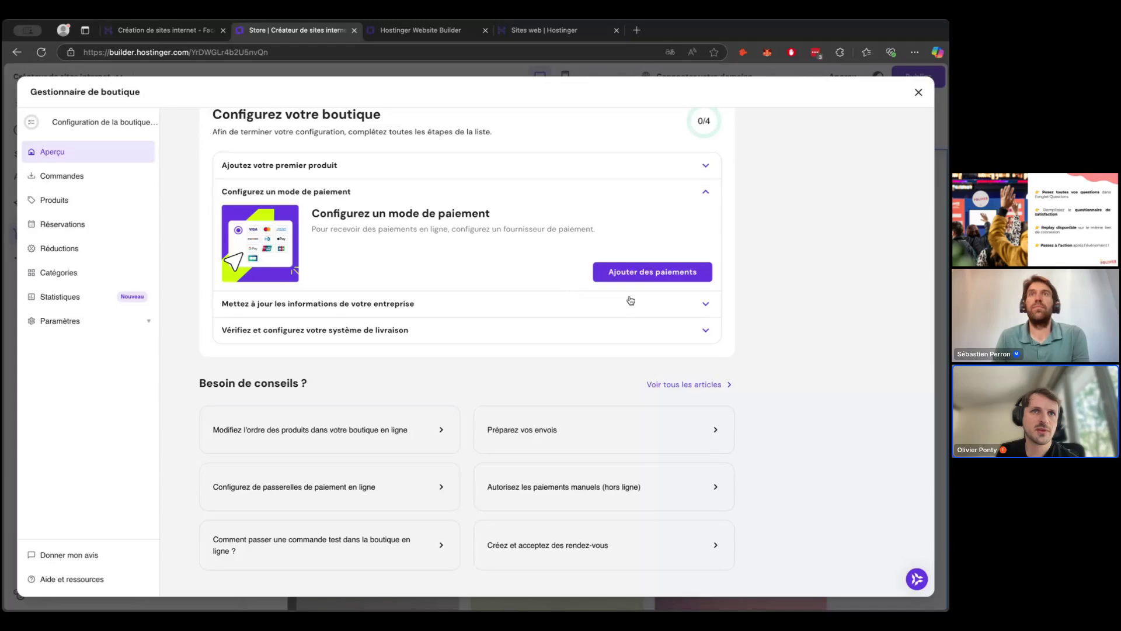
Open the Paiements page listing Paysera, PayPal and Stripe, then view Stripe's fee details
click(656, 278)
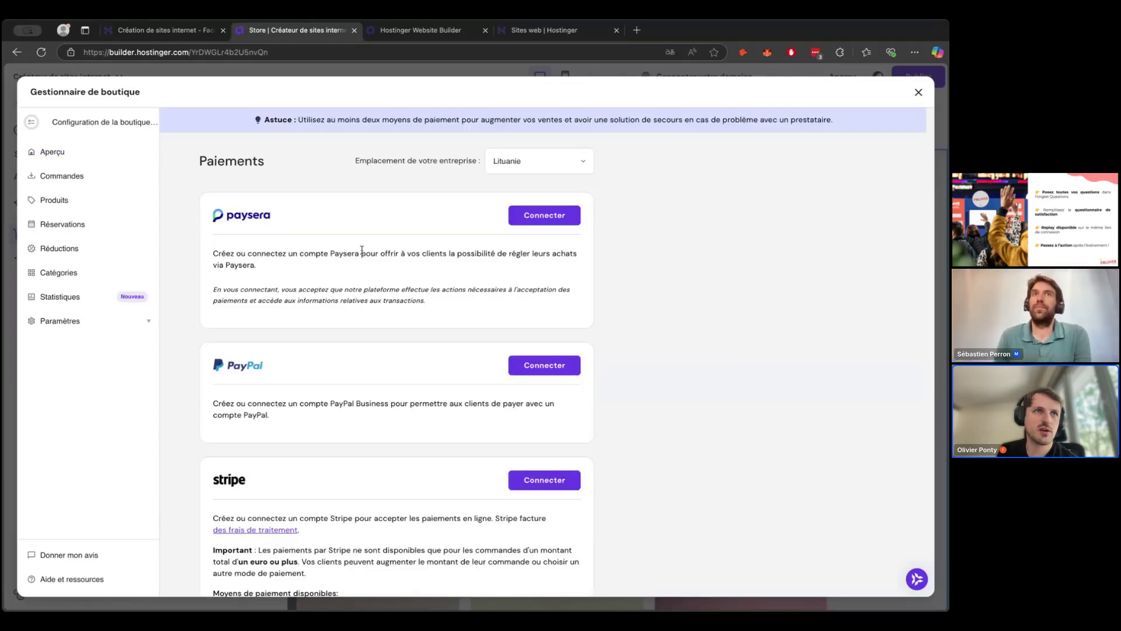
scroll(362, 250, down, 5)
scroll(275, 260, up, 3)
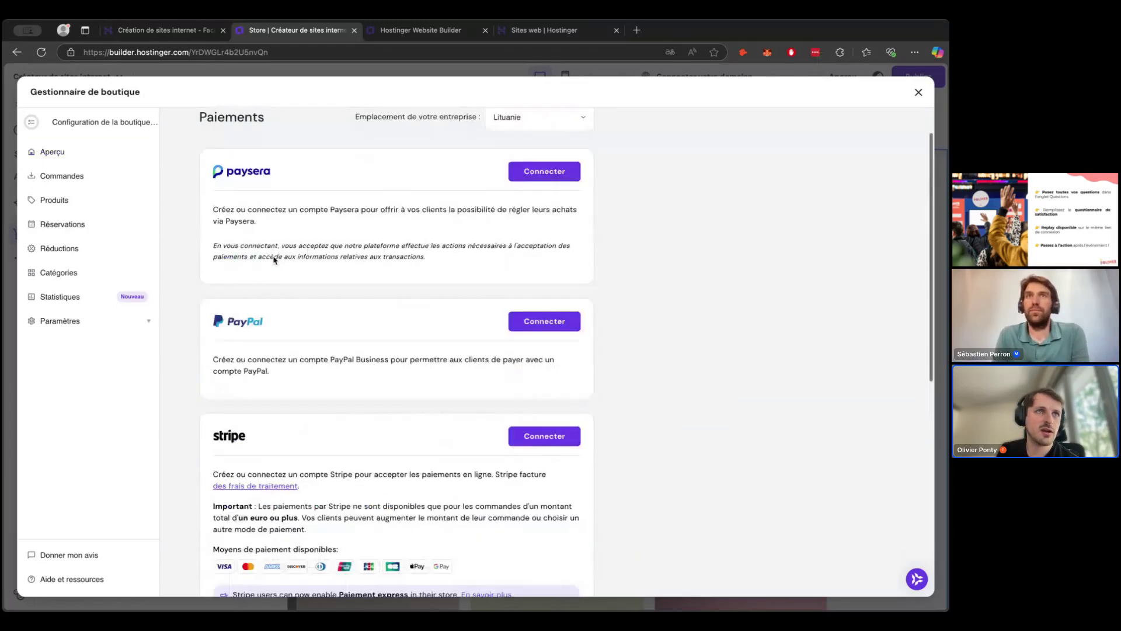
scroll(274, 259, down, 3)
scroll(274, 260, up, 1)
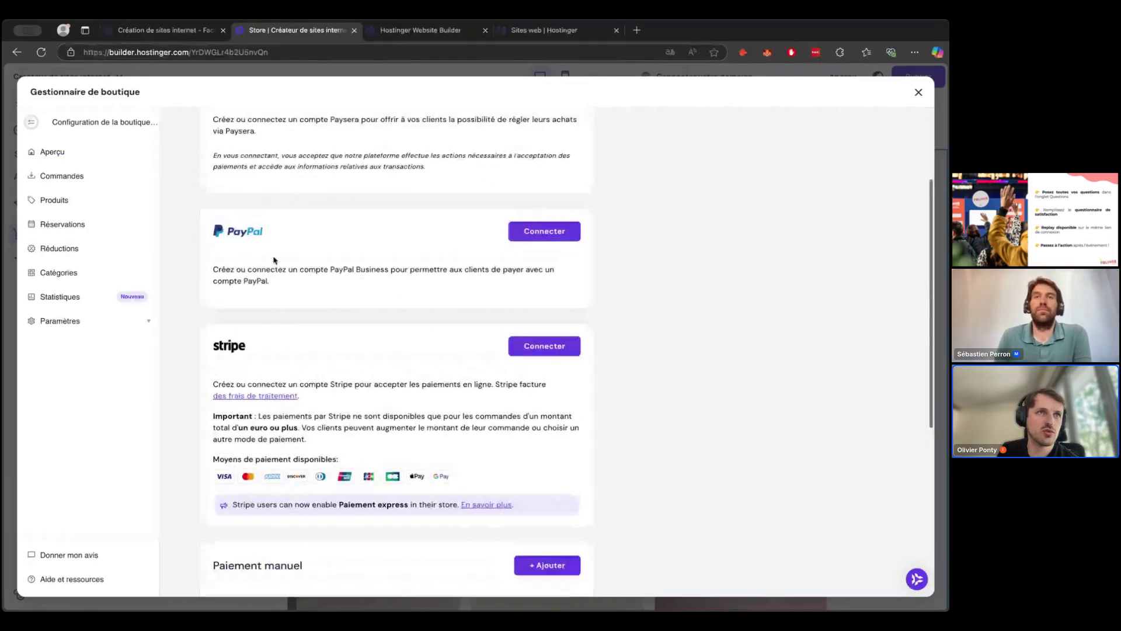
scroll(339, 380, down, 1)
scroll(339, 379, down, 3)
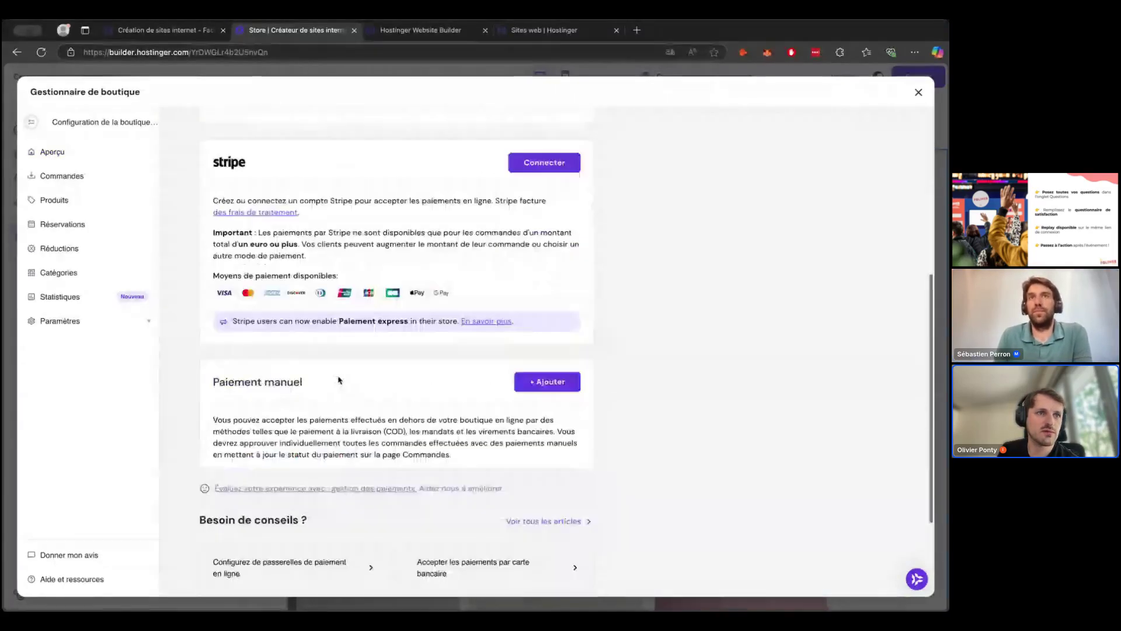
scroll(345, 383, up, 2)
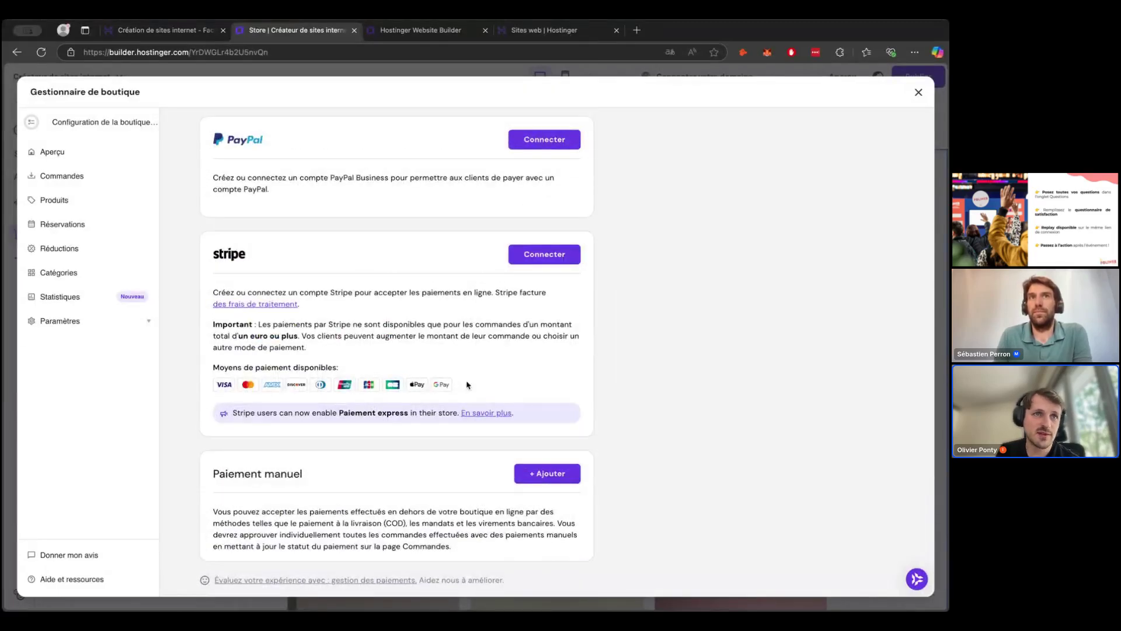
scroll(486, 389, up, 1)
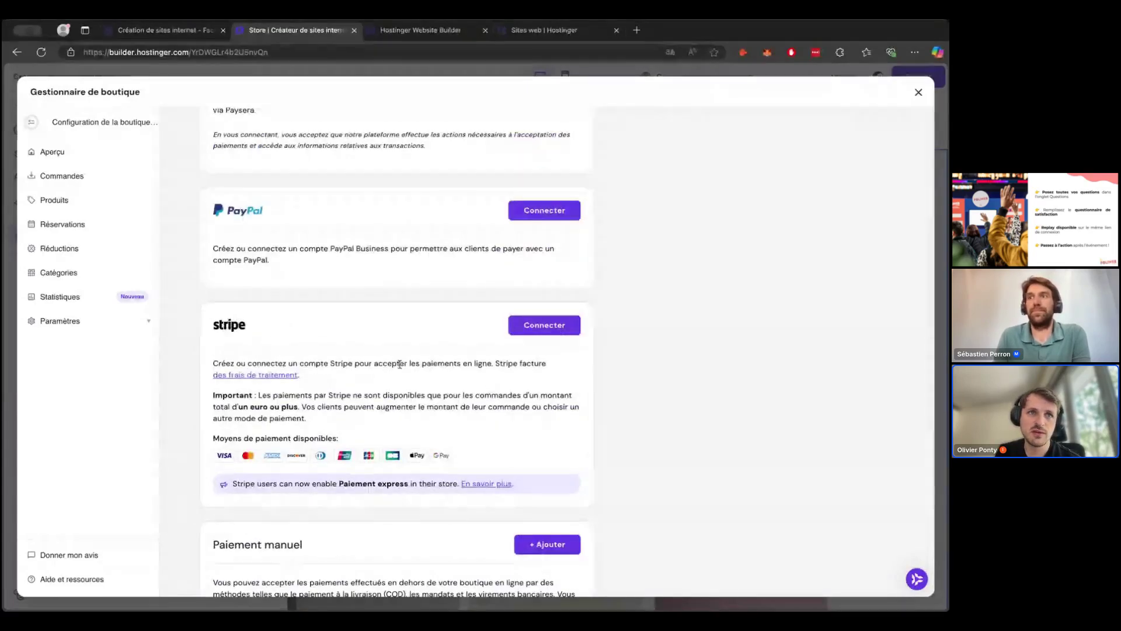
click(285, 376)
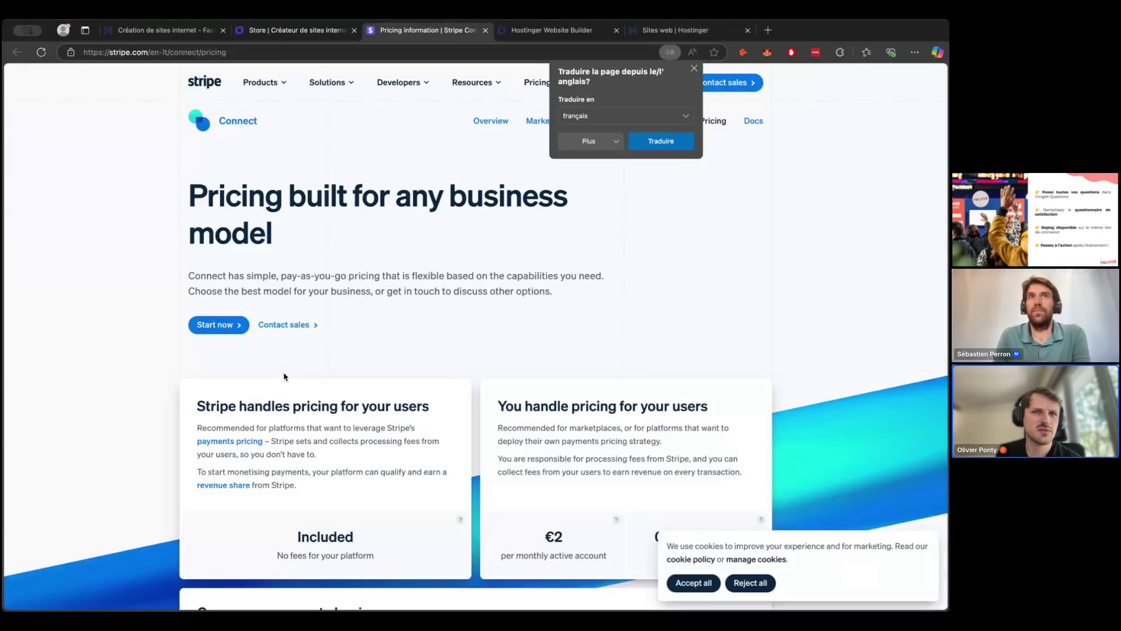
scroll(464, 374, down, 2)
scroll(464, 326, up, 1)
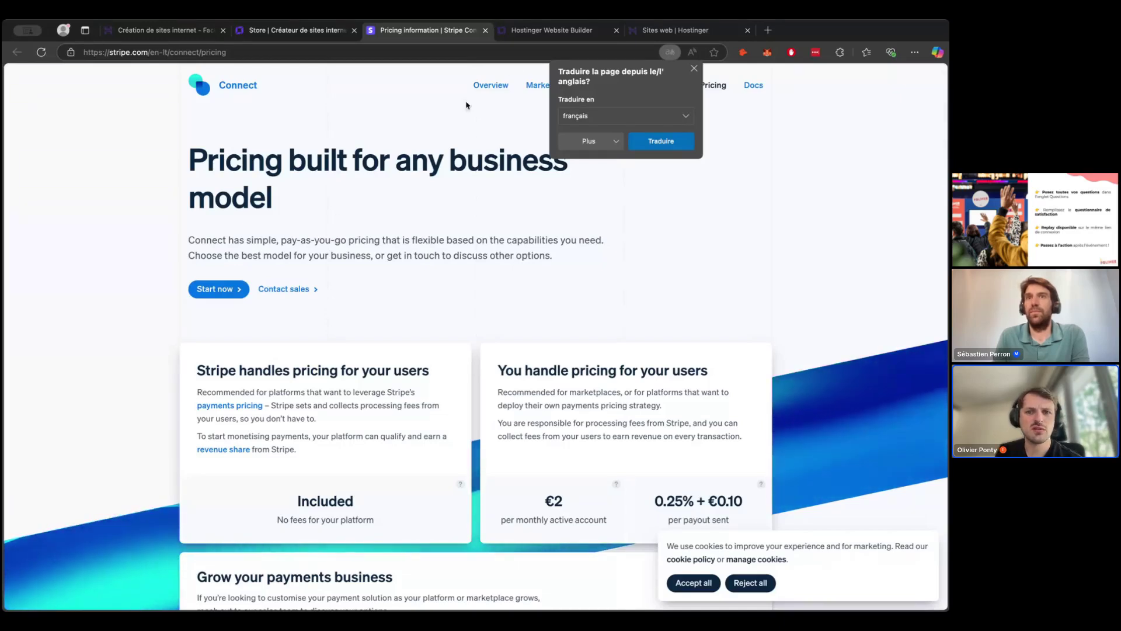
click(485, 31)
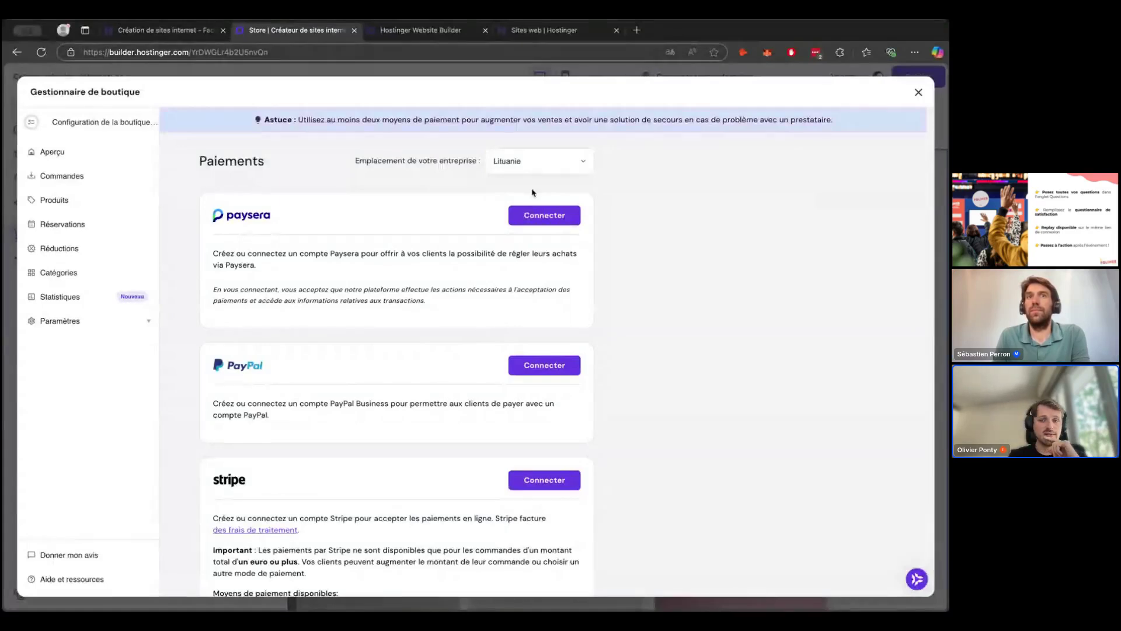
Close the store manager and panel, then go to the Contact page's Contactez-nous form
click(543, 30)
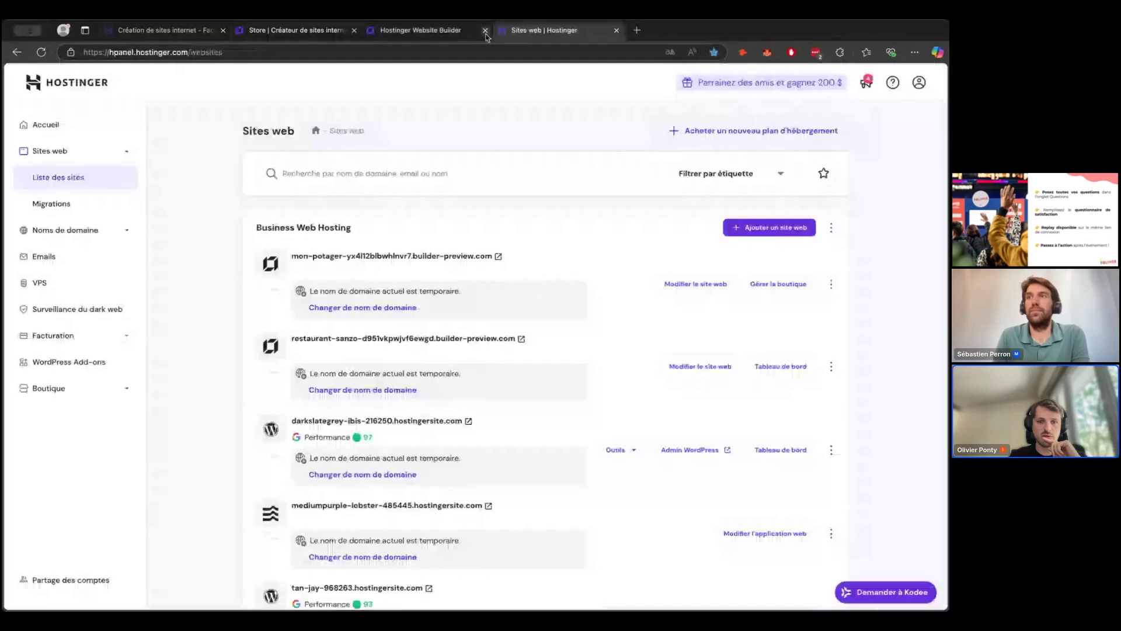
click(432, 30)
click(297, 30)
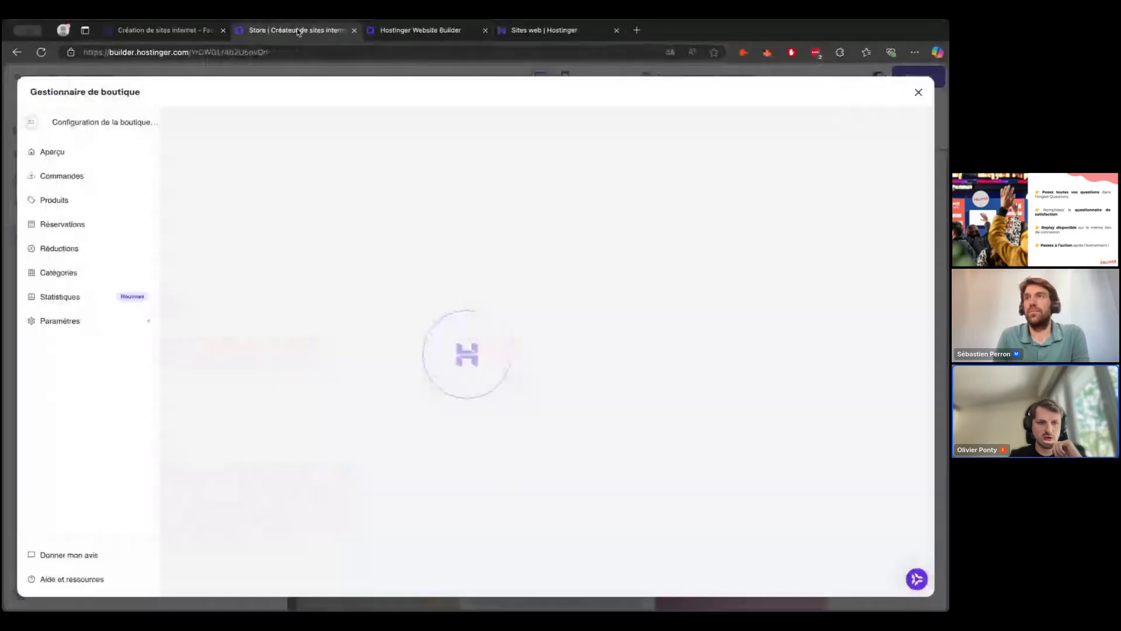
click(919, 92)
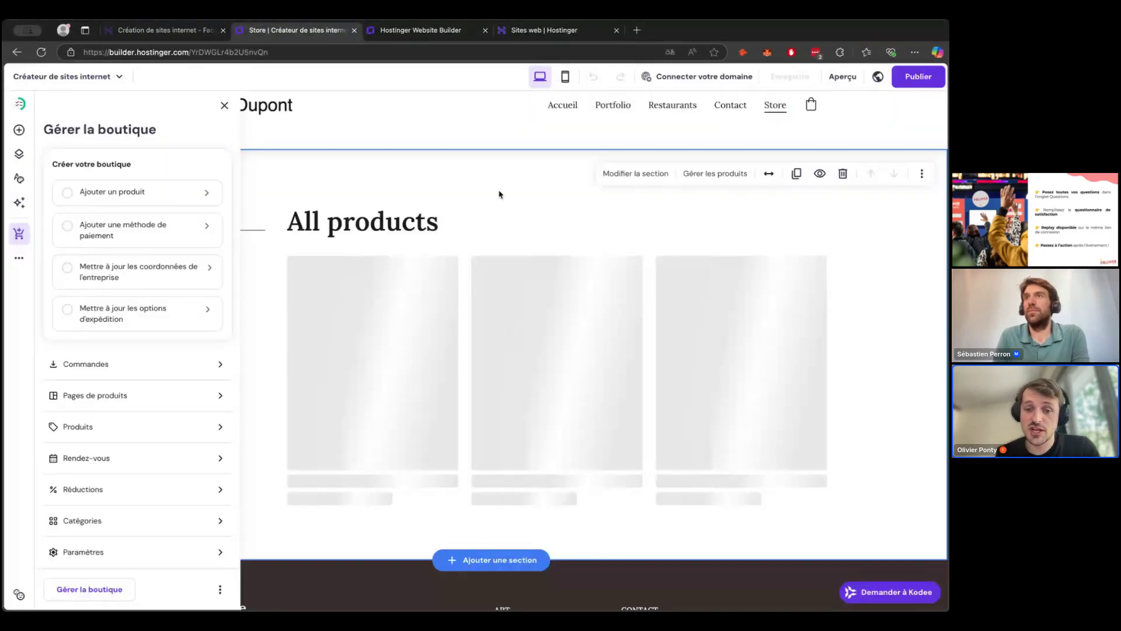
click(224, 106)
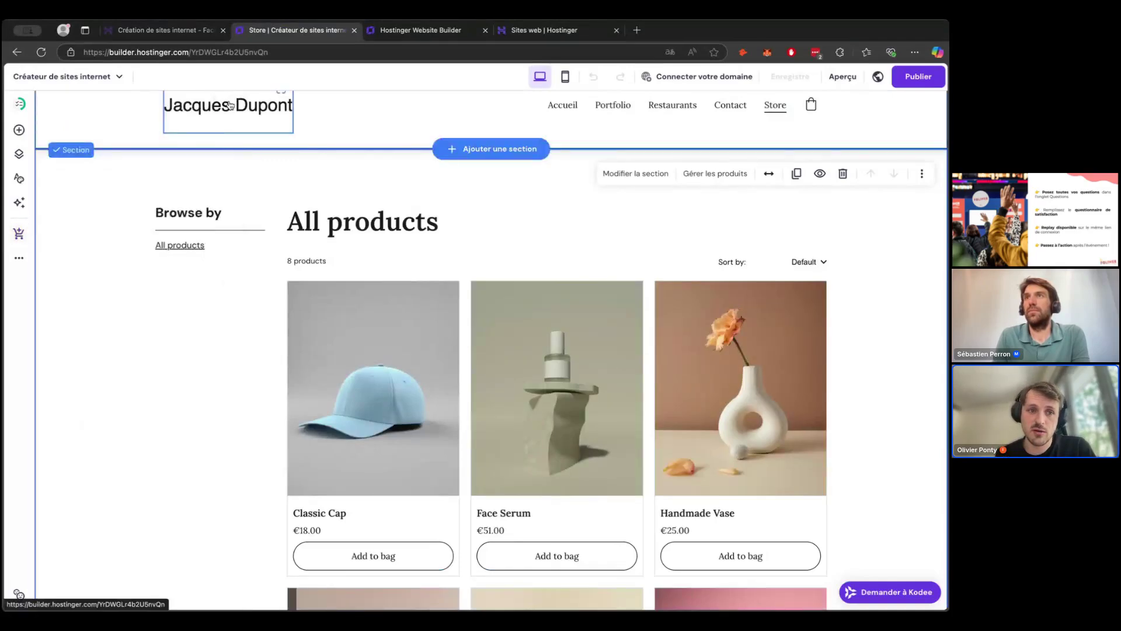
click(733, 110)
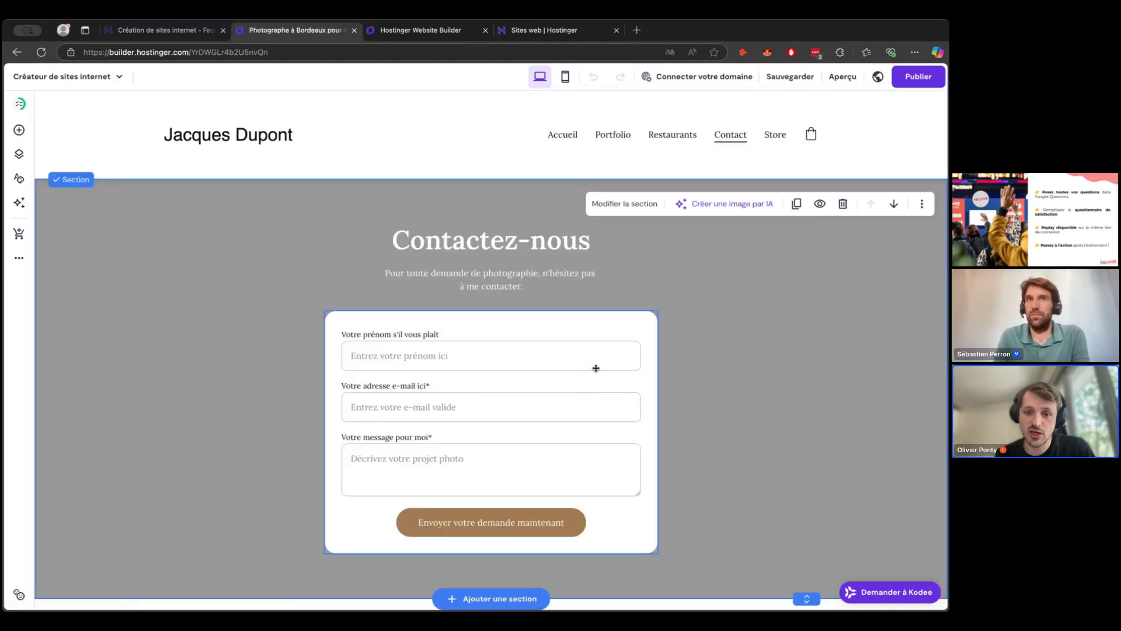
scroll(596, 368, down, 2)
Inspect the existing Contactez-nous form's settings
click(574, 323)
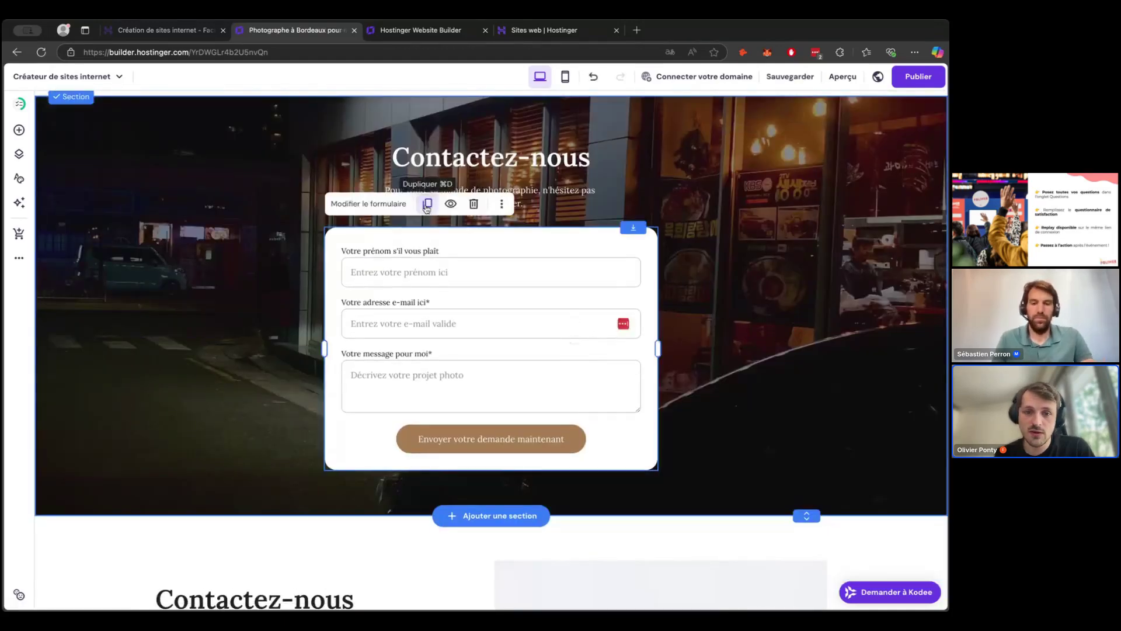
click(385, 202)
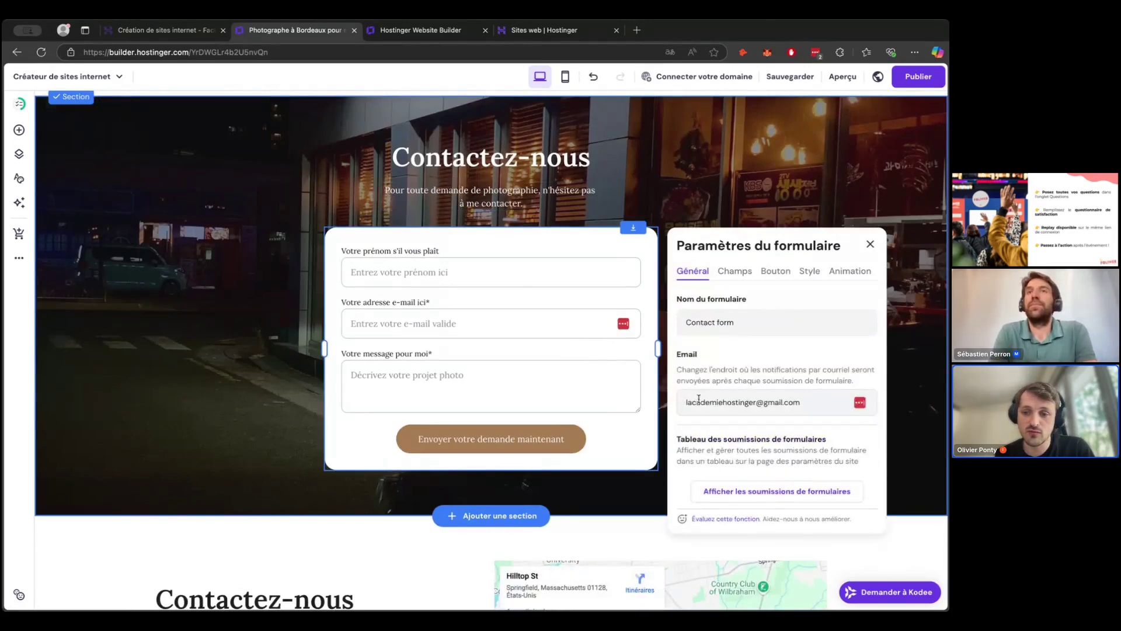
click(604, 194)
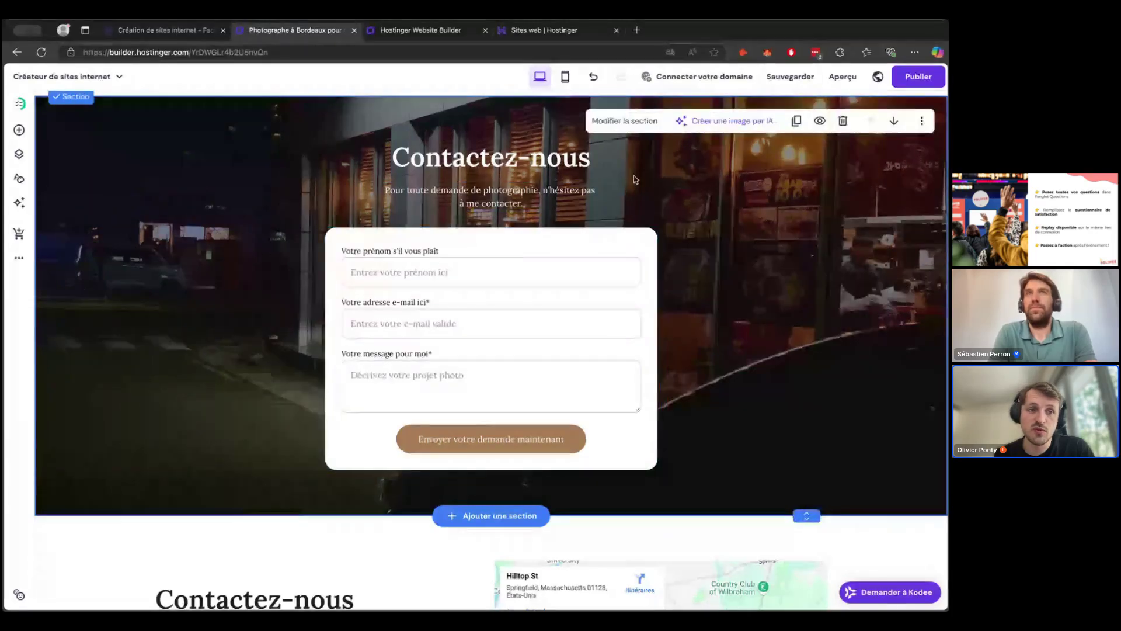
Add a second contact form to Contactez-nous and move it below the original form
click(19, 132)
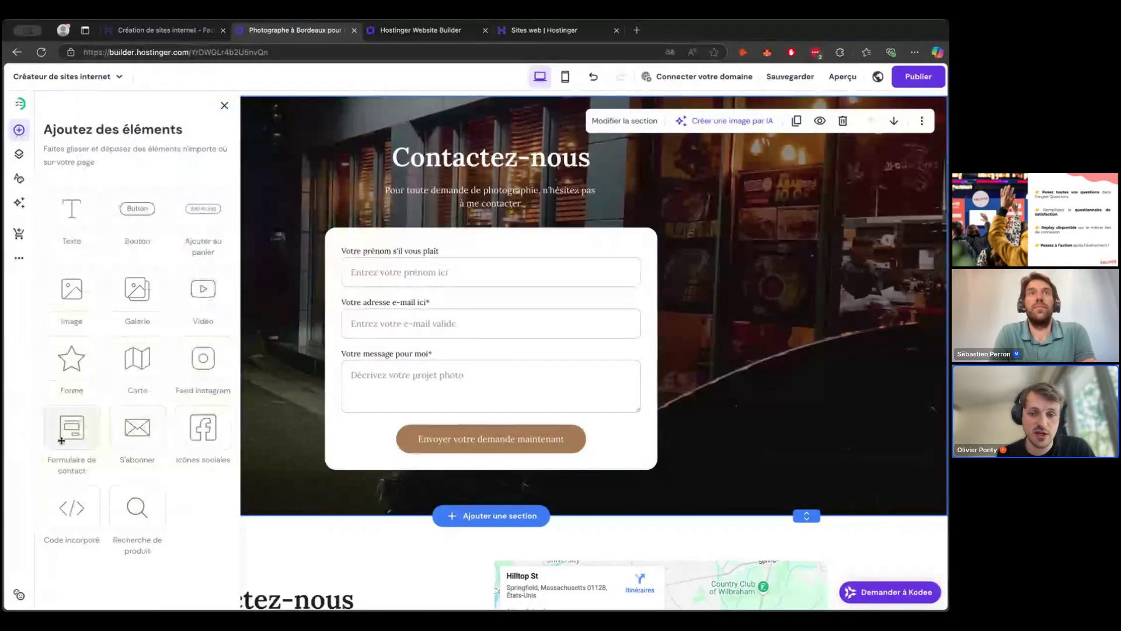
drag(64, 435, 721, 395)
click(700, 201)
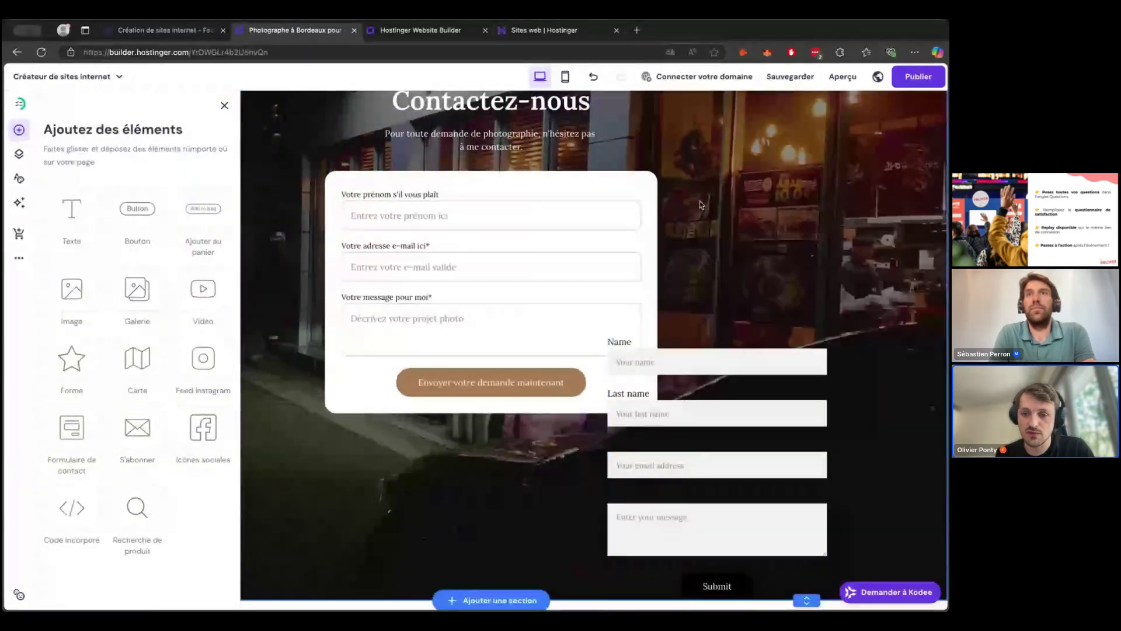
scroll(712, 234, down, 2)
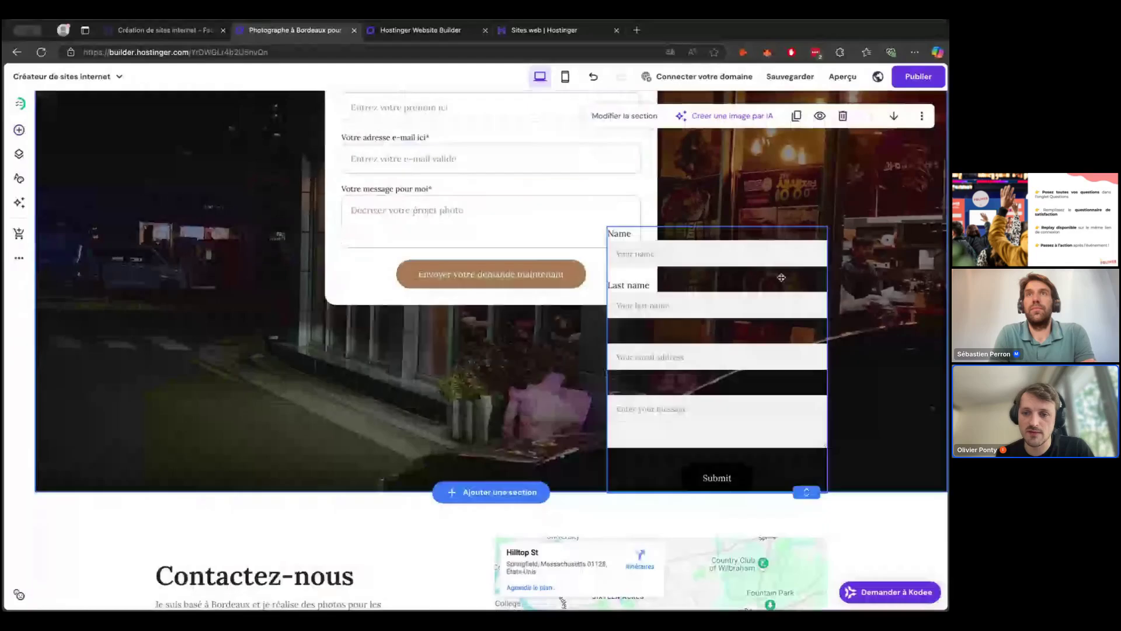
click(728, 246)
drag(728, 246, 539, 322)
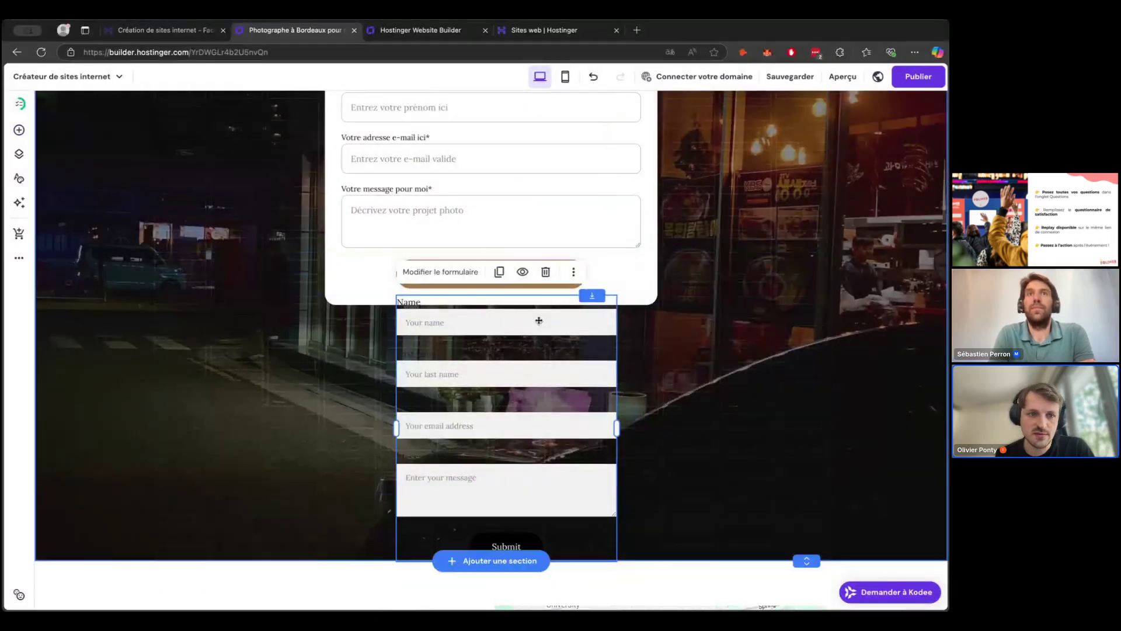
scroll(539, 327, down, 2)
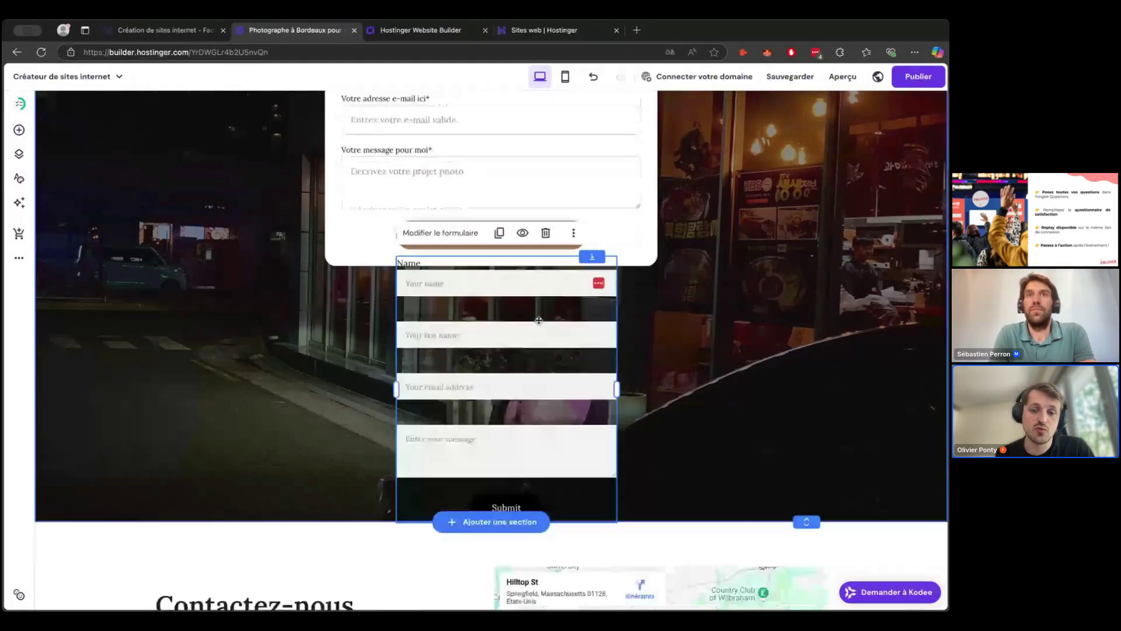
mouse_move(514, 446)
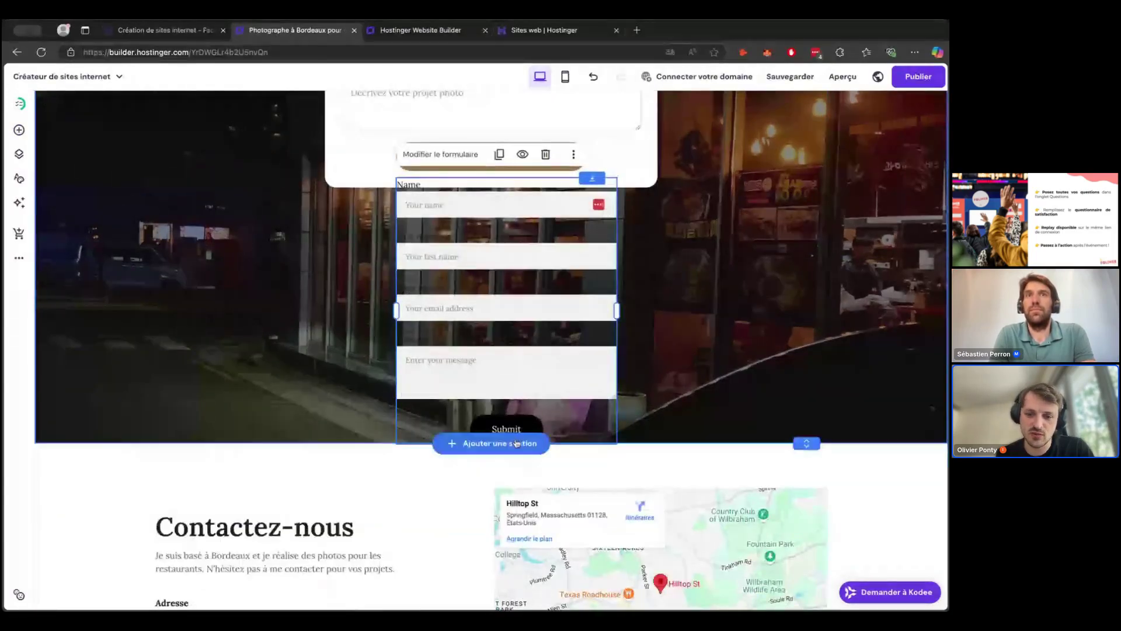
click(514, 445)
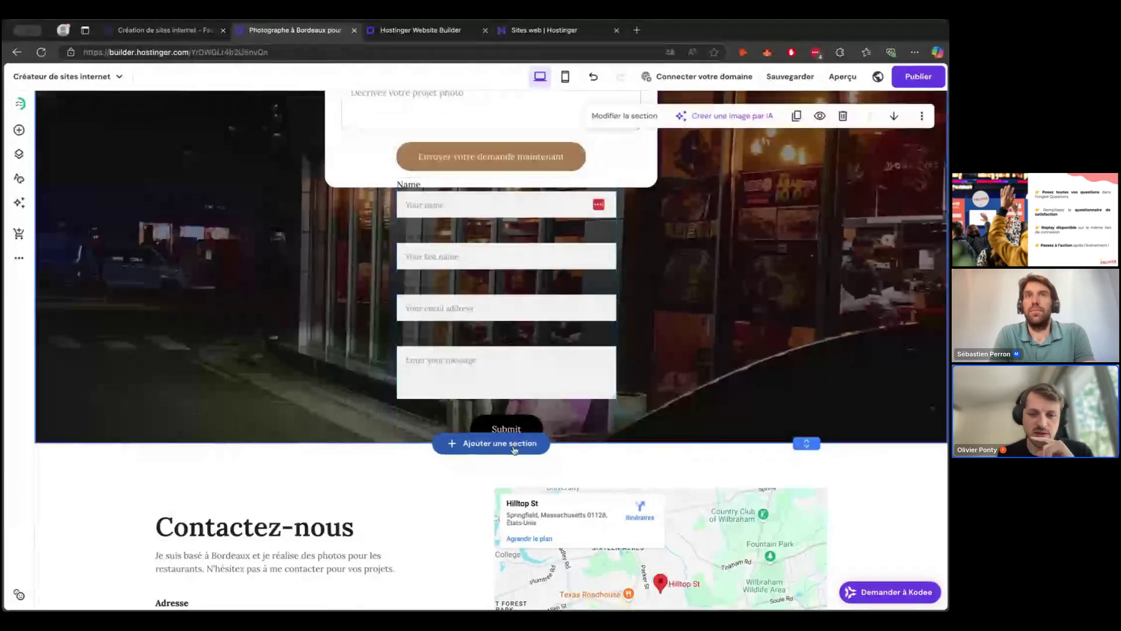
Add the first Get in touch layout with Name, Last name, Email and Message fields
scroll(233, 313, down, 5)
scroll(233, 316, down, 2)
scroll(233, 316, up, 5)
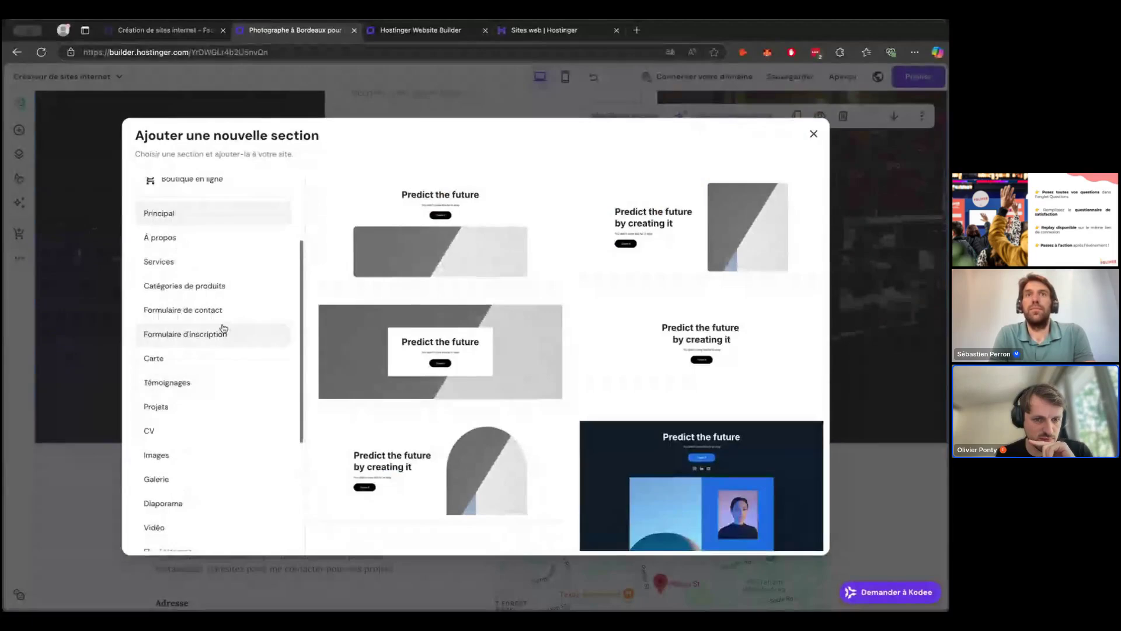
click(214, 313)
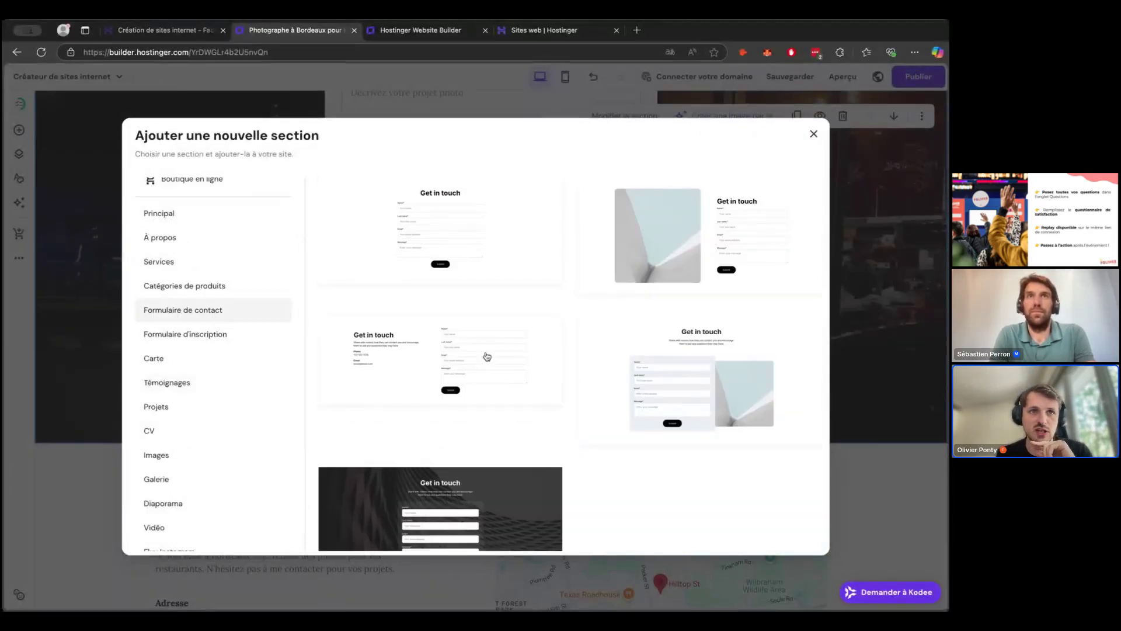
click(449, 224)
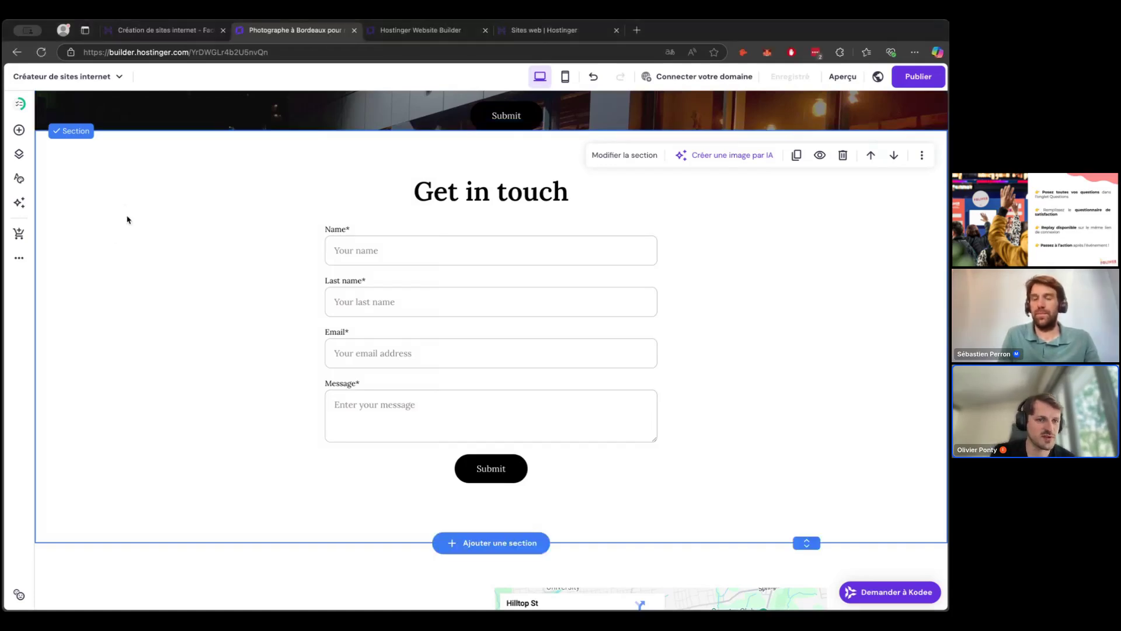
Show the site's page list and the Accueil page's options
click(19, 154)
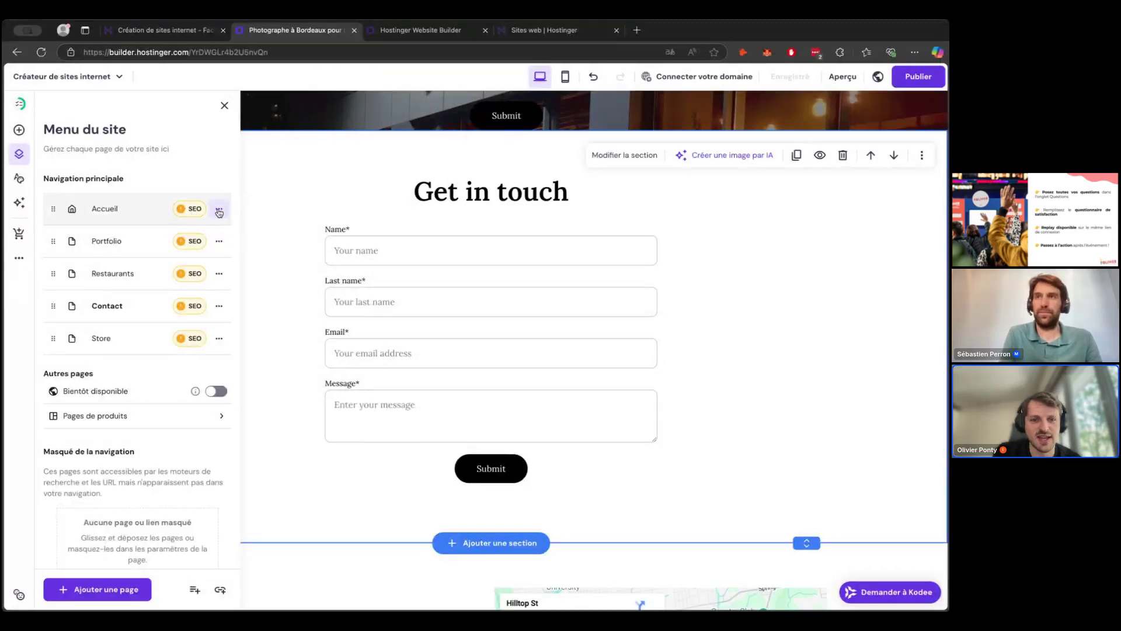
click(219, 212)
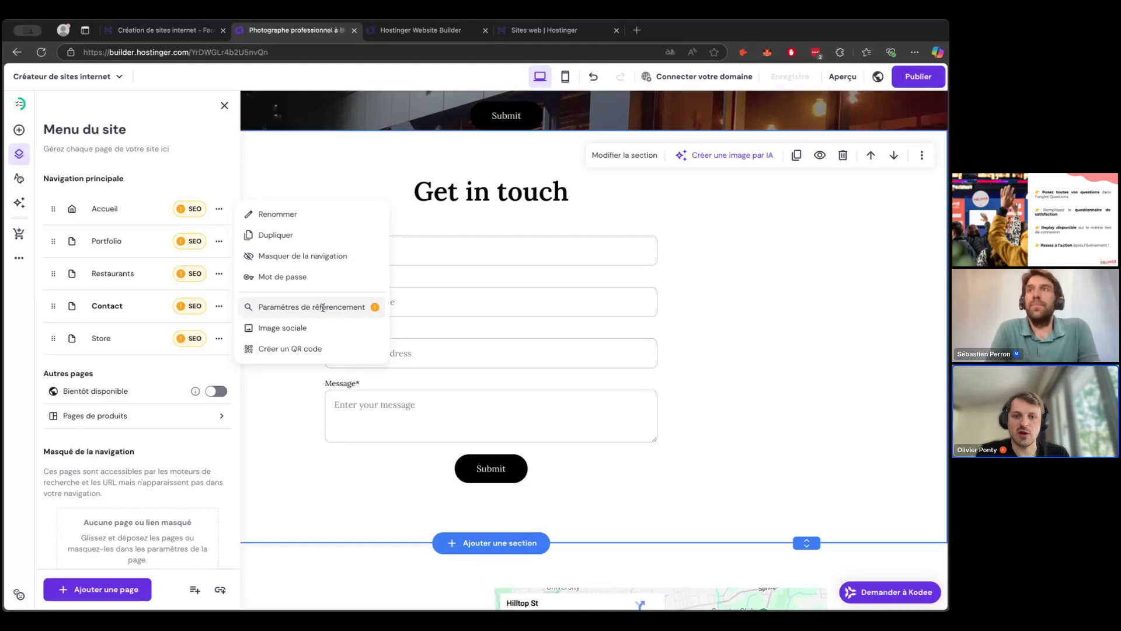
Review the Accueil SEO preview, keywords including photographe Bordeaux, title and meta description
click(312, 307)
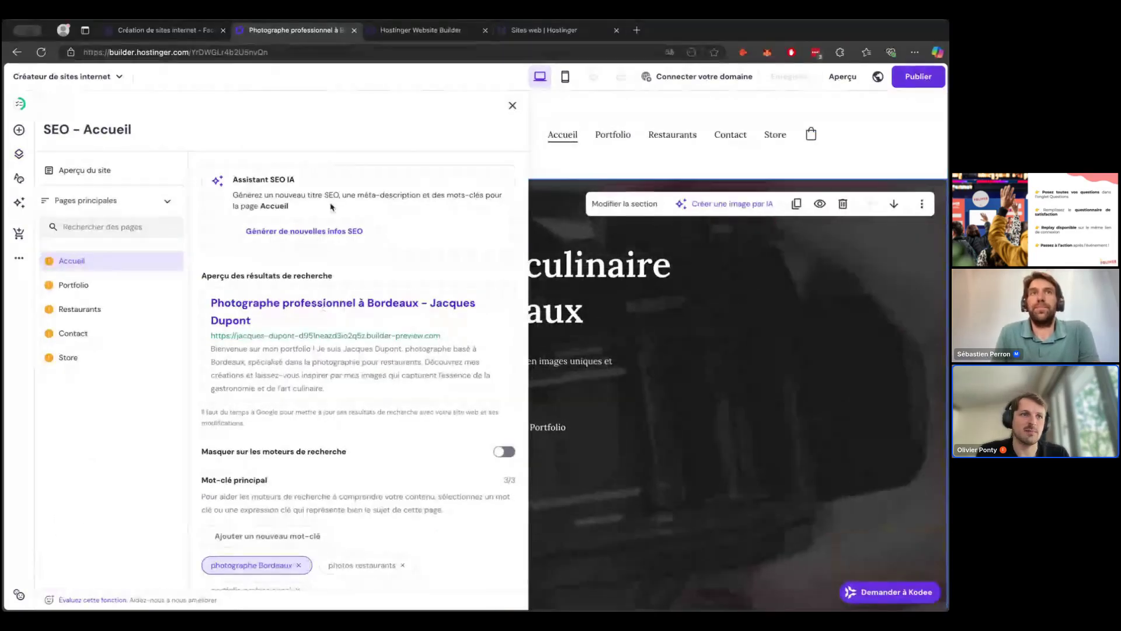
scroll(350, 262, down, 2)
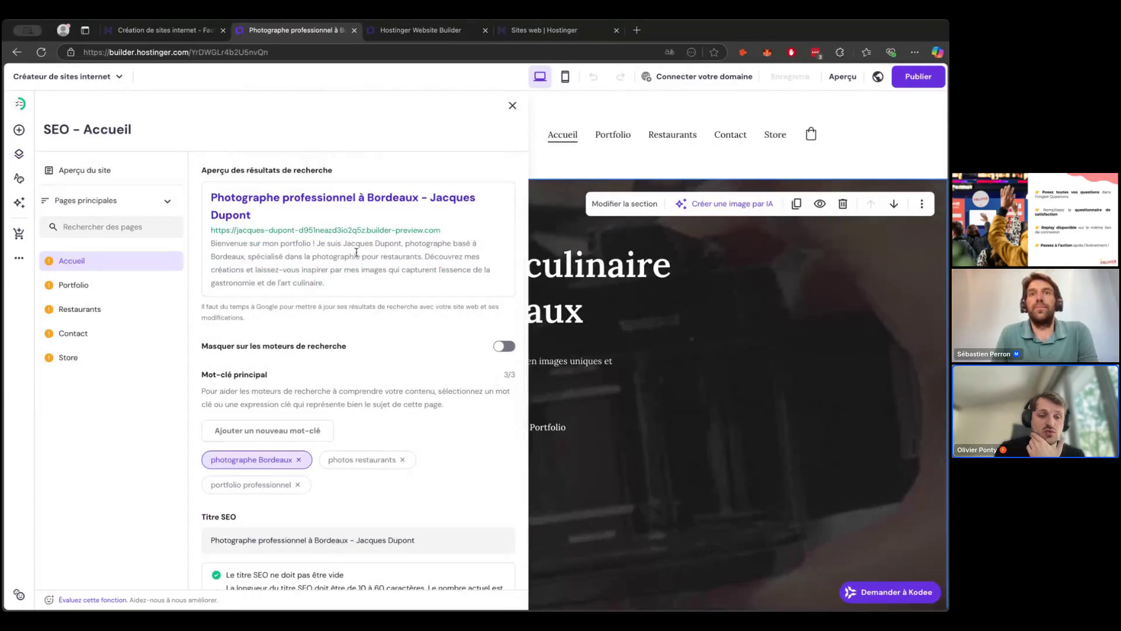
scroll(357, 253, down, 3)
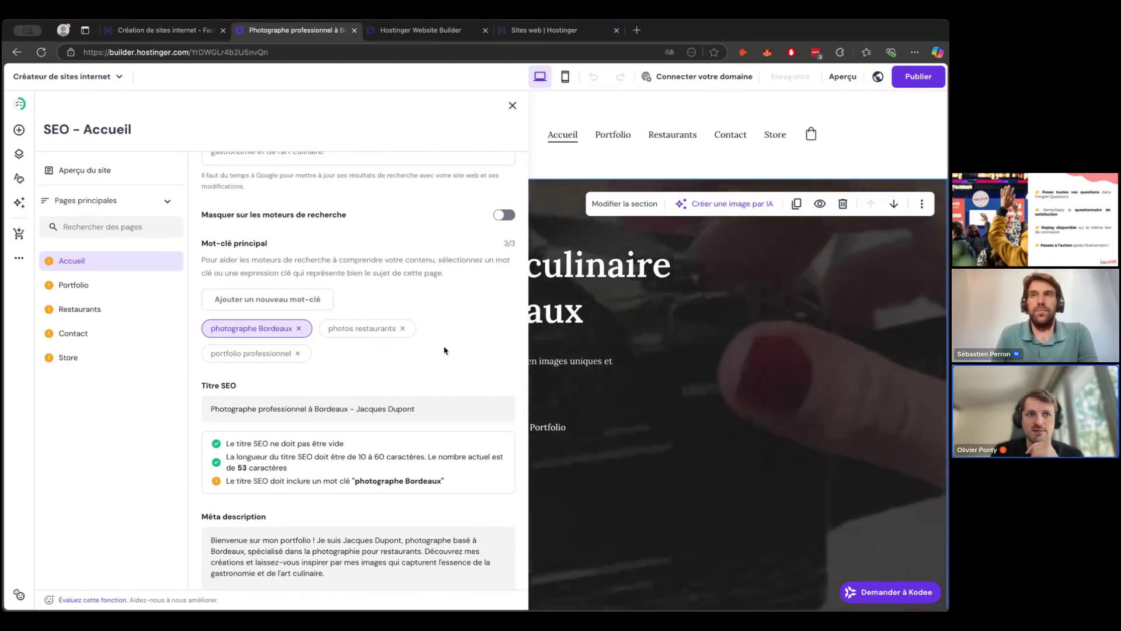
scroll(446, 350, down, 3)
scroll(444, 350, up, 7)
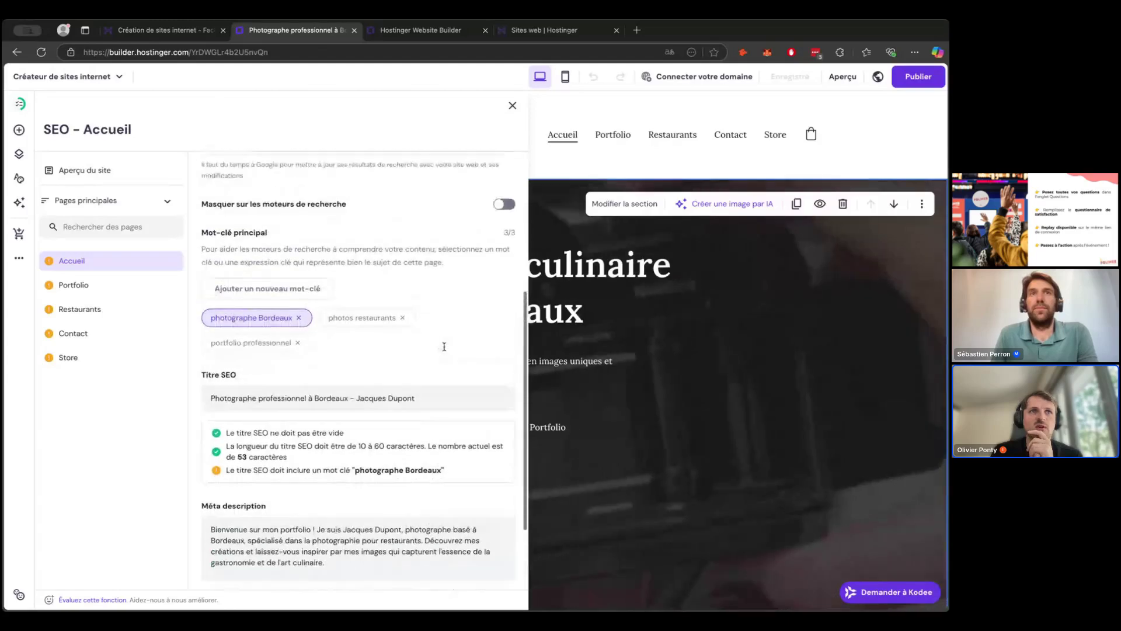
scroll(444, 347, up, 2)
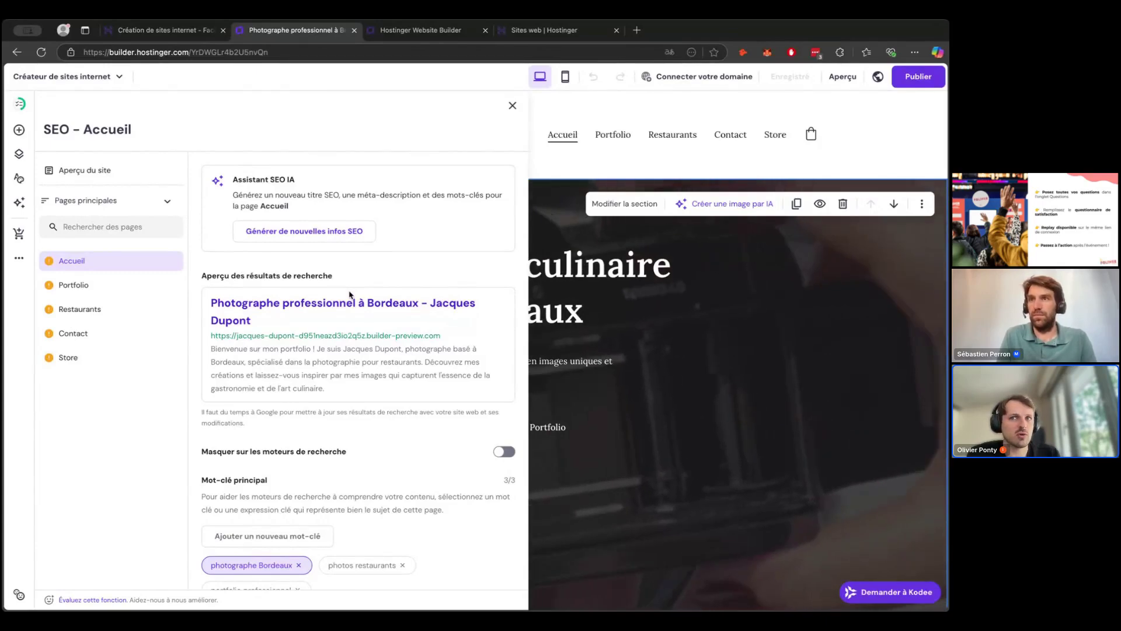
Regenerate Accueil's SEO with the AI SEO assistant, selecting the page description before closing
click(23, 204)
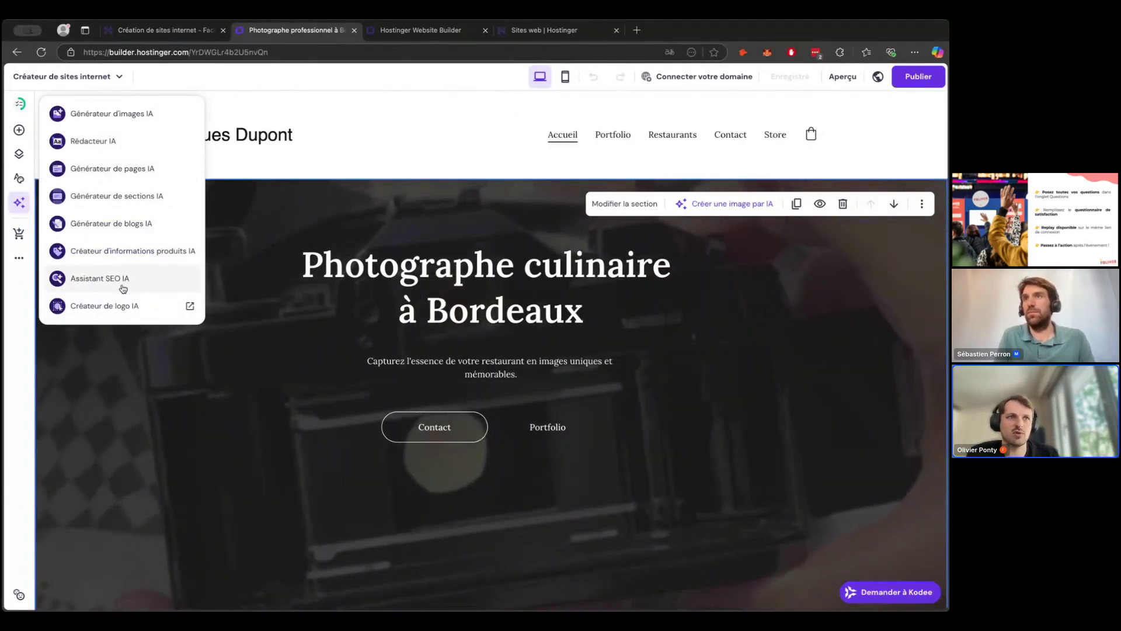
click(122, 288)
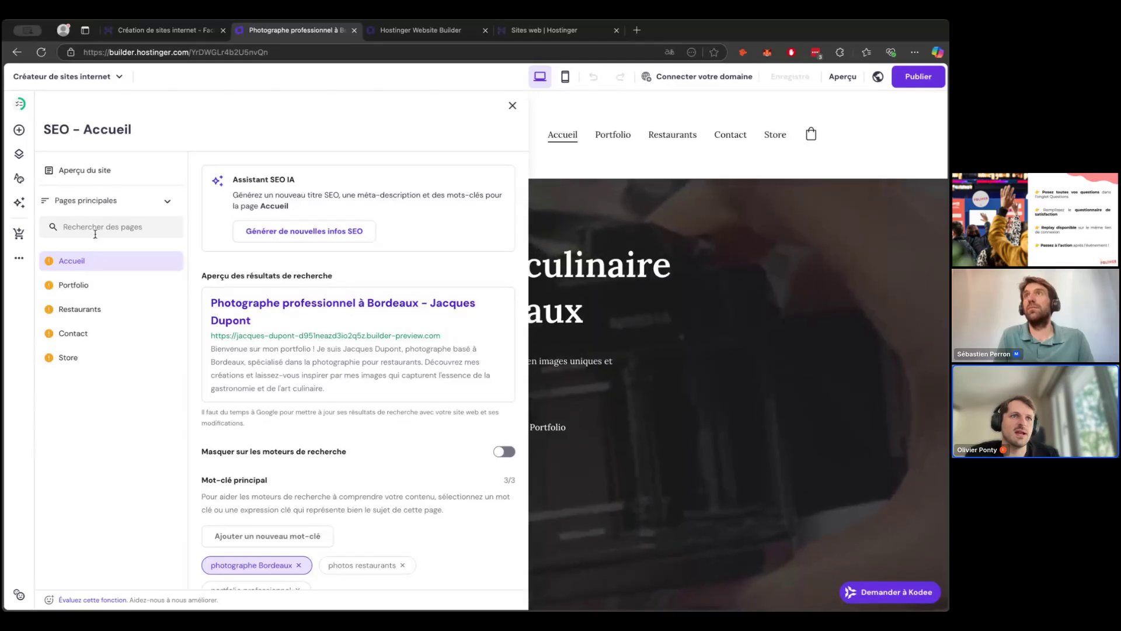
click(266, 237)
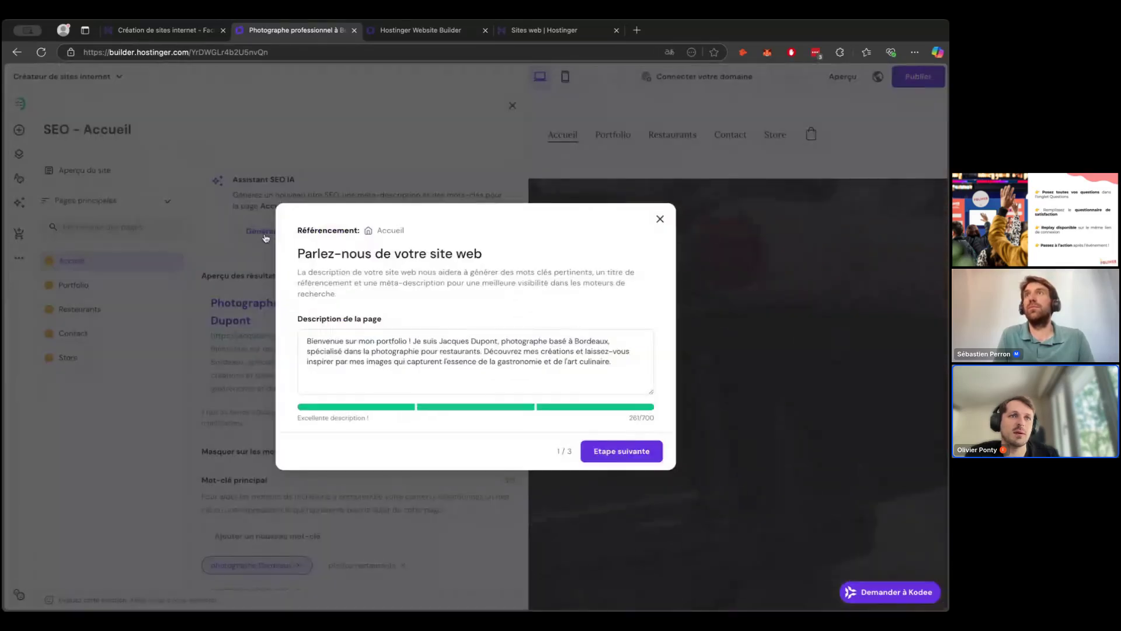
click(308, 343)
drag(308, 342, 635, 365)
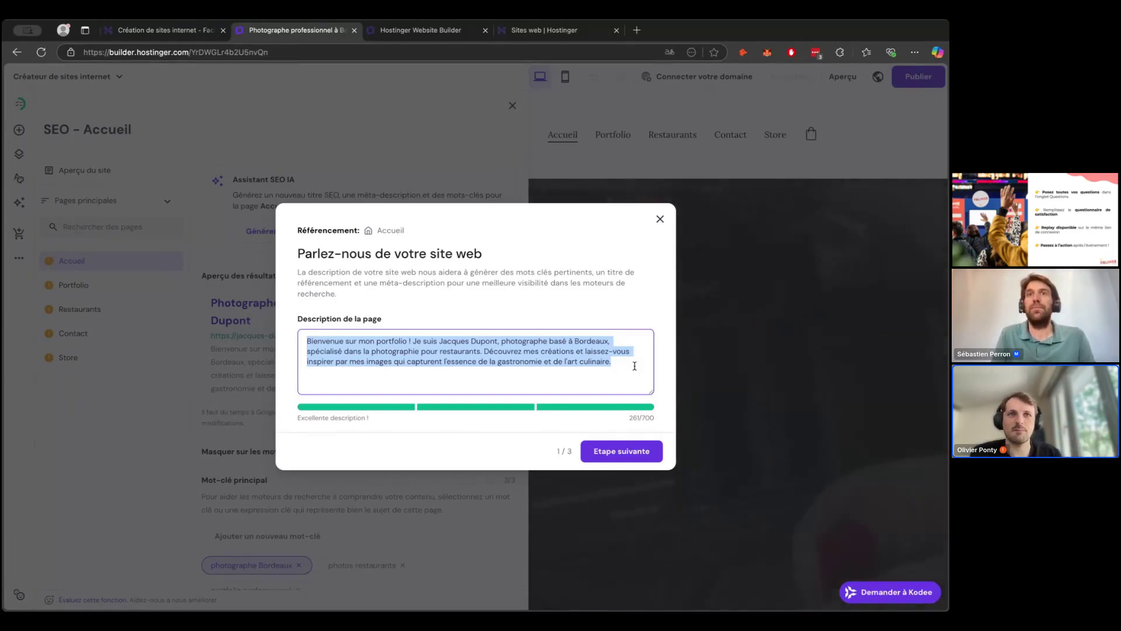
click(663, 230)
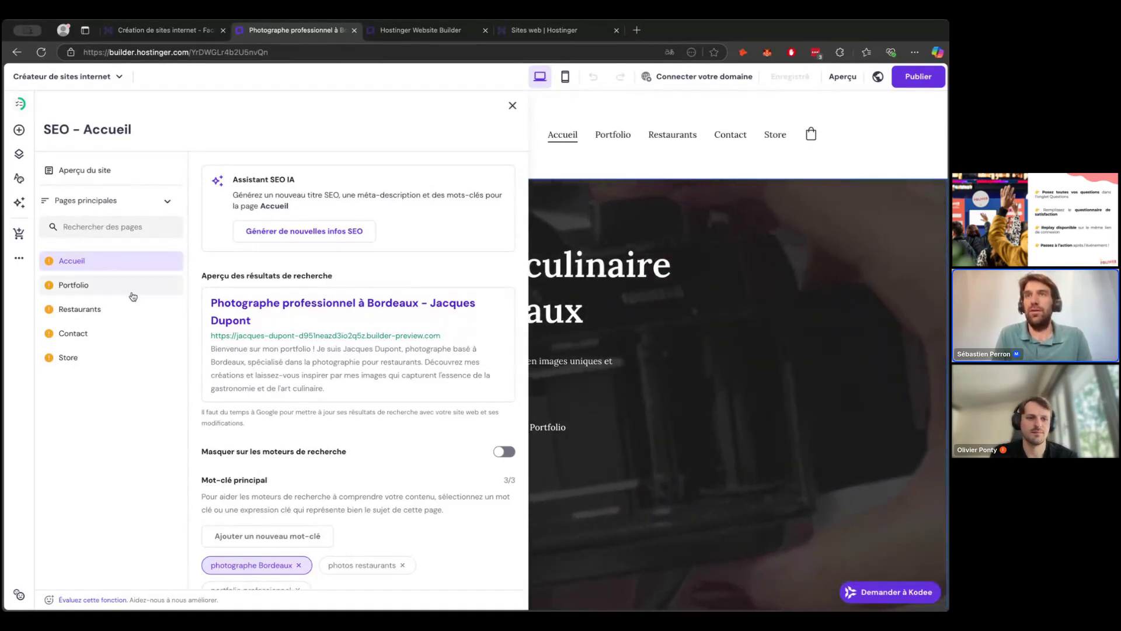
Open the Menu du site page list and show the Portfolio page's options
click(19, 154)
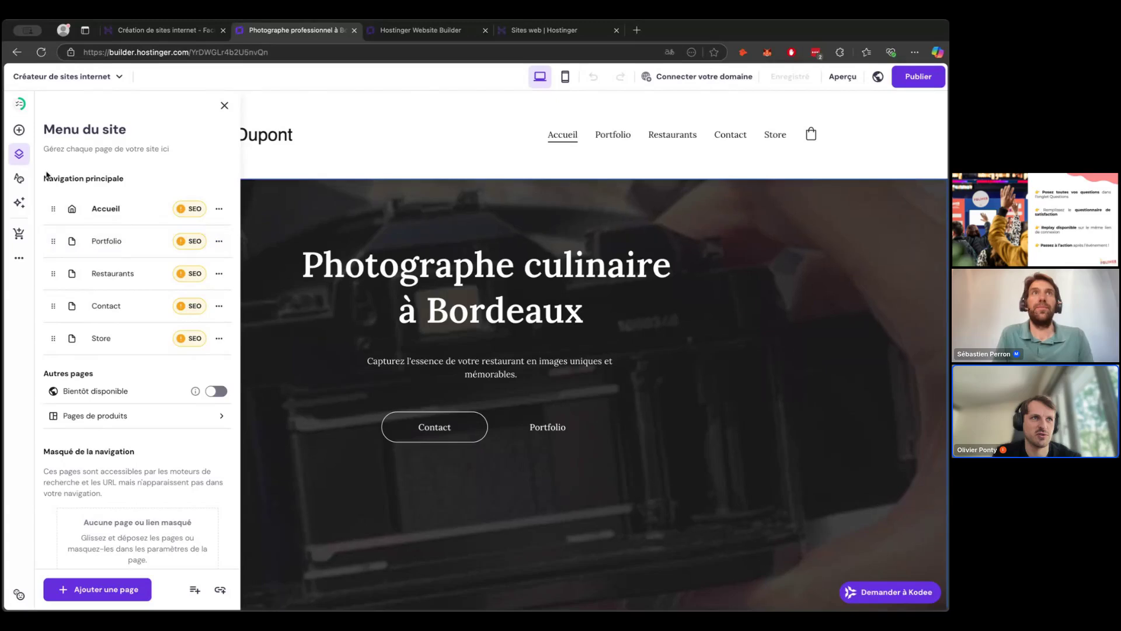
click(220, 243)
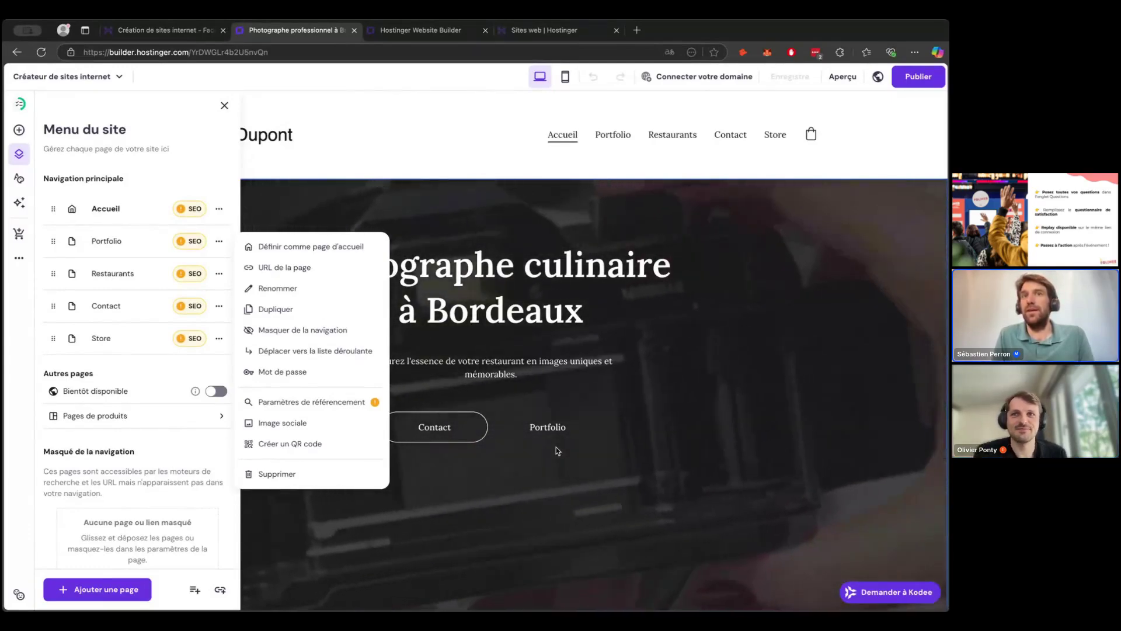
Close the page options and Menu du site panel to return to the Accueil hero
click(647, 479)
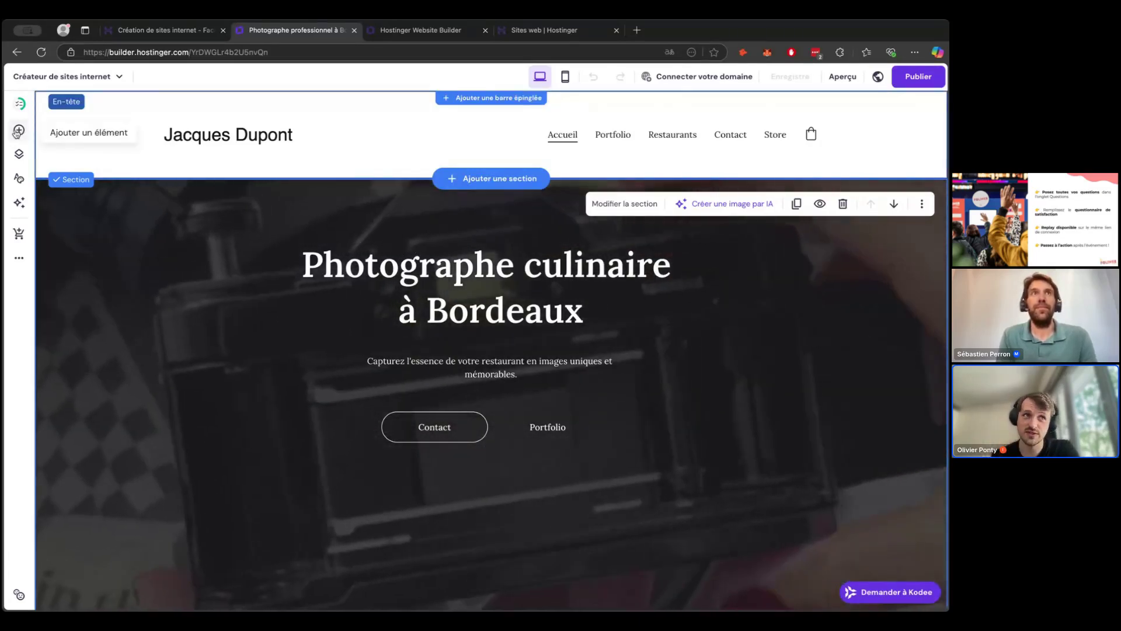
Drop a 'Code incorporé' embed block into the hero below the Contact and Portfolio buttons, keeping its placeholder code
click(18, 131)
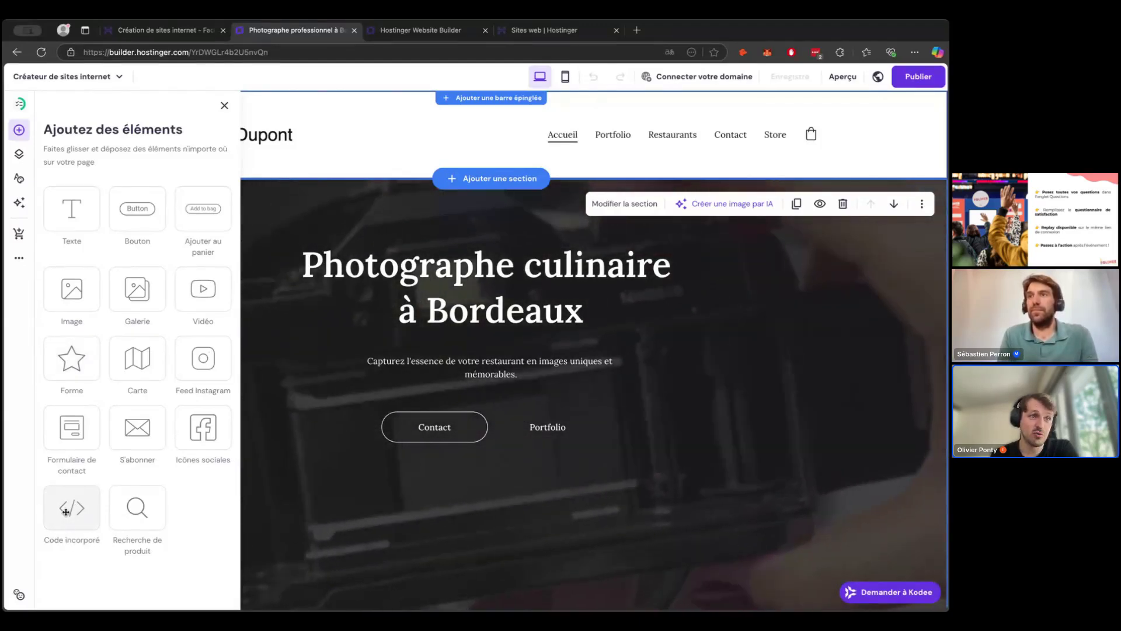
drag(75, 511, 500, 508)
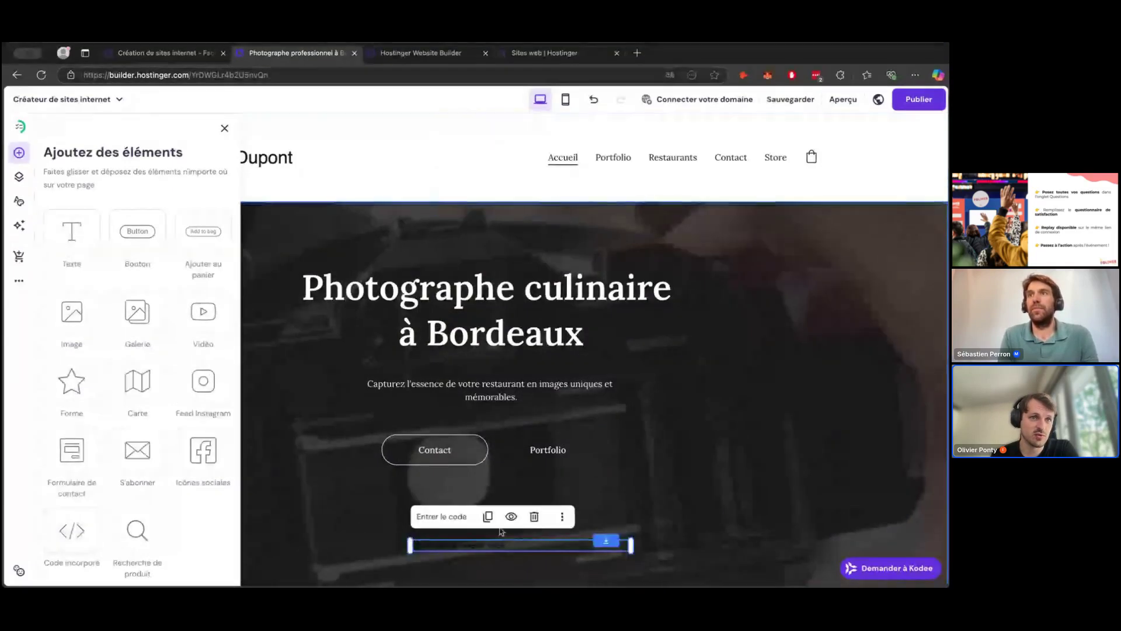
scroll(507, 480, down, 1)
click(444, 441)
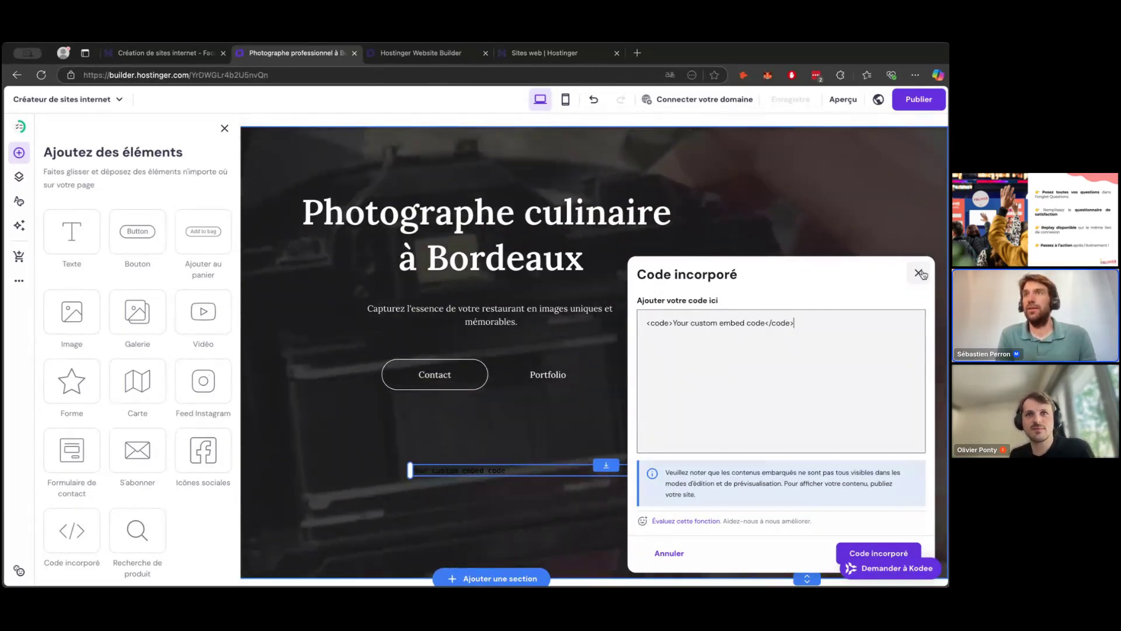
click(920, 274)
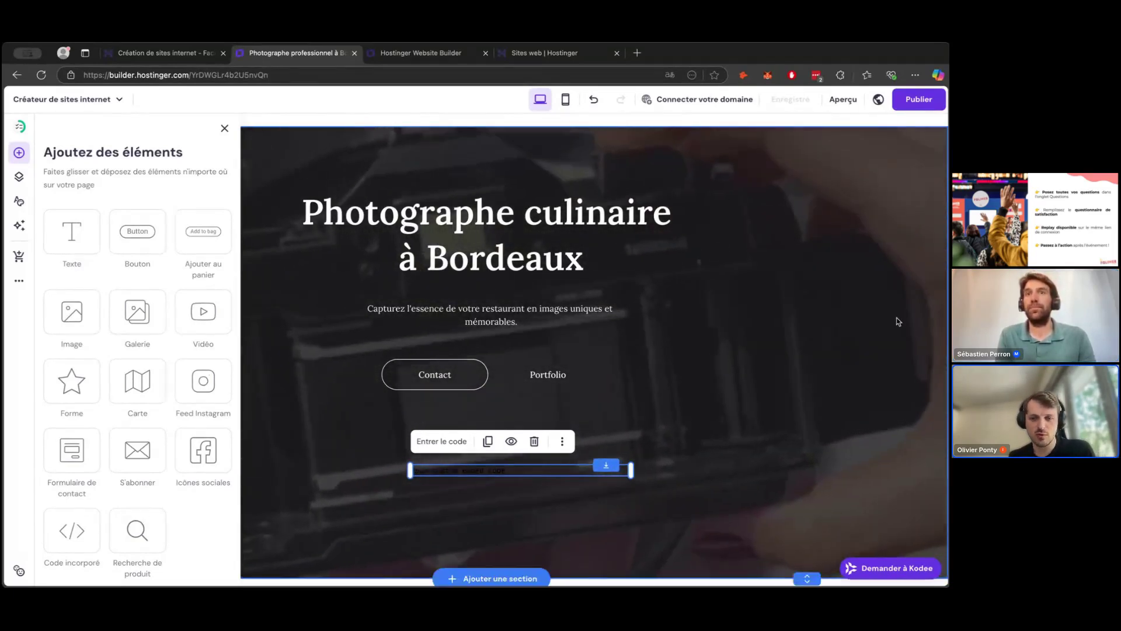
click(775, 348)
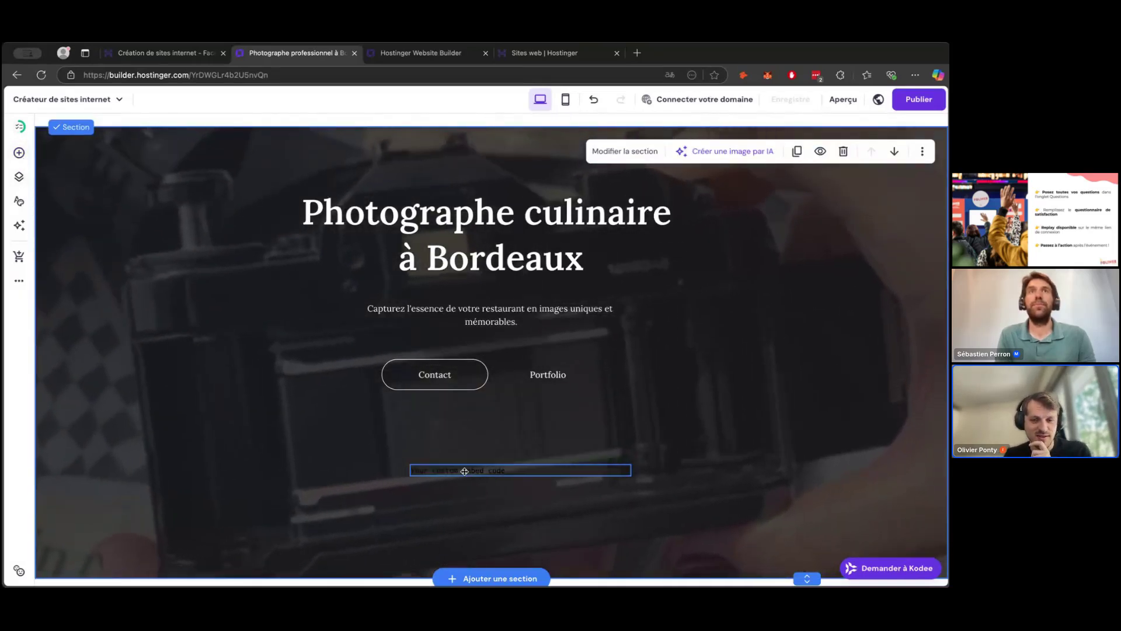
Delete the placeholder embed code block and start adding a new section below the hero
click(535, 476)
key(Delete)
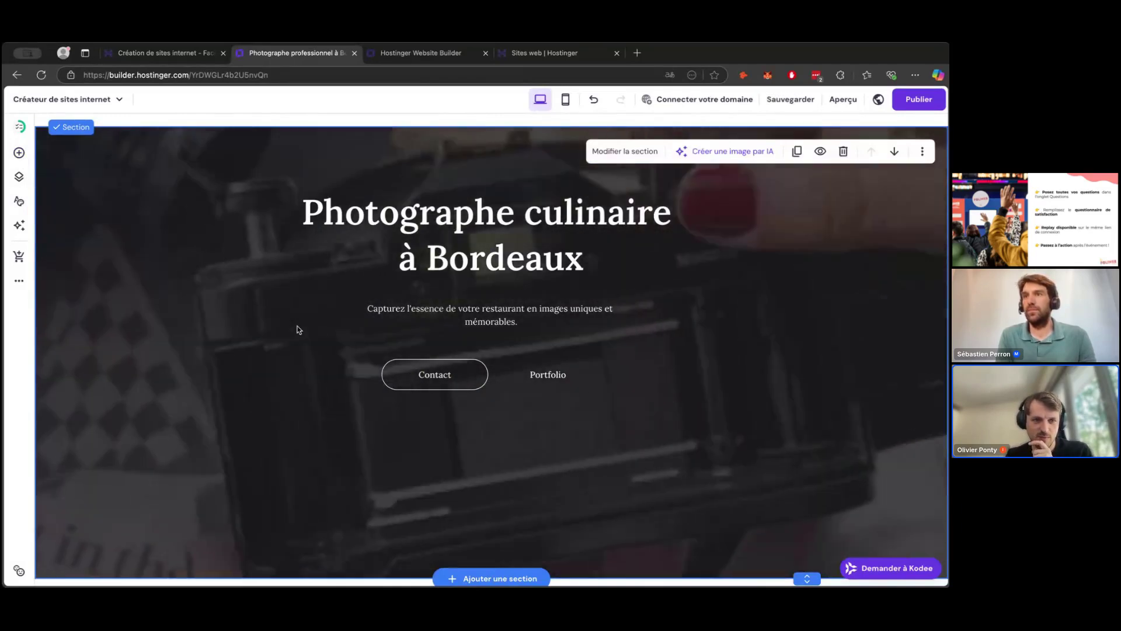
scroll(332, 312, down, 3)
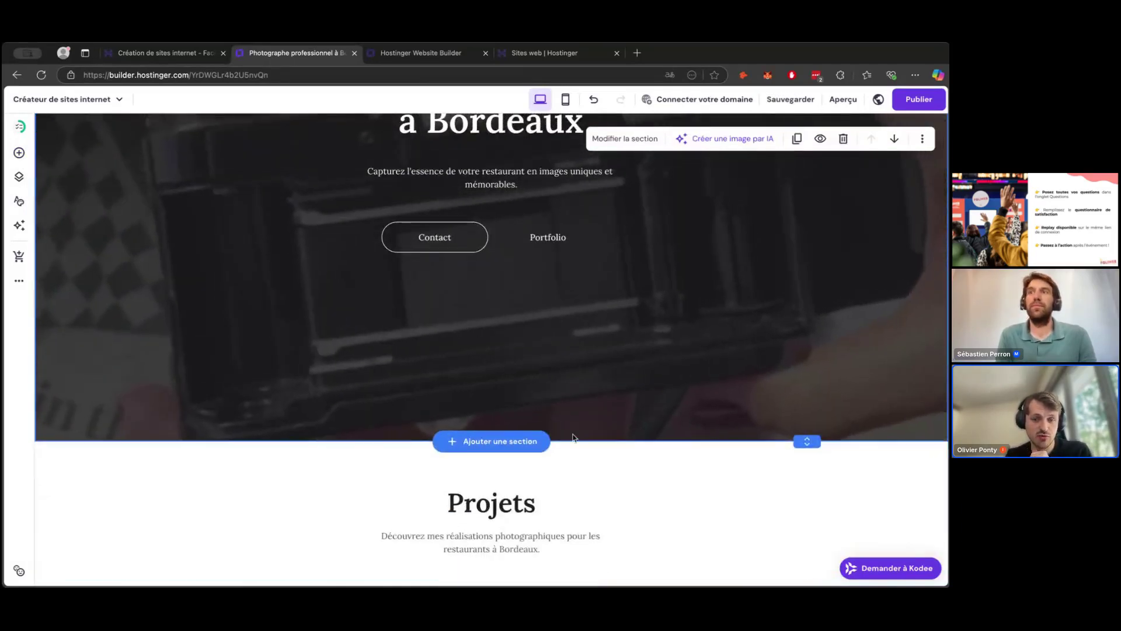
click(494, 441)
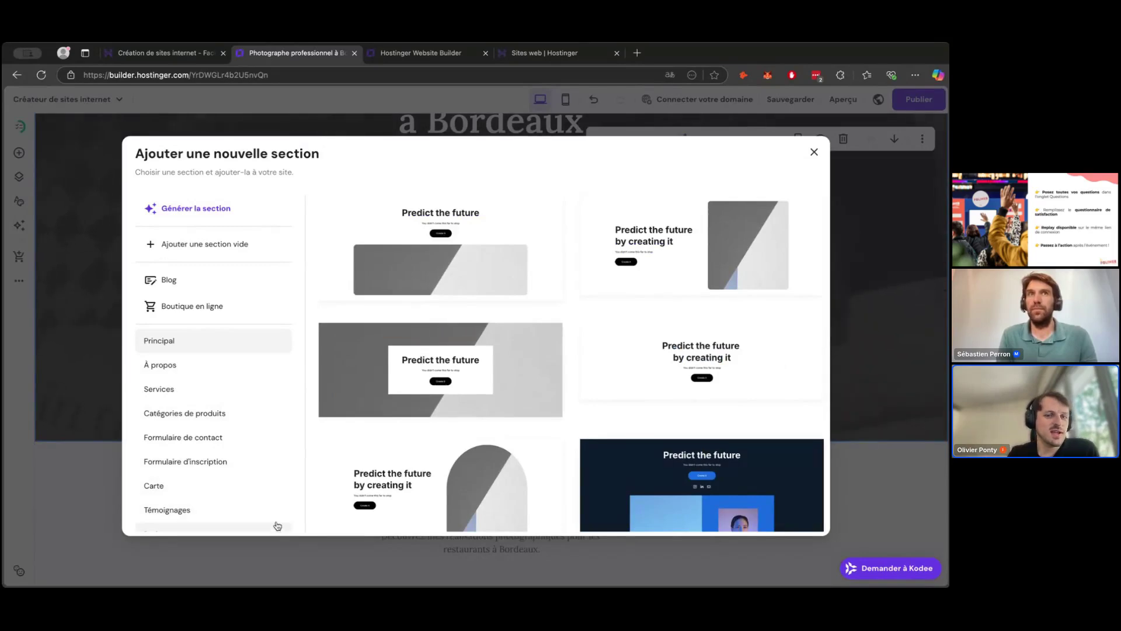
Preview the Politique de remboursement and Conditions générales legal section templates
scroll(218, 393, down, 6)
scroll(218, 393, down, 2)
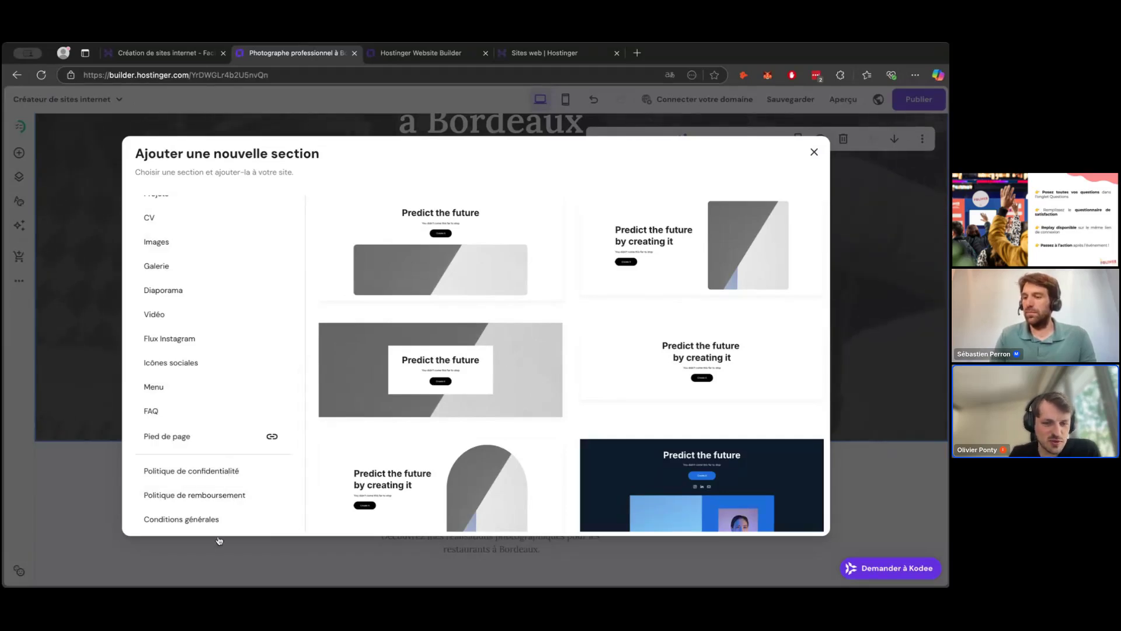
click(222, 471)
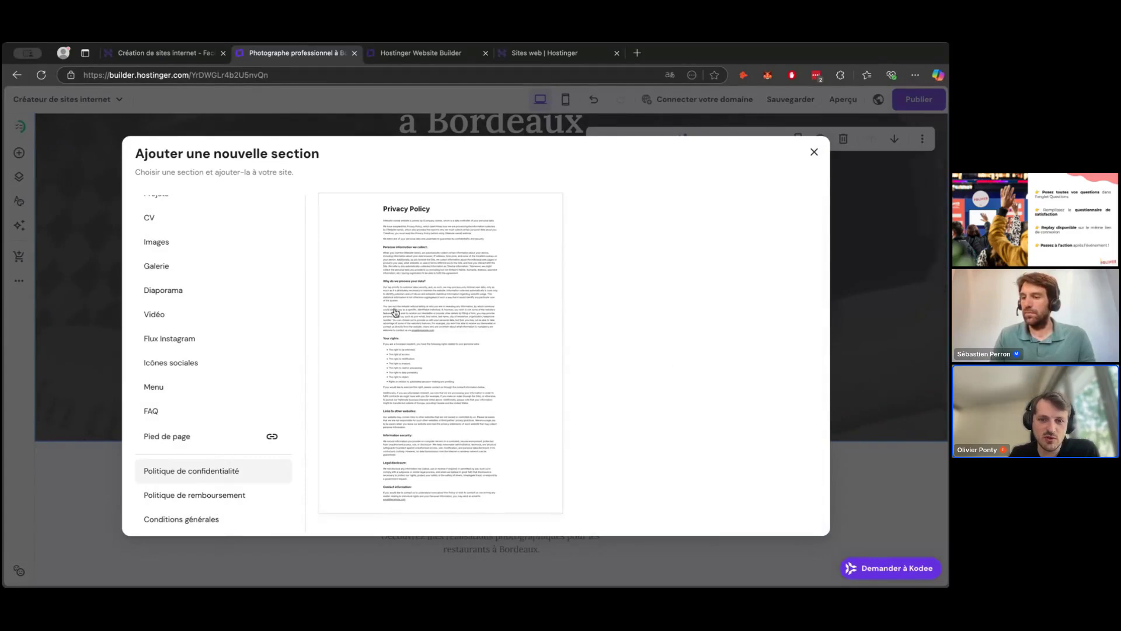
click(205, 497)
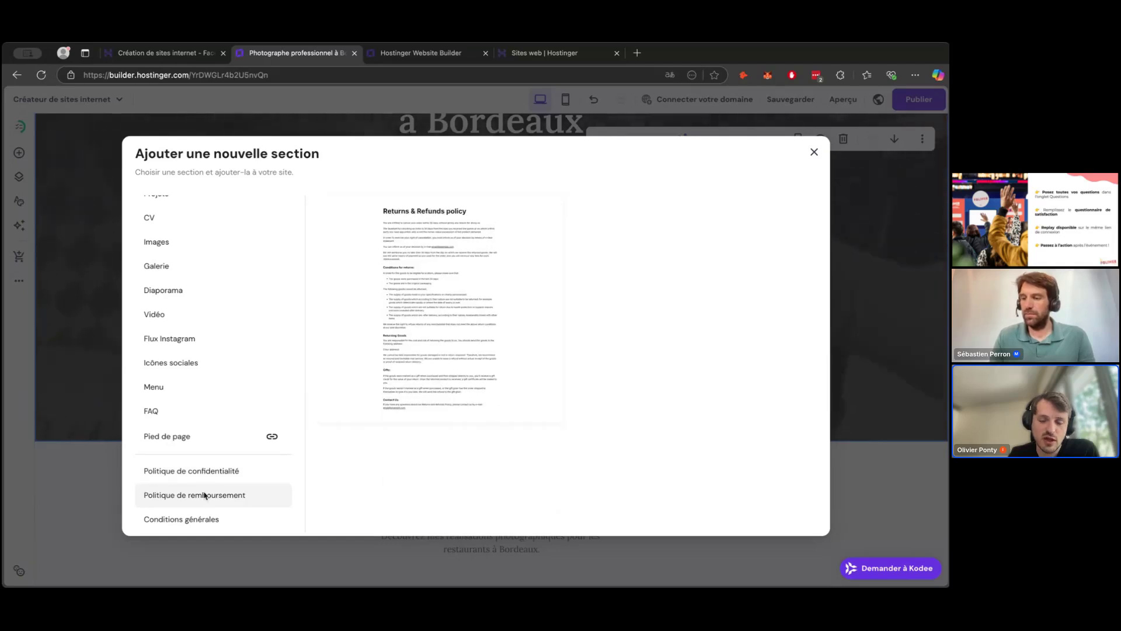
click(197, 525)
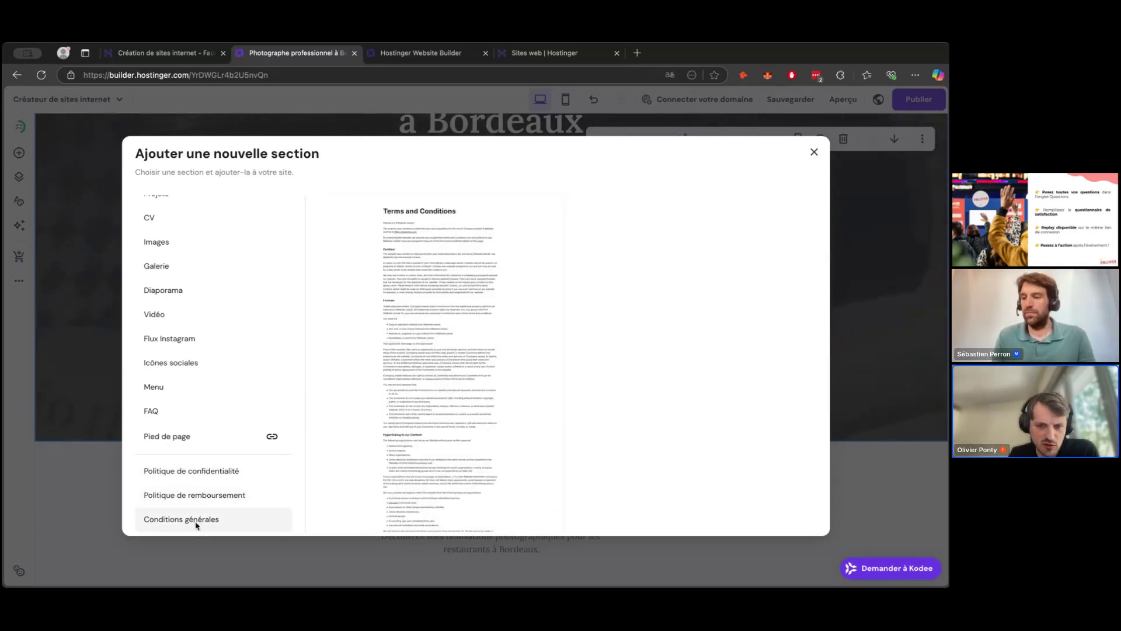
scroll(447, 347, down, 5)
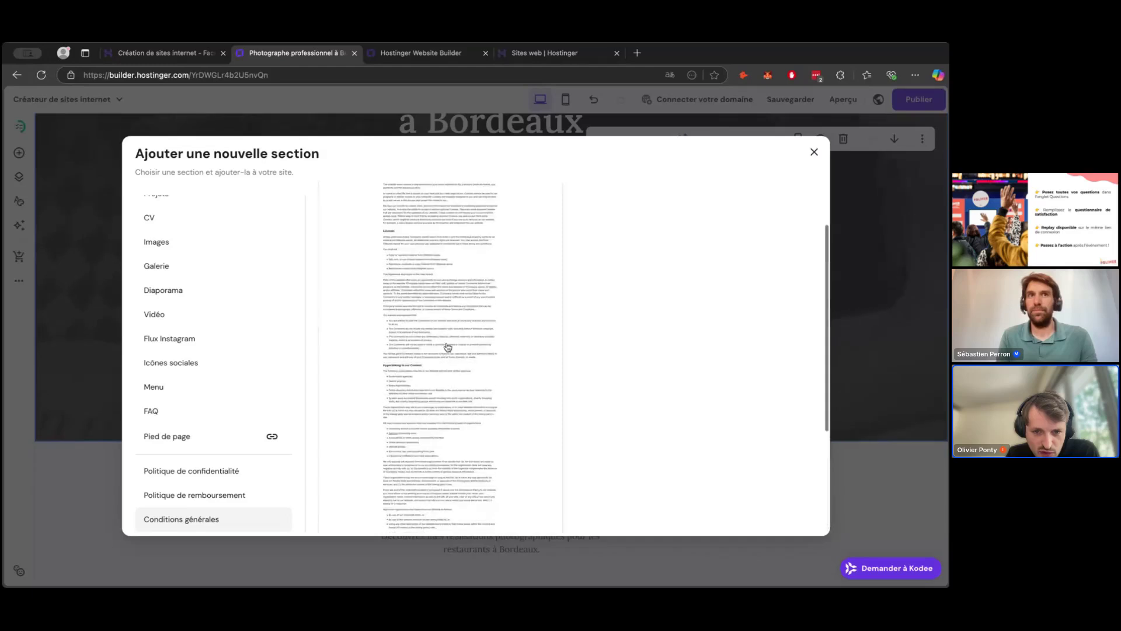
scroll(447, 347, up, 5)
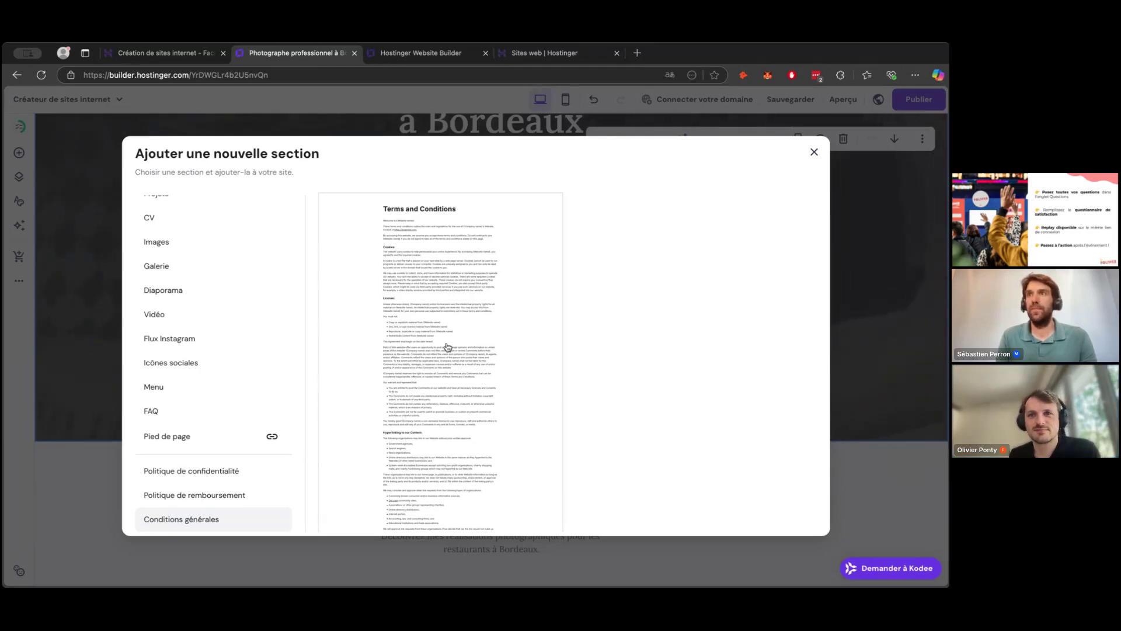
Close the legal templates without adding one and reopen section templates below the hero
click(814, 152)
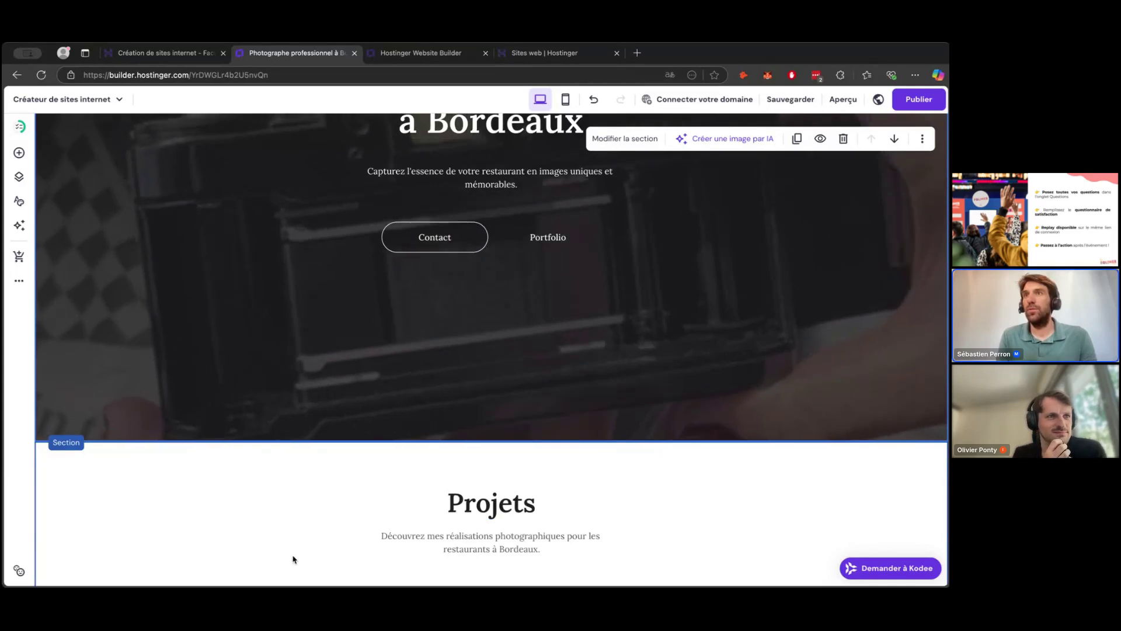
scroll(293, 559, up, 2)
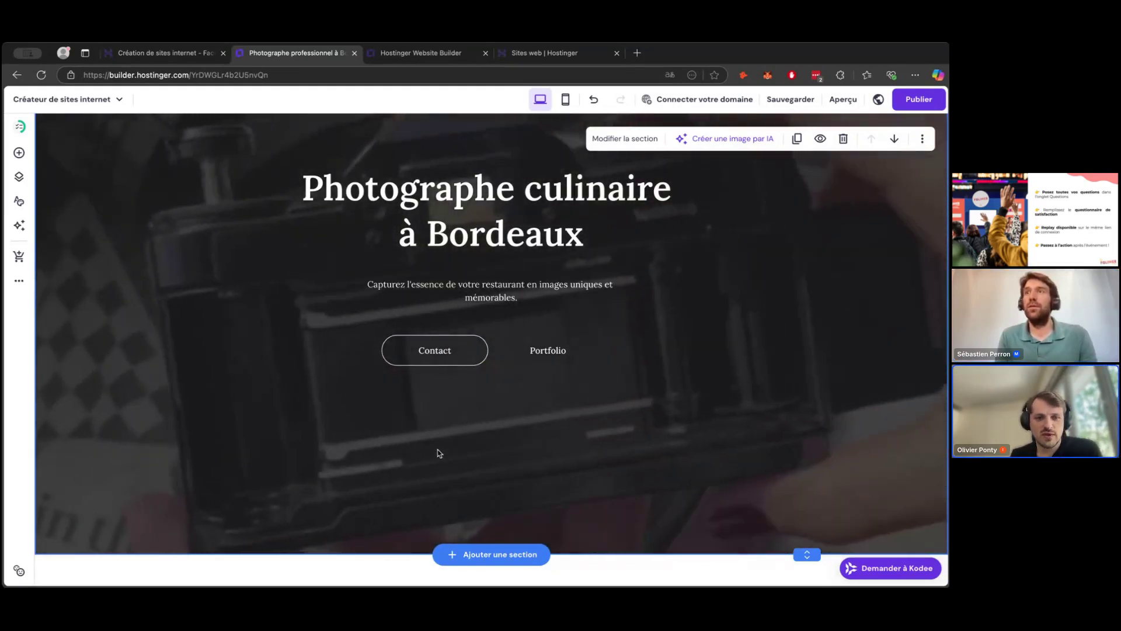
scroll(437, 450, down, 1)
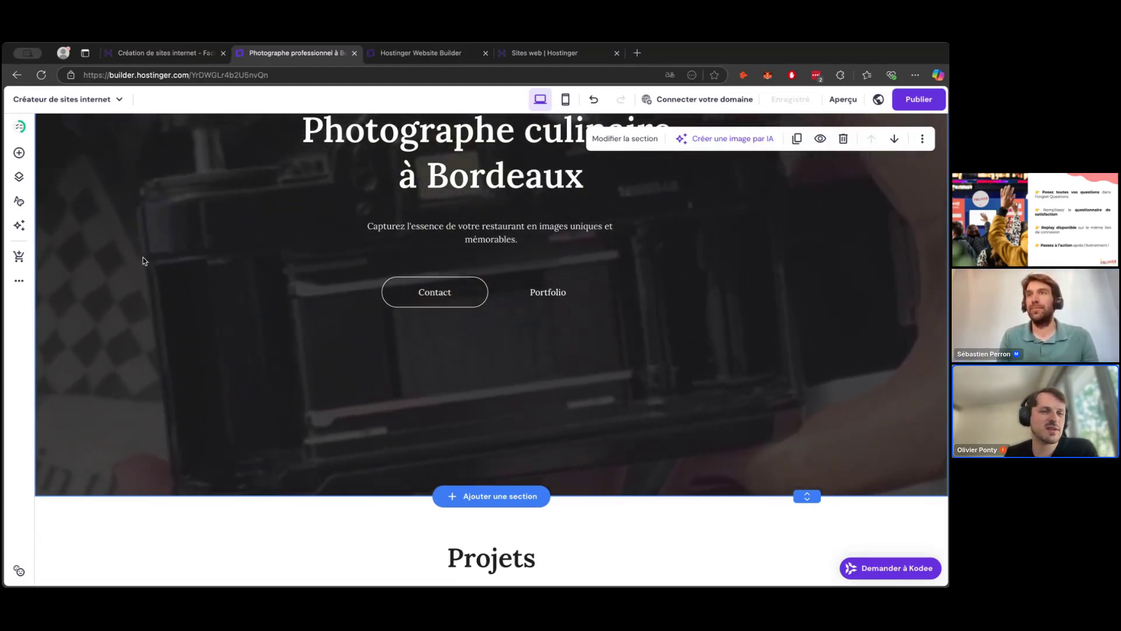
click(19, 153)
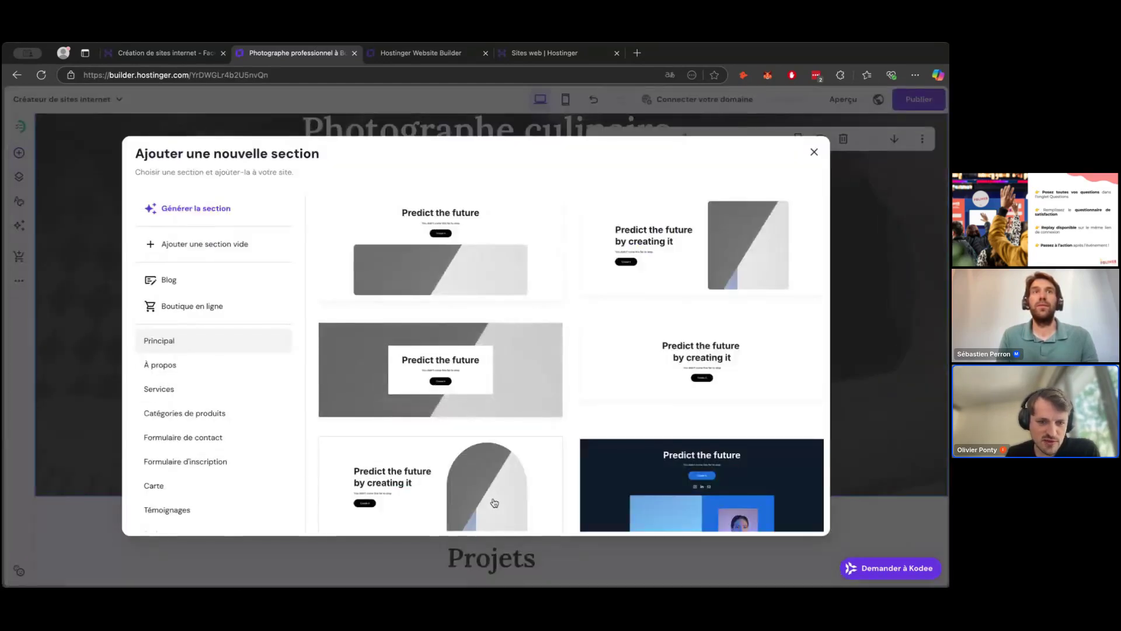
Insert the dark textured newsletter template from Formulaire d'inscription directly below the hero
click(69, 308)
click(17, 153)
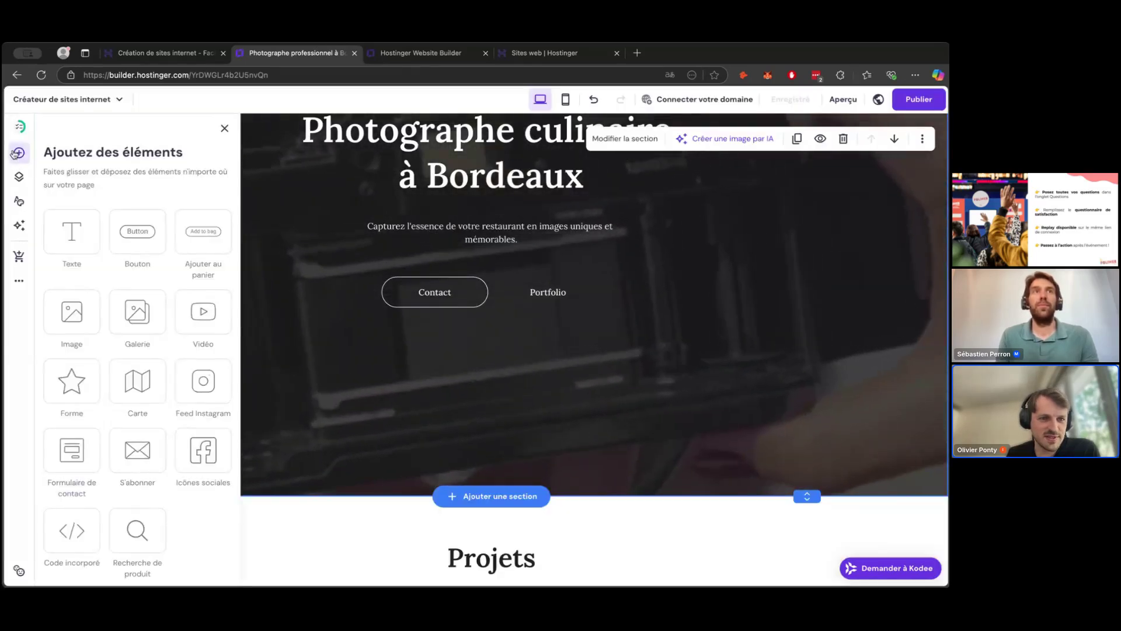
click(496, 497)
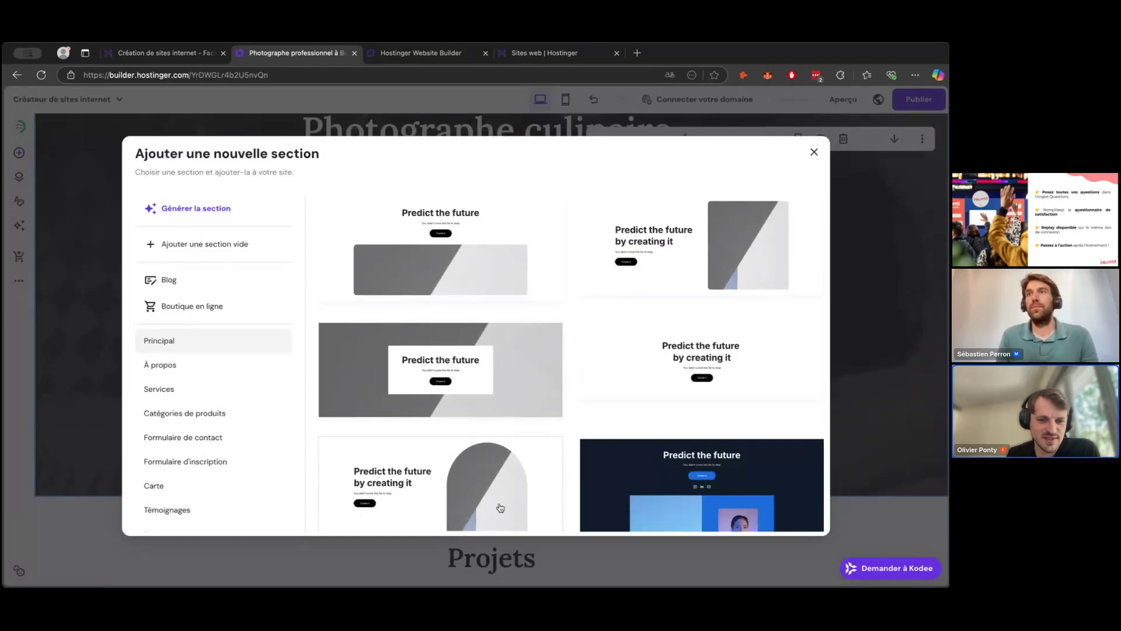
scroll(236, 378, down, 4)
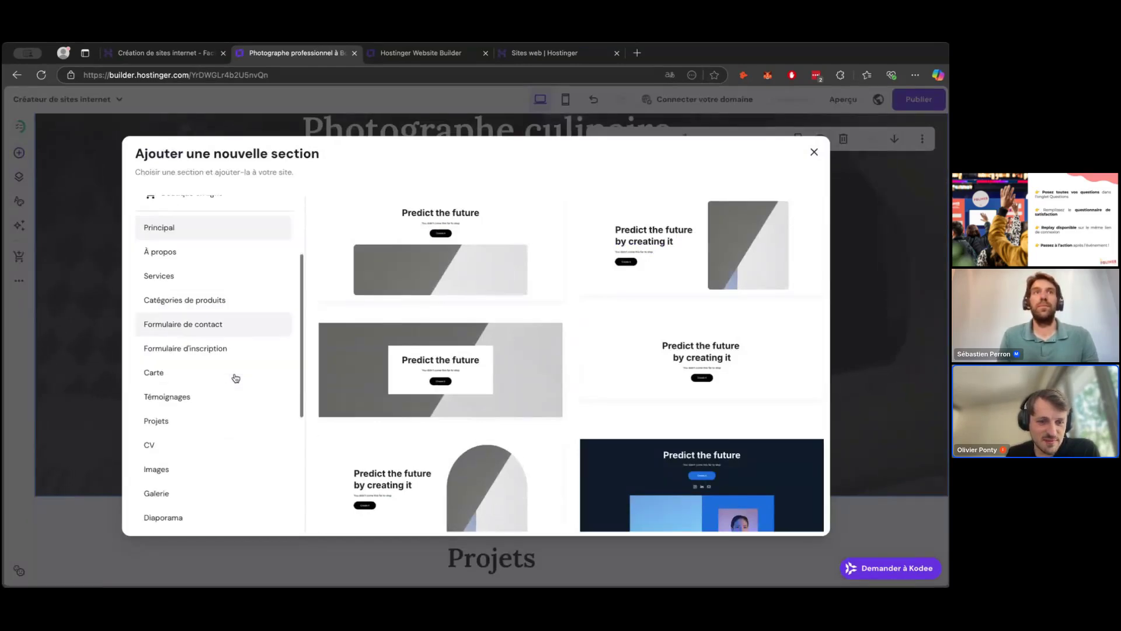
scroll(230, 362, down, 1)
click(213, 310)
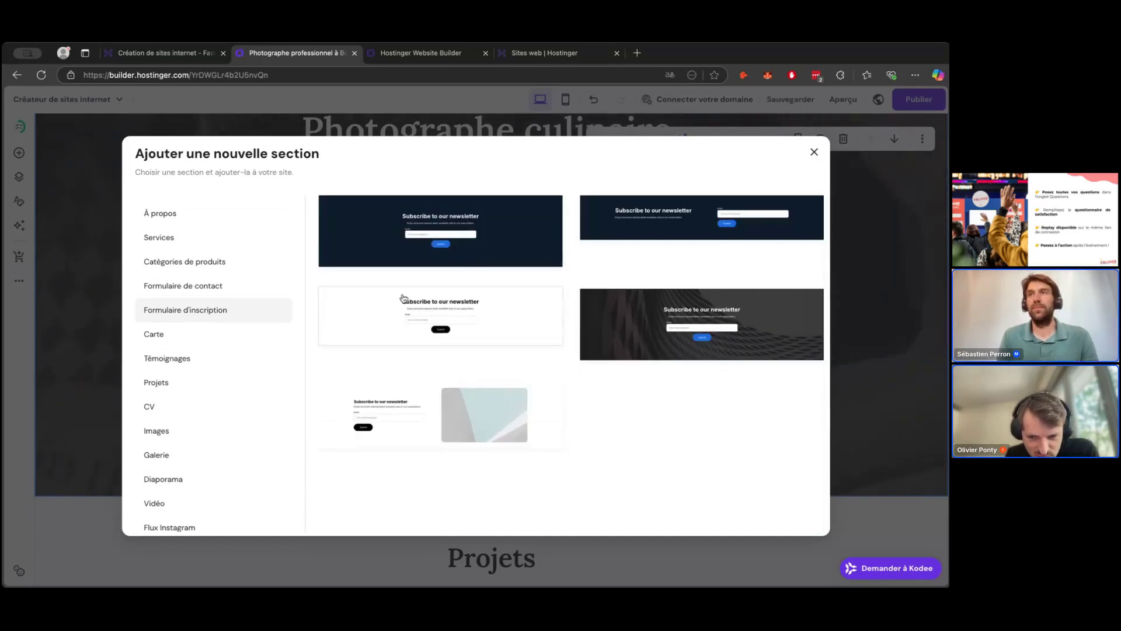
click(671, 324)
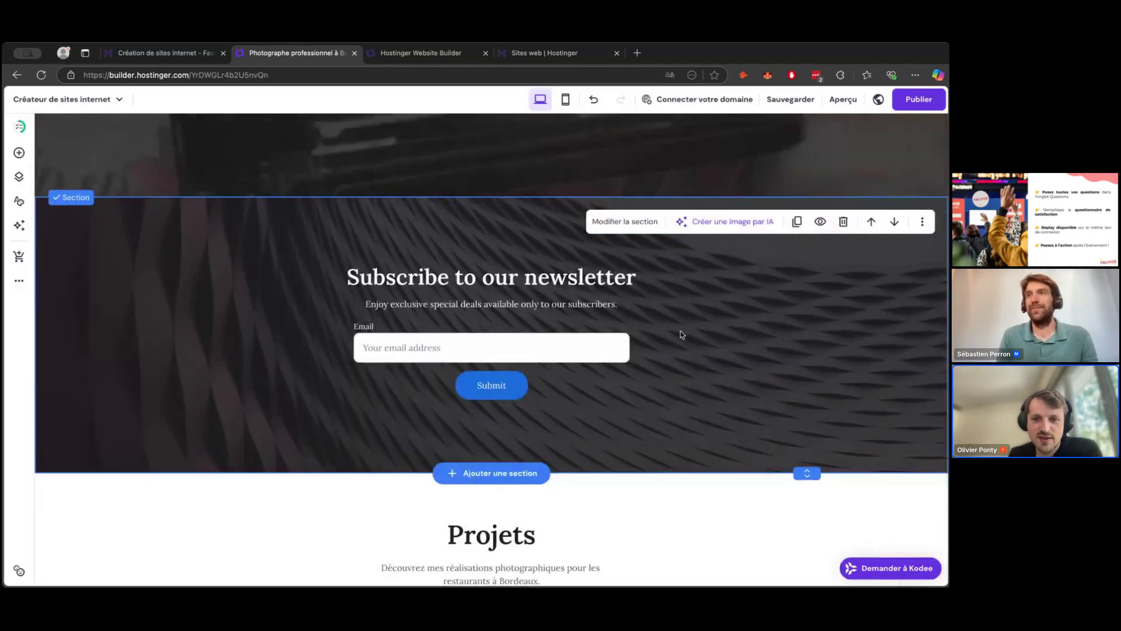
click(557, 350)
click(398, 296)
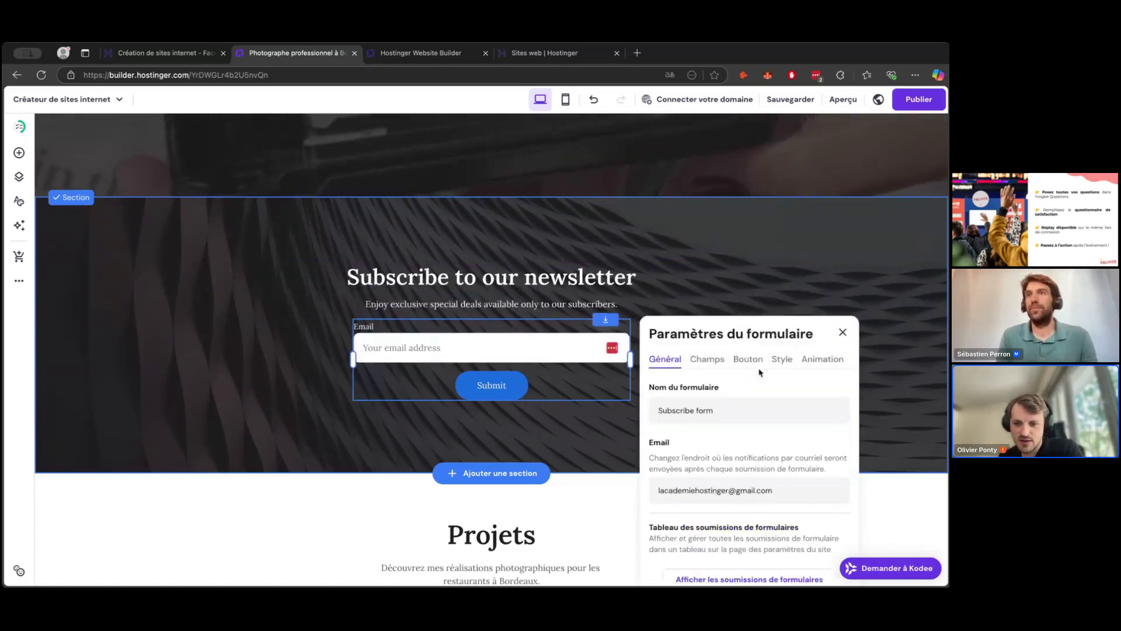
scroll(759, 372, down, 1)
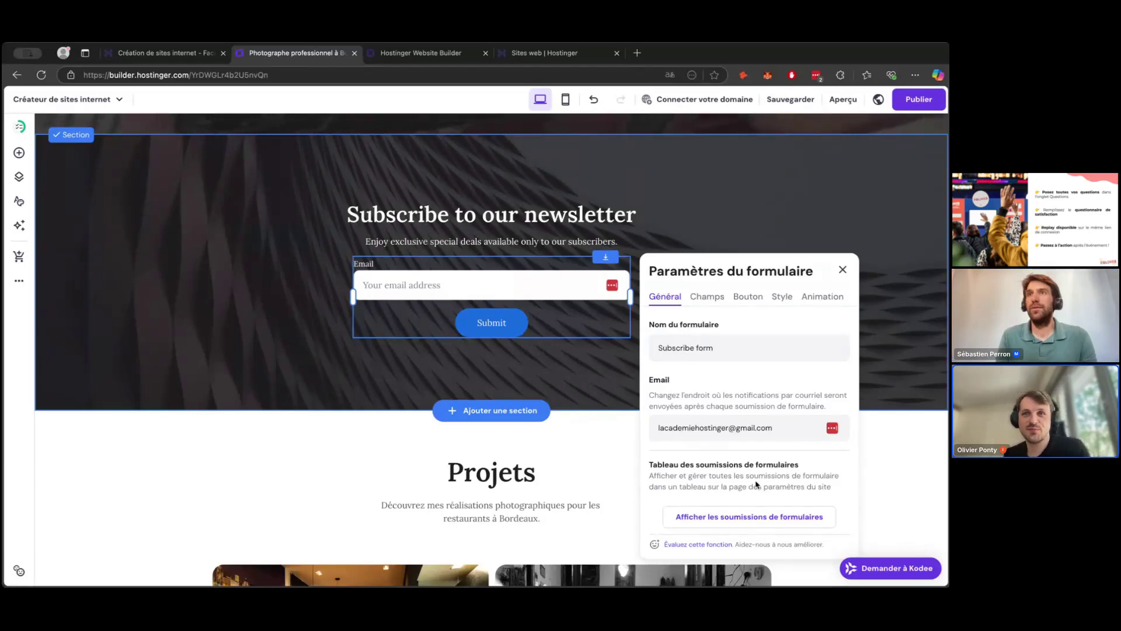
click(843, 271)
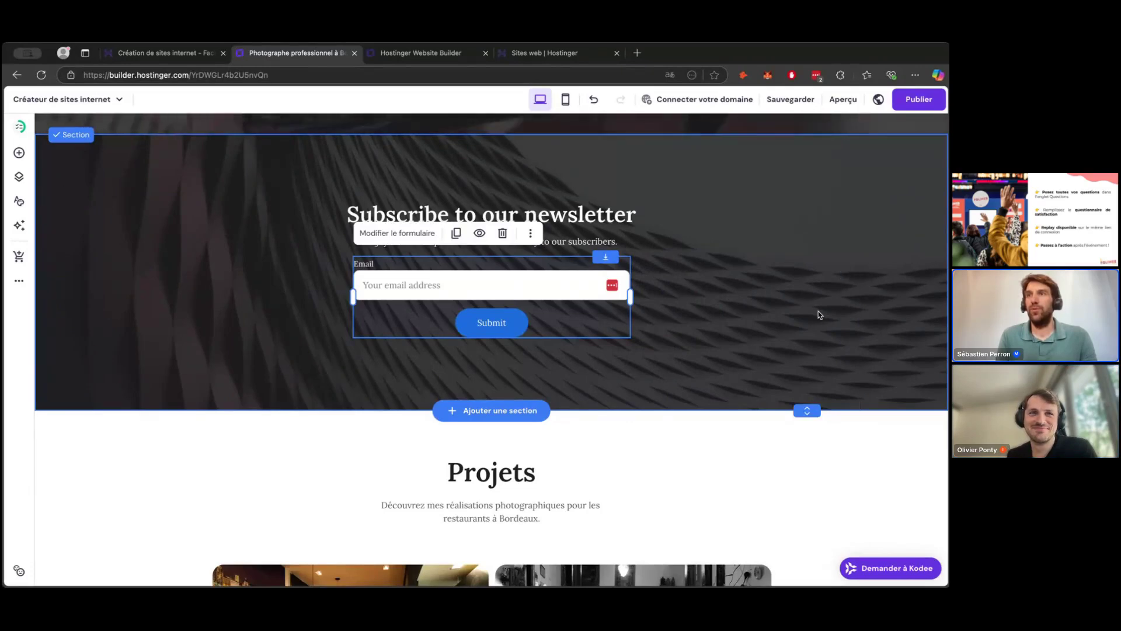
scroll(818, 316, down, 2)
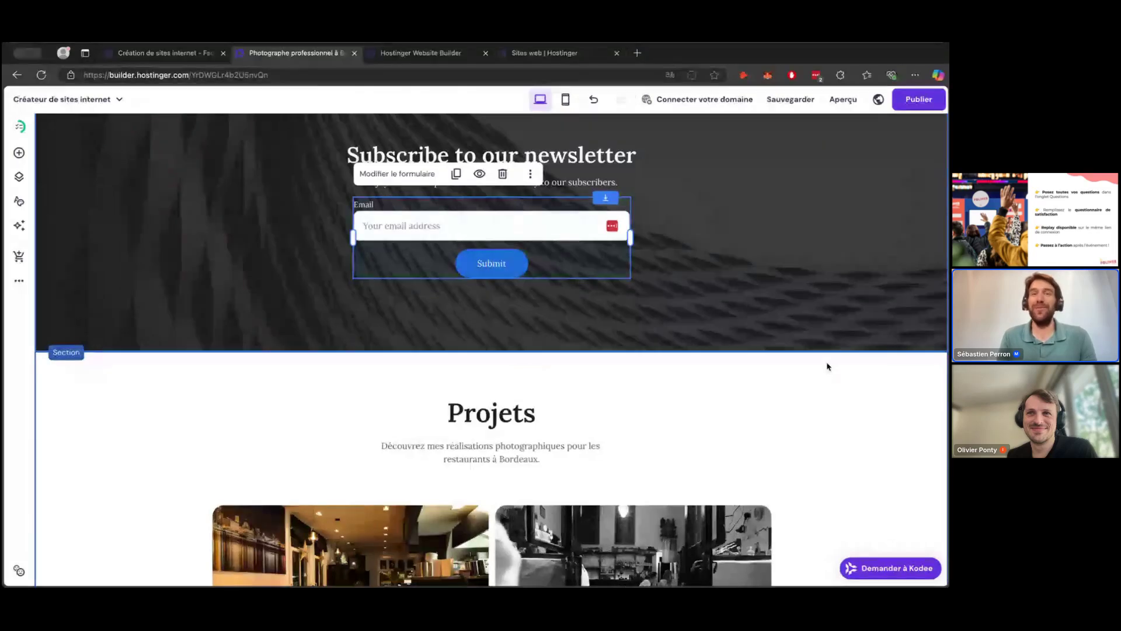
scroll(827, 366, down, 2)
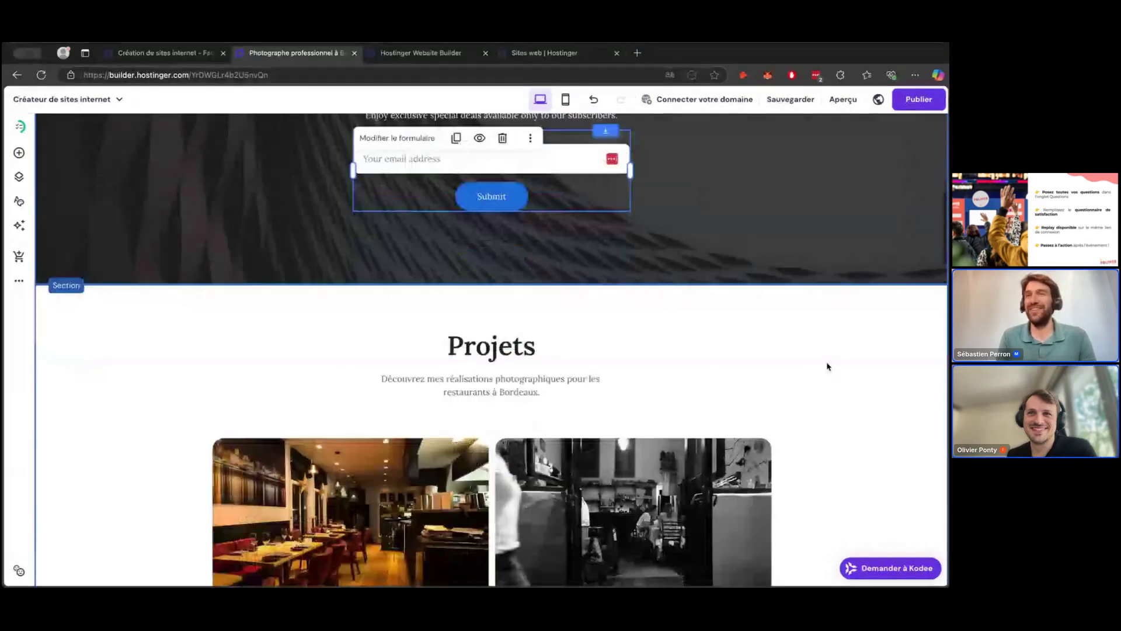
scroll(827, 366, down, 10)
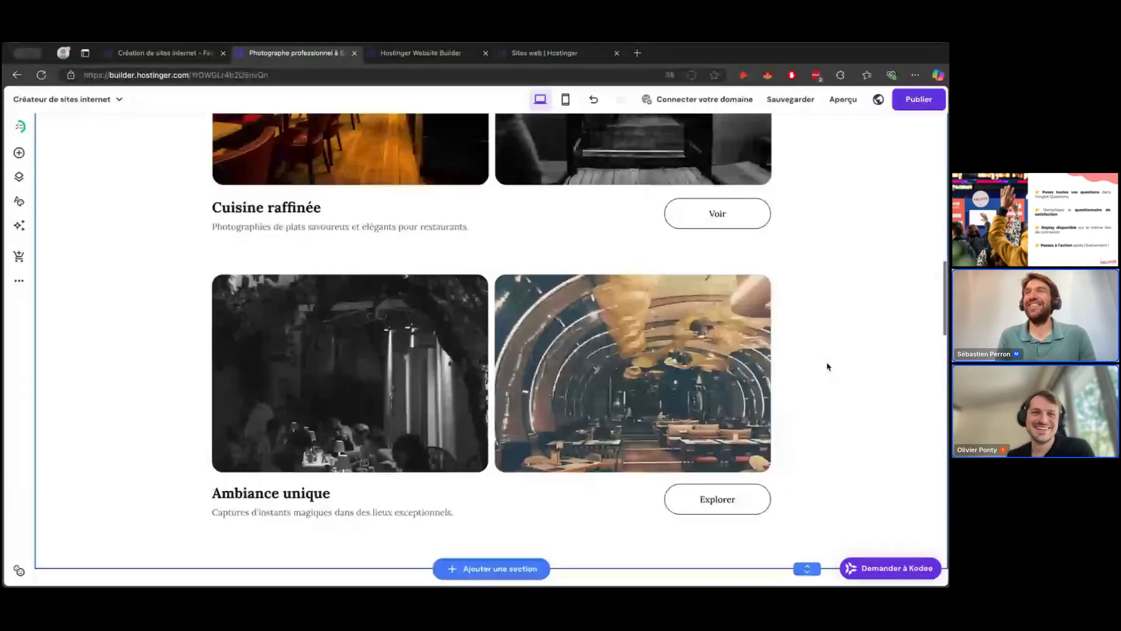
scroll(826, 367, down, 7)
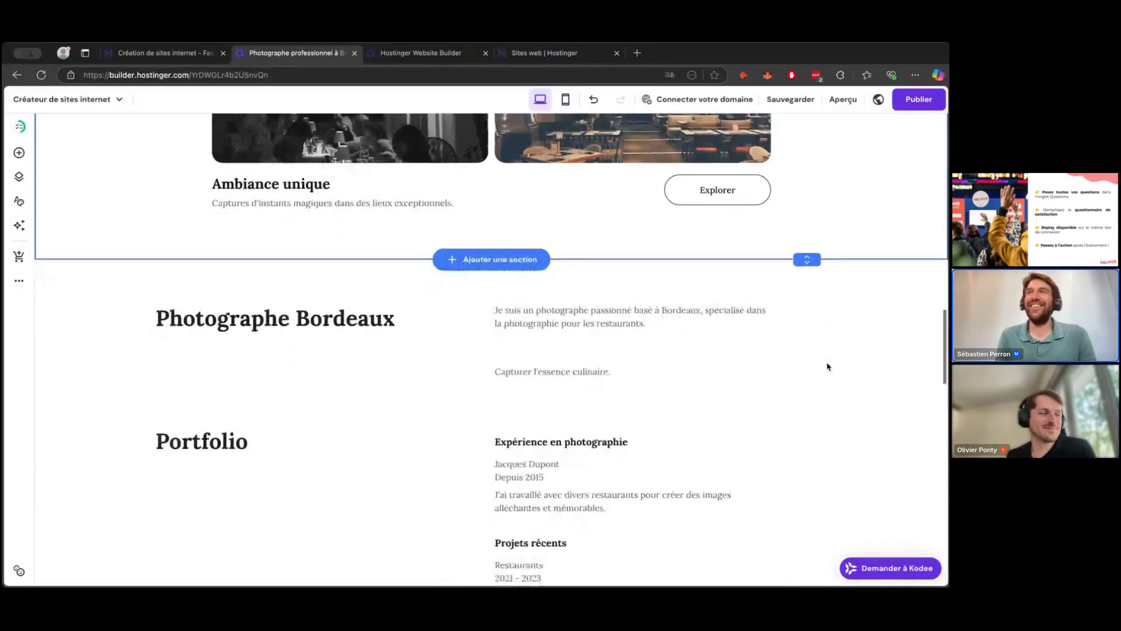
scroll(827, 367, down, 1)
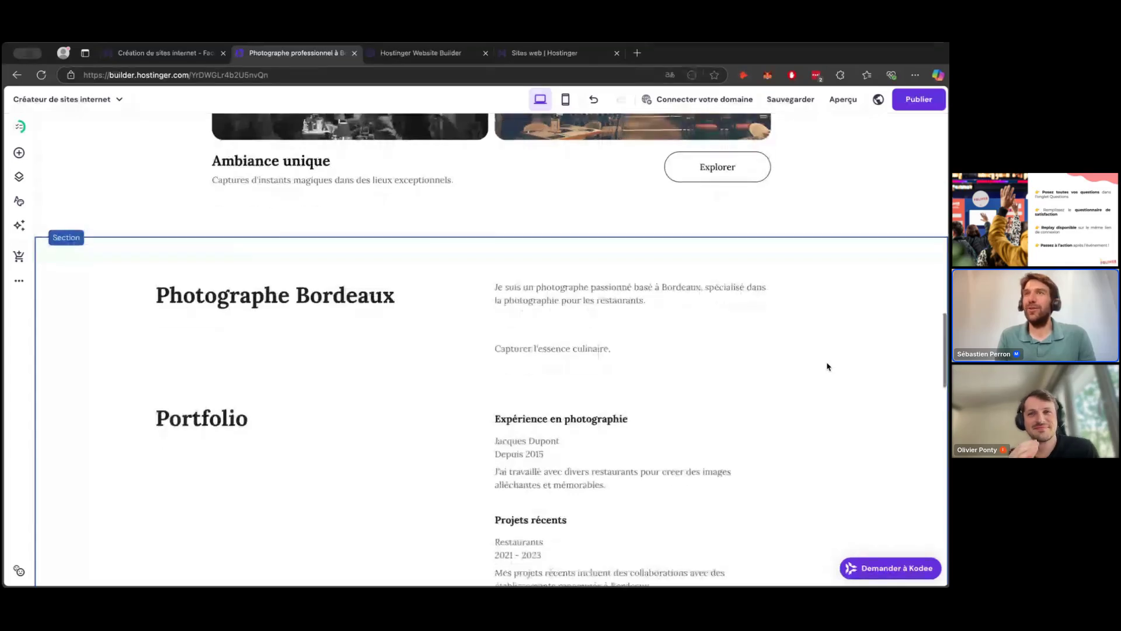
scroll(827, 366, down, 1)
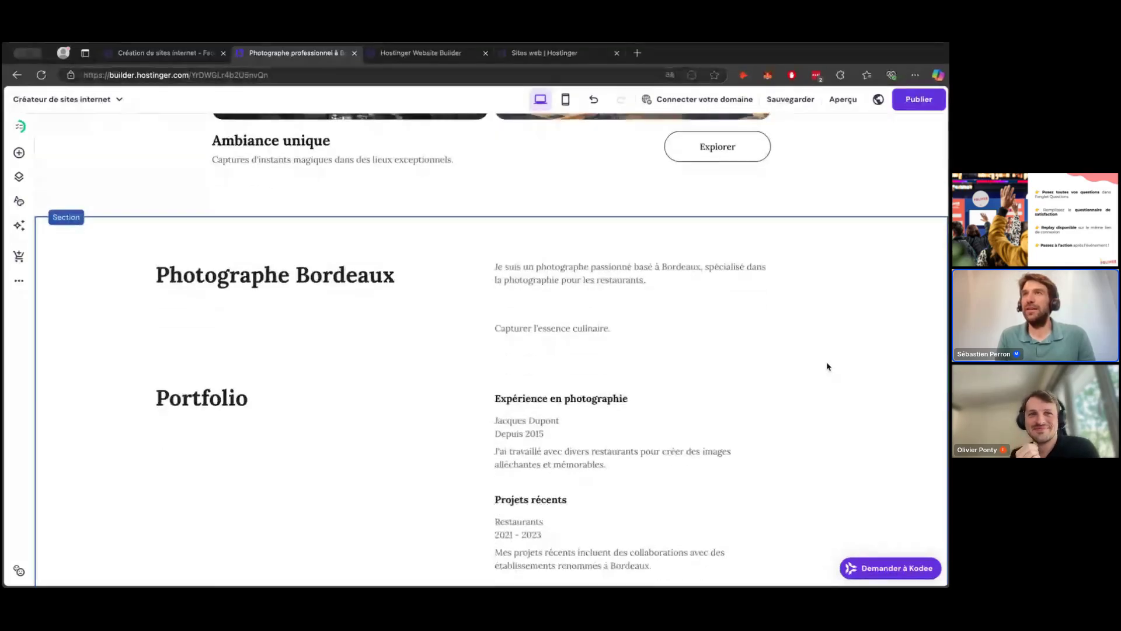